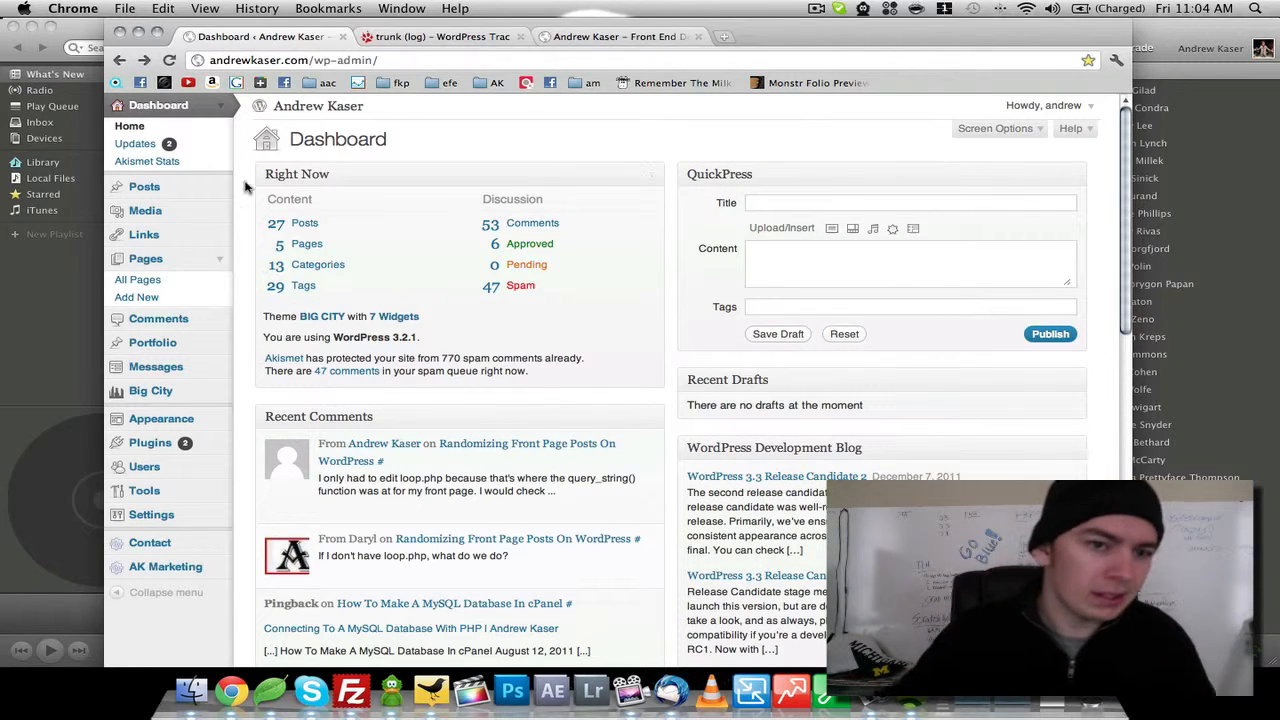
# Collapse and re-expand the Dashboard submenu, and expand the Posts, Media and Links submenus to show their options.
pyautogui.click(216, 108)
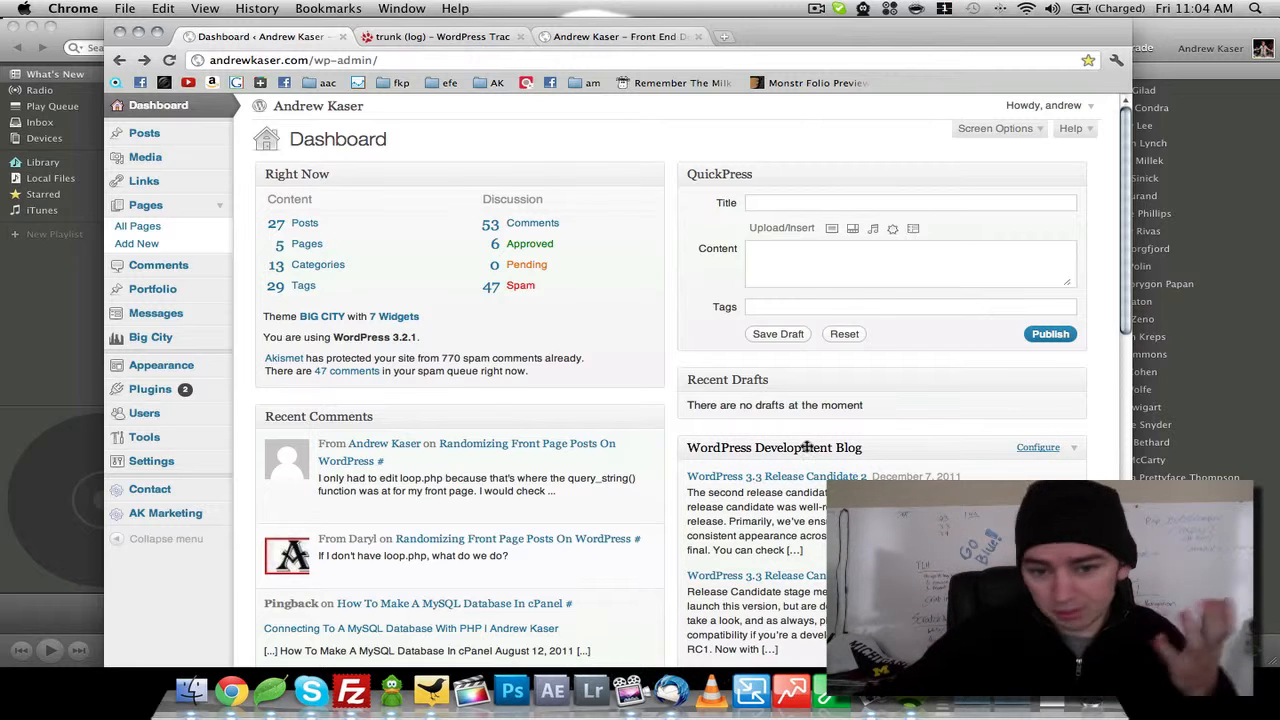
pyautogui.click(222, 107)
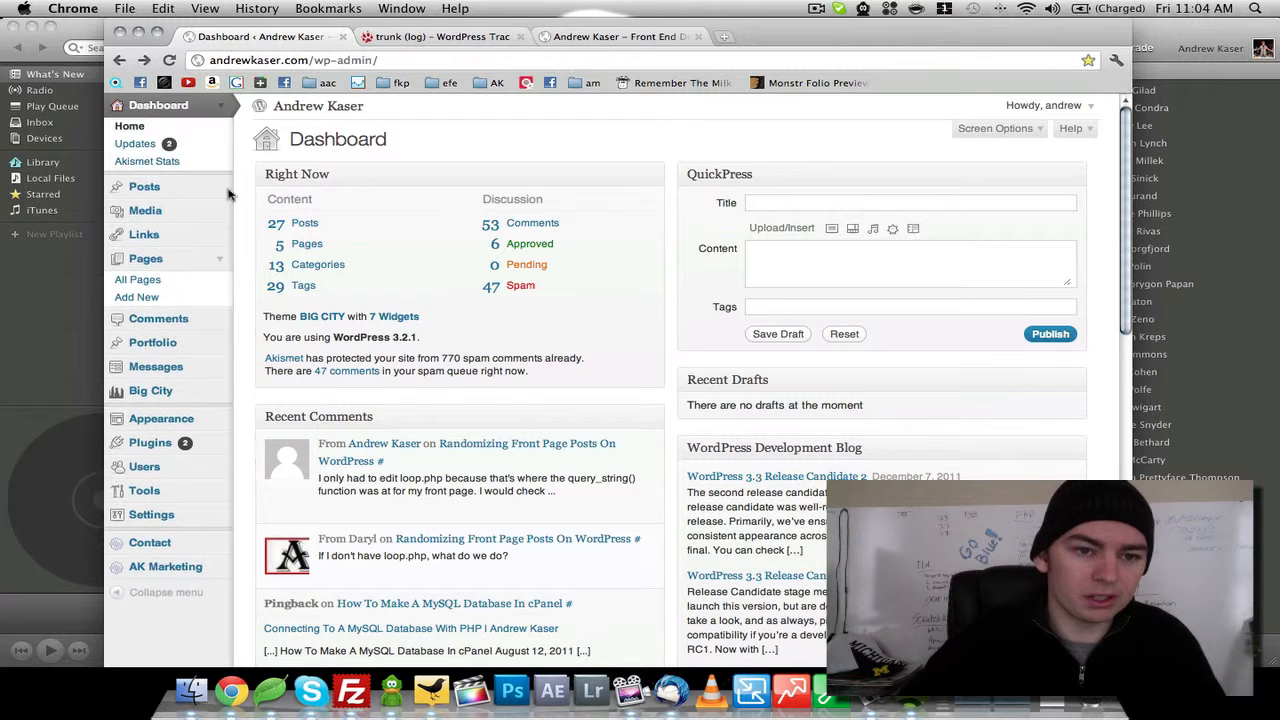
pyautogui.click(220, 187)
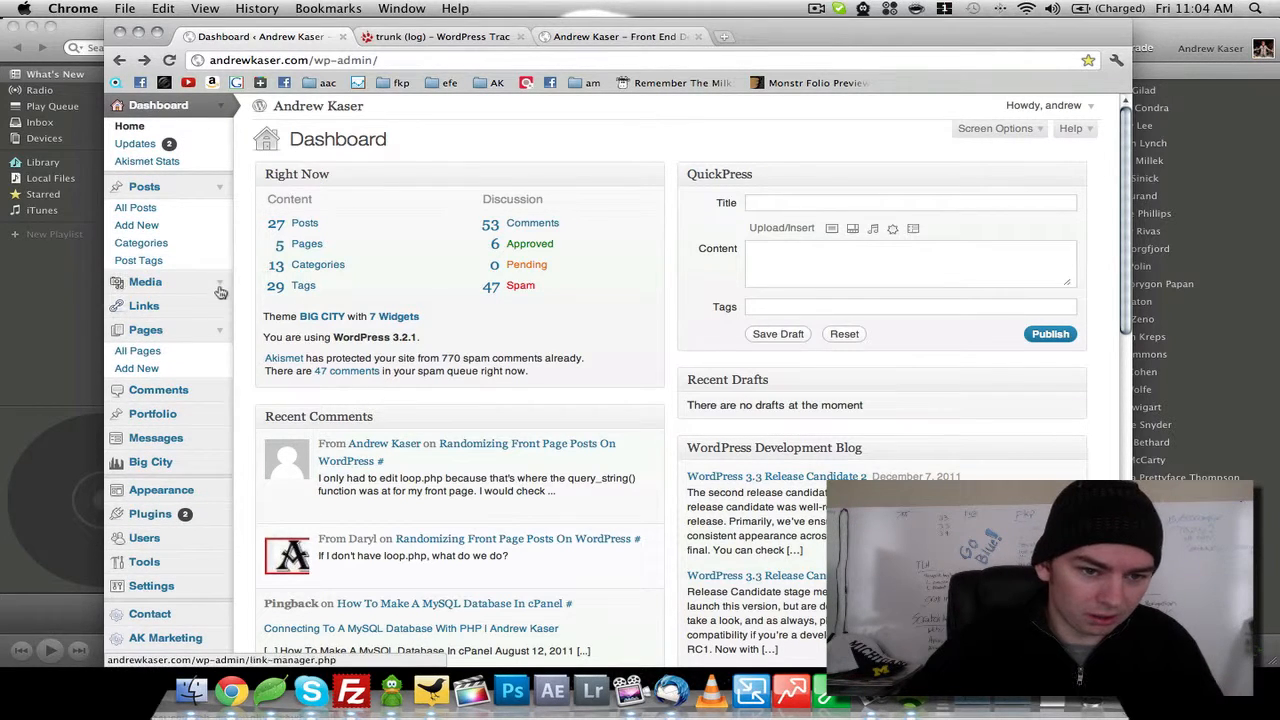
pyautogui.click(220, 282)
pyautogui.click(221, 347)
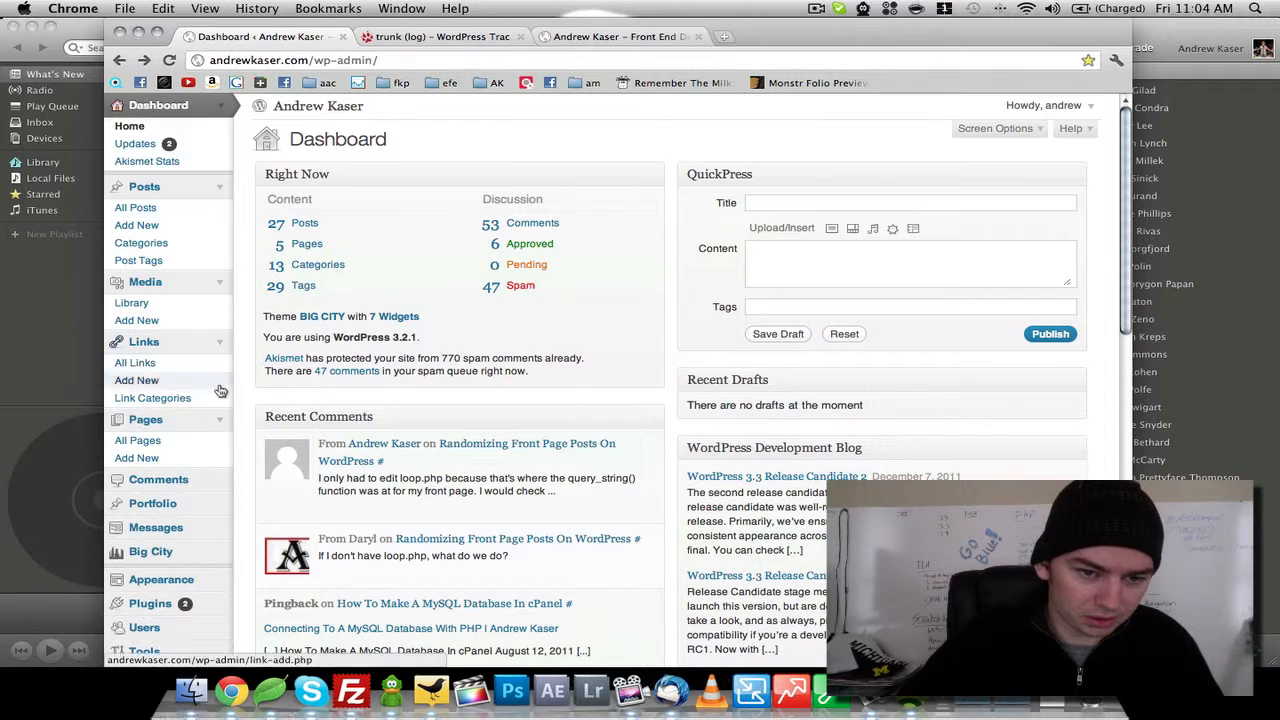
# View the Comments page and expand the Portfolio submenu.
pyautogui.click(220, 484)
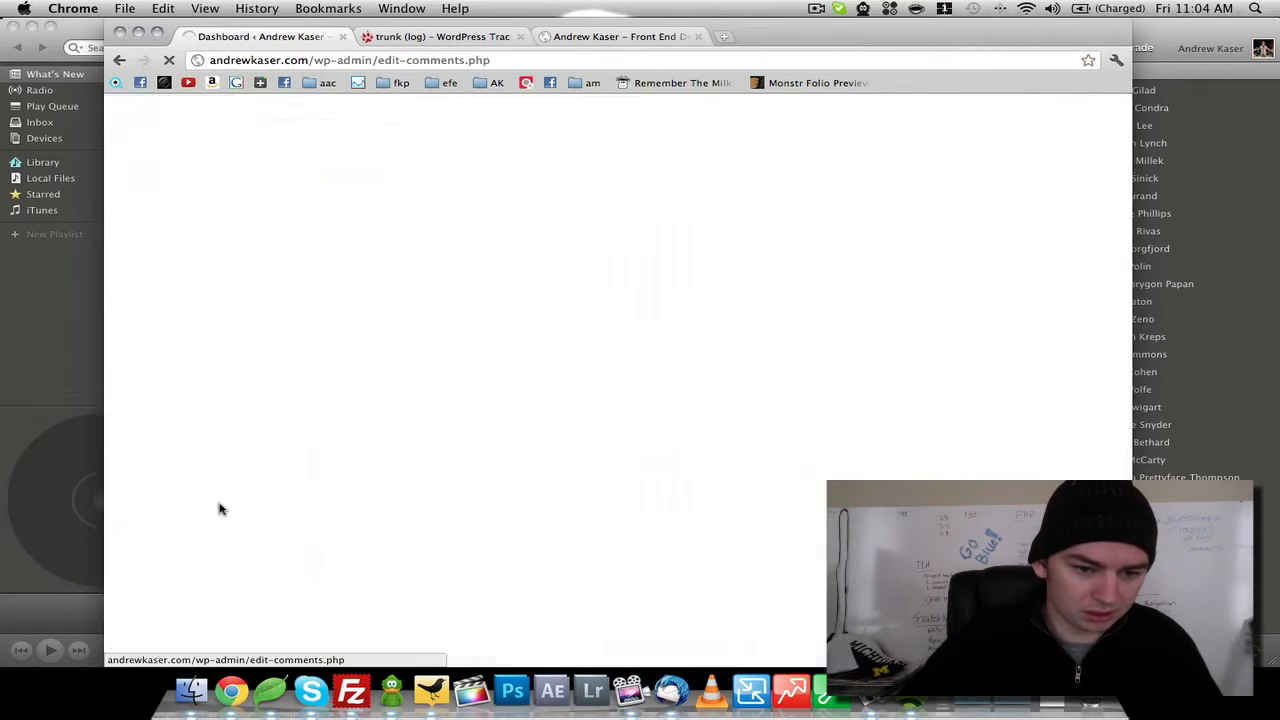
pyautogui.scroll(-1, 198, 468)
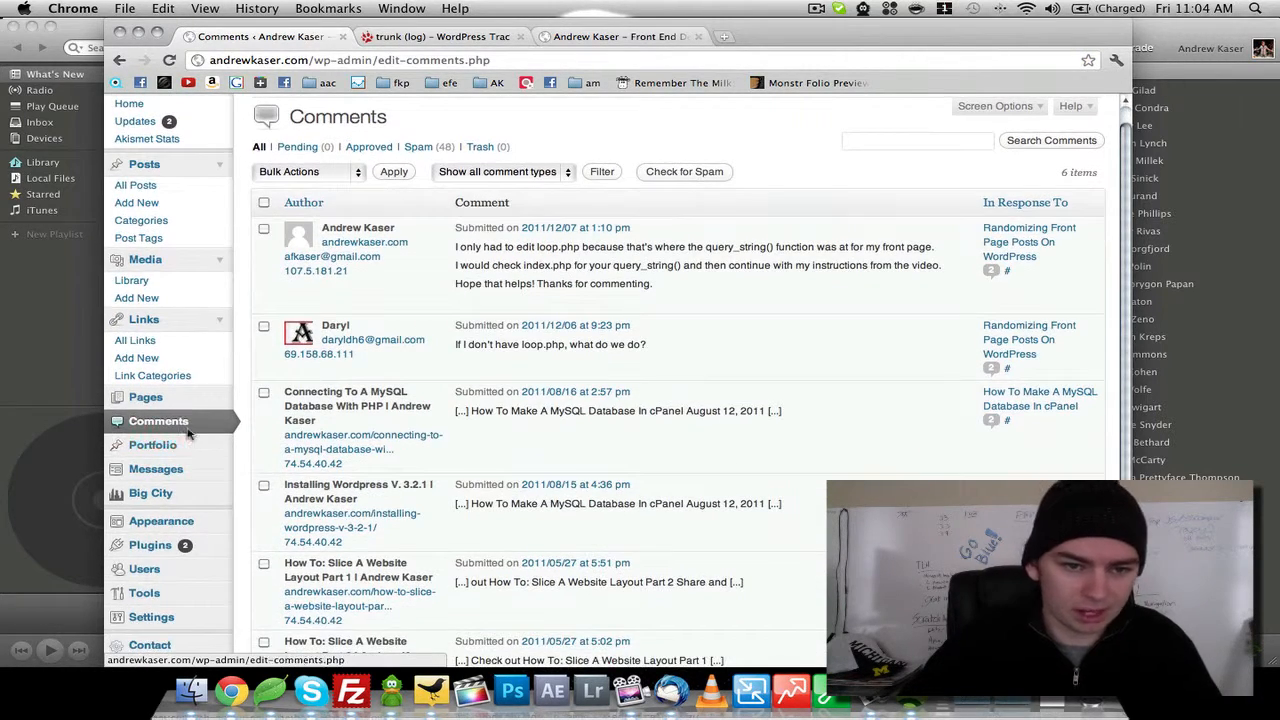
pyautogui.click(220, 445)
pyautogui.click(224, 528)
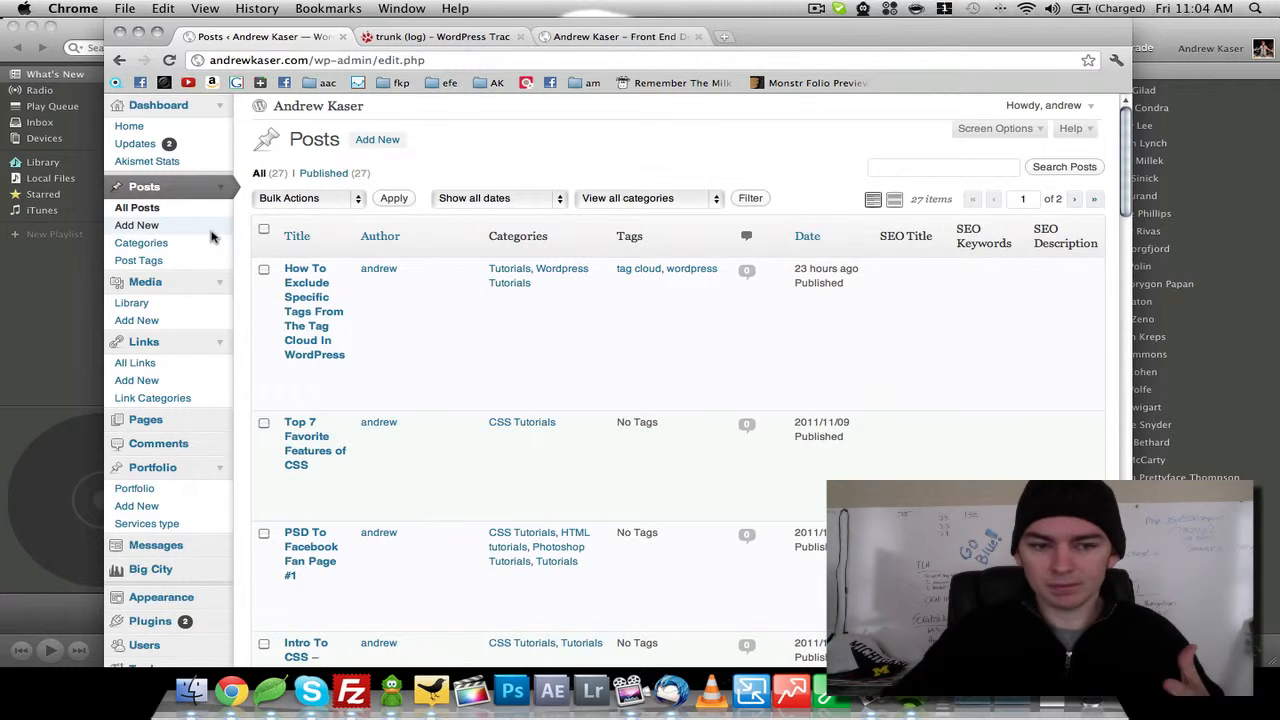
# Return to the Dashboard and collapse every expanded submenu, including AK Marketing after viewing its options.
pyautogui.click(208, 119)
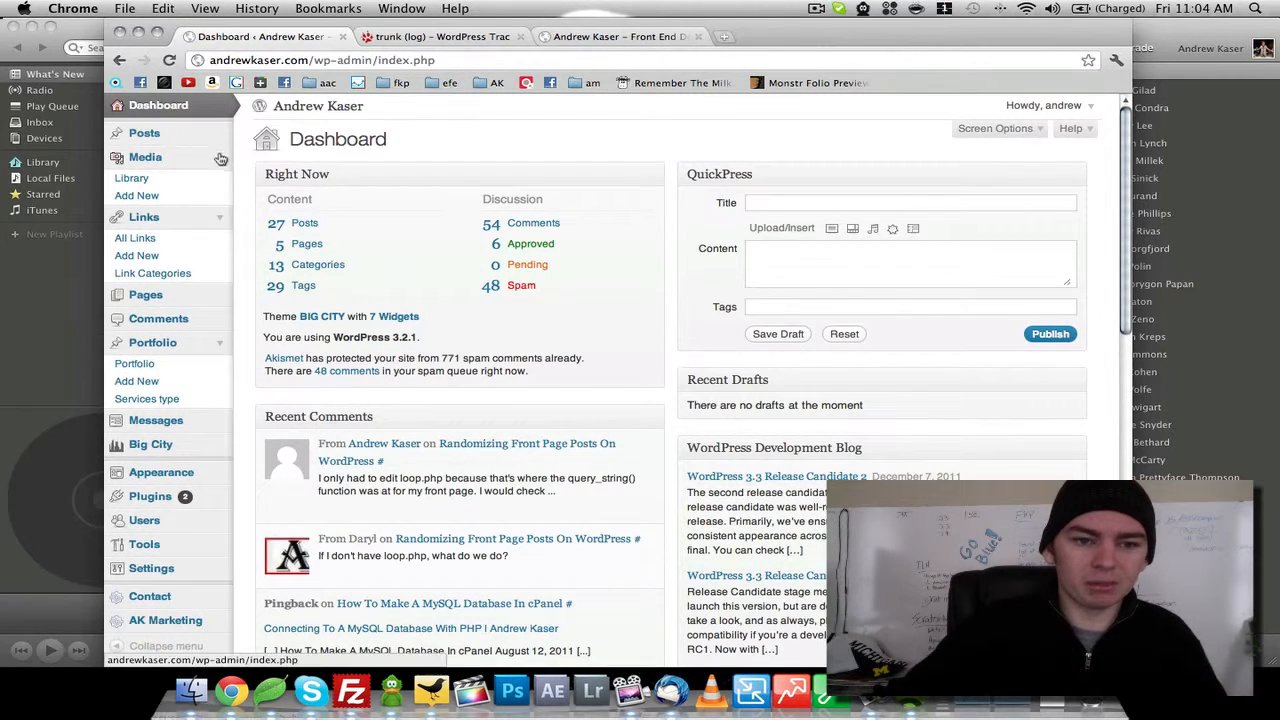
pyautogui.click(220, 159)
pyautogui.click(221, 181)
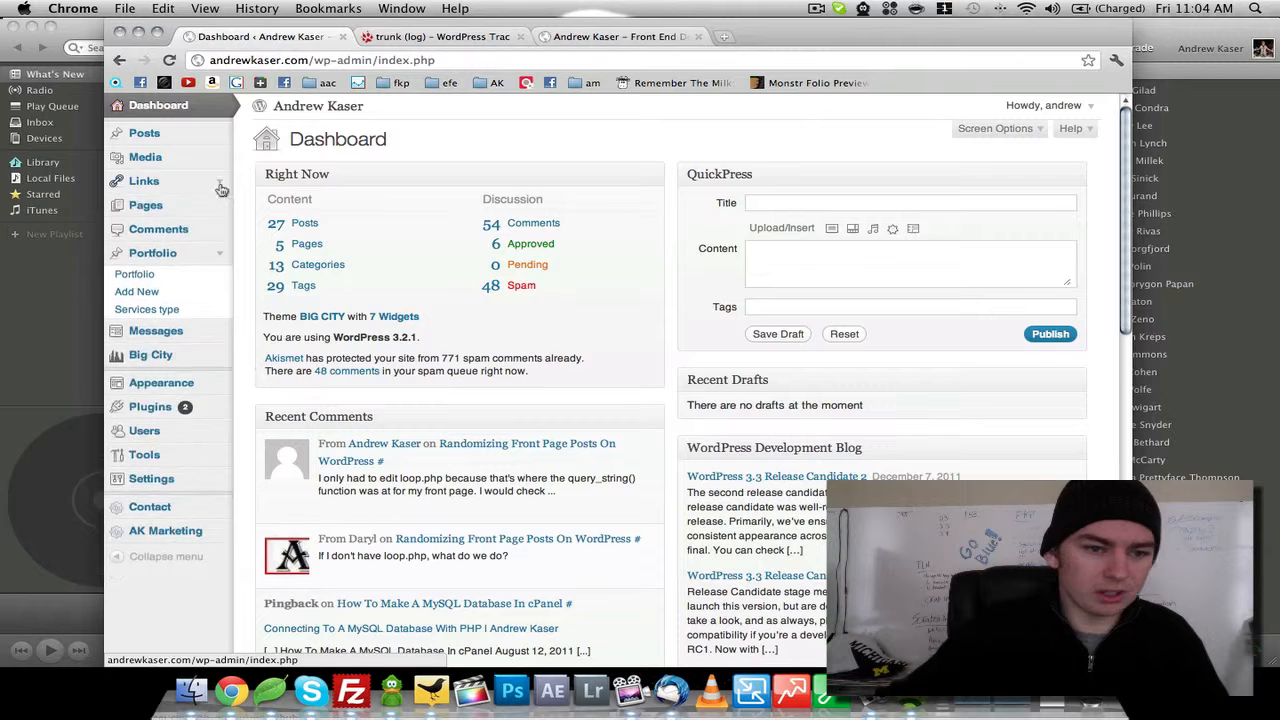
pyautogui.click(220, 258)
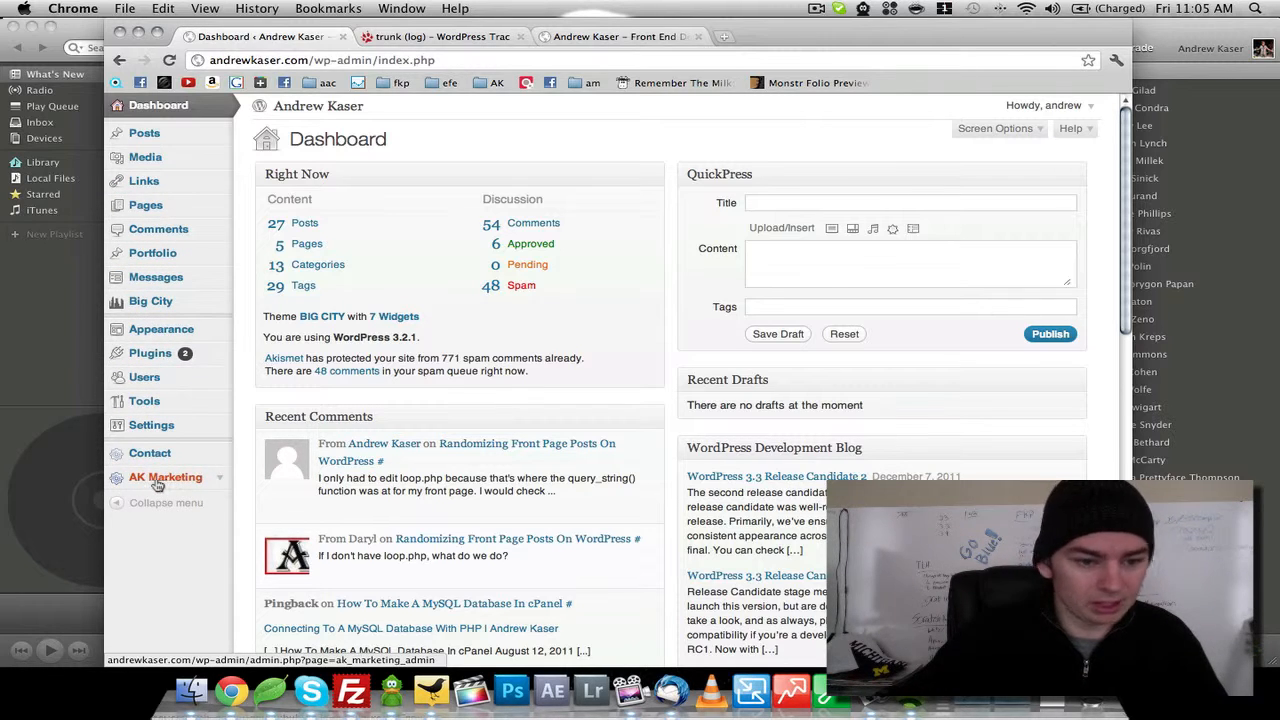
pyautogui.click(219, 481)
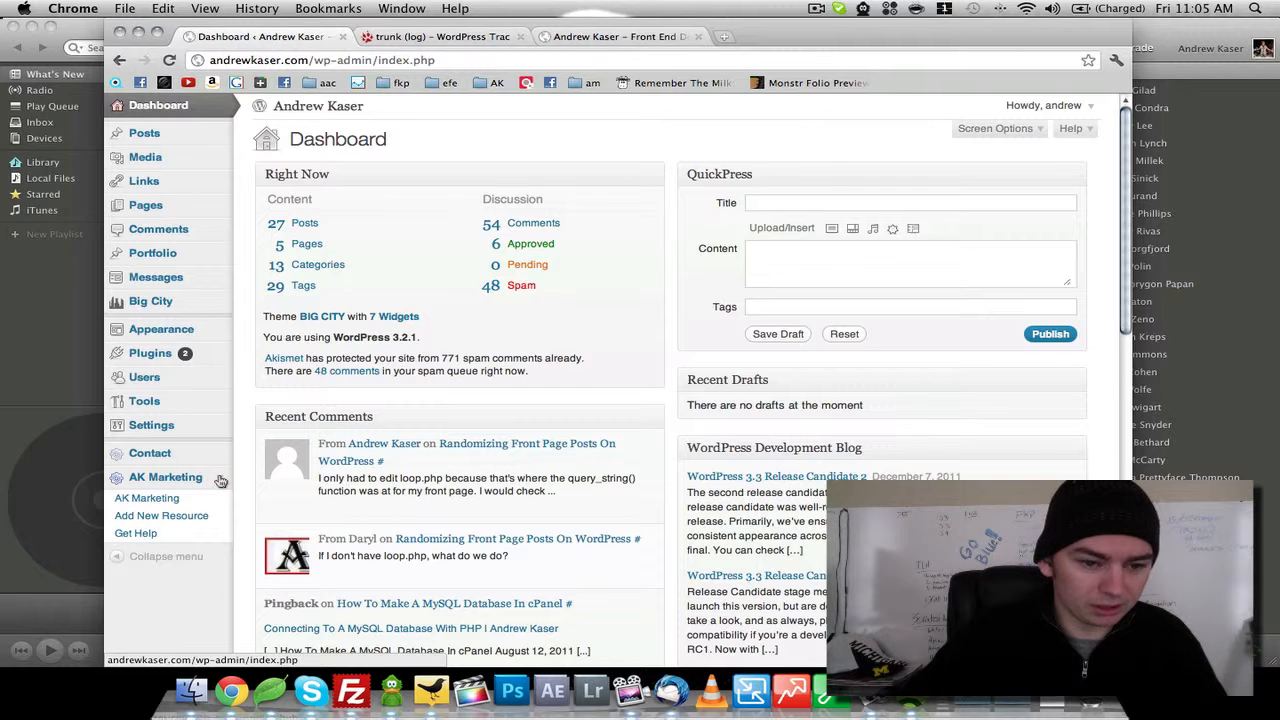
pyautogui.click(215, 483)
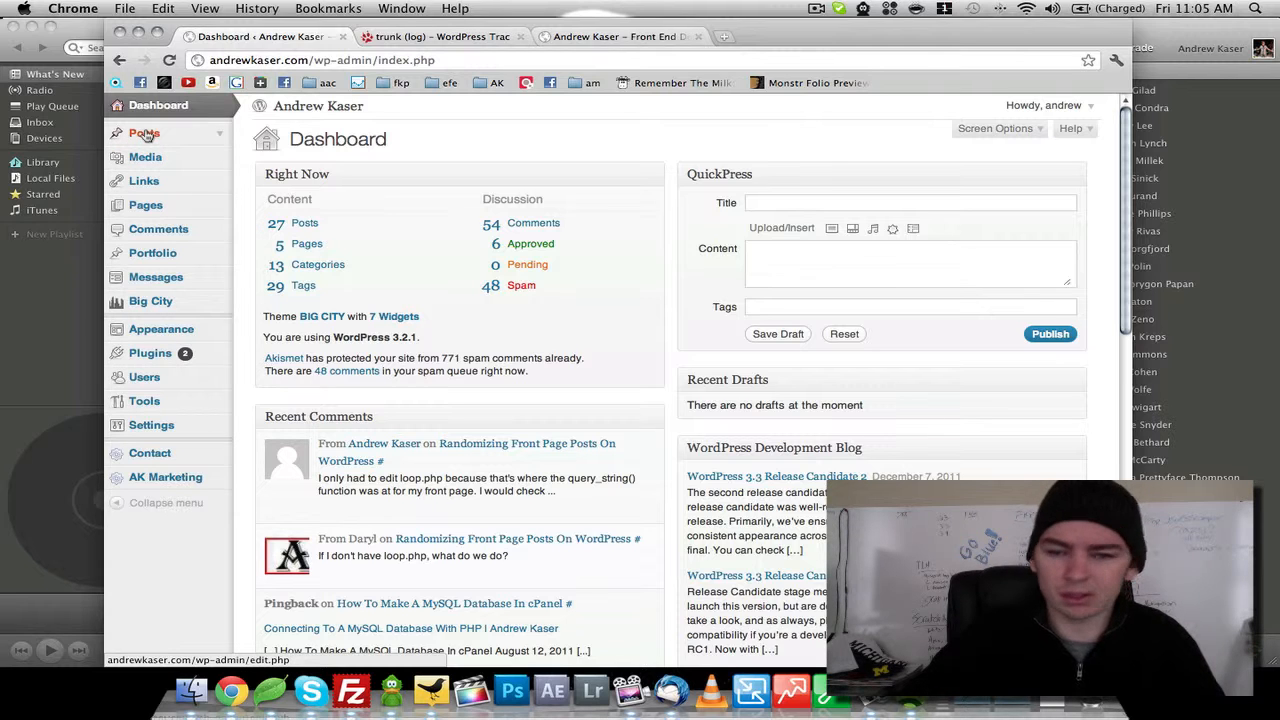
# Open the Media Library and look through the list of uploaded files.
pyautogui.click(180, 160)
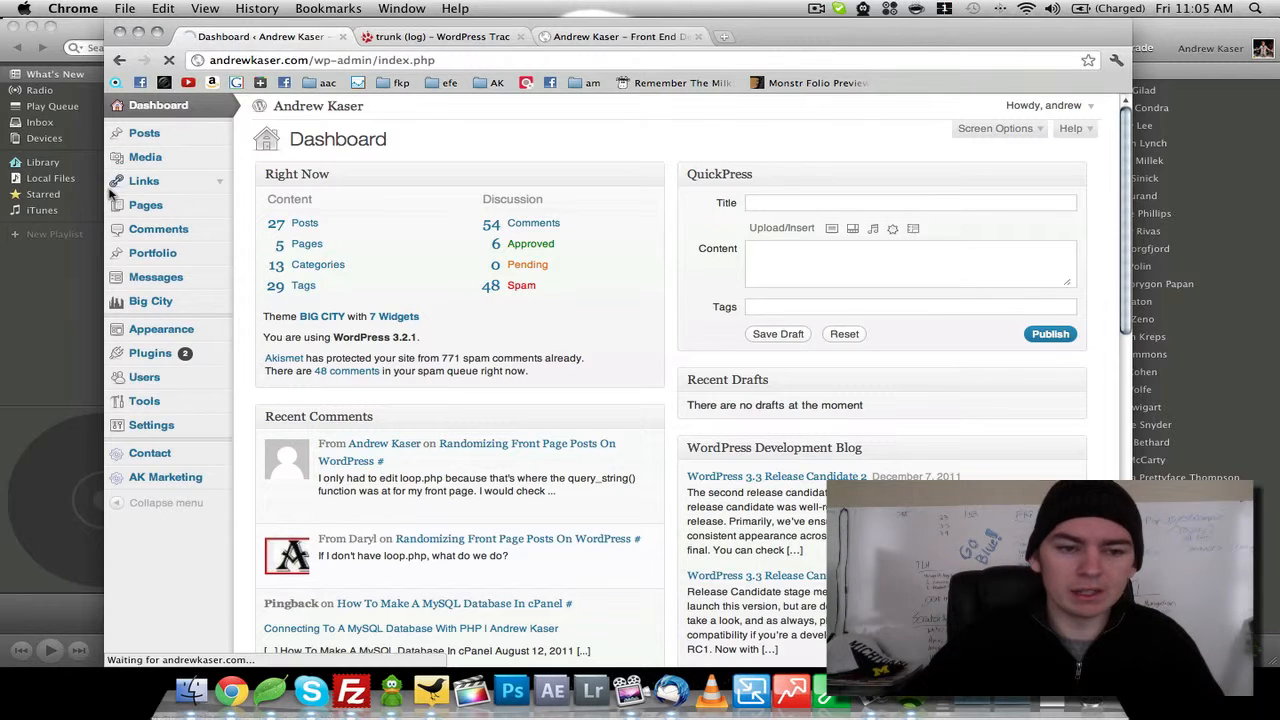
pyautogui.scroll(-3, 470, 314)
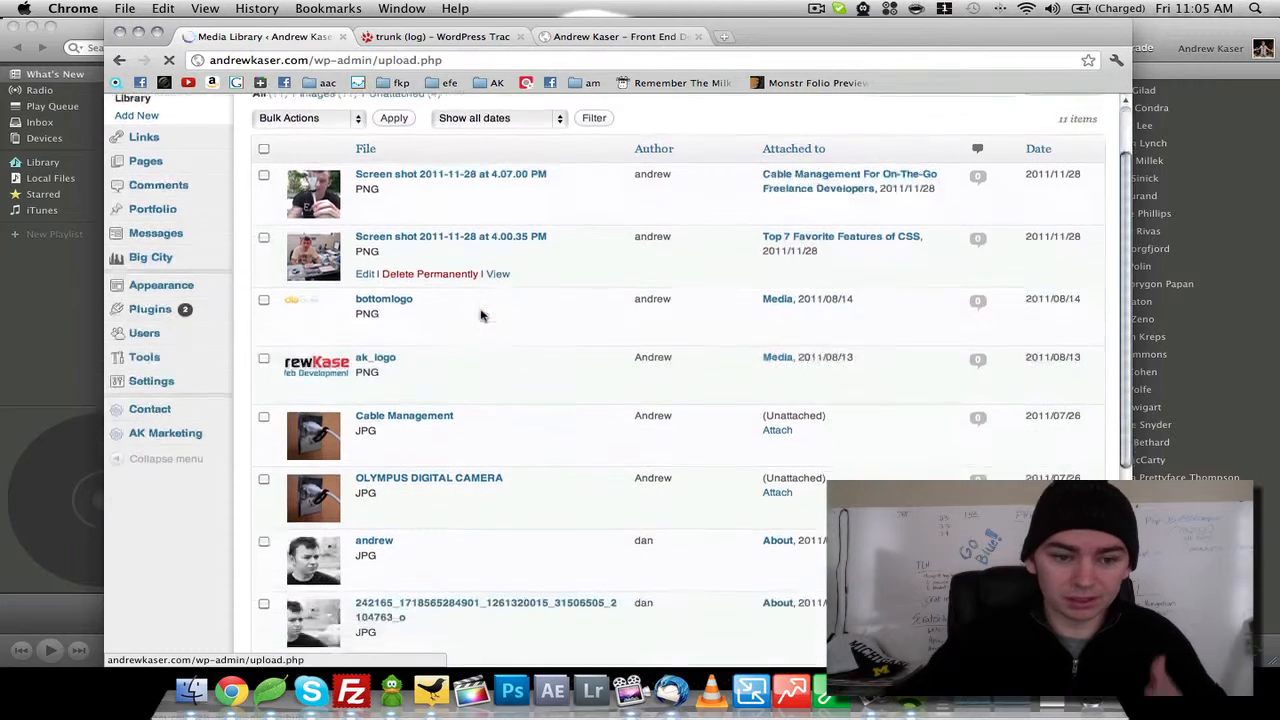
pyautogui.scroll(-5, 480, 315)
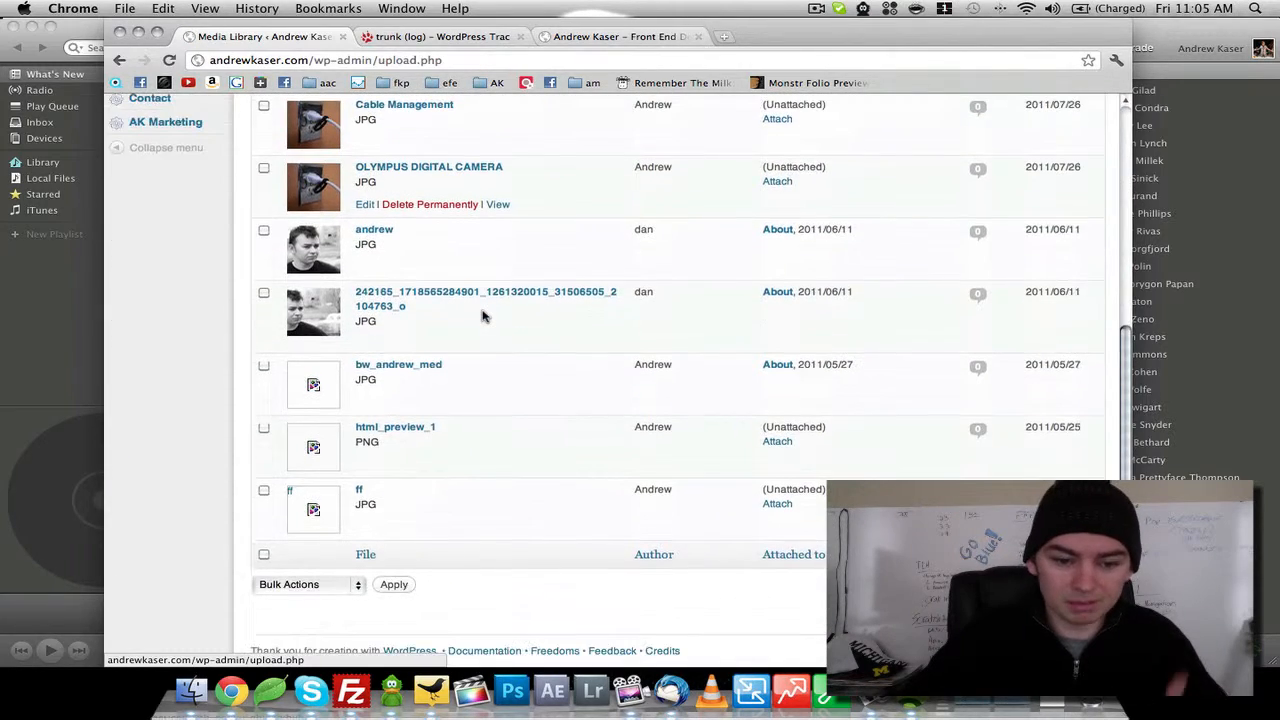
pyautogui.scroll(8, 481, 315)
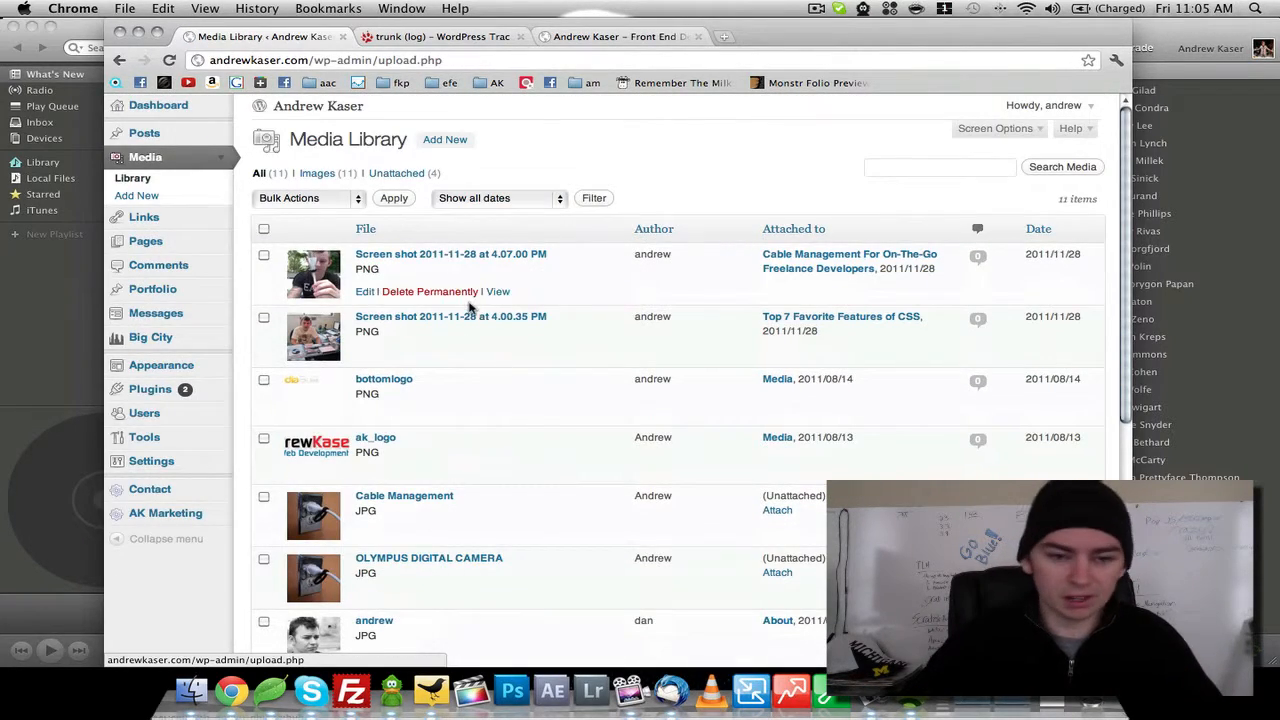
# Open the Upload New Media page, view the file chooser and cancel it without uploading anything.
pyautogui.click(453, 145)
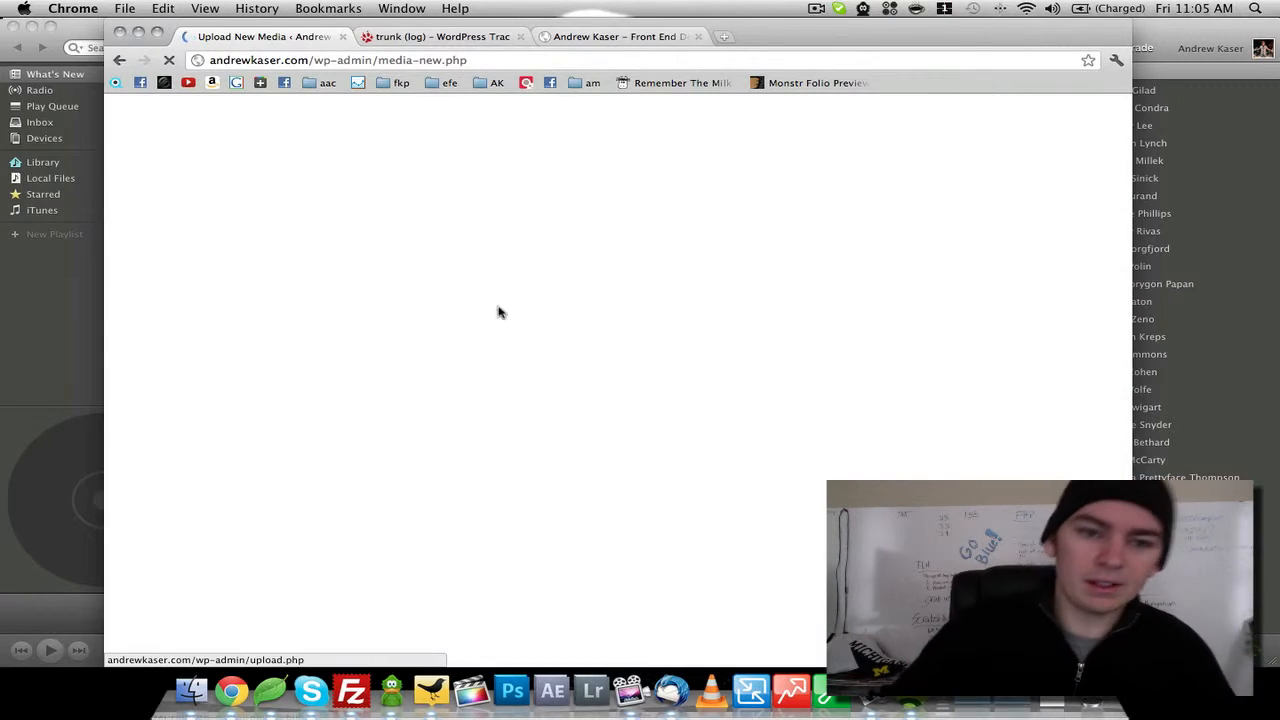
pyautogui.click(438, 170)
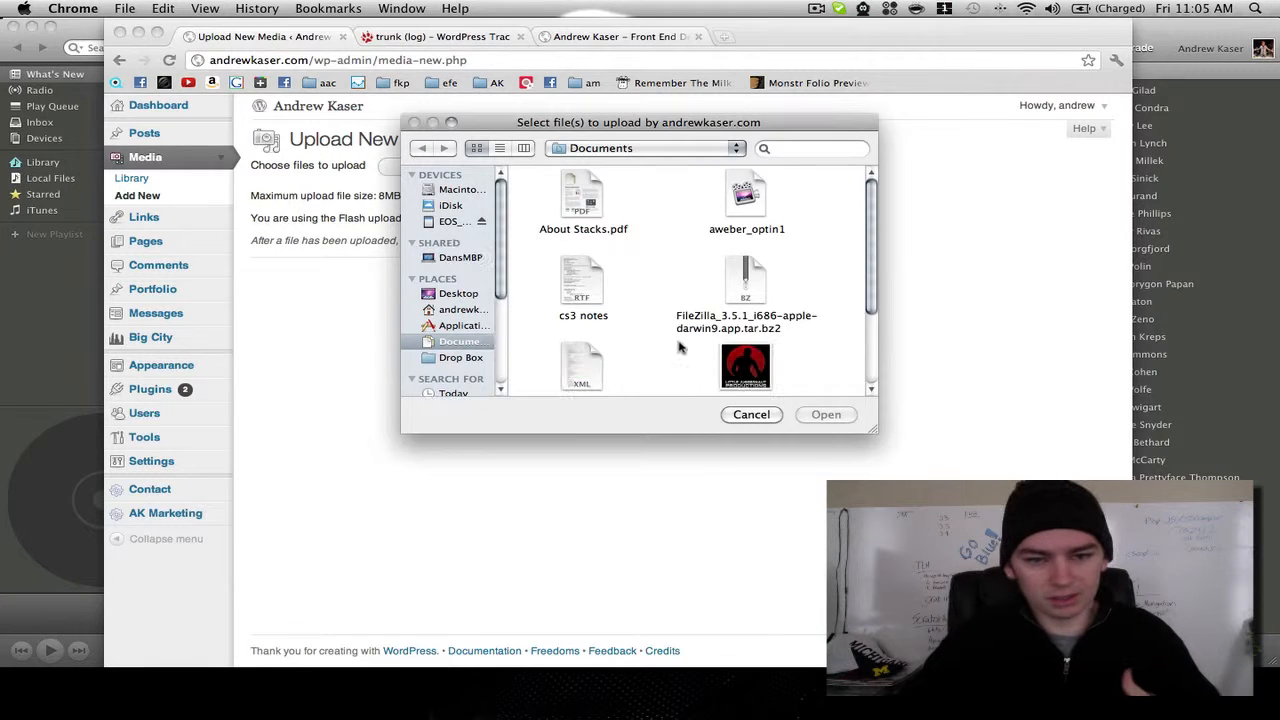
pyautogui.scroll(3, 798, 388)
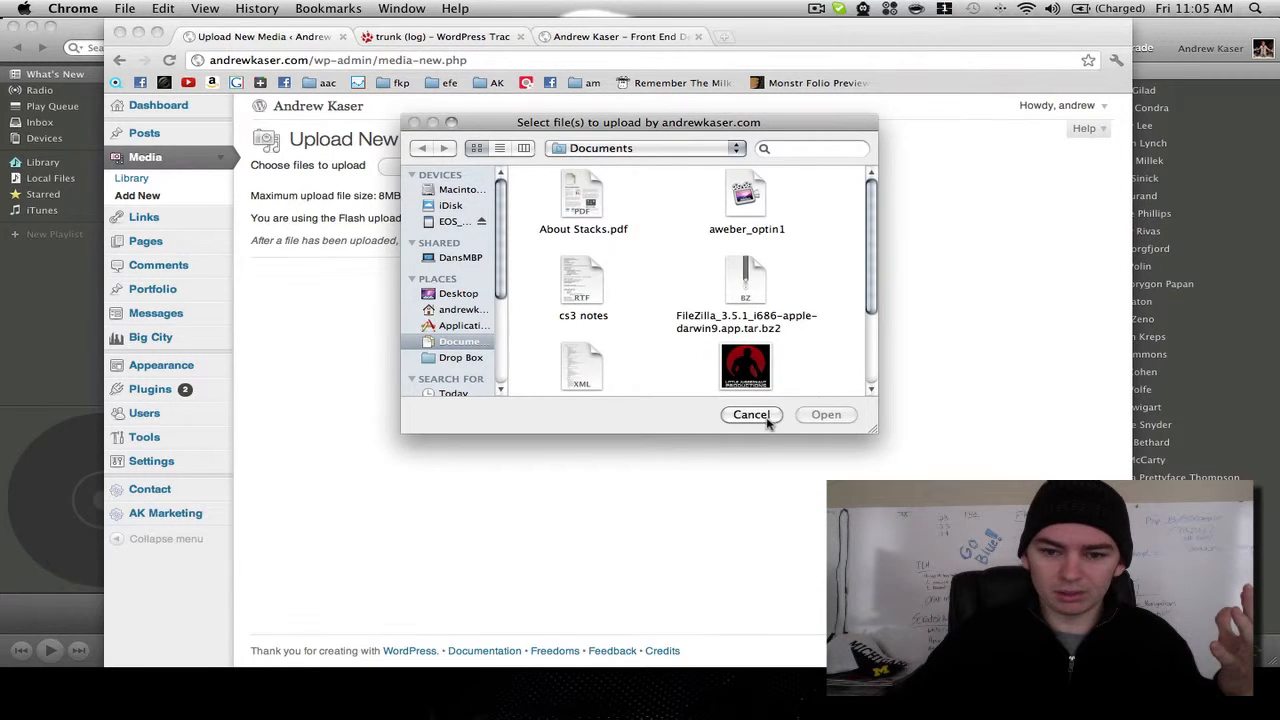
pyautogui.click(768, 420)
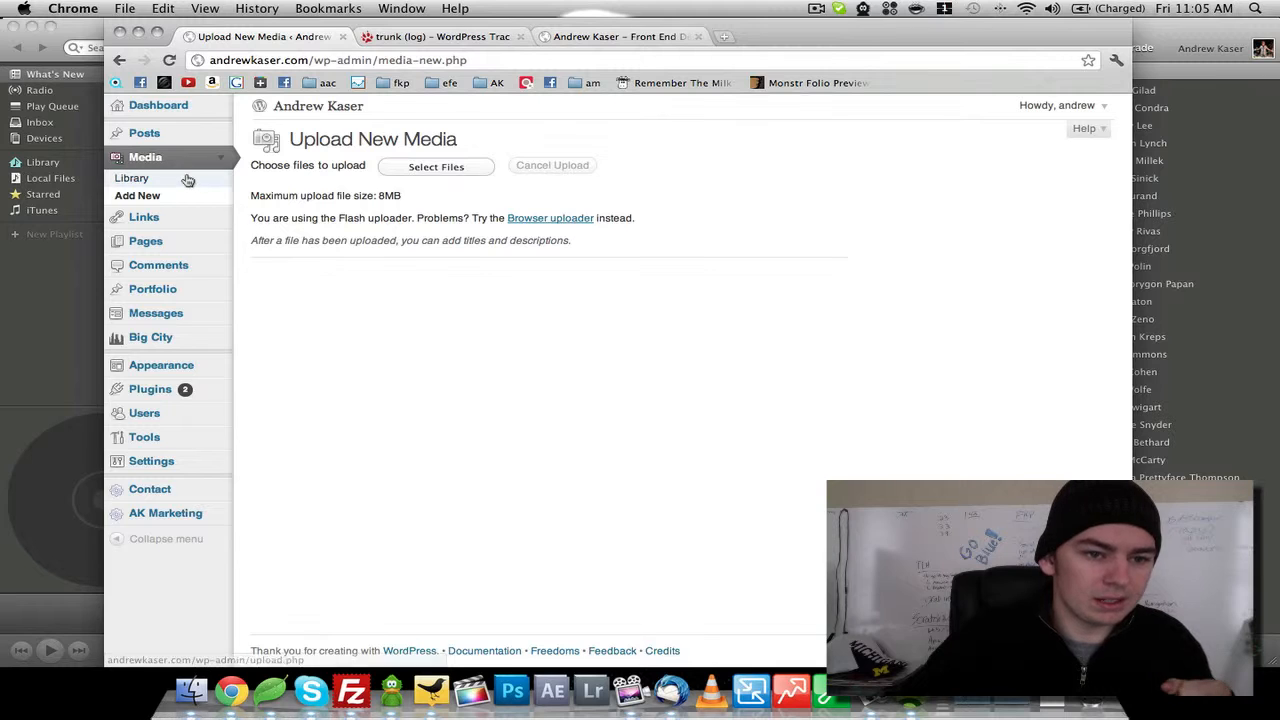
# Open the library image "Screen shot 2011-11-28 at 4.00.35 PM" for editing and highlight its File URL.
pyautogui.click(188, 197)
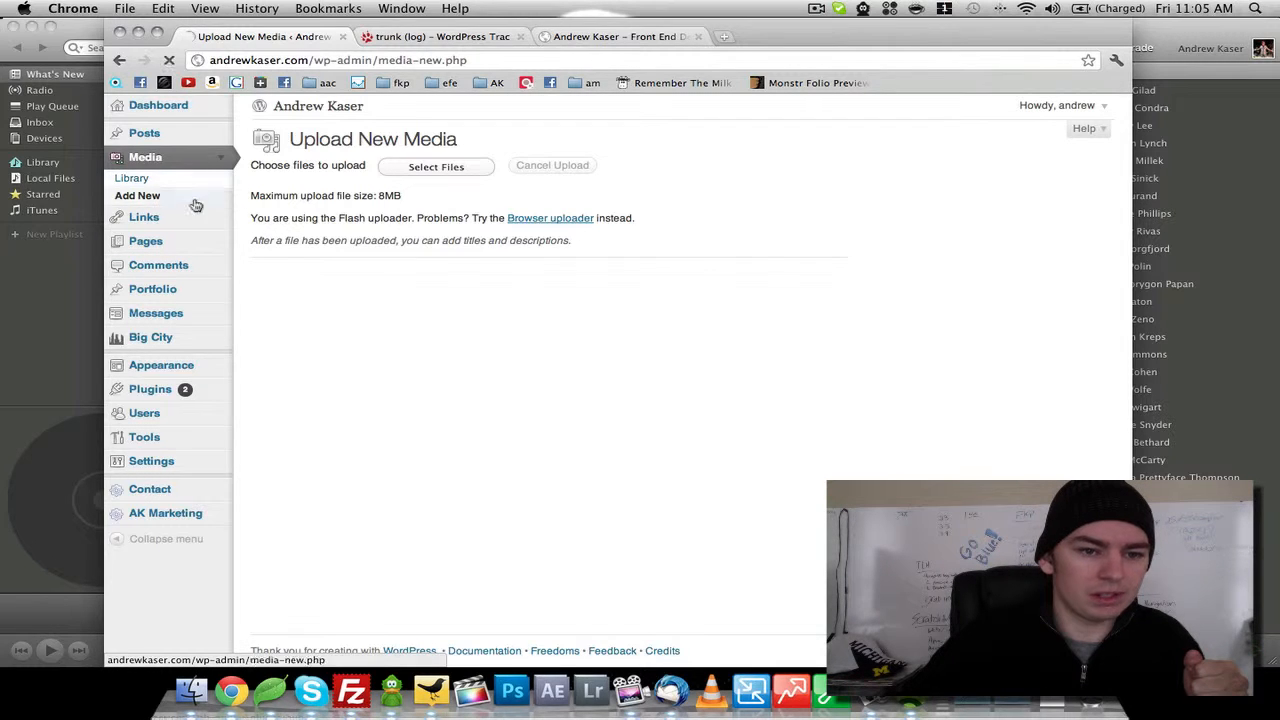
pyautogui.click(132, 178)
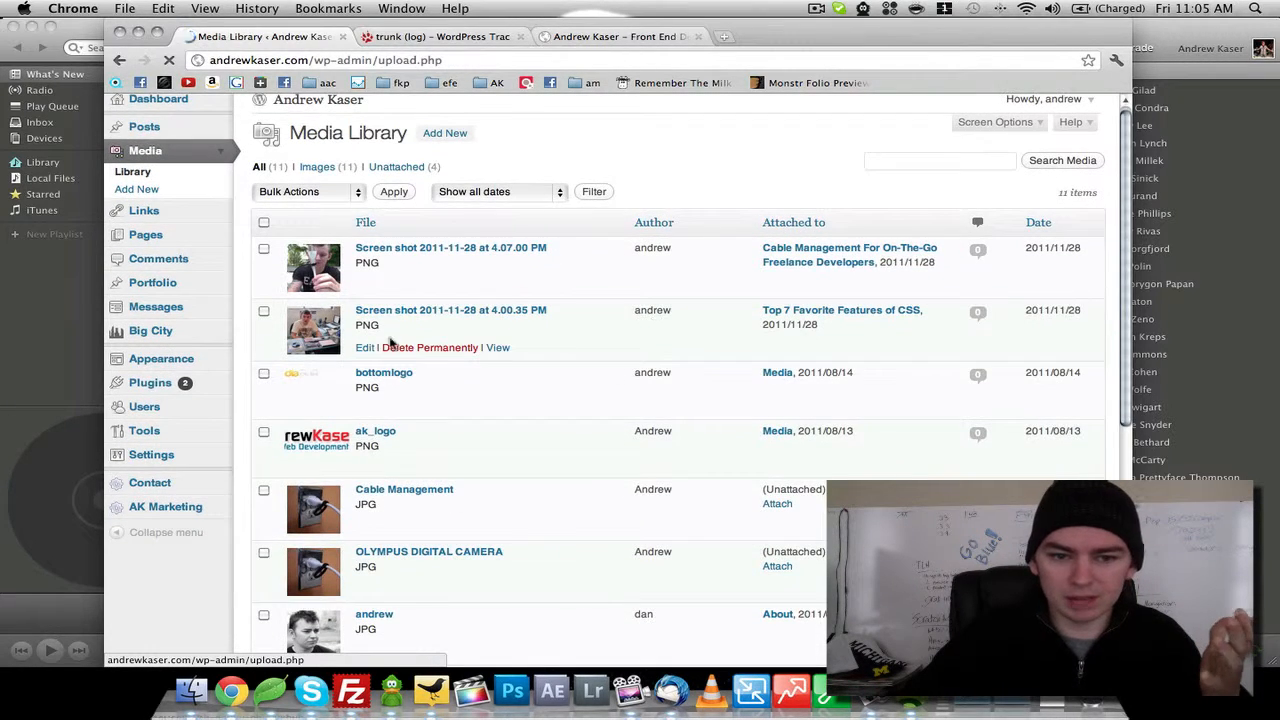
pyautogui.click(392, 313)
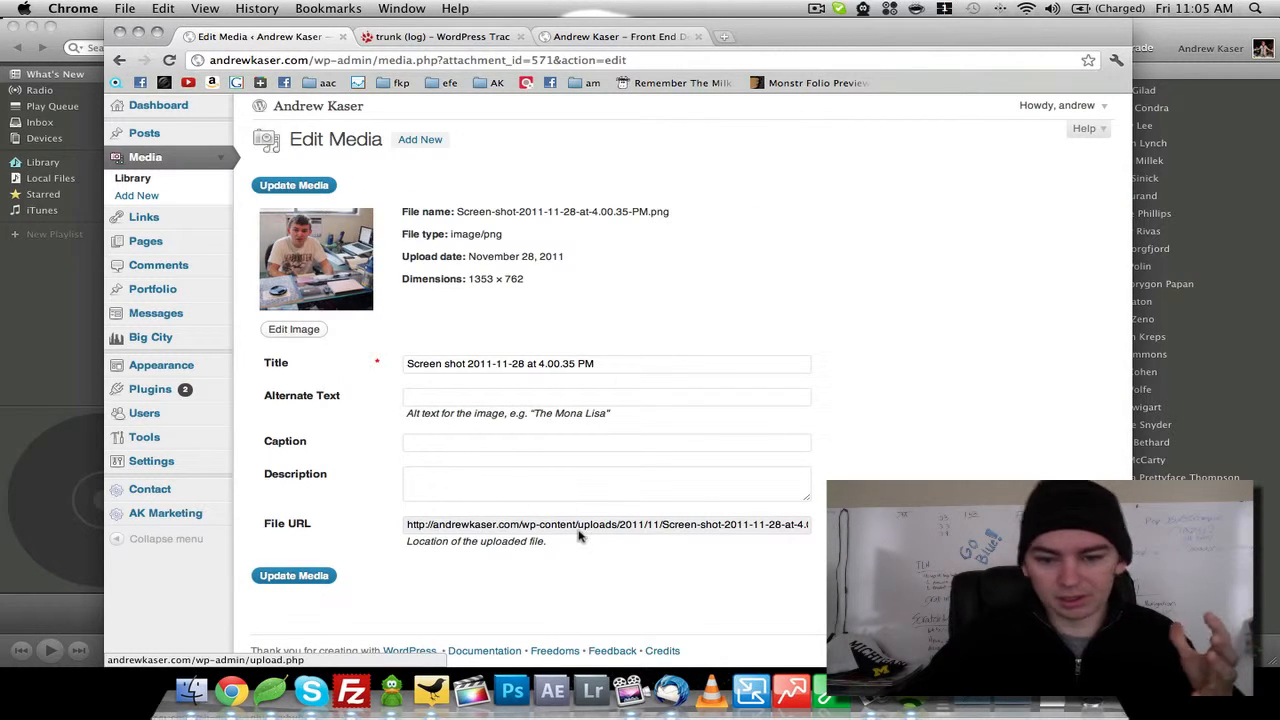
pyautogui.moveTo(558, 526); pyautogui.dragTo(815, 526)
pyautogui.moveTo(440, 537); pyautogui.dragTo(323, 528)
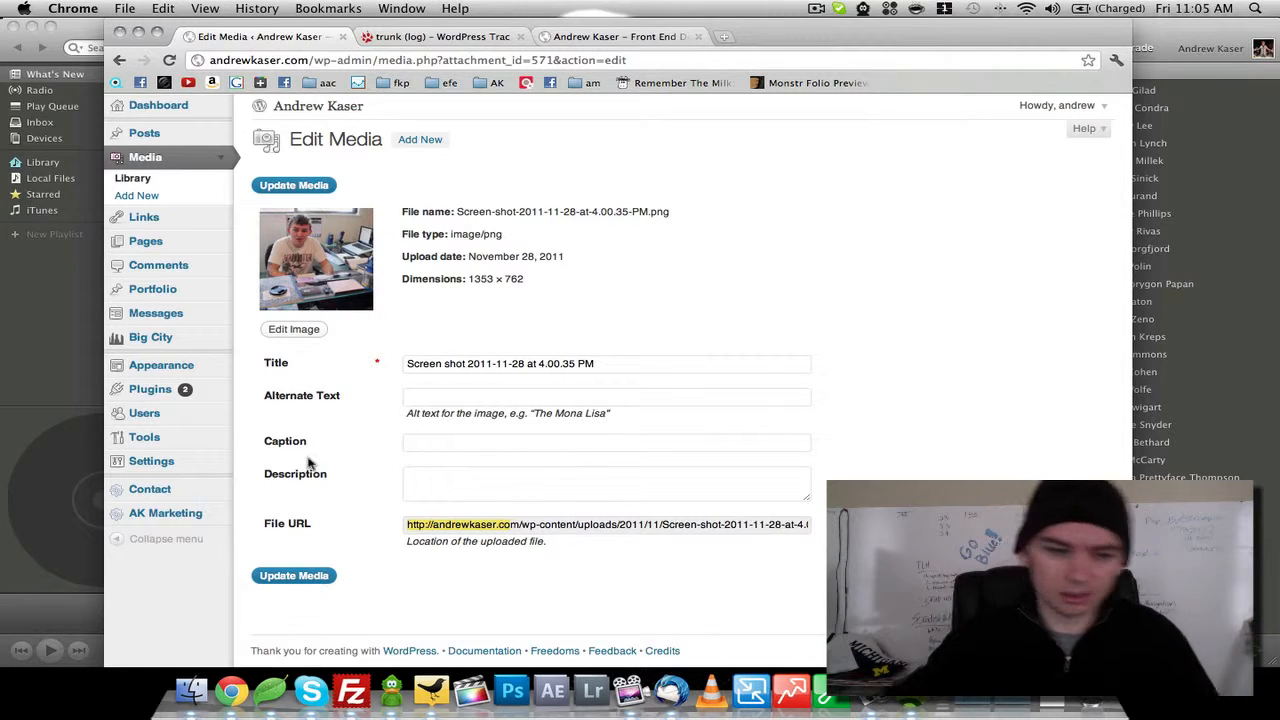
# Open the Links list, find the matching Blogroll section on the live site and return to the Links list.
pyautogui.click(171, 227)
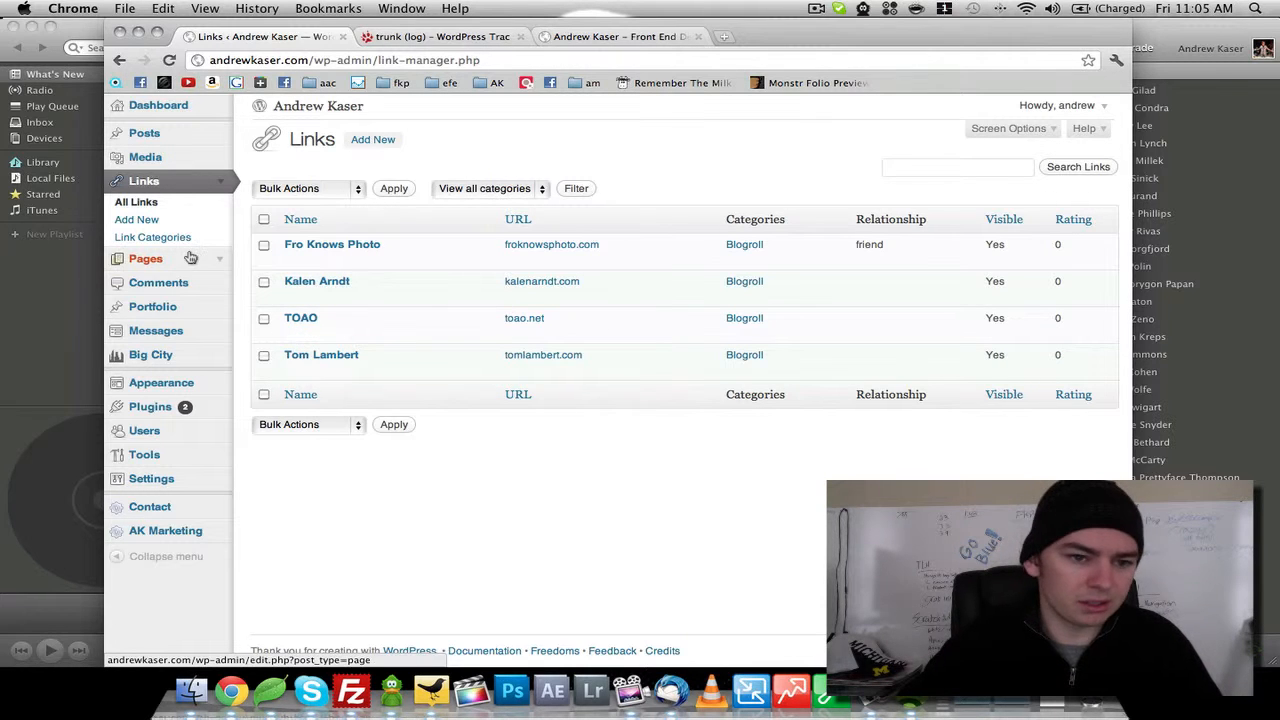
pyautogui.click(618, 36)
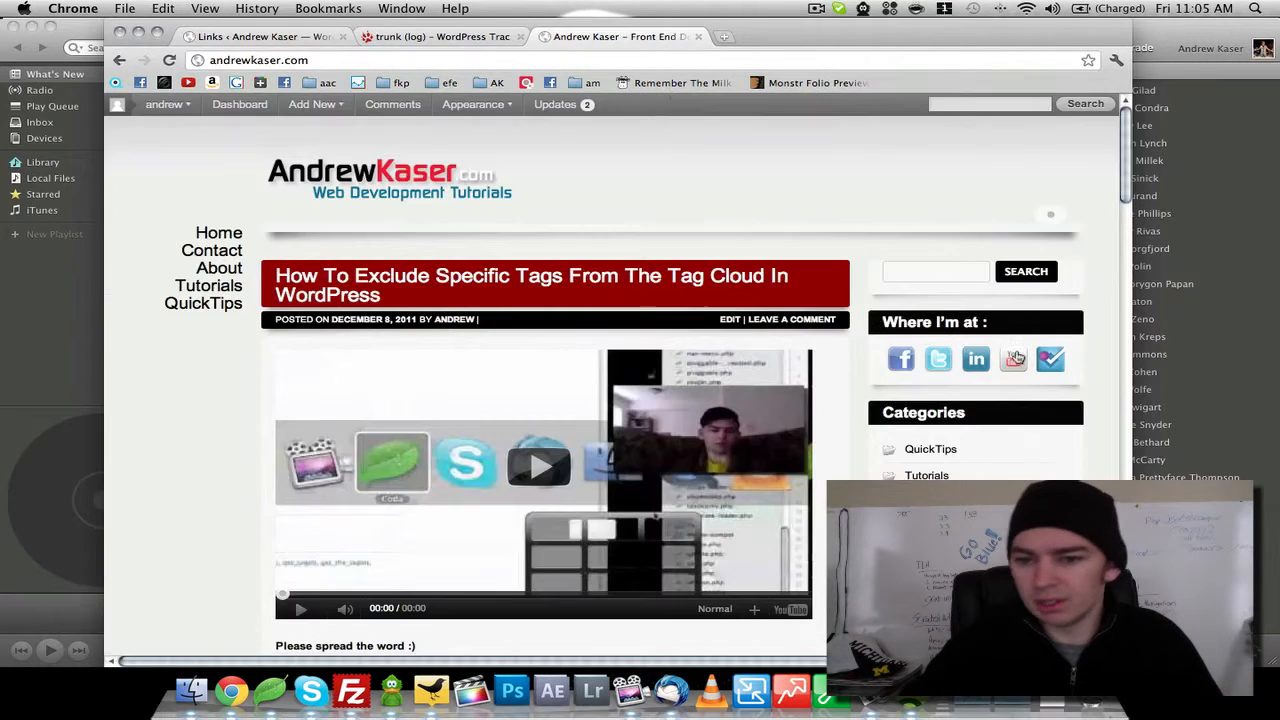
pyautogui.scroll(-10, 1014, 357)
pyautogui.scroll(10, 1014, 357)
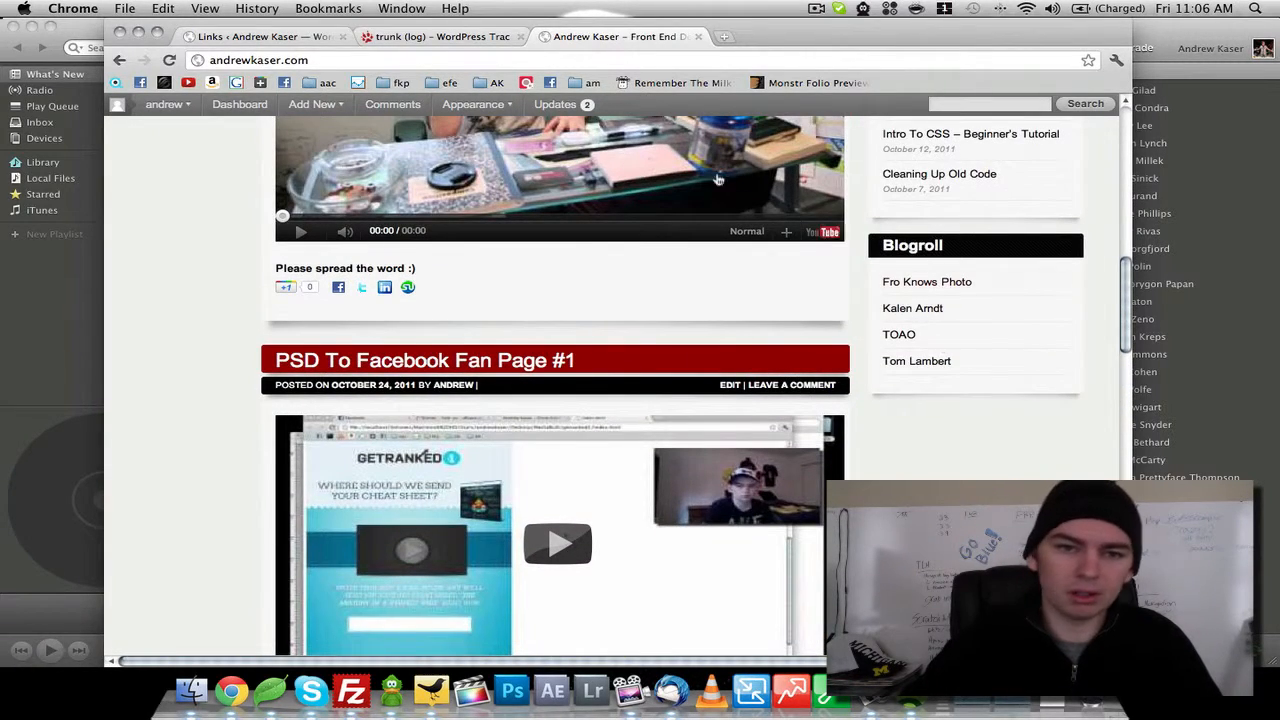
pyautogui.click(414, 40)
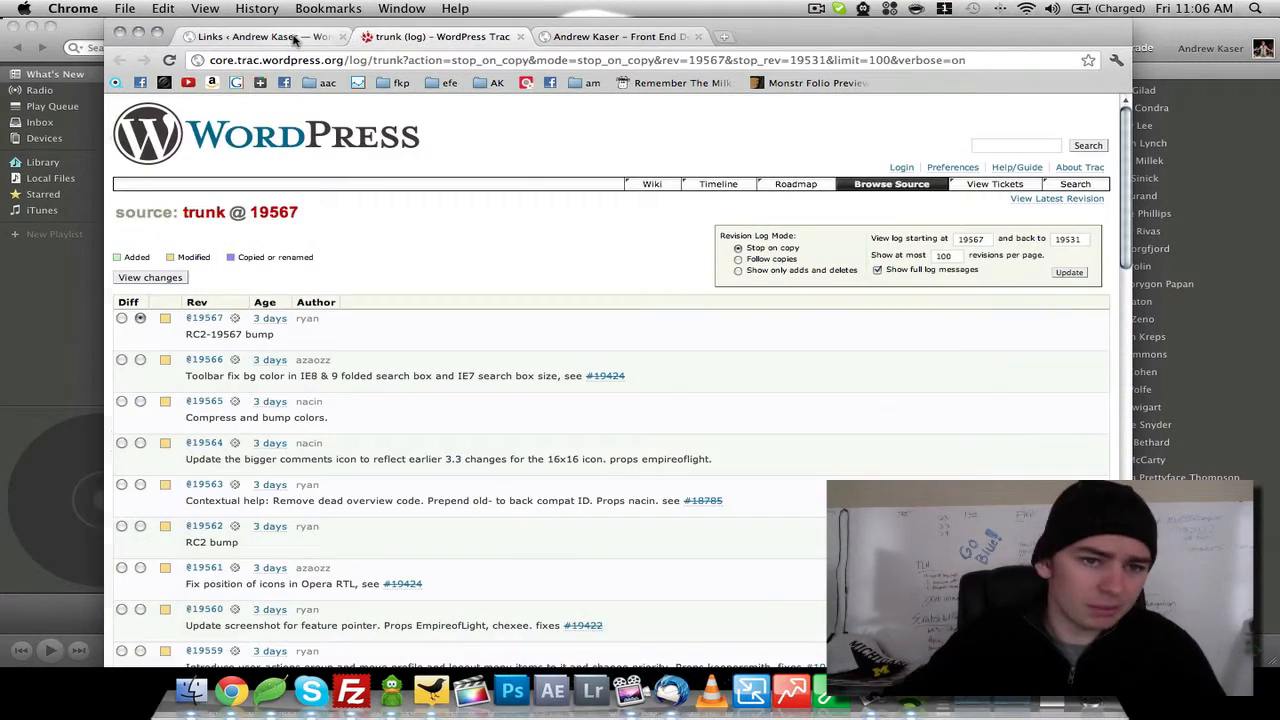
pyautogui.click(300, 36)
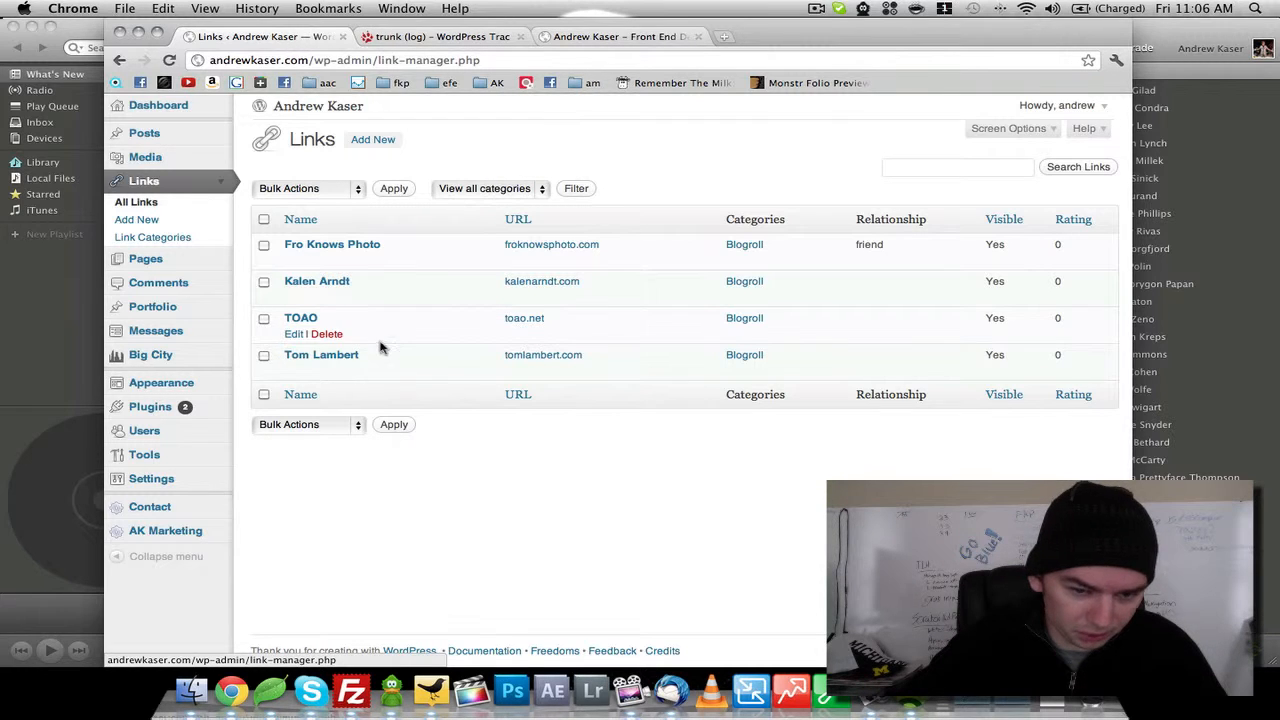
# View the Link Categories page and review the site's comments on the Comments page.
pyautogui.click(181, 243)
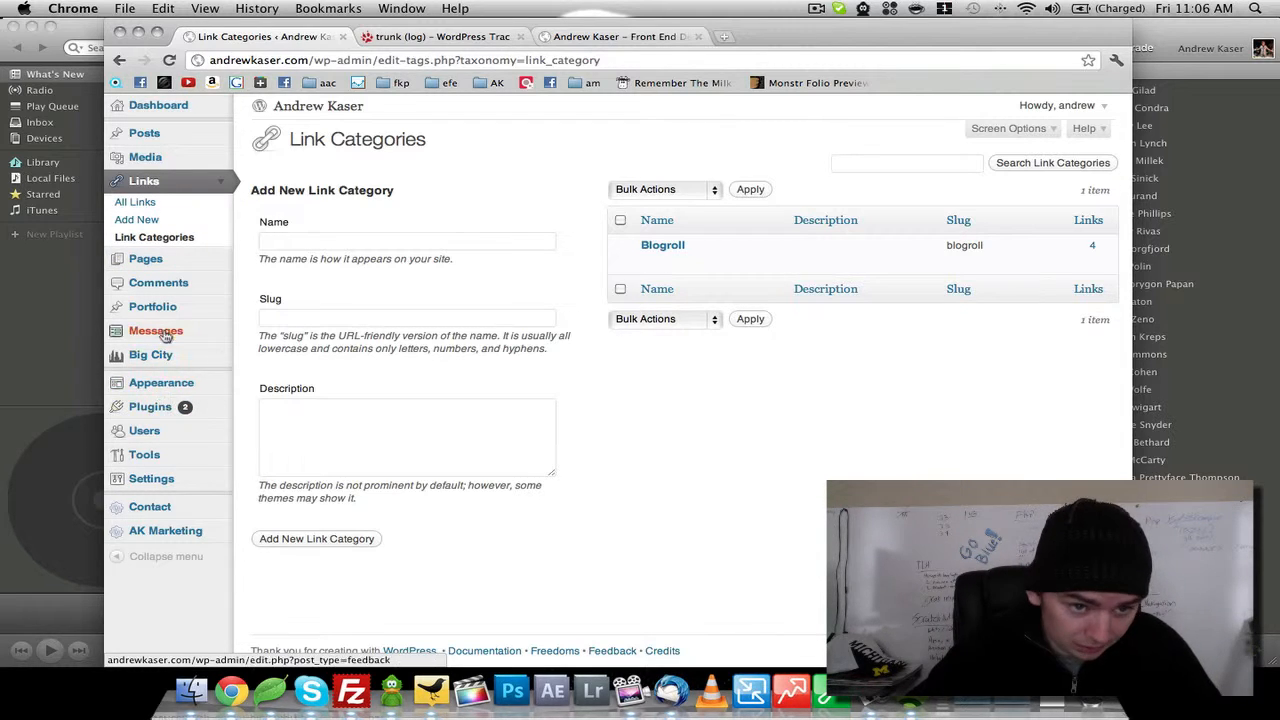
pyautogui.click(187, 287)
pyautogui.scroll(-5, 493, 376)
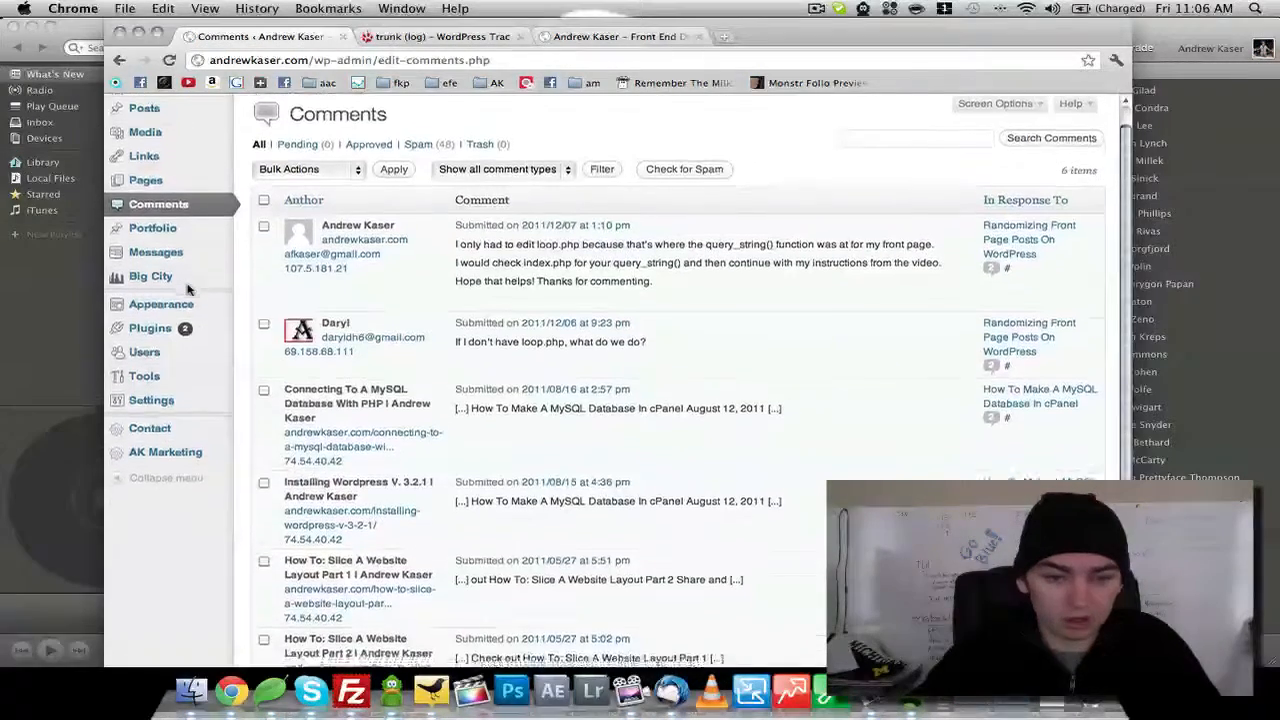
pyautogui.scroll(4, 497, 378)
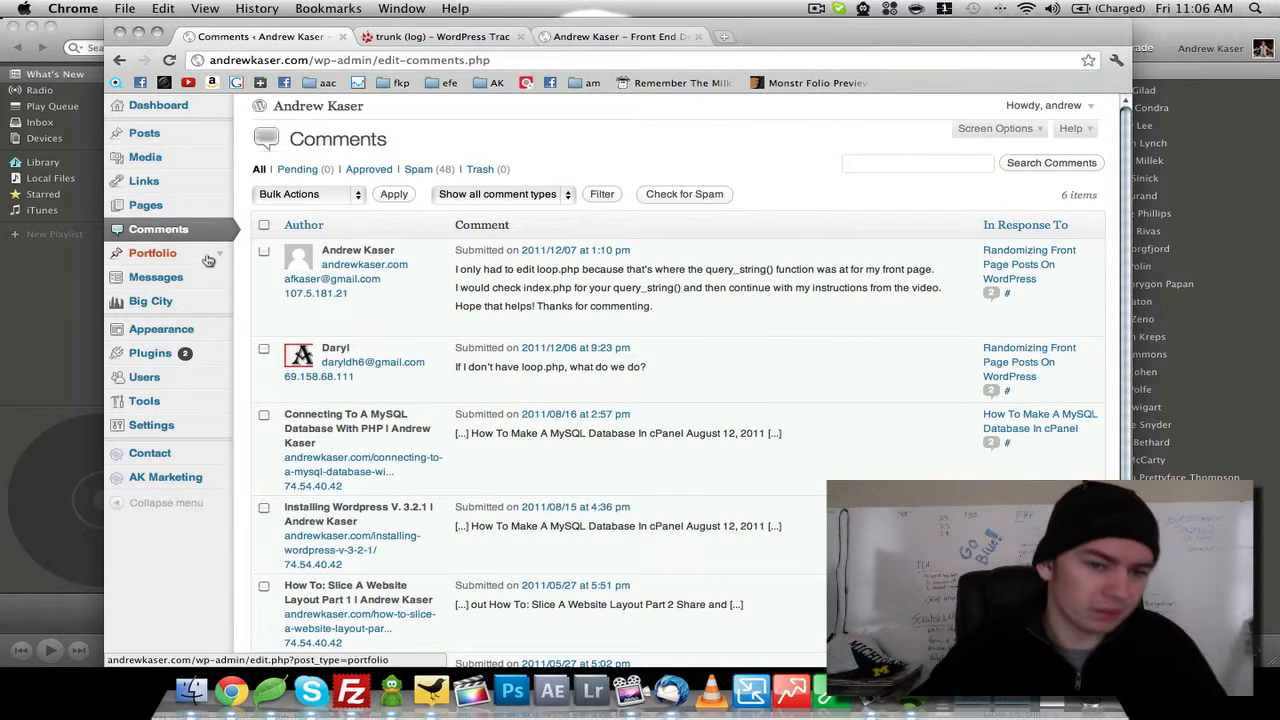
# Expand the Appearance submenu and open Themes to view the current and available themes.
pyautogui.click(220, 331)
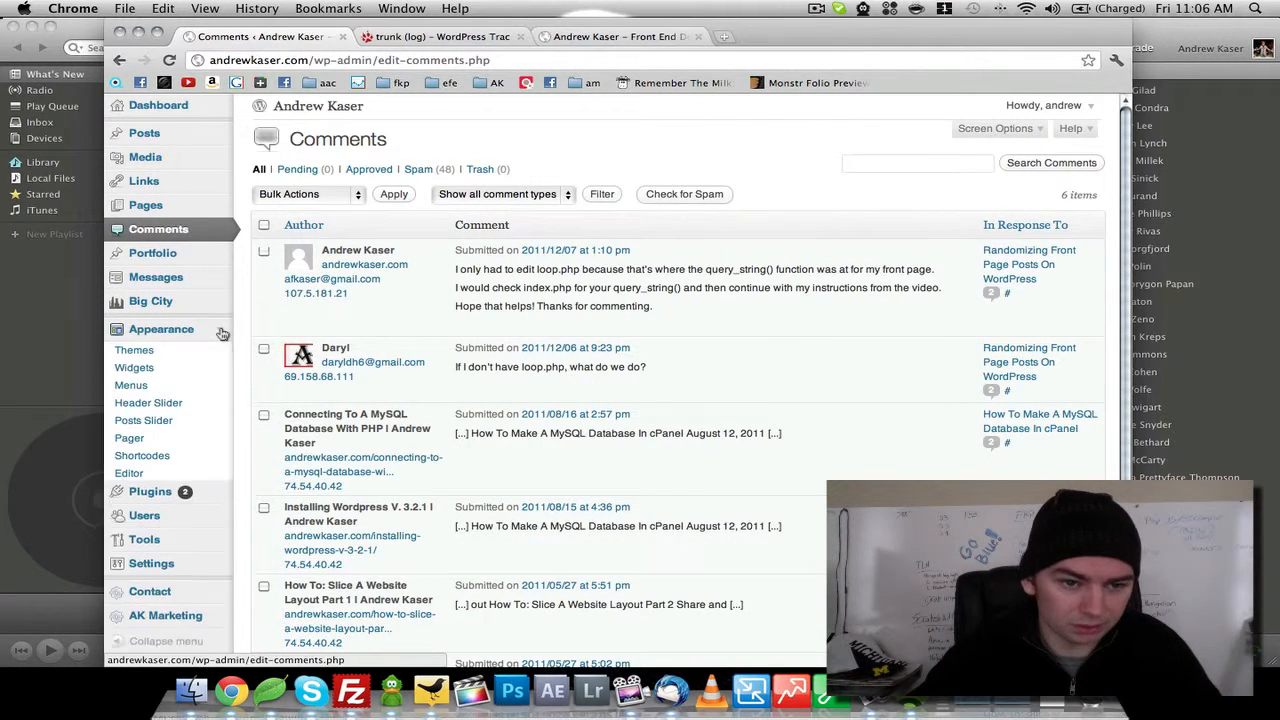
pyautogui.click(176, 354)
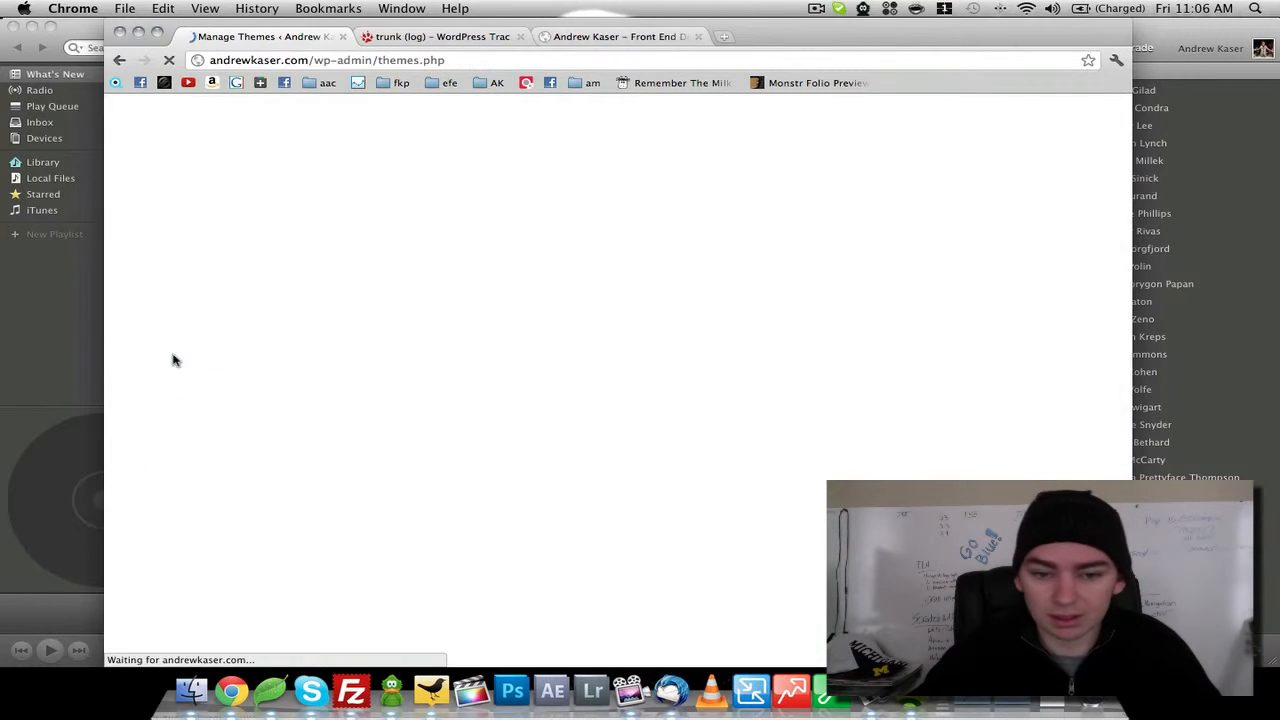
pyautogui.scroll(-1, 193, 357)
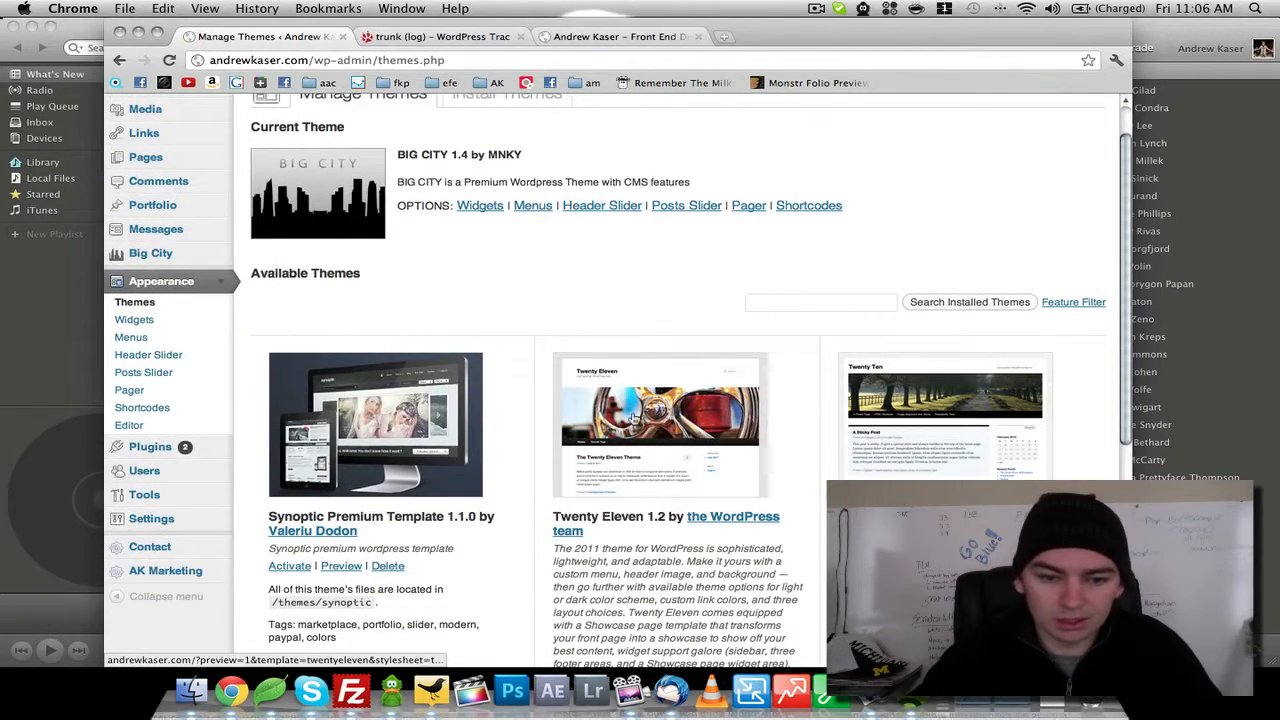
# Browse the Manage Themes page, comparing the current BIG CITY theme with the other installed themes.
pyautogui.scroll(1, 440, 346)
pyautogui.scroll(-8, 400, 351)
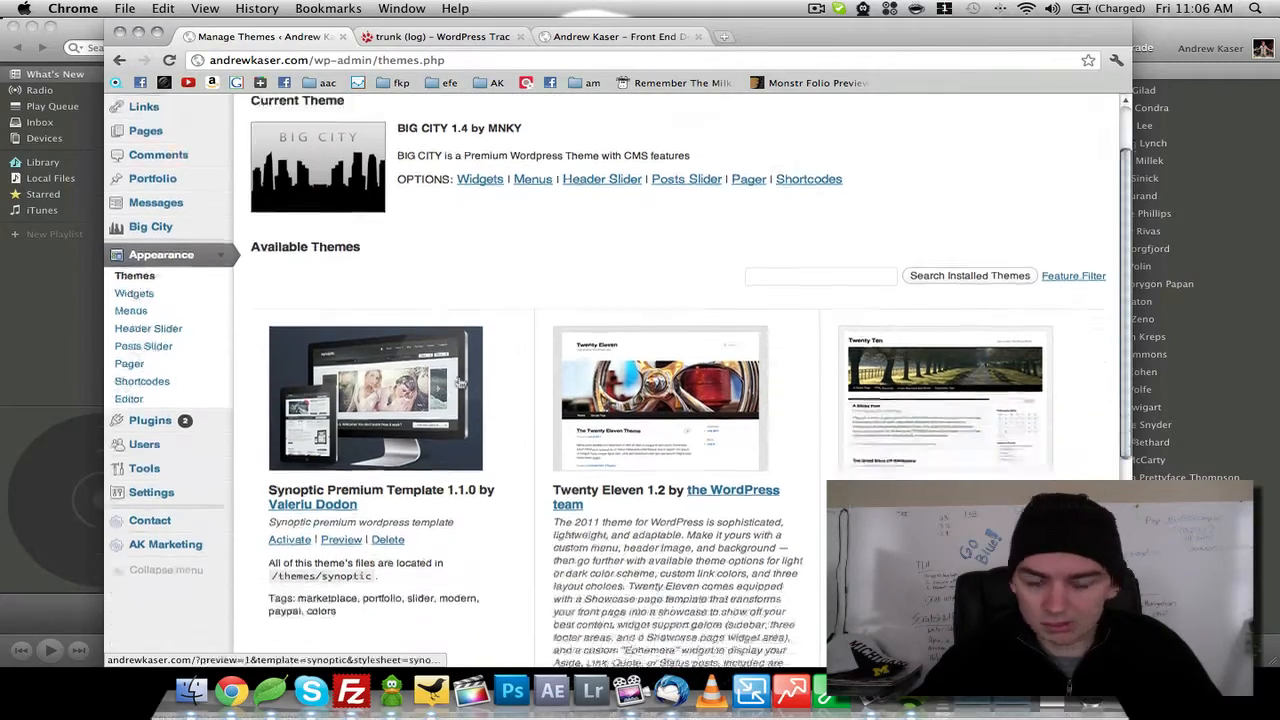
pyautogui.scroll(8, 460, 380)
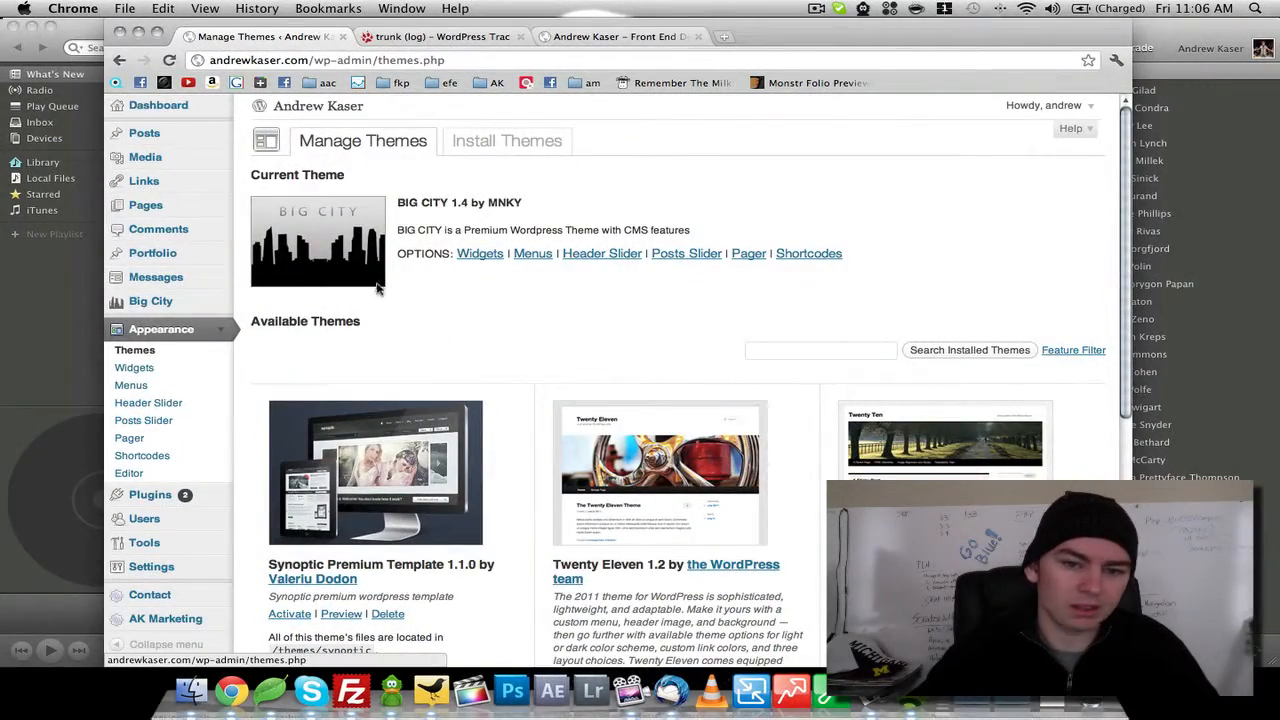
pyautogui.scroll(-8, 684, 418)
pyautogui.scroll(5, 875, 360)
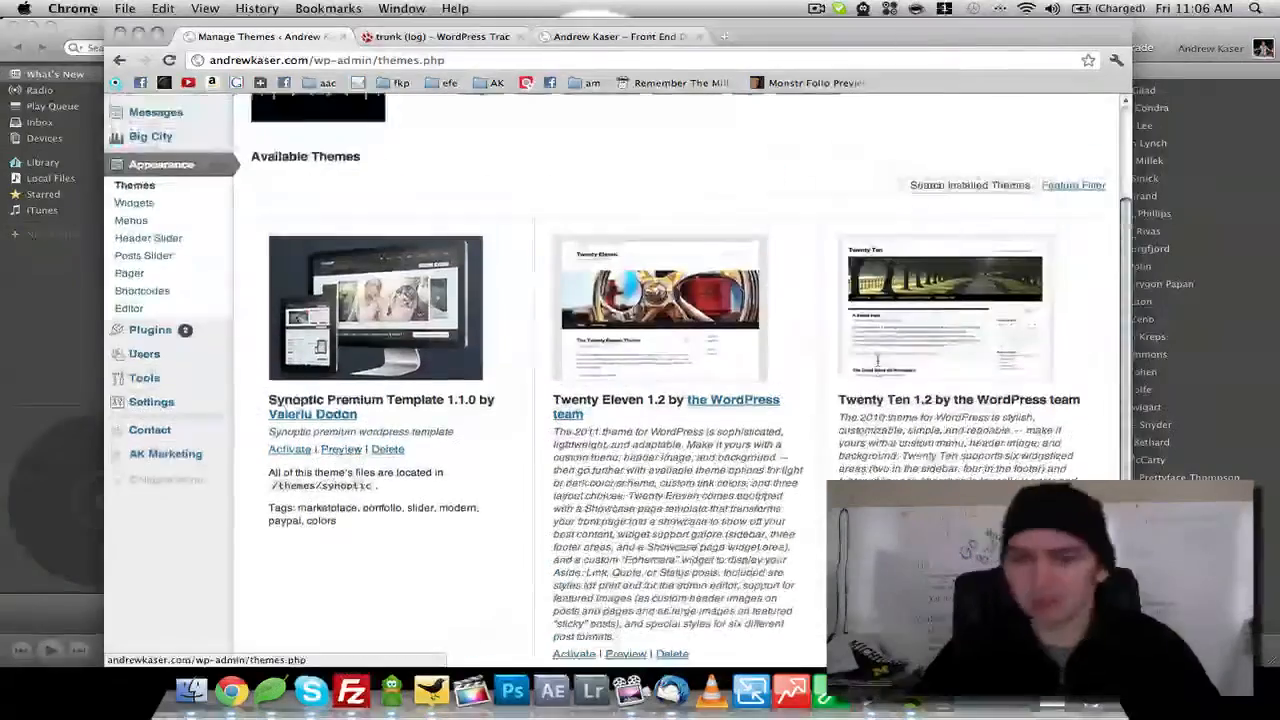
pyautogui.scroll(1, 245, 375)
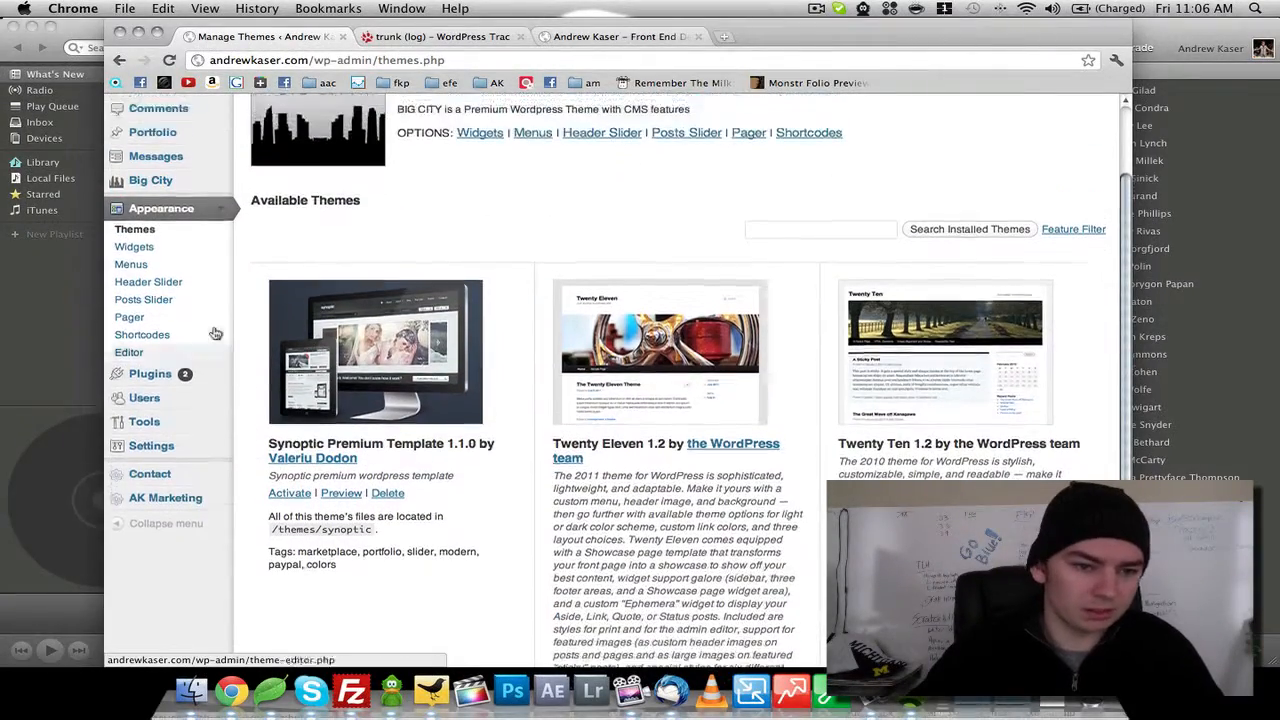
# Open the Widgets page, expand the Primary Widget Area and add the Calendar widget above Search.
pyautogui.click(135, 247)
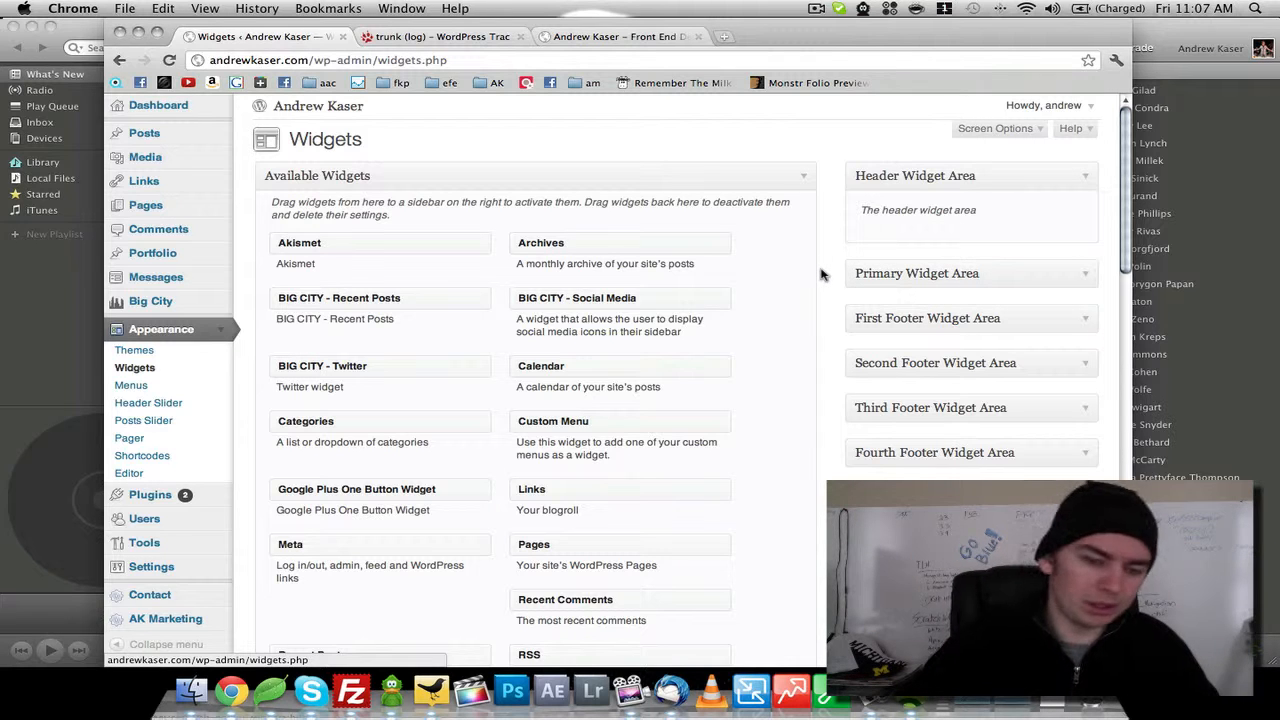
pyautogui.scroll(-2, 821, 274)
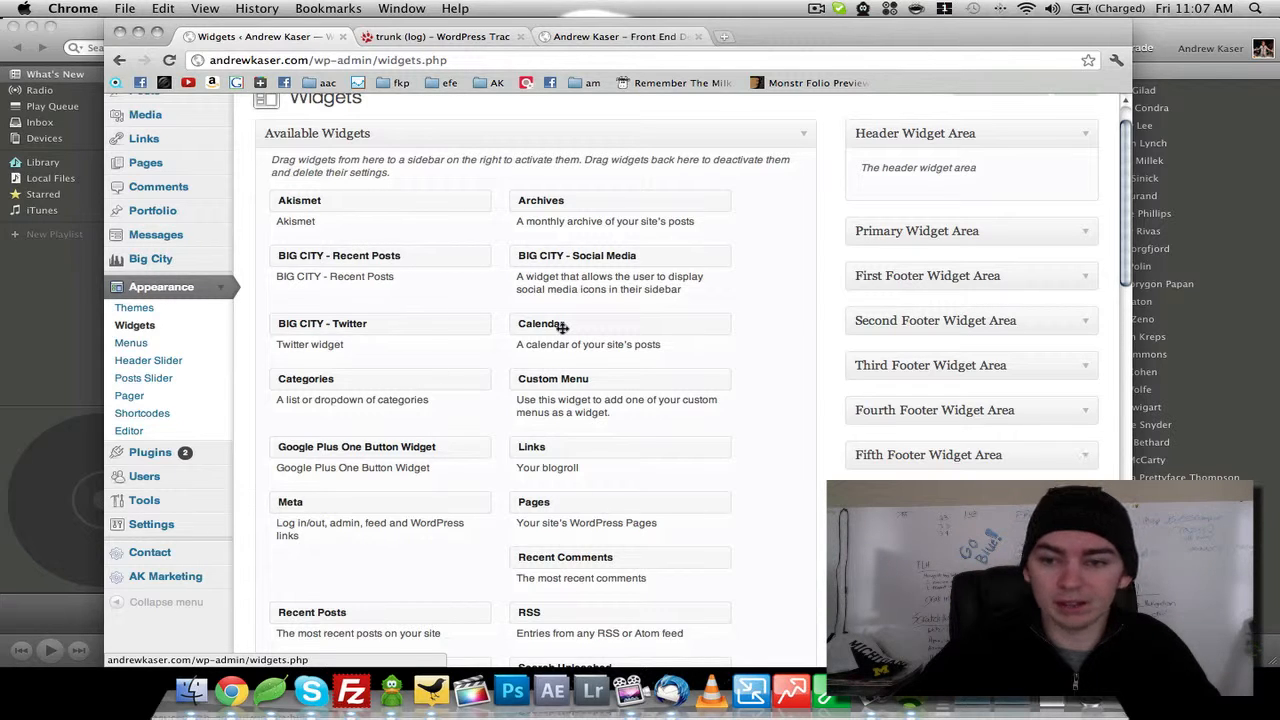
pyautogui.click(1080, 238)
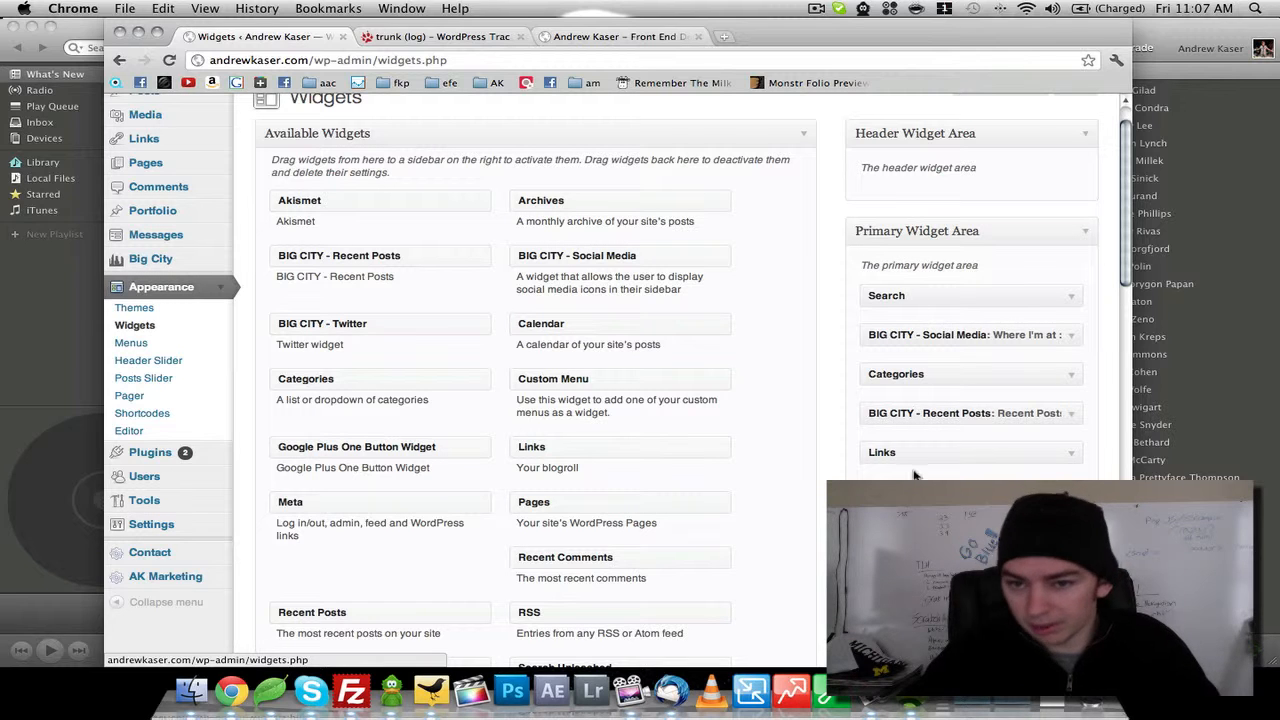
pyautogui.moveTo(557, 326); pyautogui.dragTo(912, 286)
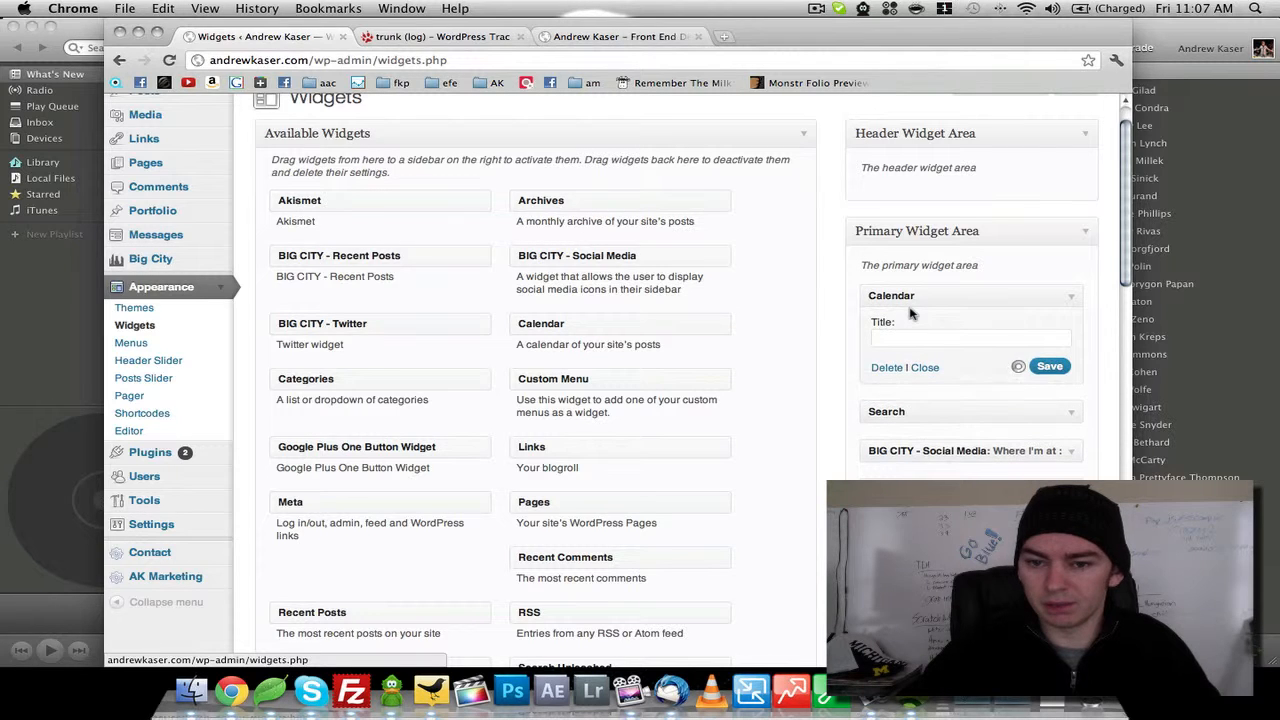
# Reload the live site to check the calendar in its sidebar, and return to the Widgets page.
pyautogui.click(632, 42)
pyautogui.scroll(15, 672, 262)
pyautogui.press('super+r')
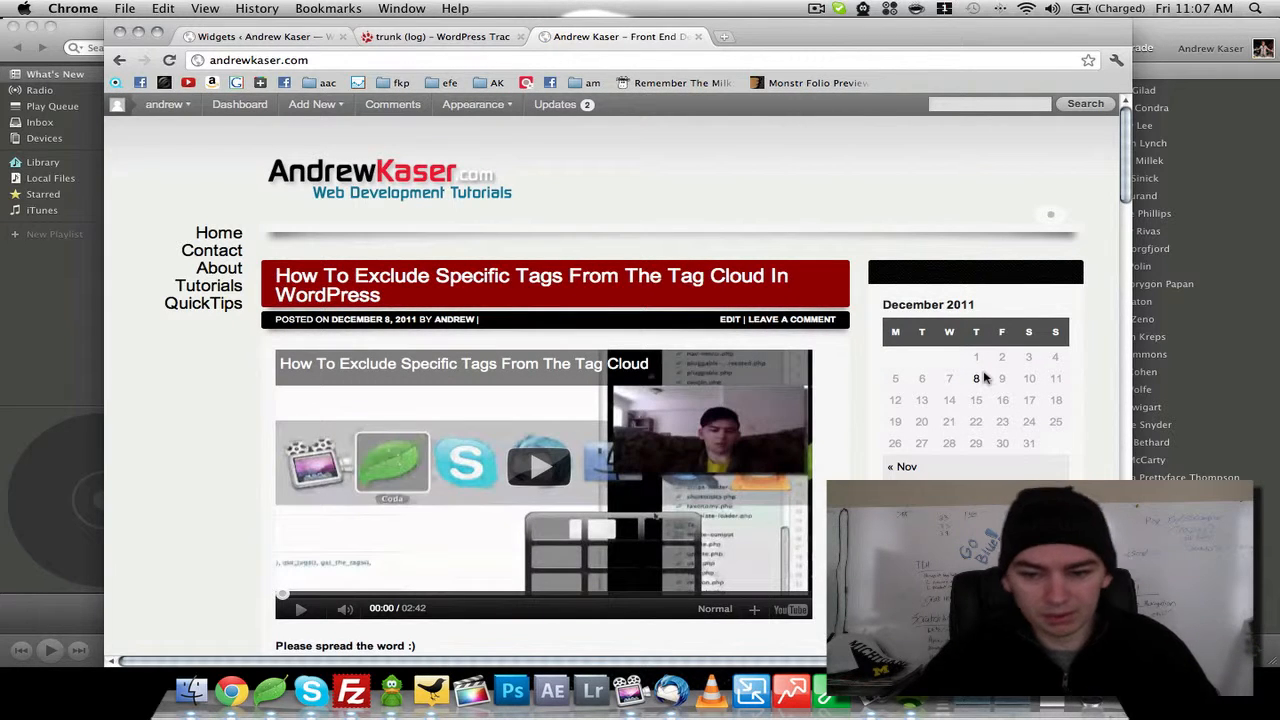
pyautogui.click(428, 42)
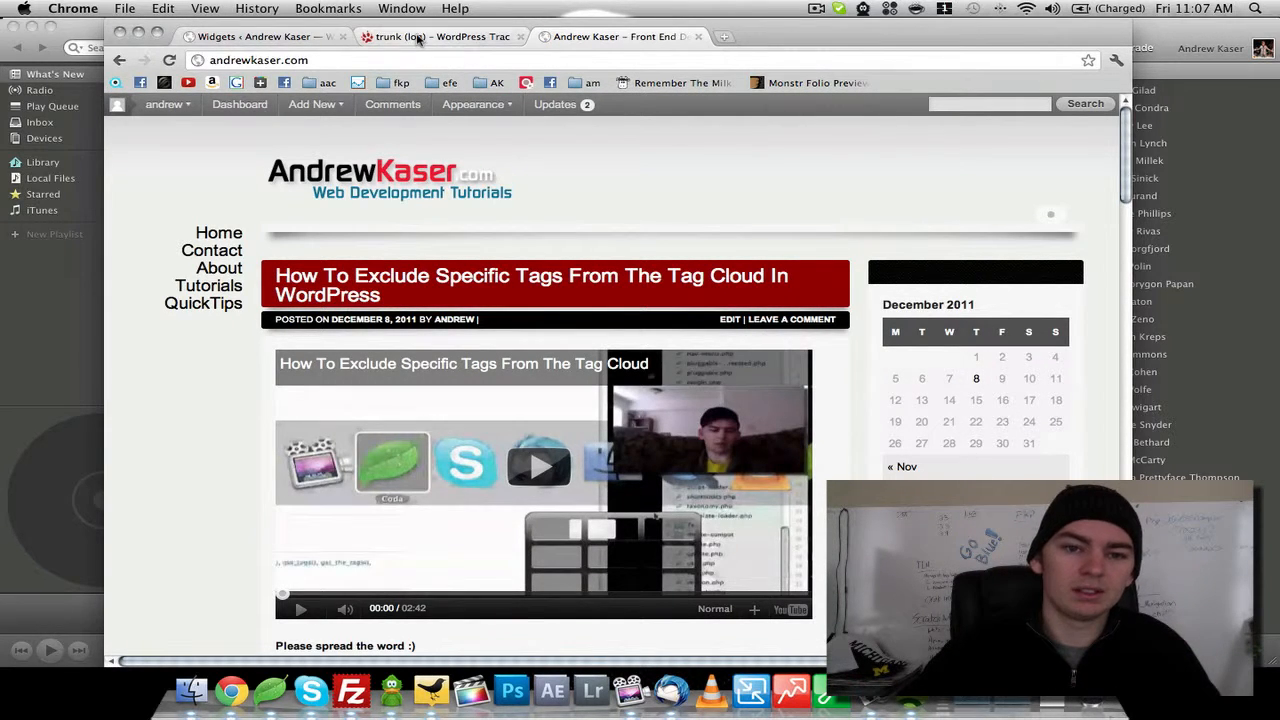
pyautogui.click(298, 40)
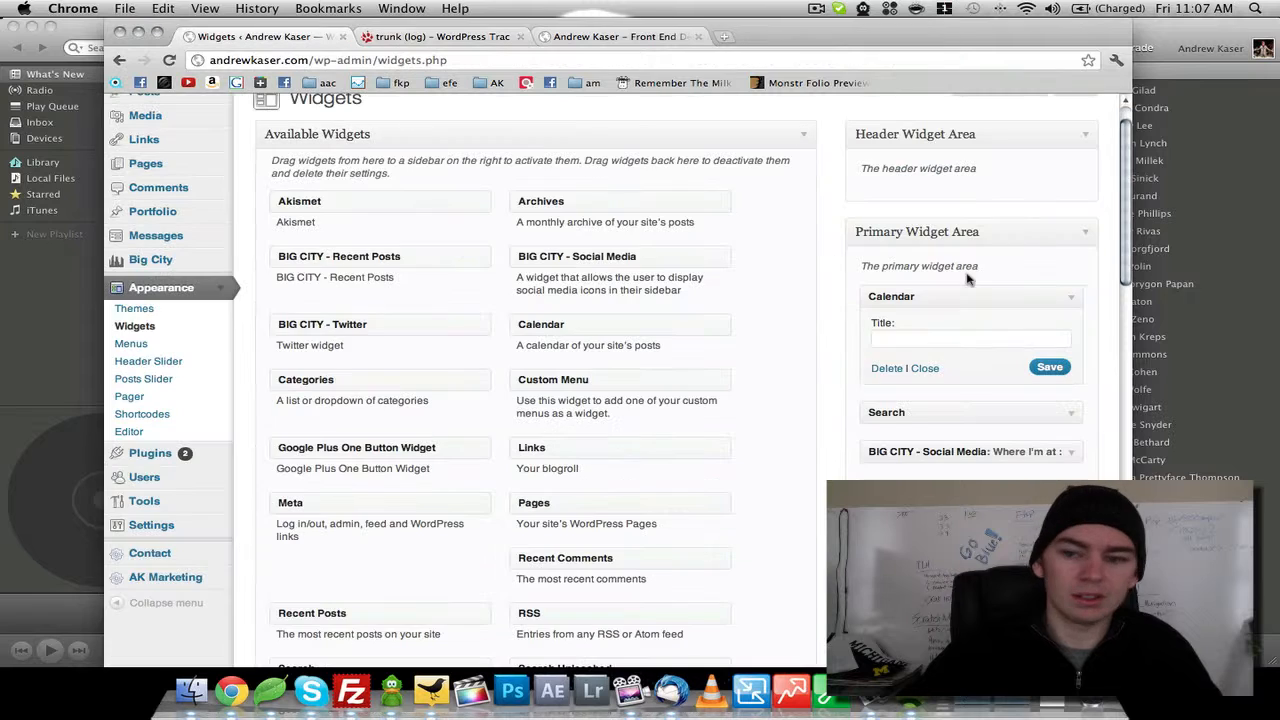
# Title the Calendar widget in the Primary Widget Area "Calendar" and save it.
pyautogui.click(955, 342)
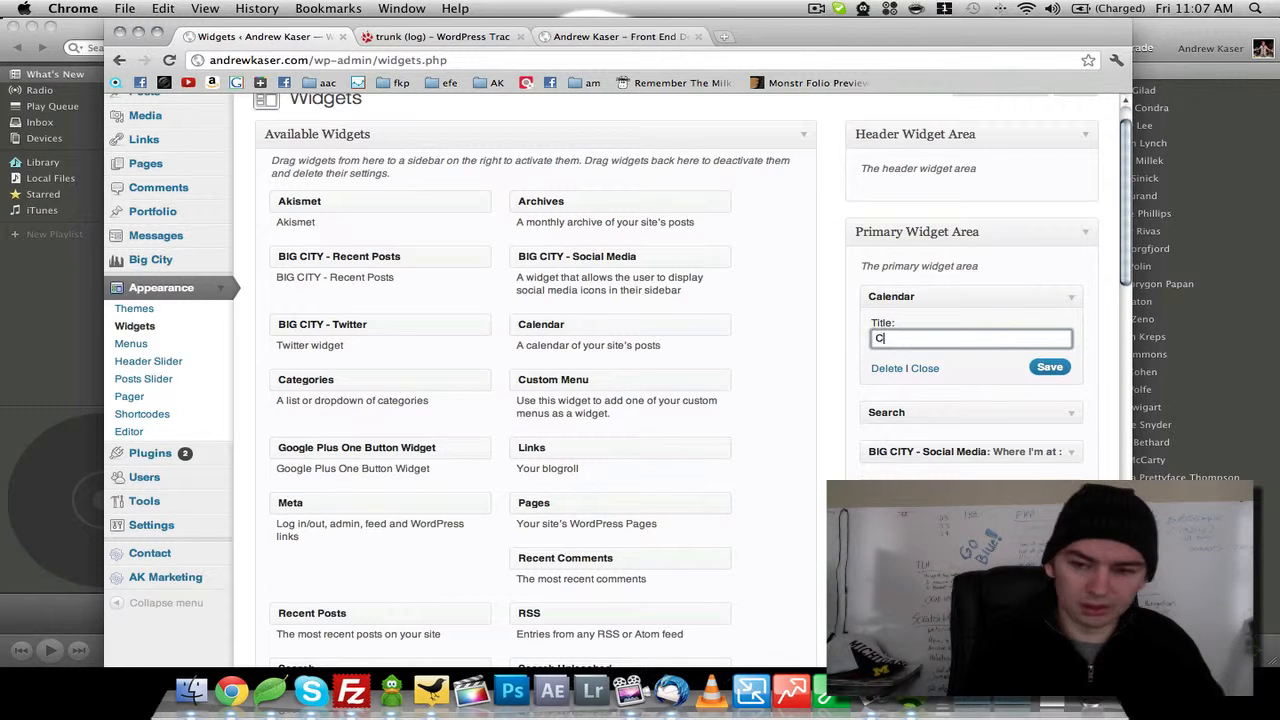
pyautogui.click(1047, 369)
pyautogui.scroll(1, 1030, 345)
pyautogui.click(913, 359)
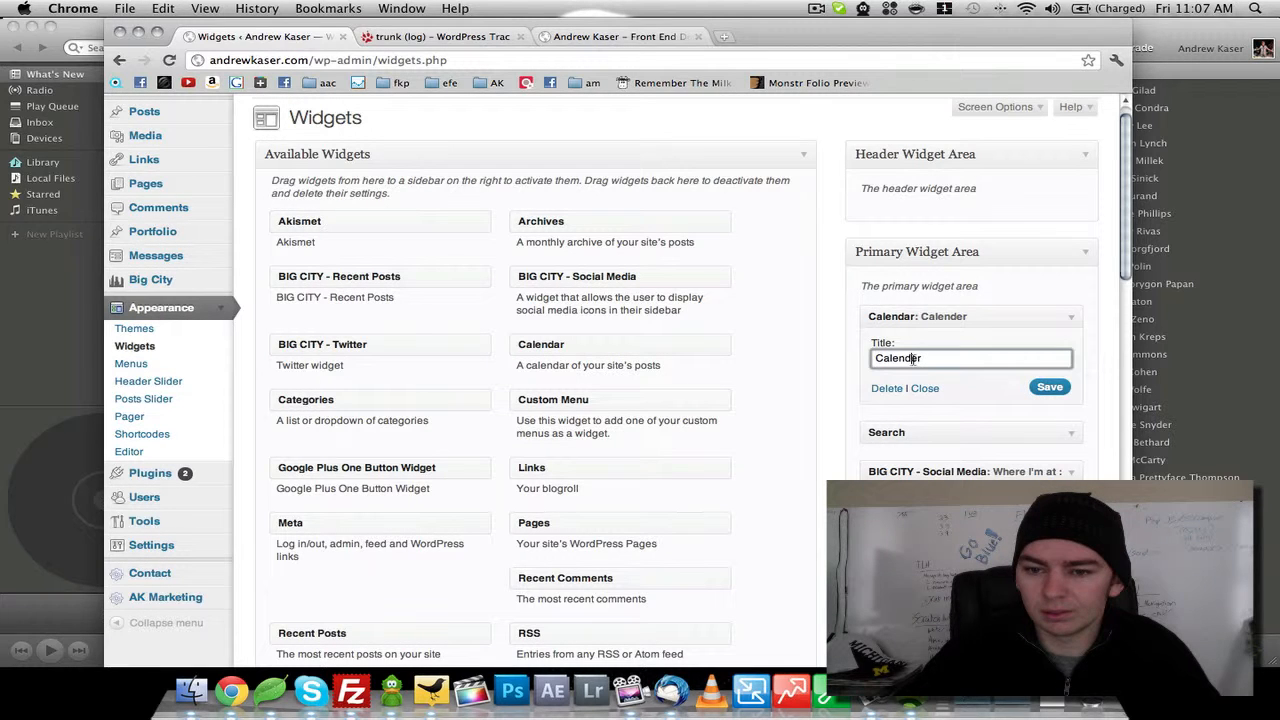
pyautogui.click(1040, 388)
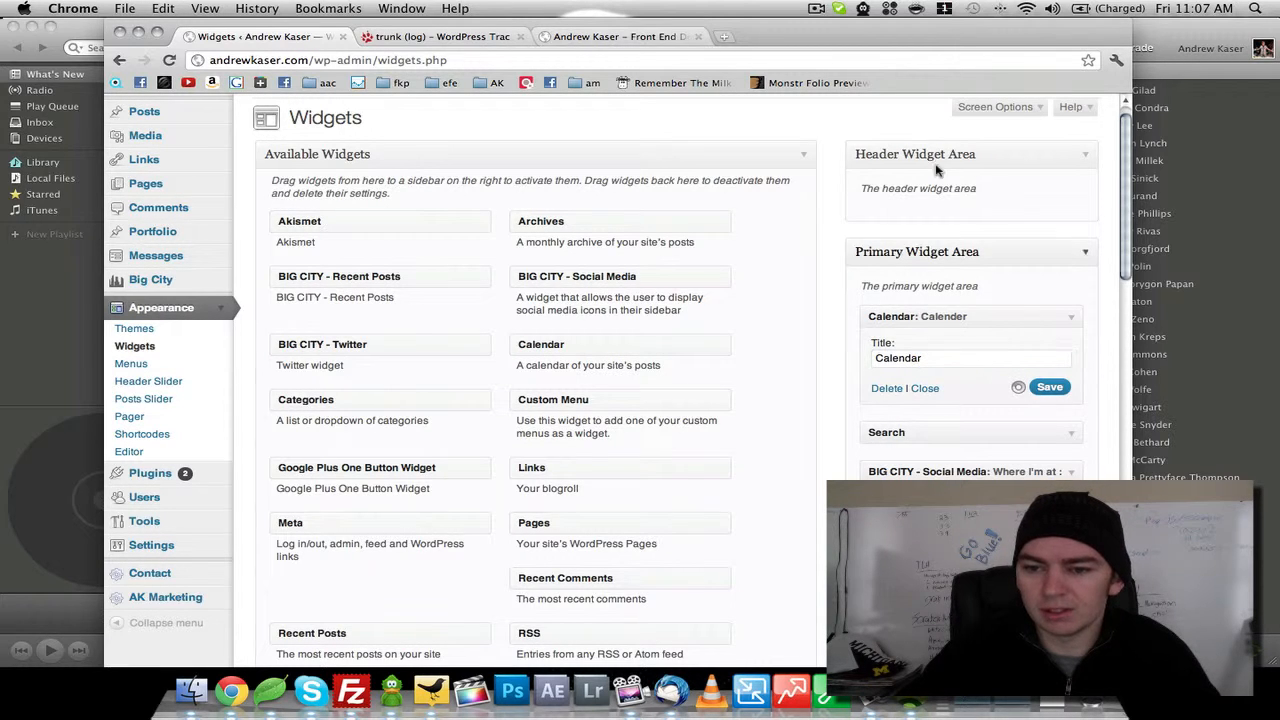
# Reload the live site, check the calendar's sidebar heading and the widgets below it, and return to the Widgets page.
pyautogui.click(635, 41)
pyautogui.press('super+r')
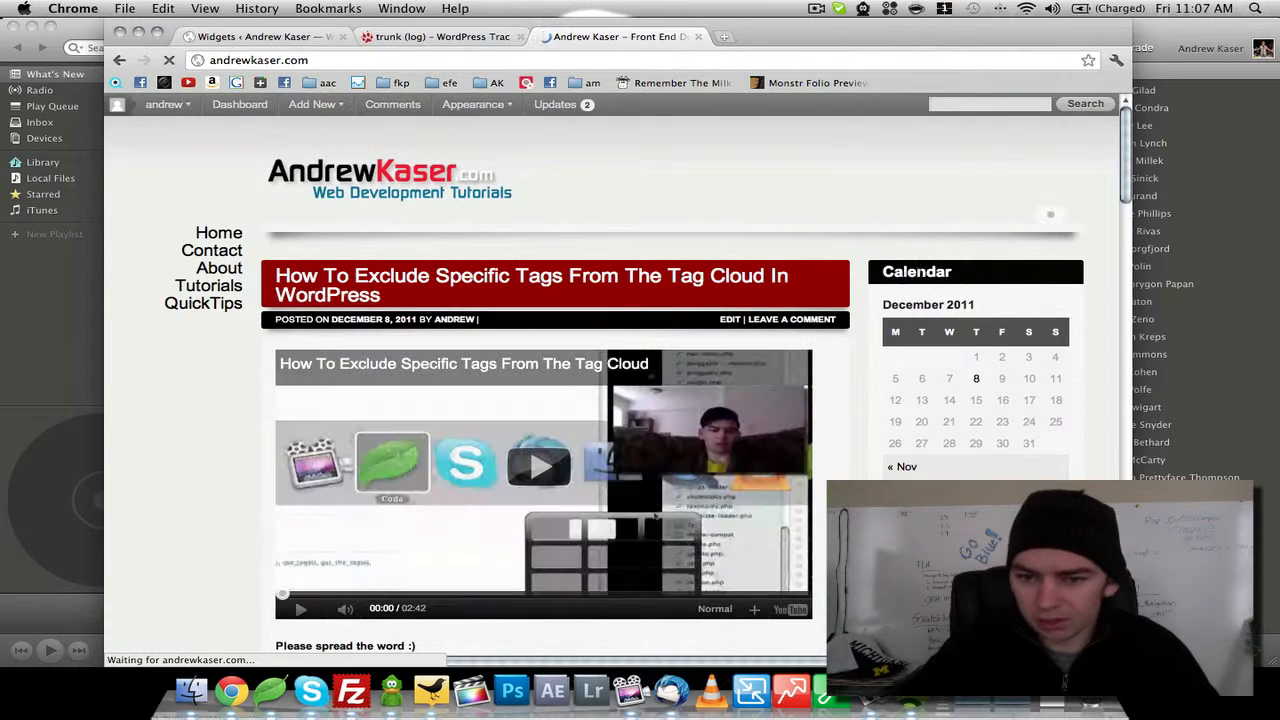
pyautogui.moveTo(894, 272); pyautogui.dragTo(947, 273)
pyautogui.click(940, 274)
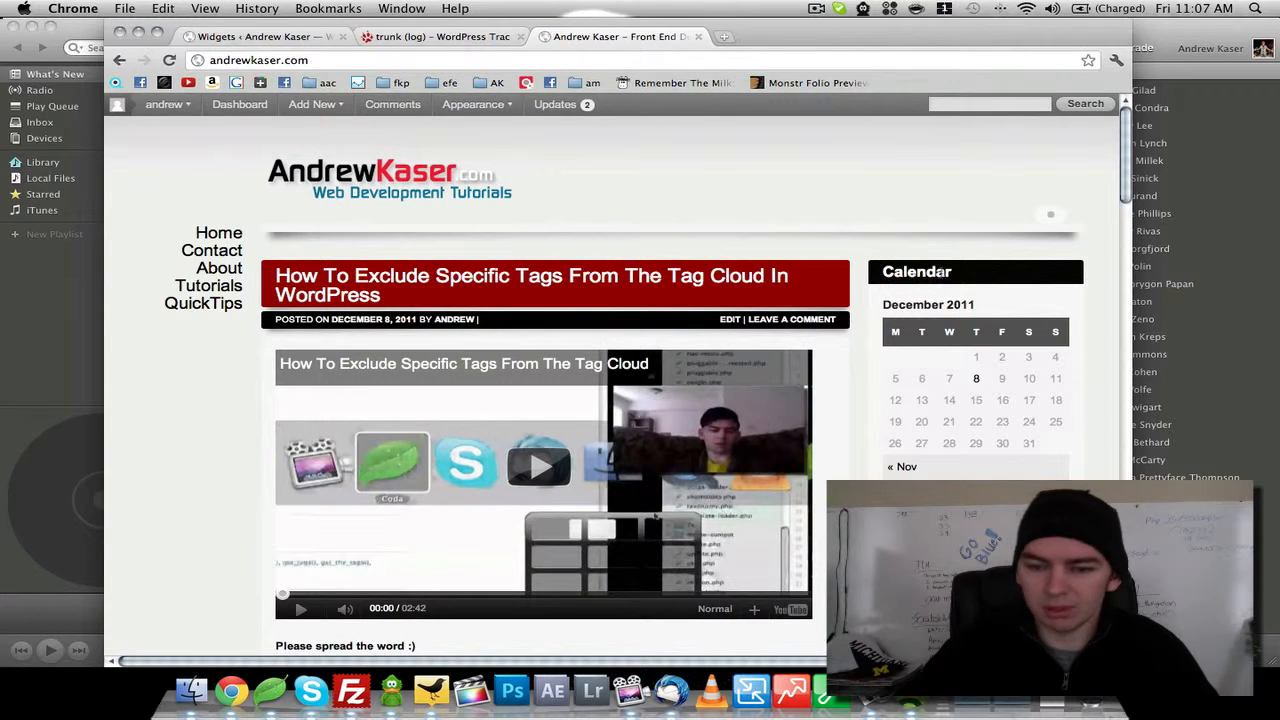
pyautogui.scroll(-5, 930, 278)
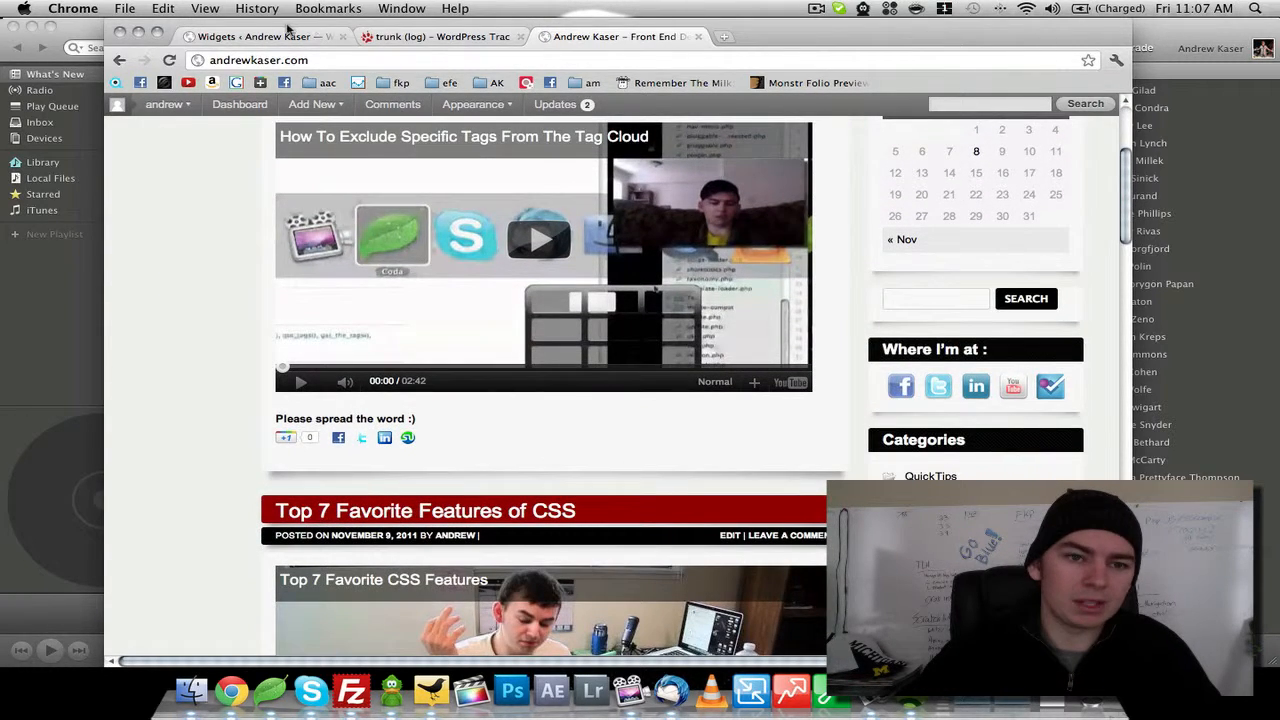
pyautogui.click(287, 32)
# Move the titled Calendar widget from the Primary Widget Area to Inactive Widgets so its settings are kept.
pyautogui.scroll(-5, 828, 282)
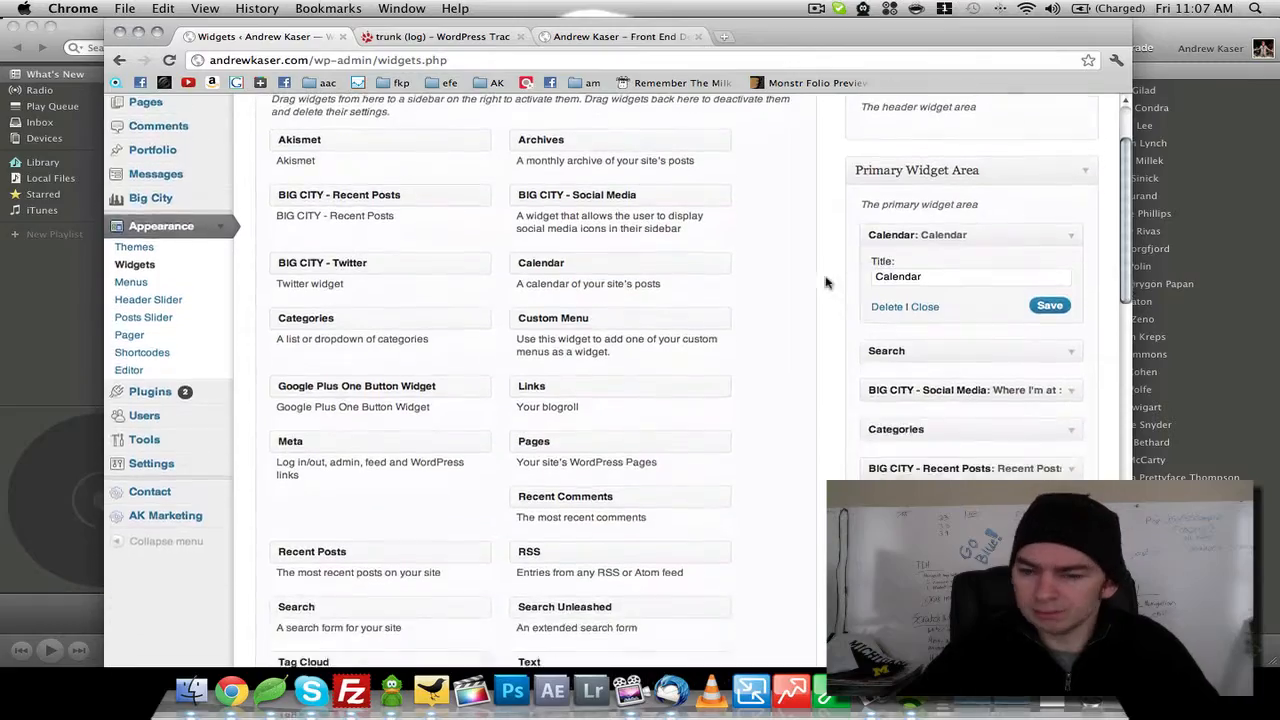
pyautogui.scroll(5, 827, 284)
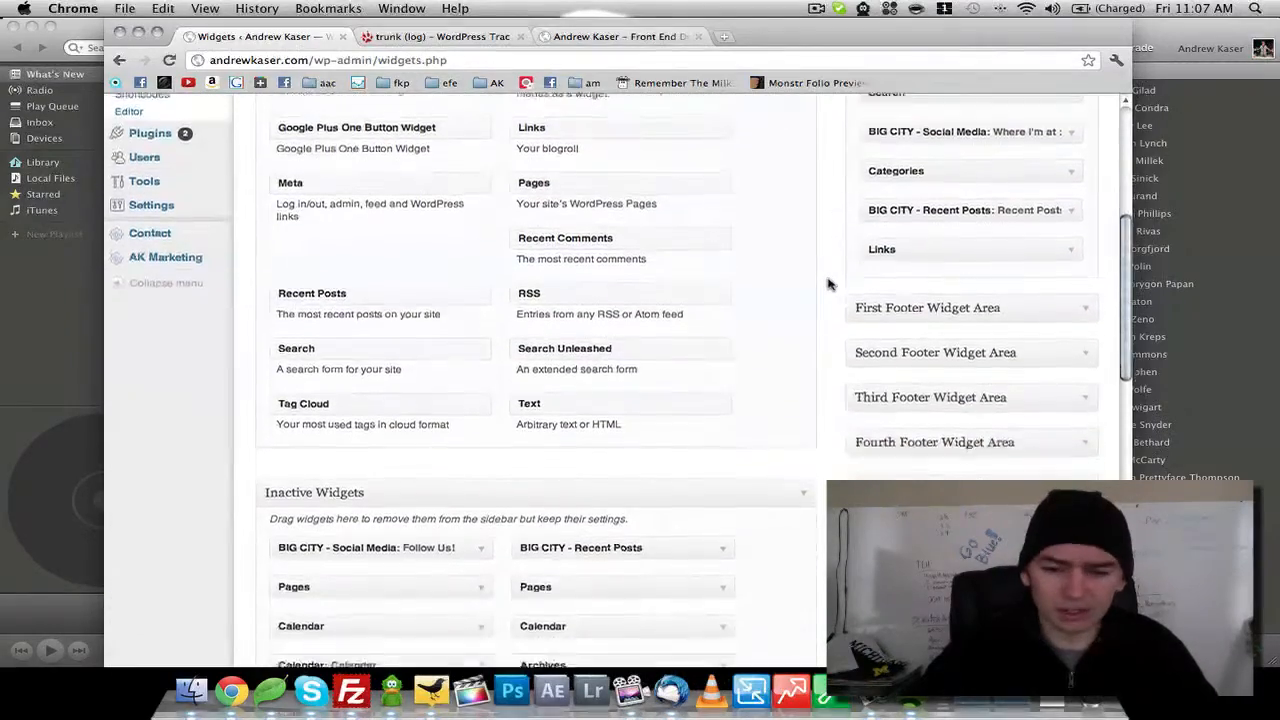
pyautogui.scroll(-7, 905, 343)
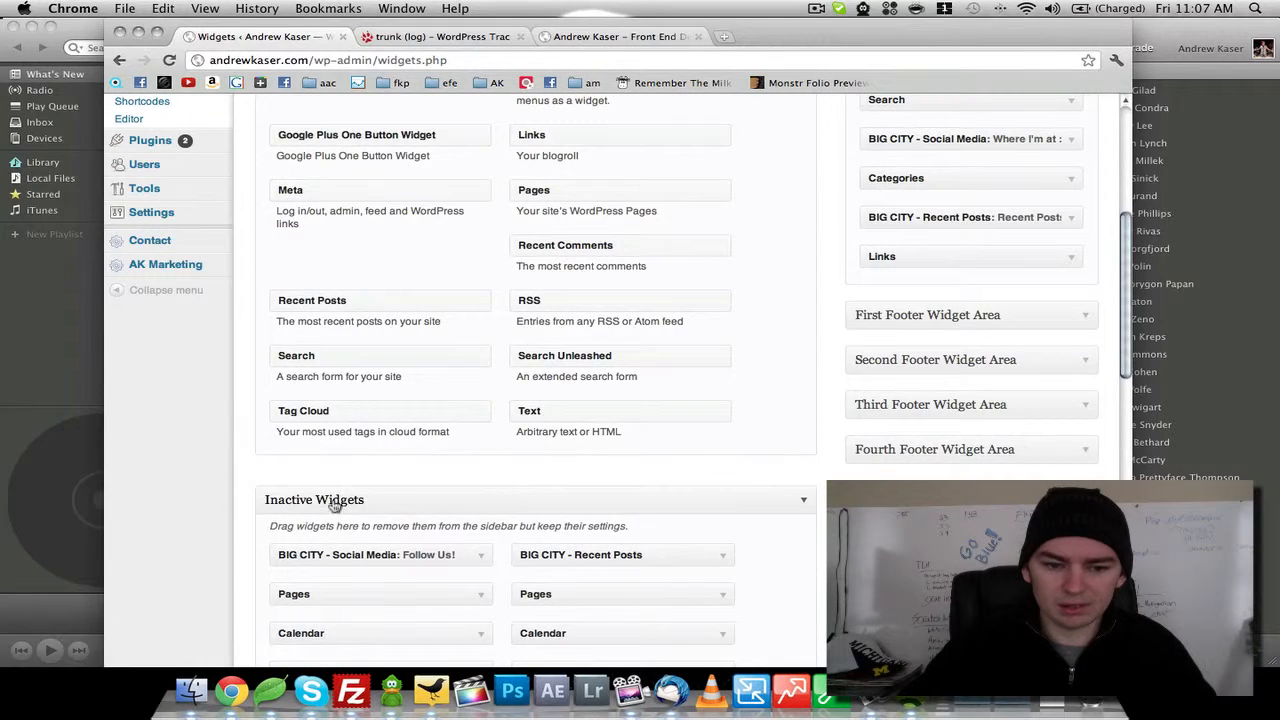
pyautogui.scroll(2, 564, 517)
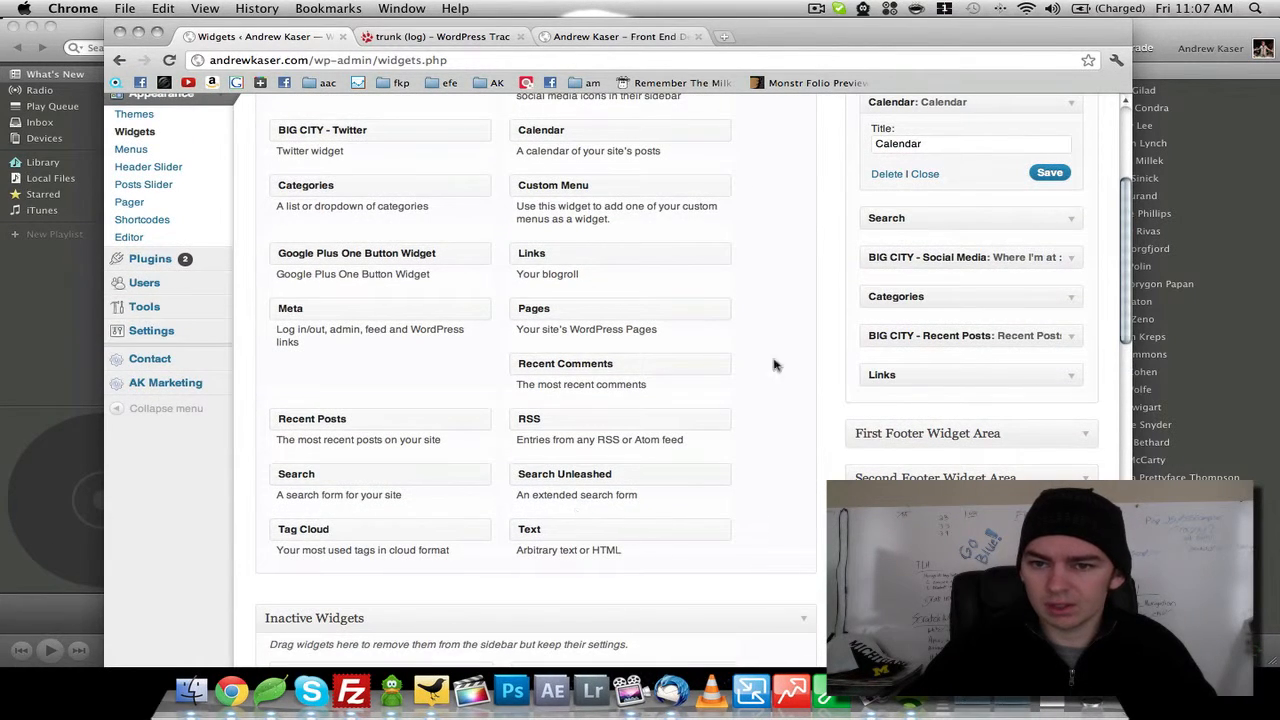
pyautogui.moveTo(964, 102); pyautogui.dragTo(690, 520)
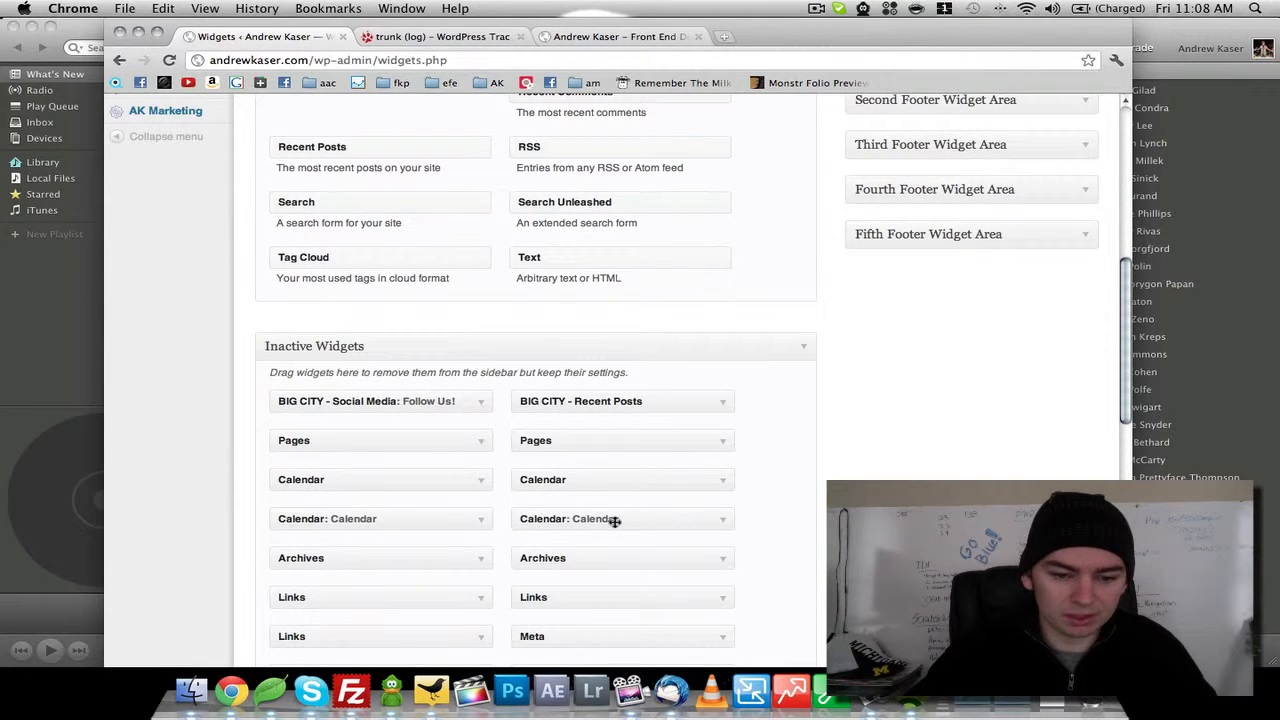
# Look through the whole Inactive Widgets list and review the widgets left in the Primary Widget Area.
pyautogui.scroll(-3, 614, 521)
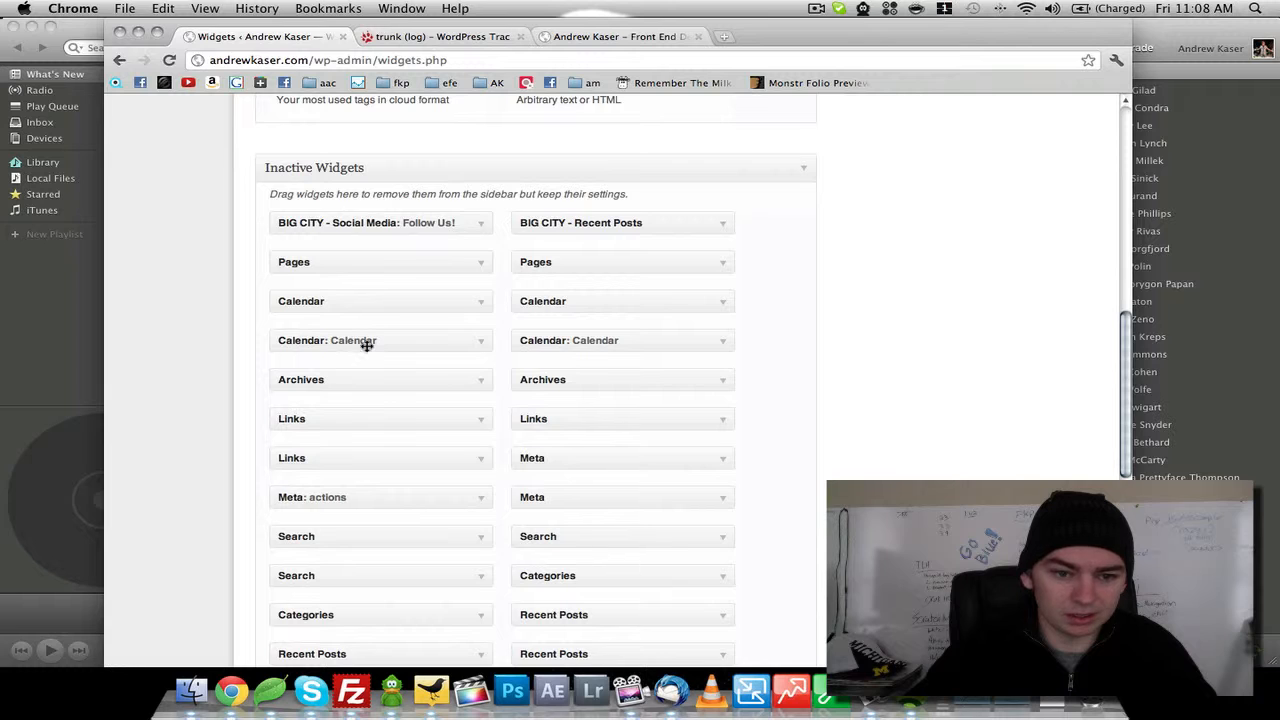
pyautogui.scroll(-3, 455, 351)
pyautogui.scroll(-6, 457, 331)
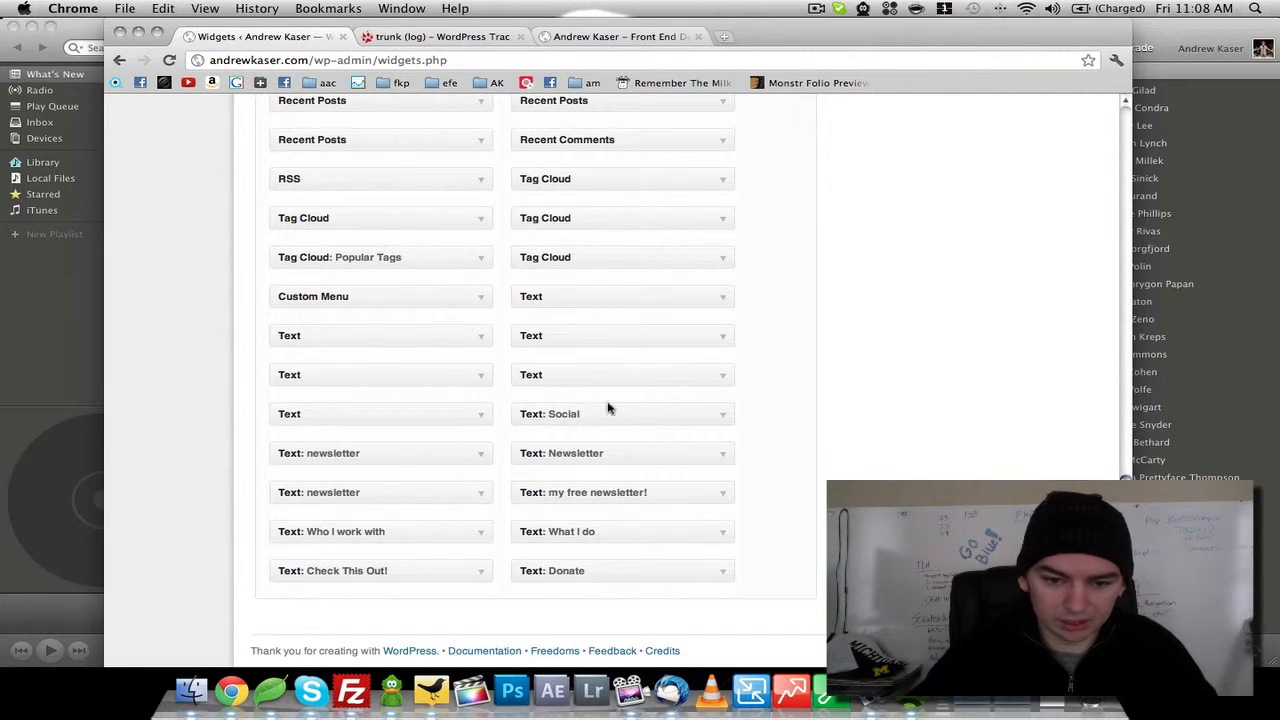
pyautogui.scroll(15, 576, 486)
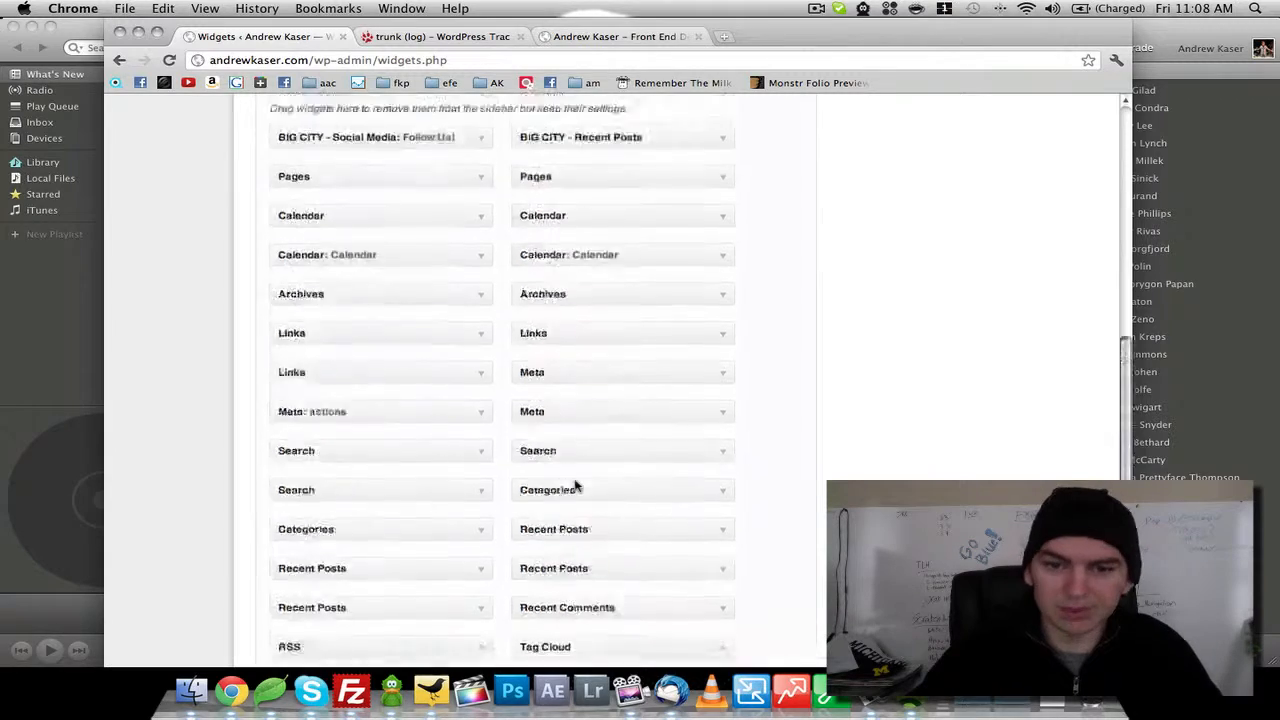
pyautogui.scroll(-2, 778, 426)
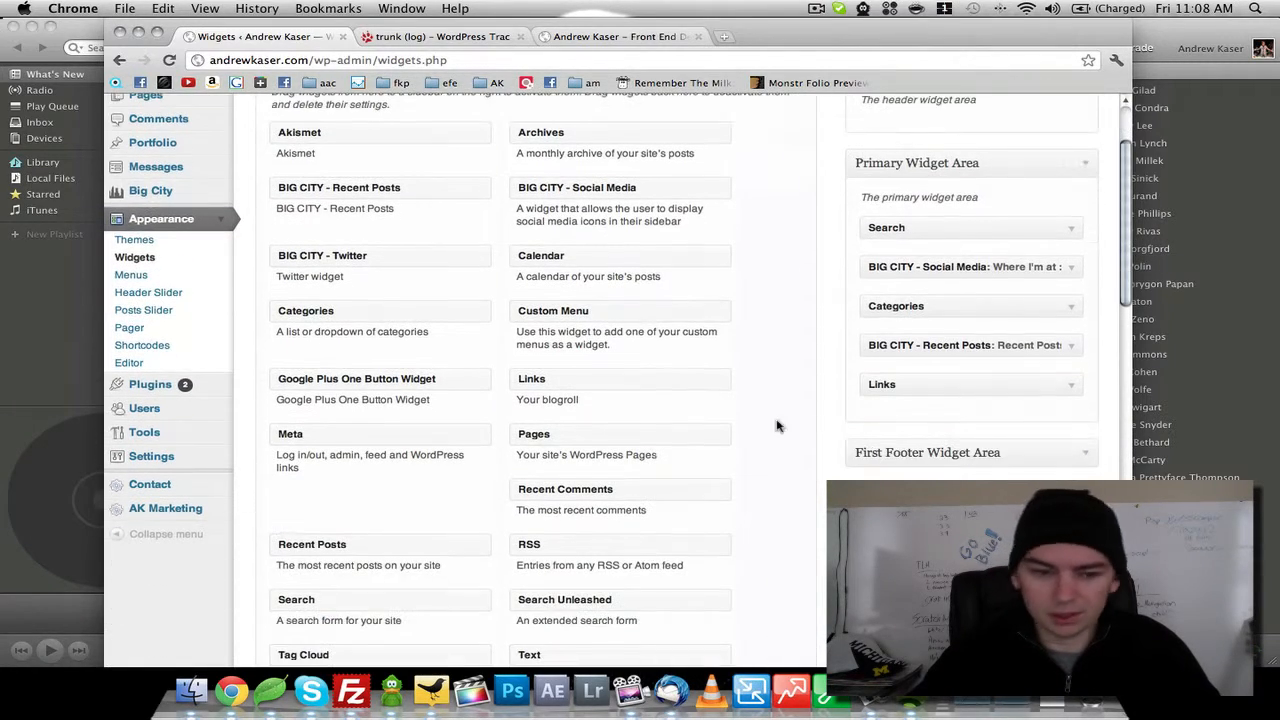
# Open the Menus page and examine the main nav structure along with the available pages and categories.
pyautogui.click(131, 276)
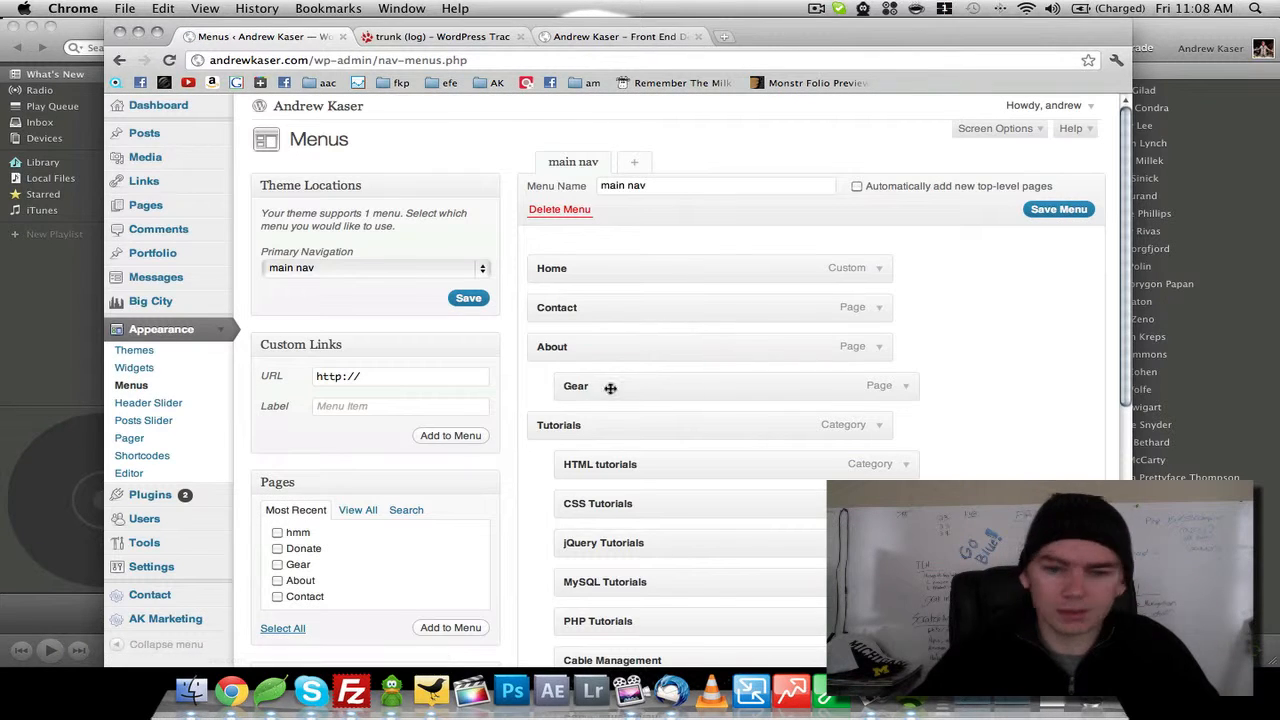
pyautogui.scroll(-2, 514, 411)
pyautogui.scroll(2, 512, 412)
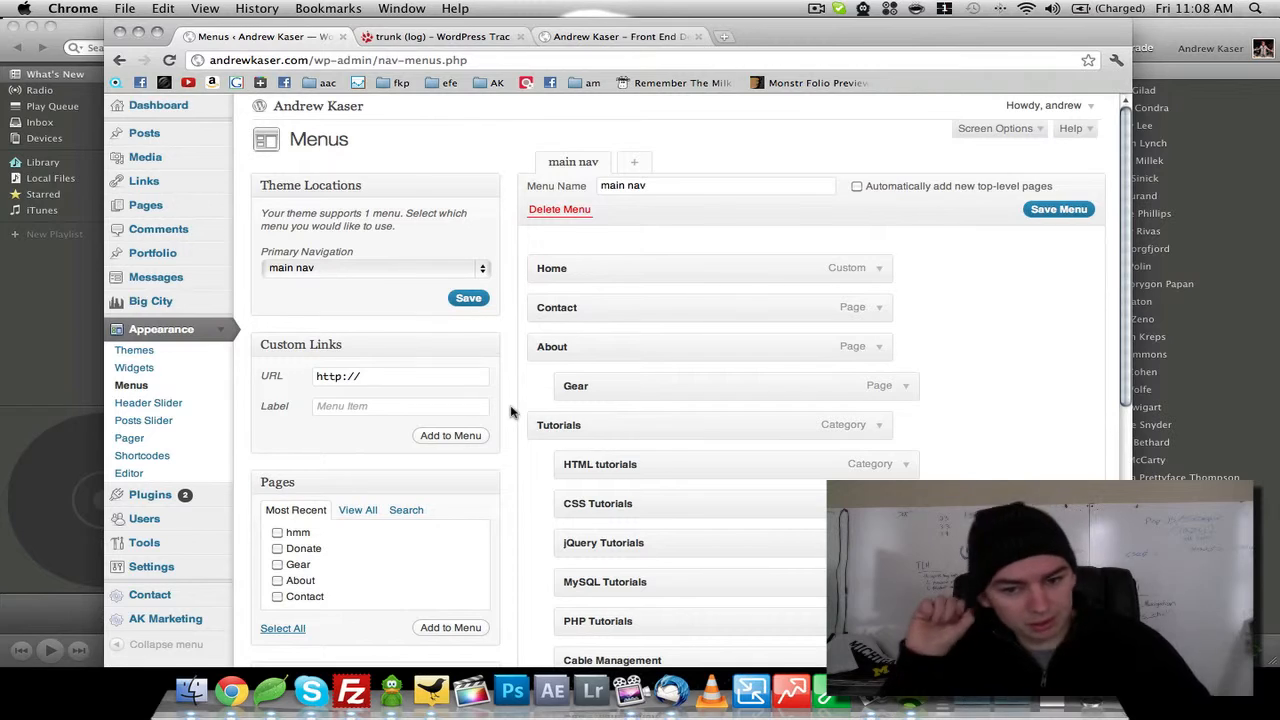
pyautogui.scroll(-5, 512, 410)
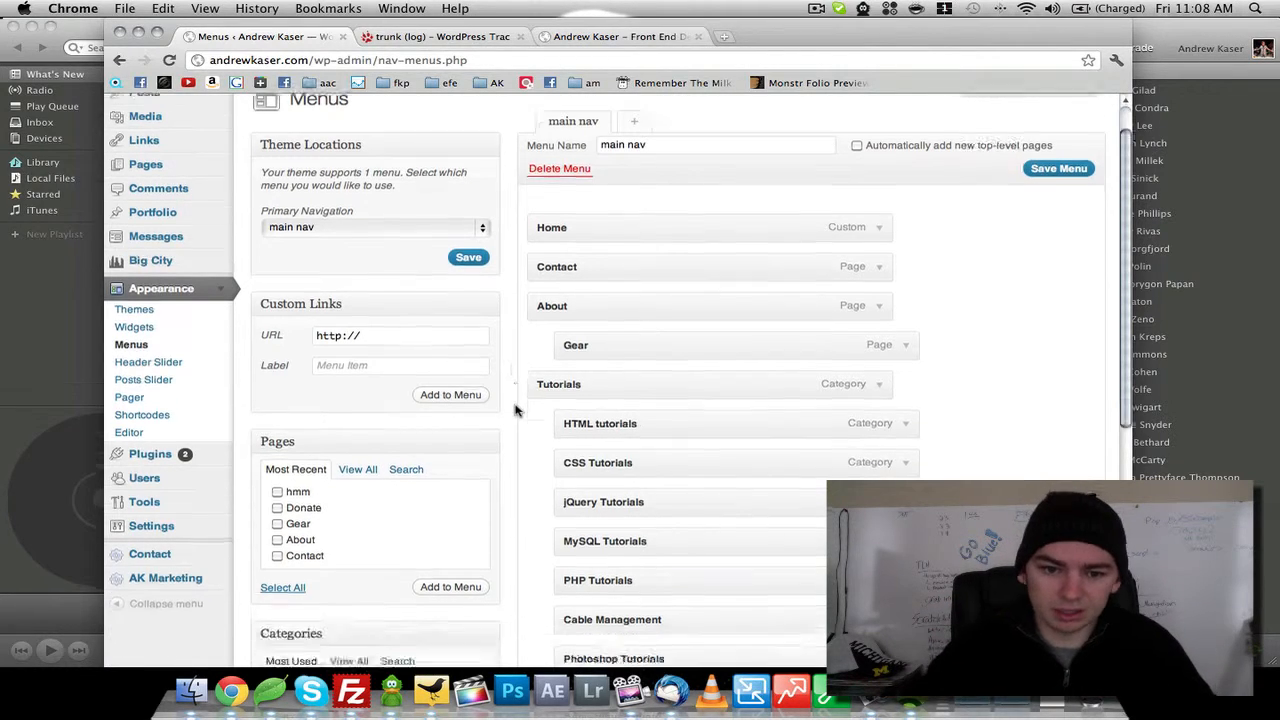
pyautogui.scroll(-5, 515, 410)
pyautogui.scroll(7, 515, 410)
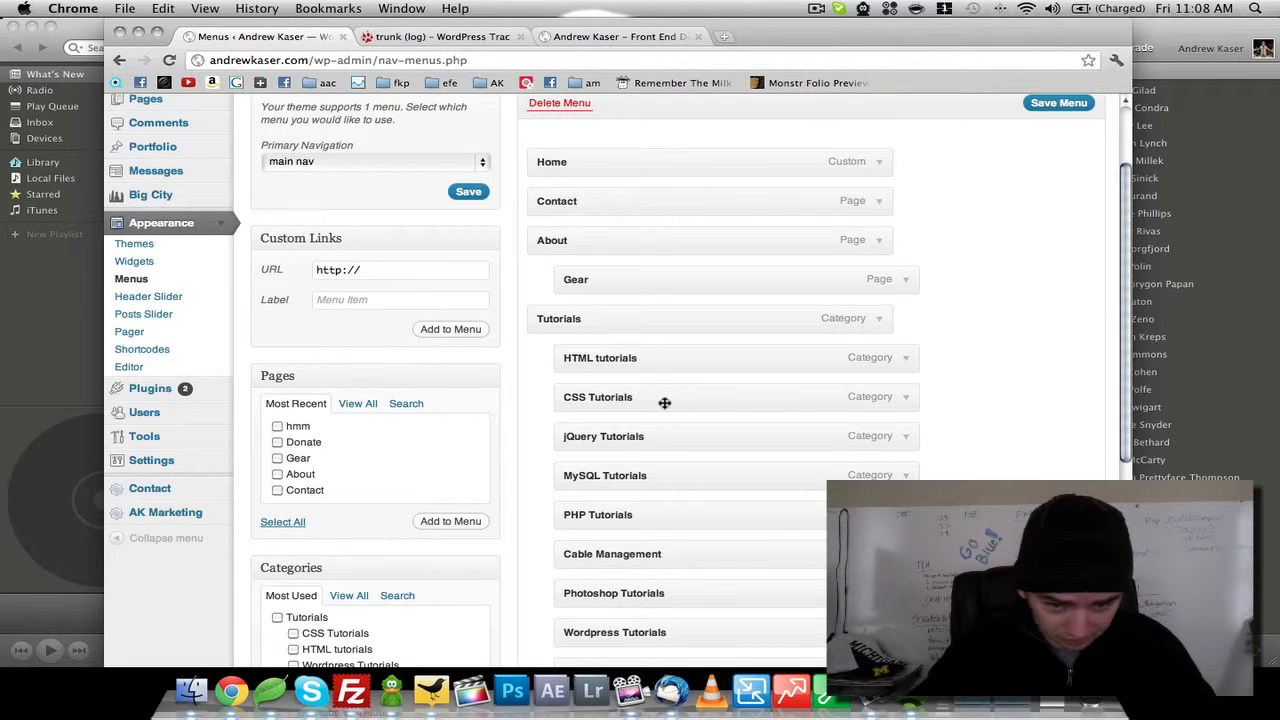
pyautogui.scroll(-3, 664, 402)
pyautogui.scroll(6, 654, 403)
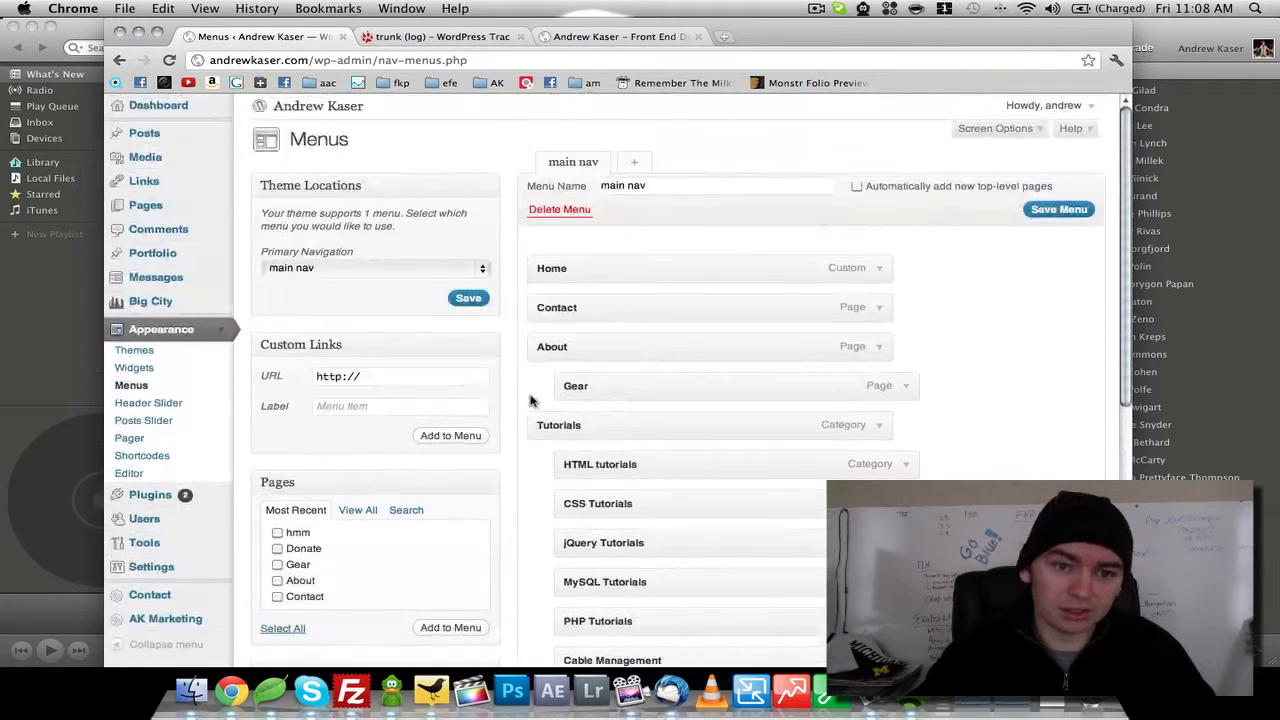
pyautogui.click(384, 380)
pyautogui.write('d')
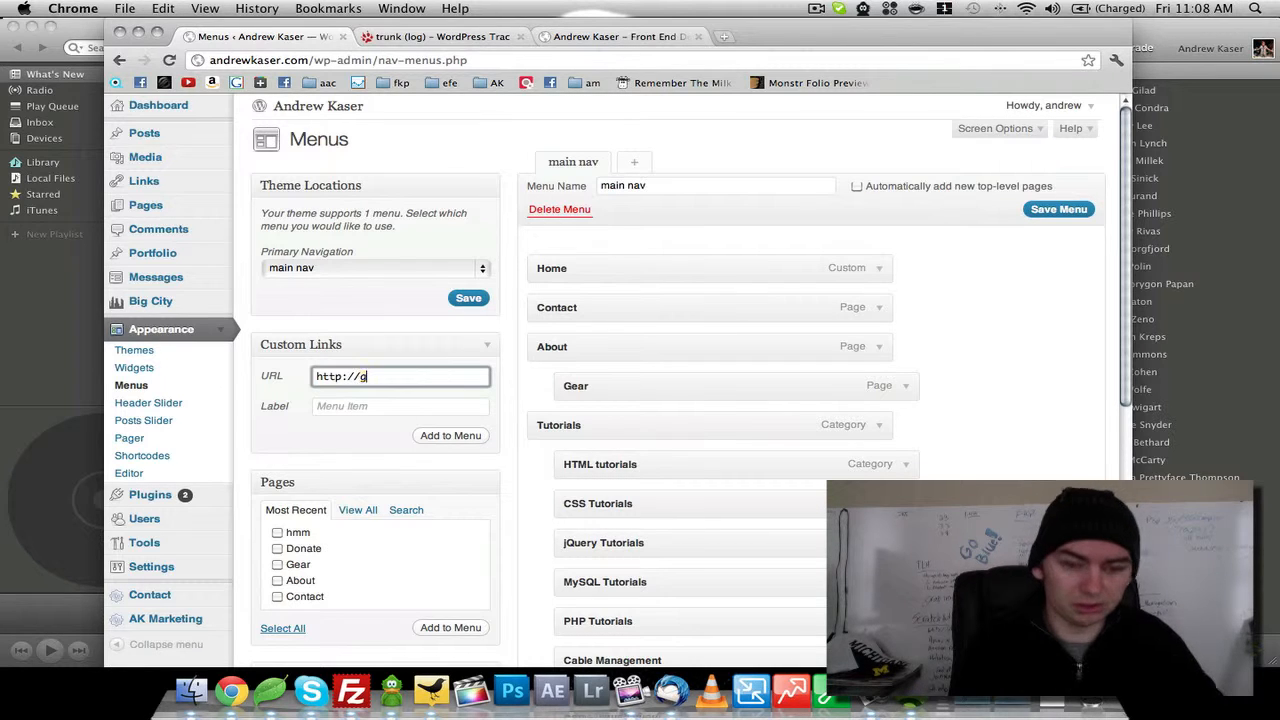
pyautogui.press('Tab')
pyautogui.write('SEAR')
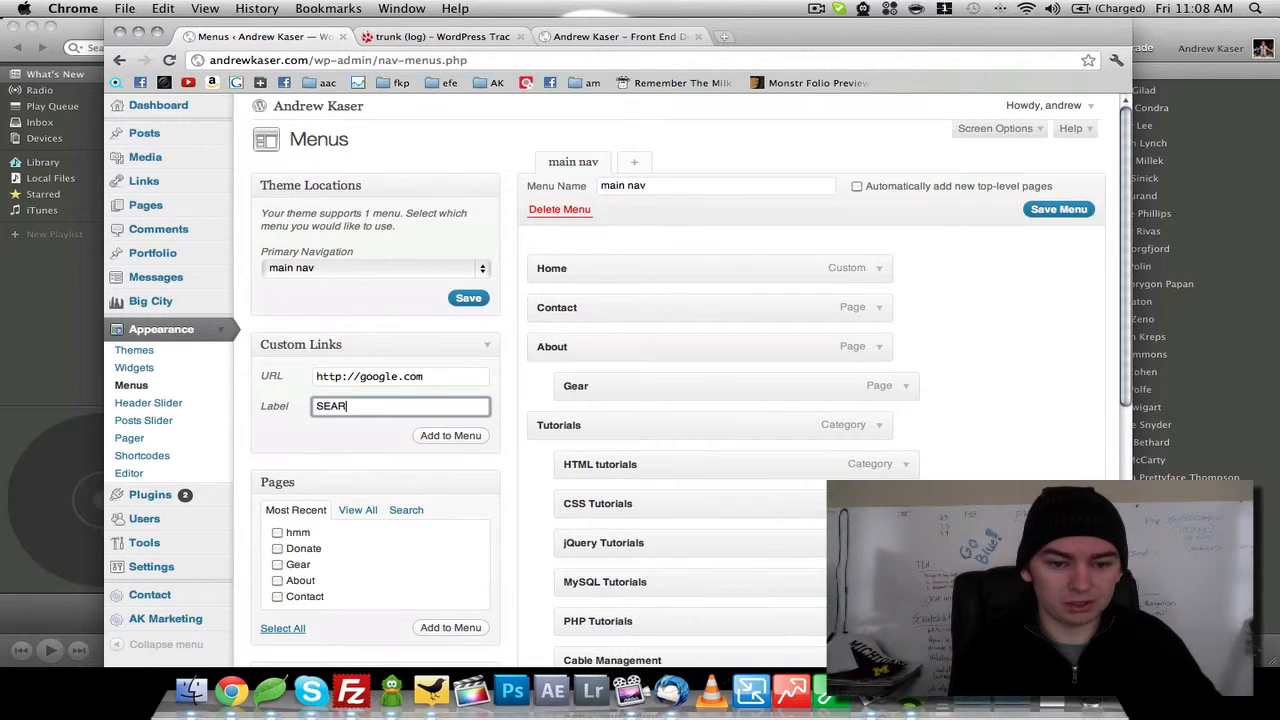
pyautogui.write('CH')
pyautogui.click(446, 438)
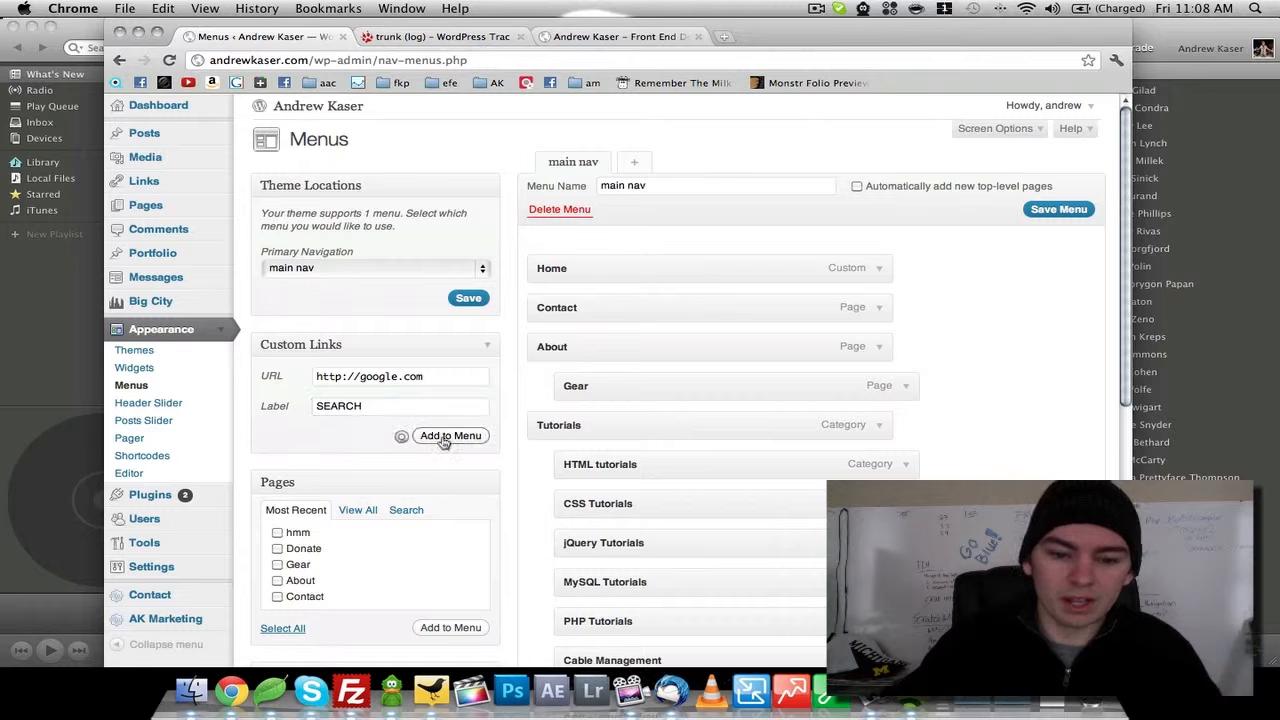
pyautogui.scroll(-8, 585, 593)
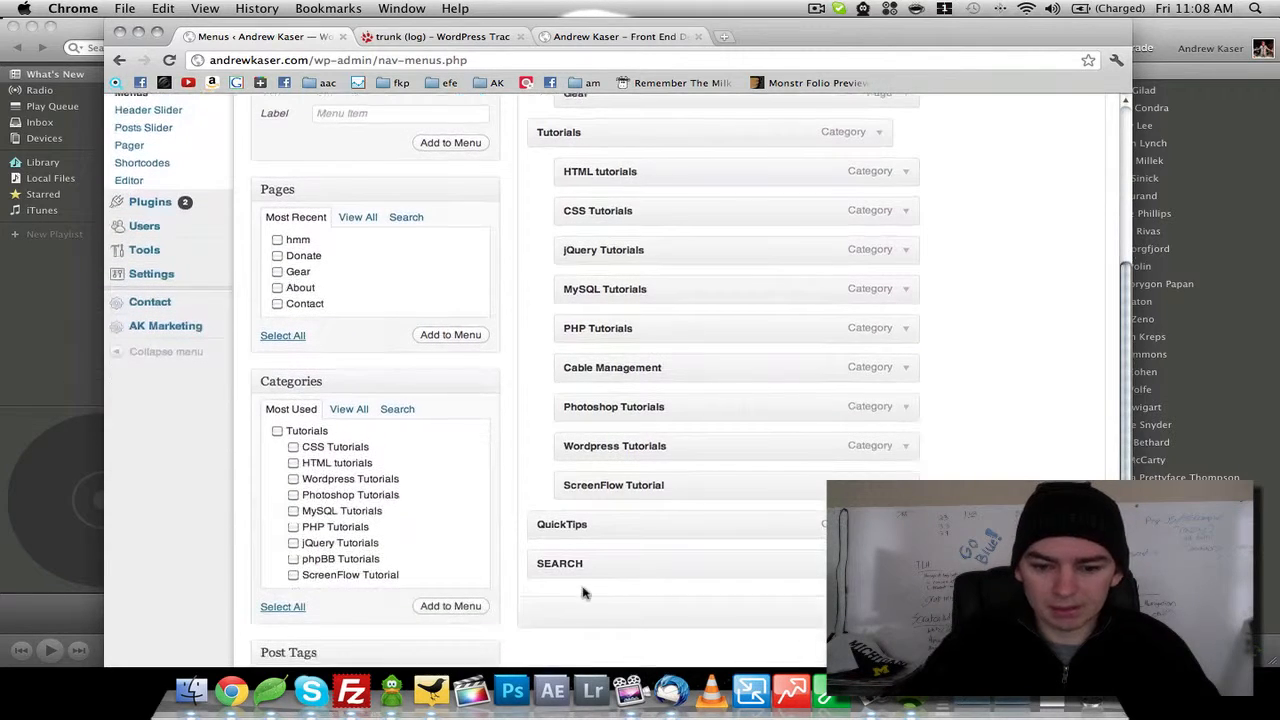
# Move the SEARCH item up between Gear and Tutorials as a top-level entry and save the main nav menu.
pyautogui.moveTo(668, 563); pyautogui.dragTo(671, 280)
pyautogui.scroll(5, 677, 303)
pyautogui.moveTo(636, 461); pyautogui.dragTo(566, 309)
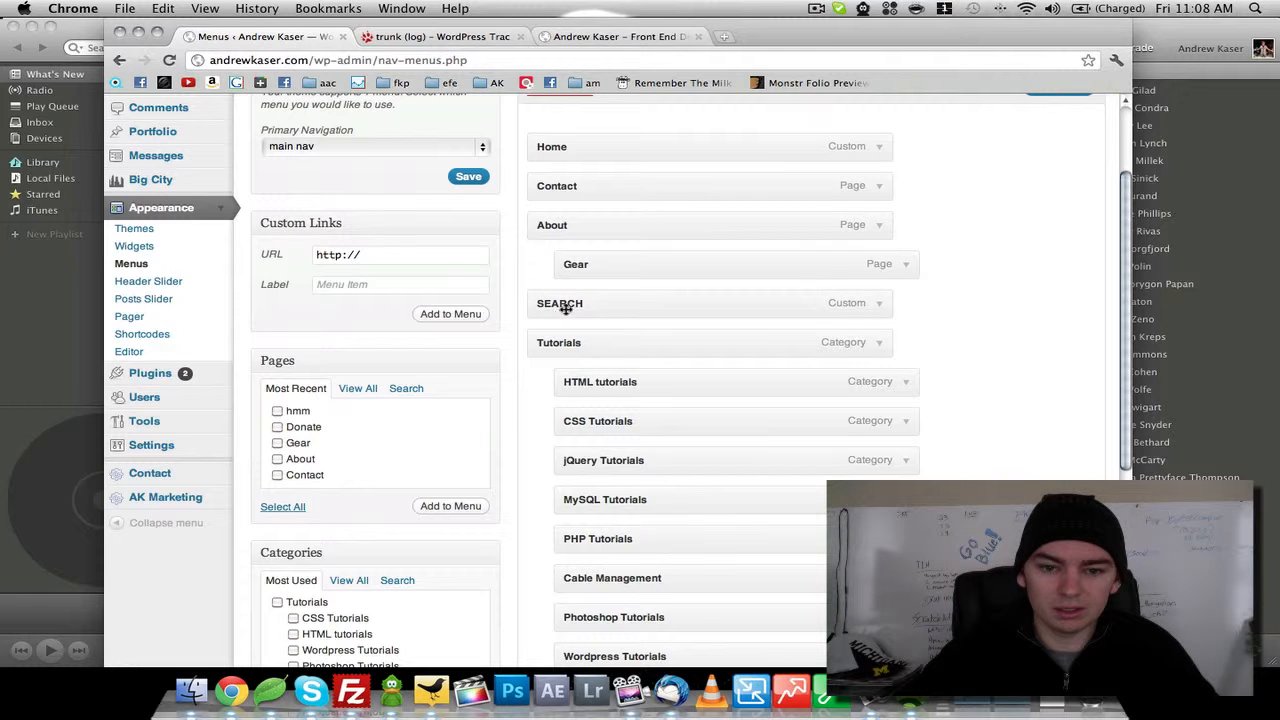
pyautogui.scroll(1, 1030, 141)
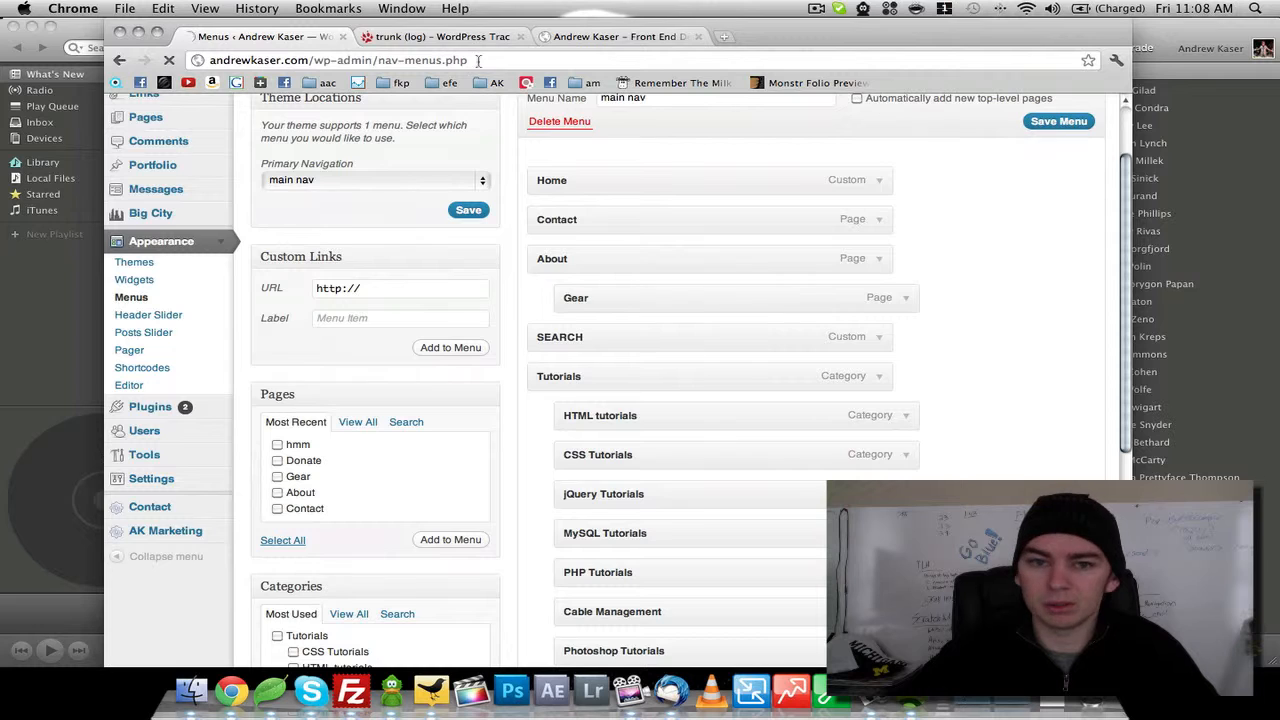
# Reload the site's front page, follow the SEARCH link in its navigation, and return to the front page.
pyautogui.click(600, 36)
pyautogui.scroll(5, 178, 308)
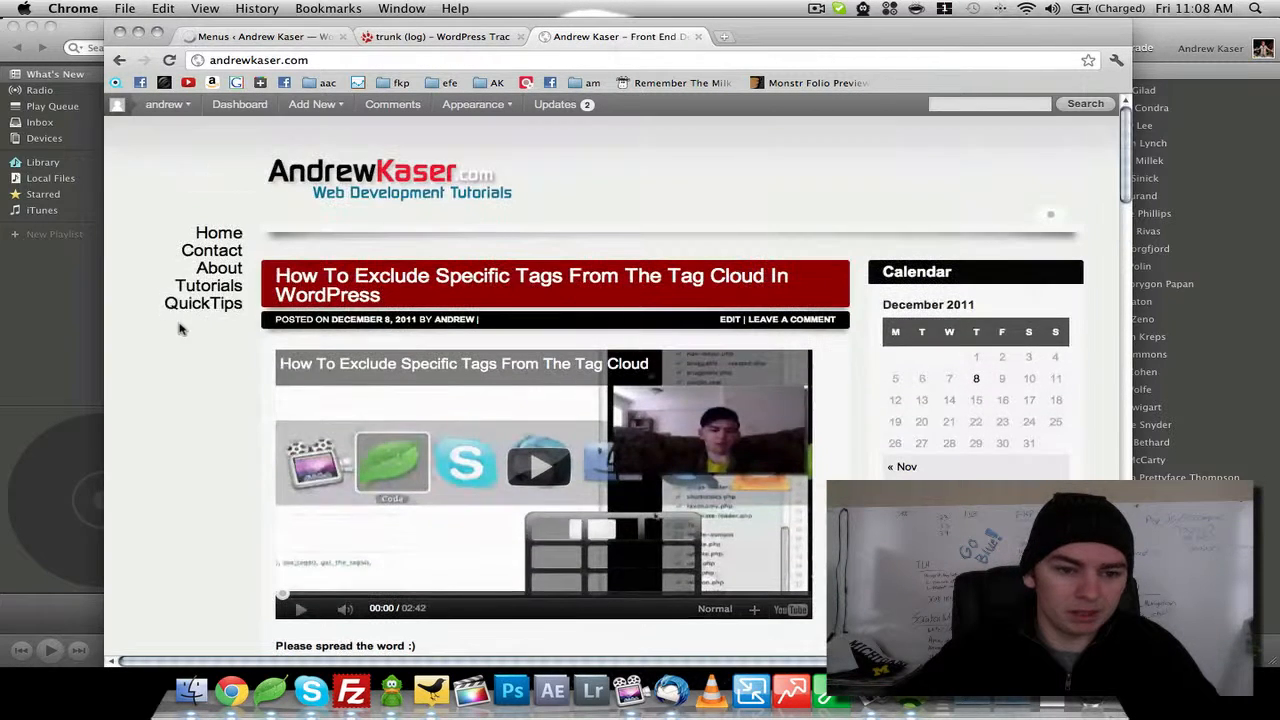
pyautogui.moveTo(220, 273)
pyautogui.press('super+r')
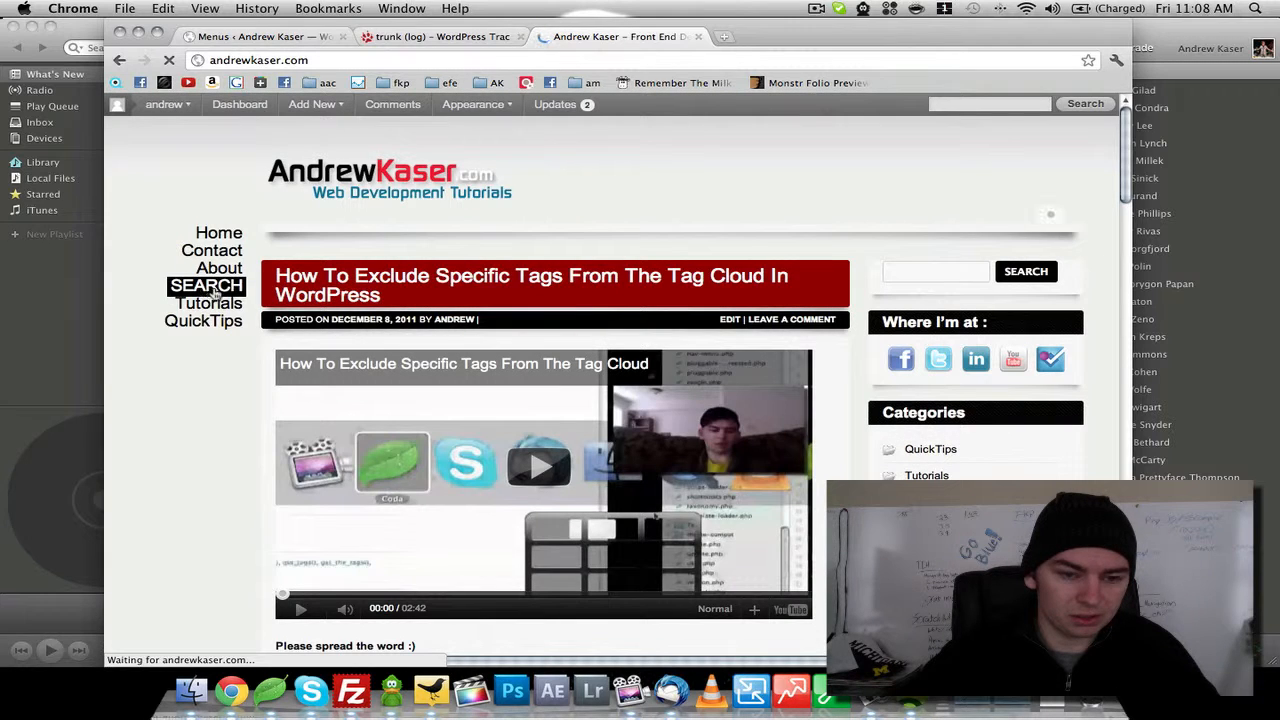
pyautogui.click(212, 288)
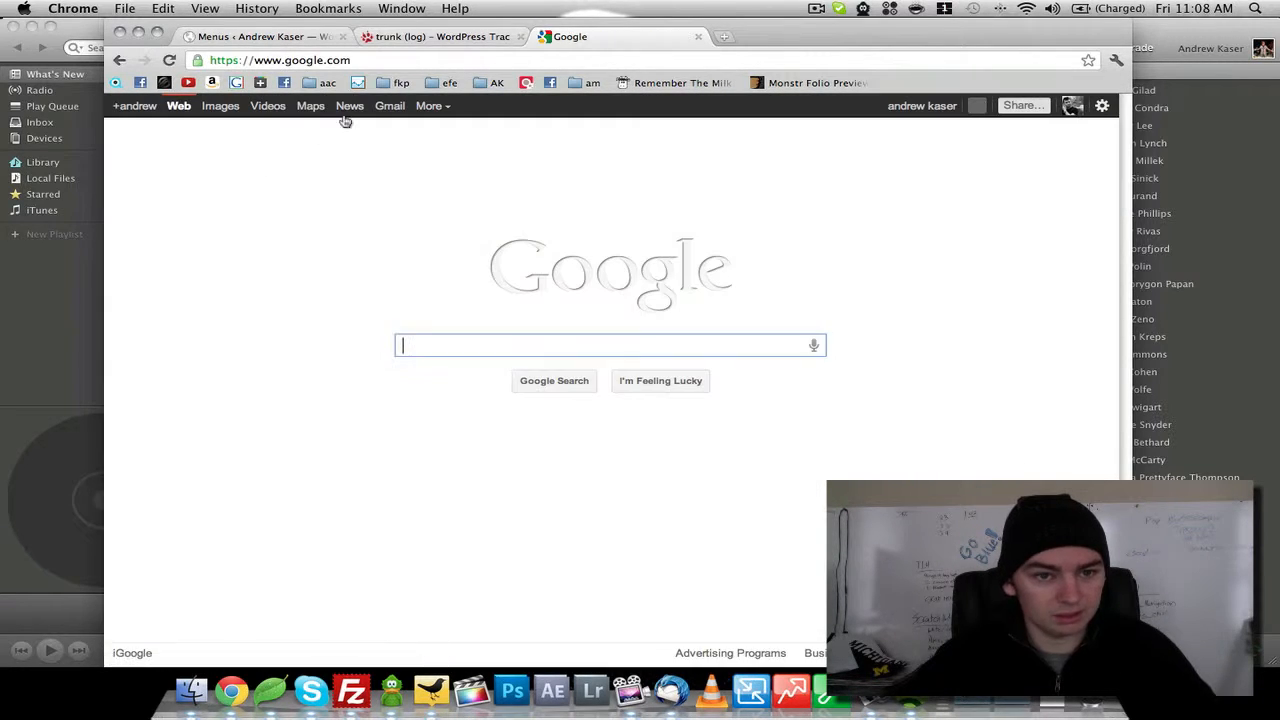
pyautogui.press('super+[')
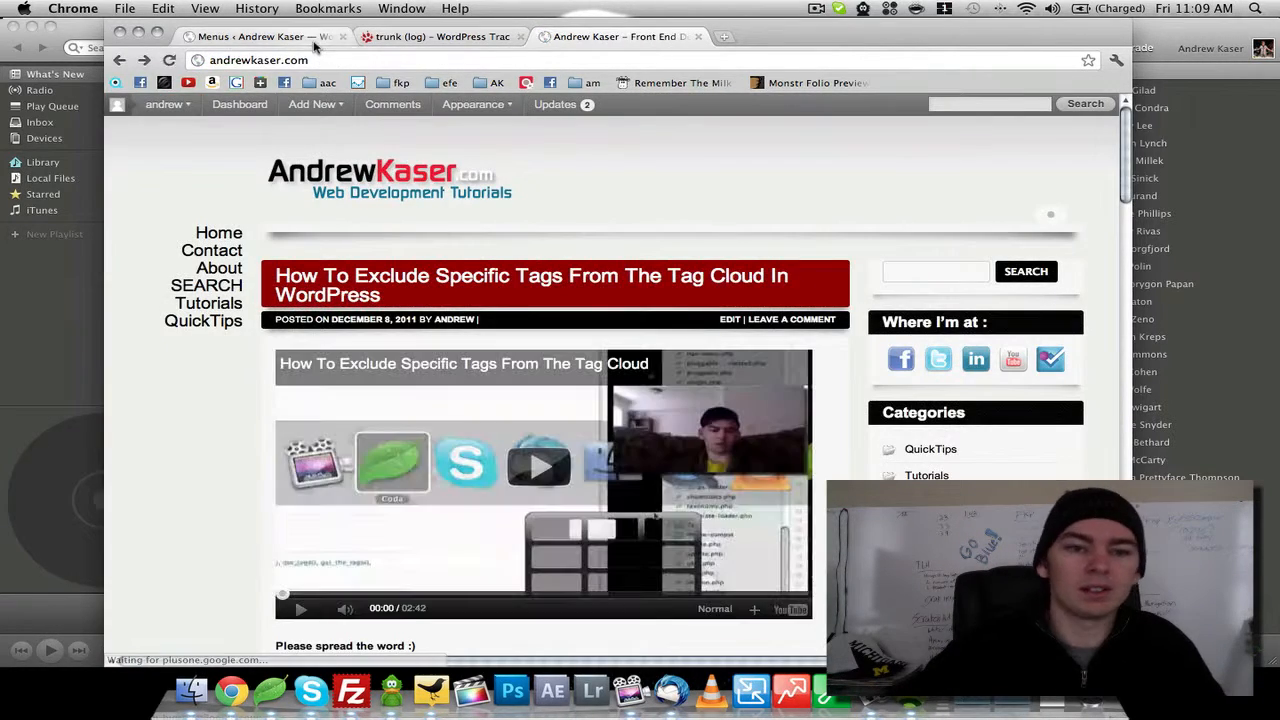
# Go back to the Menus page and remove the SEARCH custom link from the main nav menu.
pyautogui.click(314, 42)
pyautogui.scroll(-4, 644, 348)
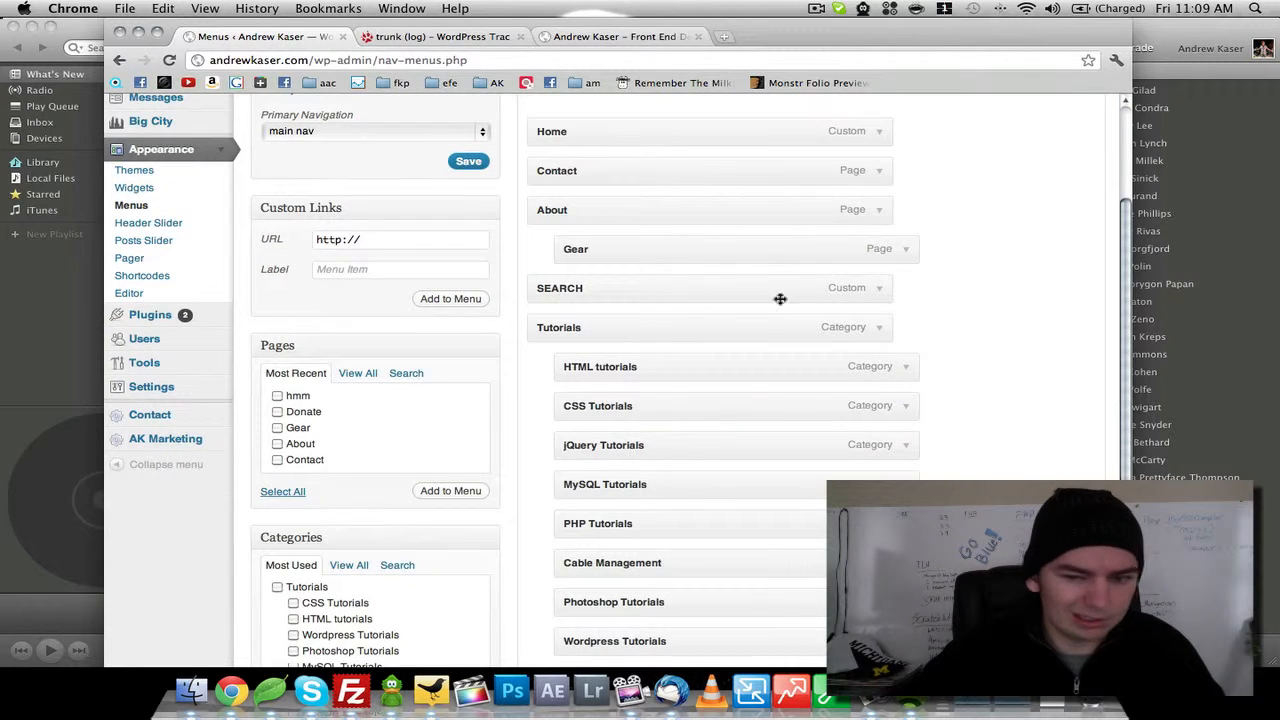
pyautogui.click(882, 289)
pyautogui.click(560, 409)
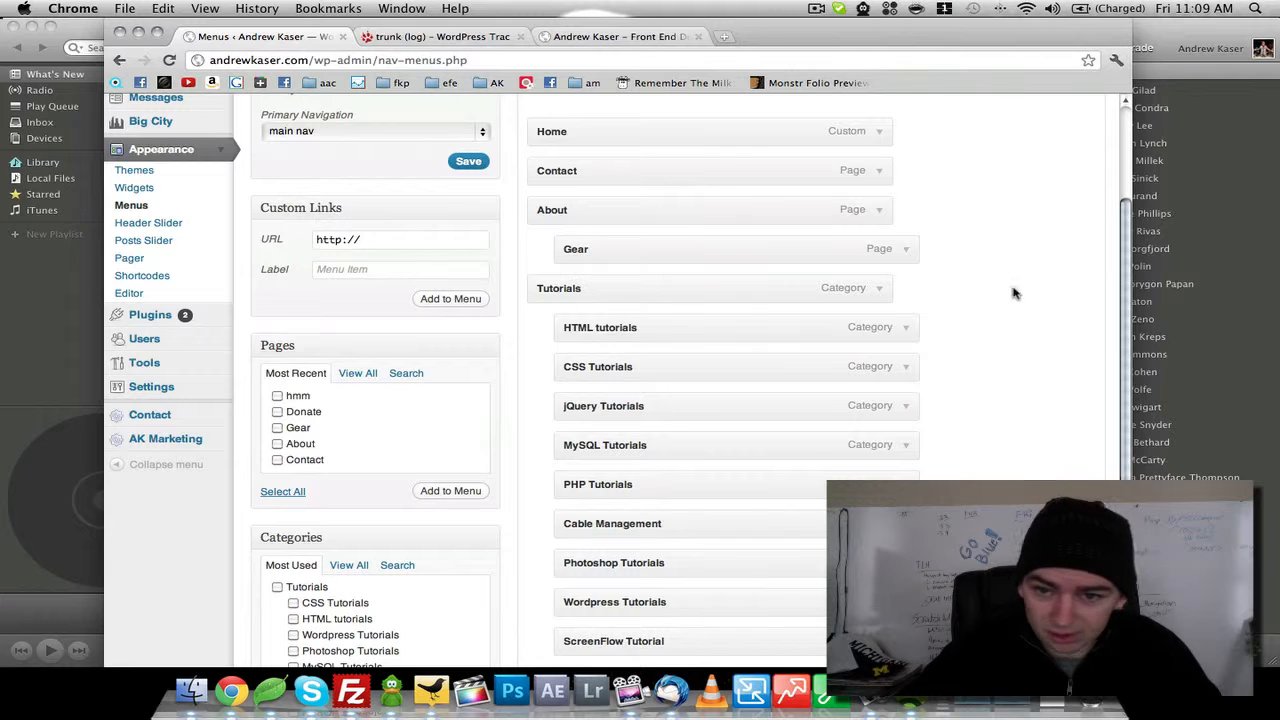
pyautogui.click(376, 244)
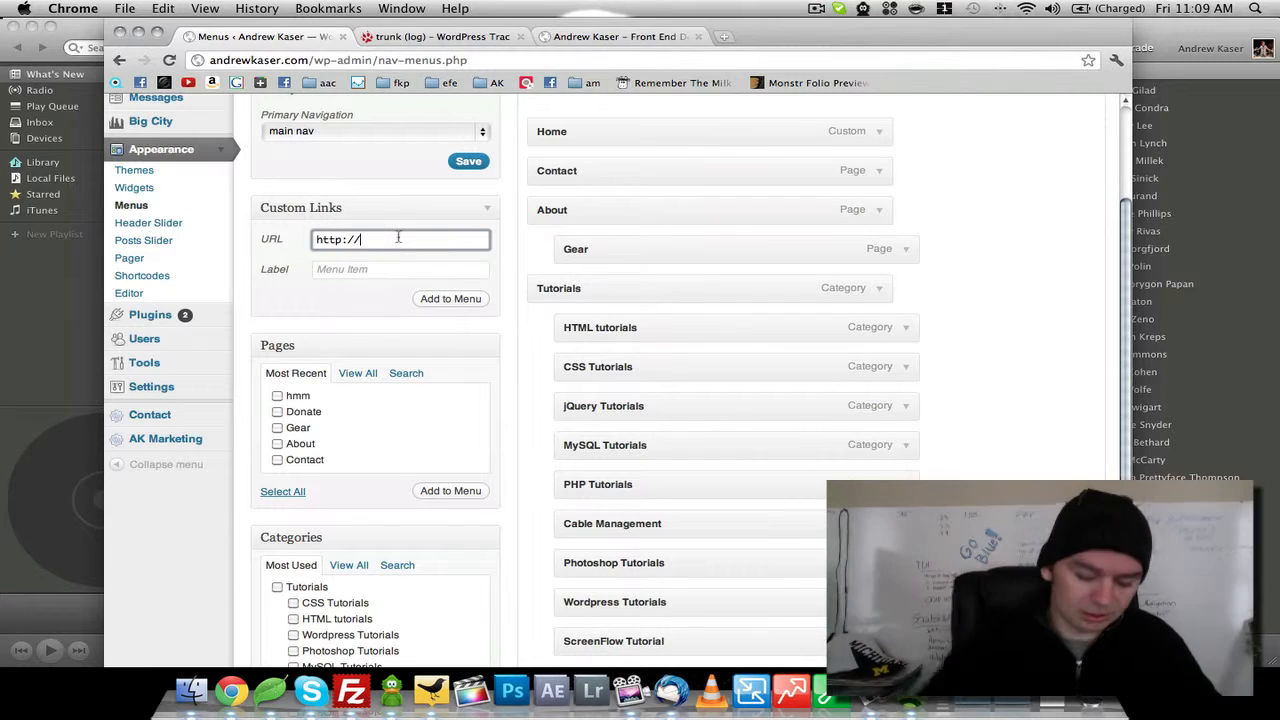
pyautogui.write('google.com')
pyautogui.press('Tab')
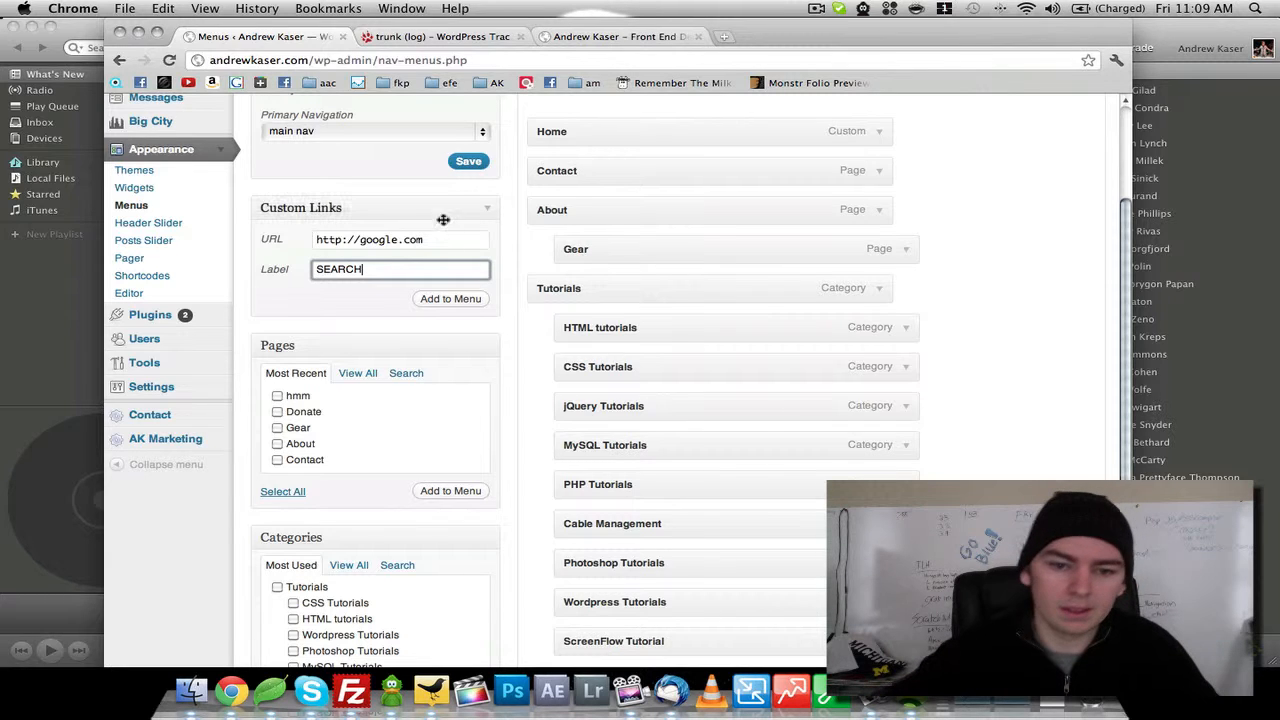
pyautogui.click(449, 298)
pyautogui.scroll(-5, 680, 270)
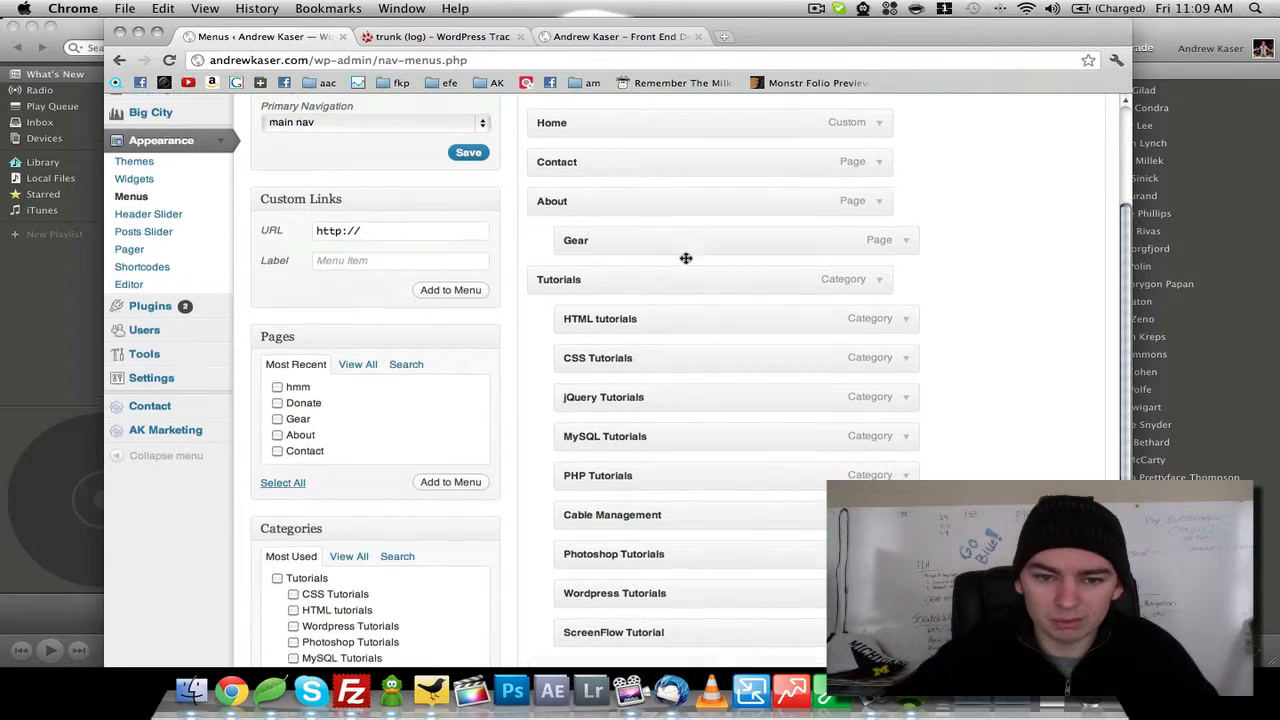
# Expand the SEARCH item after QuickTips and clear its URL.
pyautogui.click(872, 410)
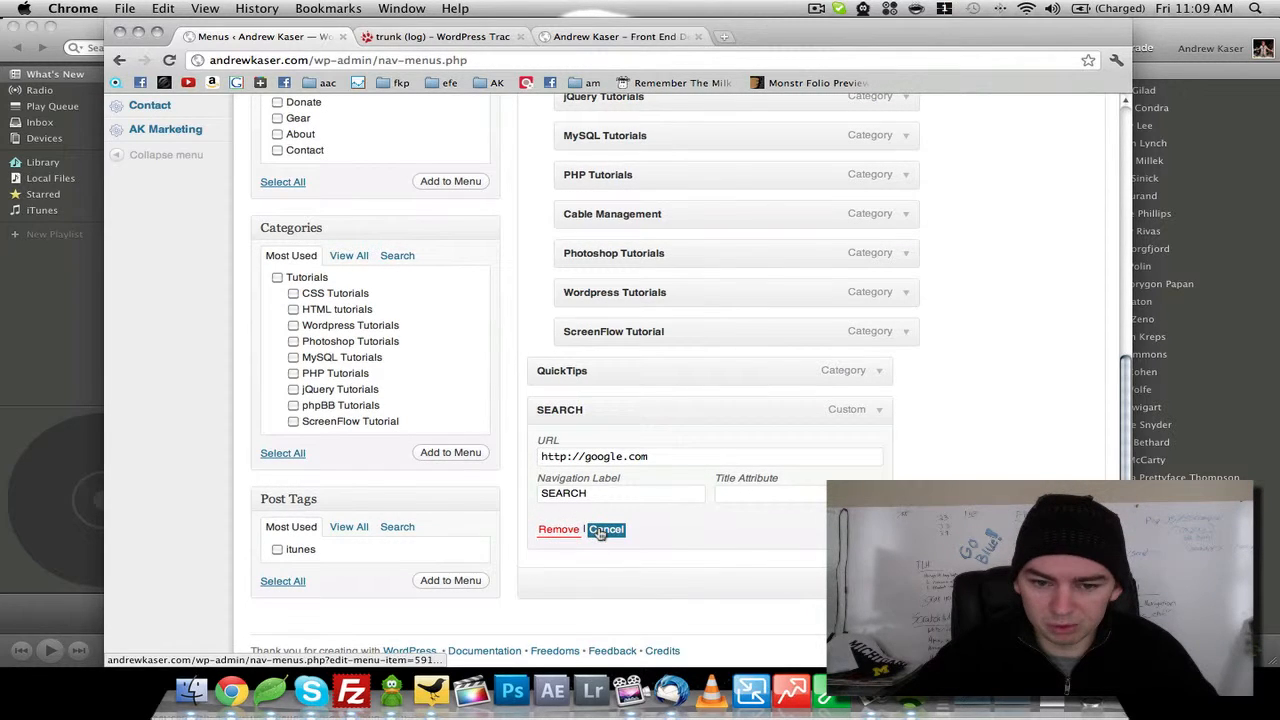
pyautogui.click(767, 497)
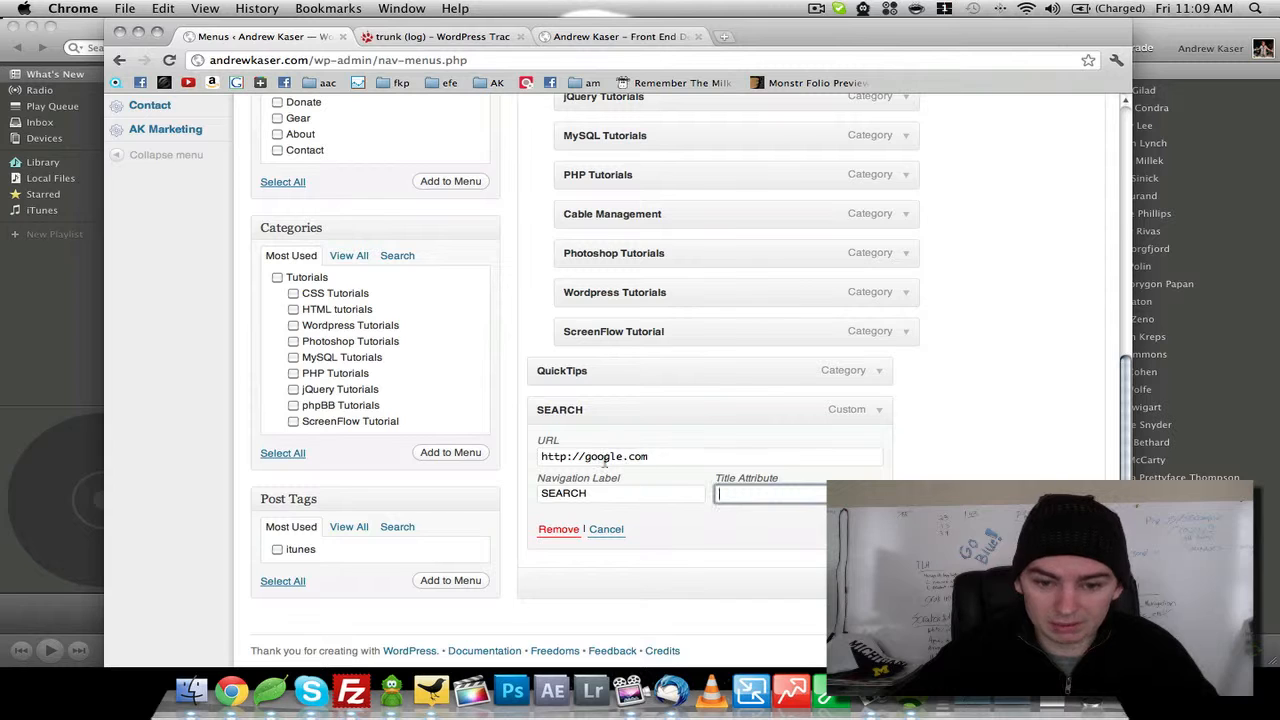
pyautogui.click(699, 457)
pyautogui.write('o')
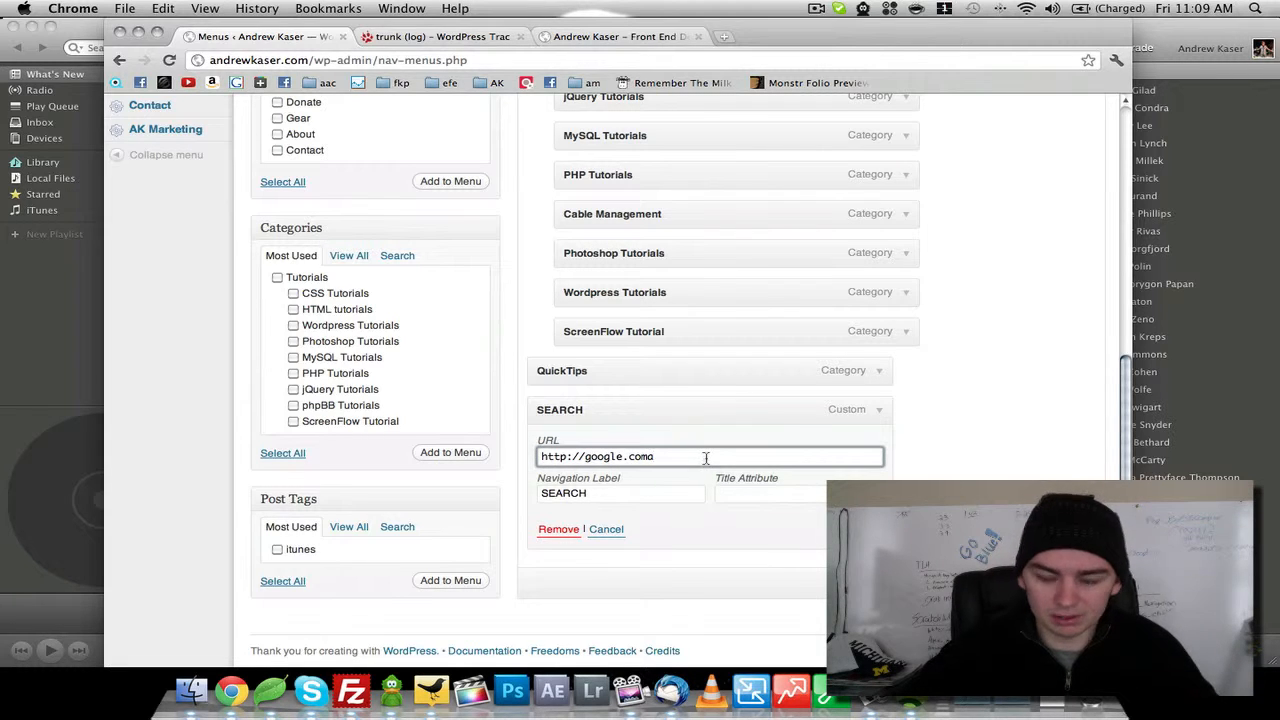
pyautogui.press('BackSpace')
pyautogui.write('o')
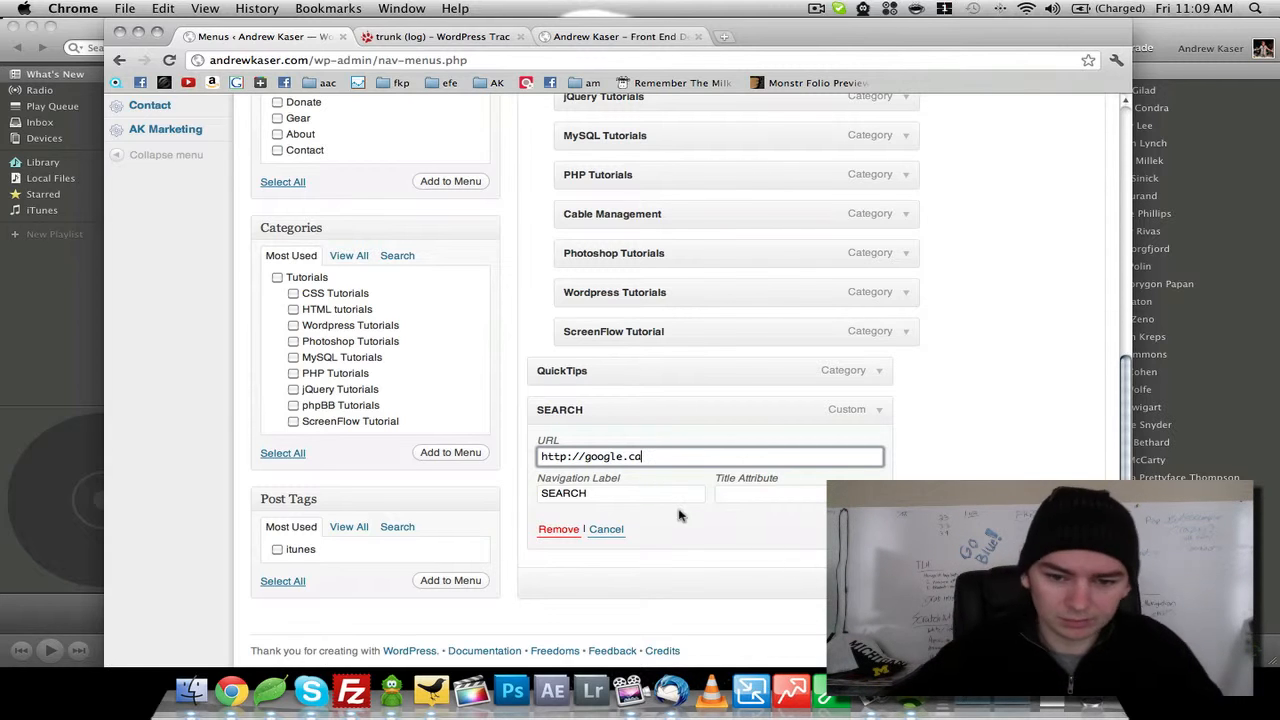
pyautogui.press('BackSpace')
pyautogui.write('o')
pyautogui.press('super+a')
pyautogui.press('BackSpace')
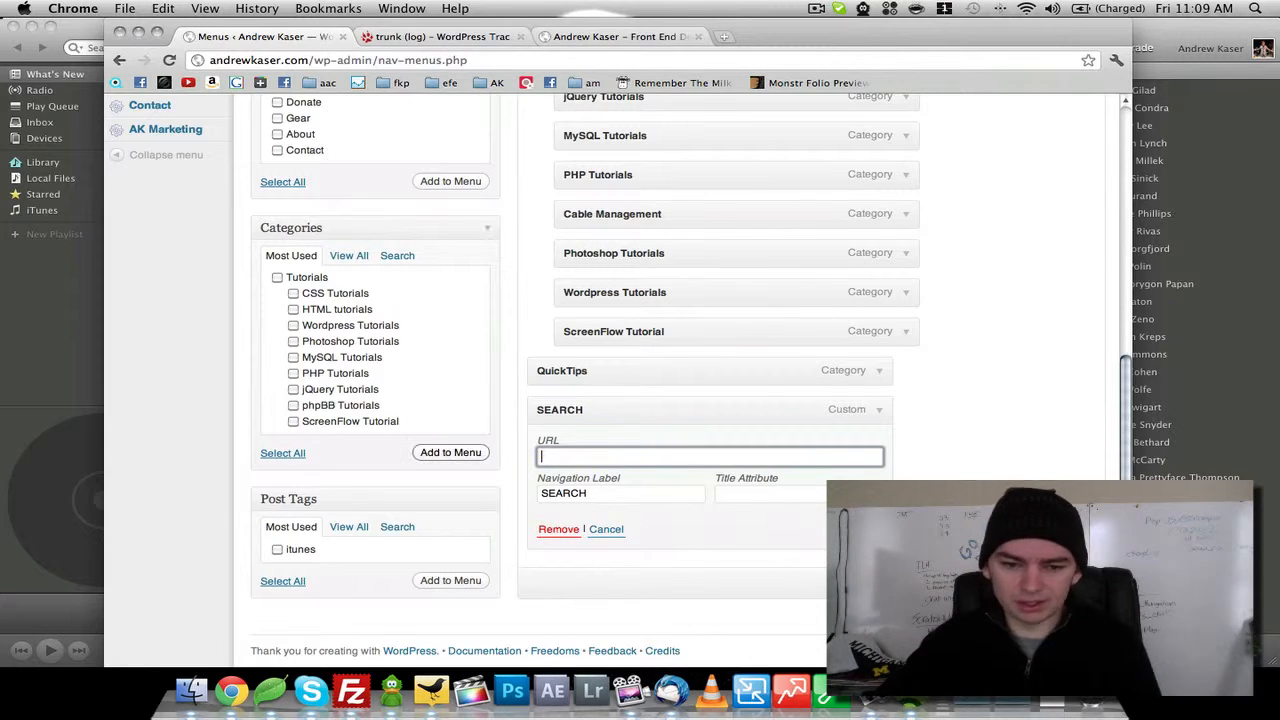
# Clear the SEARCH item's navigation label and remove the item from the main nav menu.
pyautogui.moveTo(605, 492); pyautogui.dragTo(458, 492)
pyautogui.press('BackSpace')
pyautogui.click(716, 521)
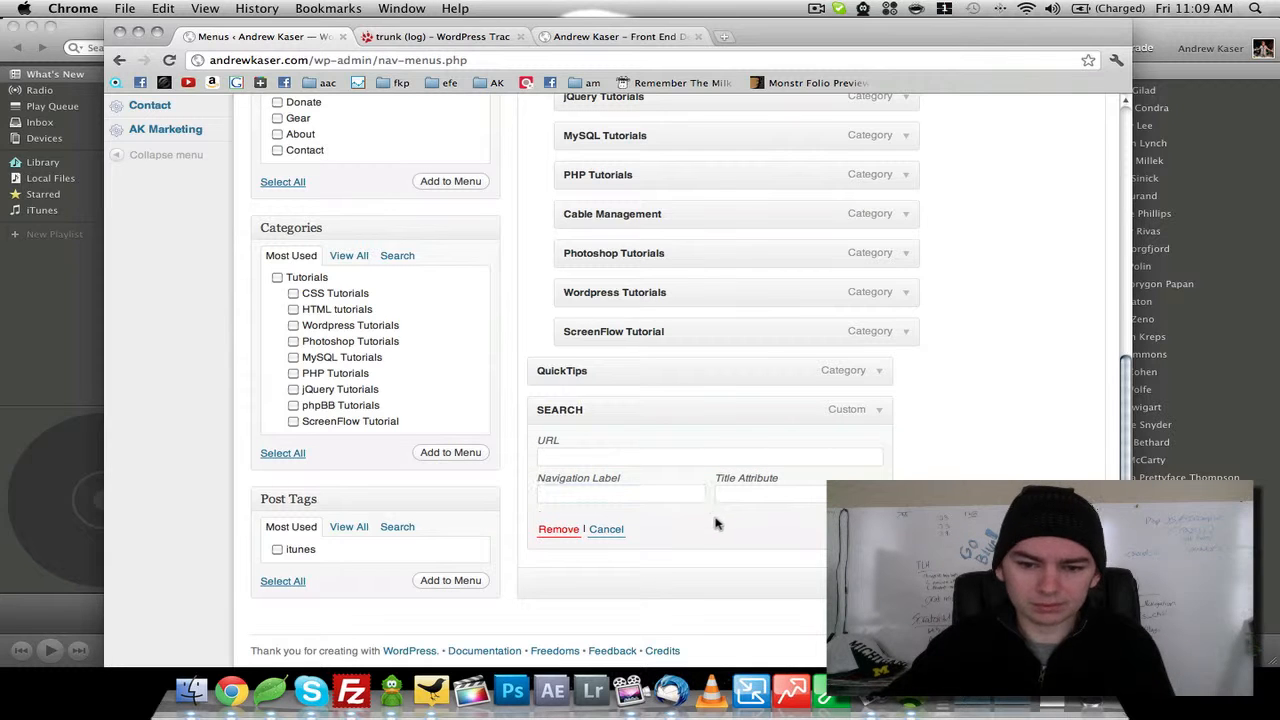
pyautogui.click(562, 530)
# Add the CSS Tutorials category to the main nav menu and save the menu.
pyautogui.scroll(2, 551, 463)
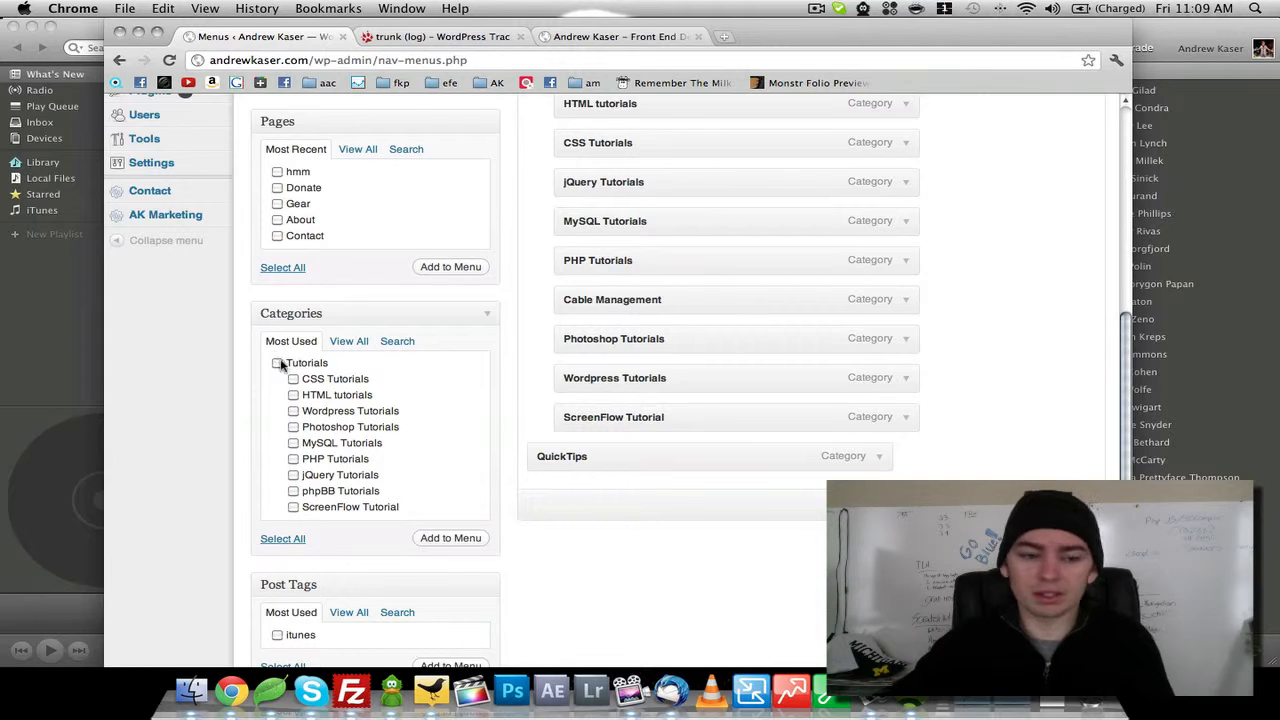
pyautogui.scroll(-1, 288, 400)
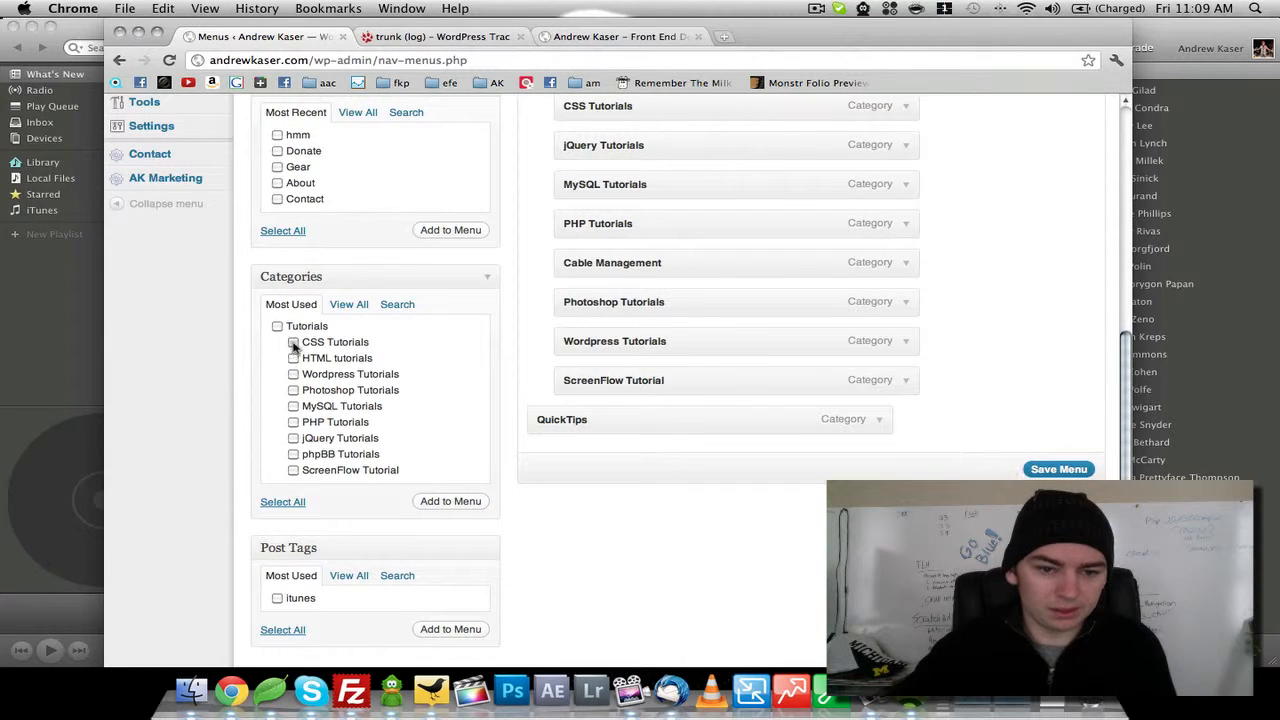
pyautogui.click(293, 343)
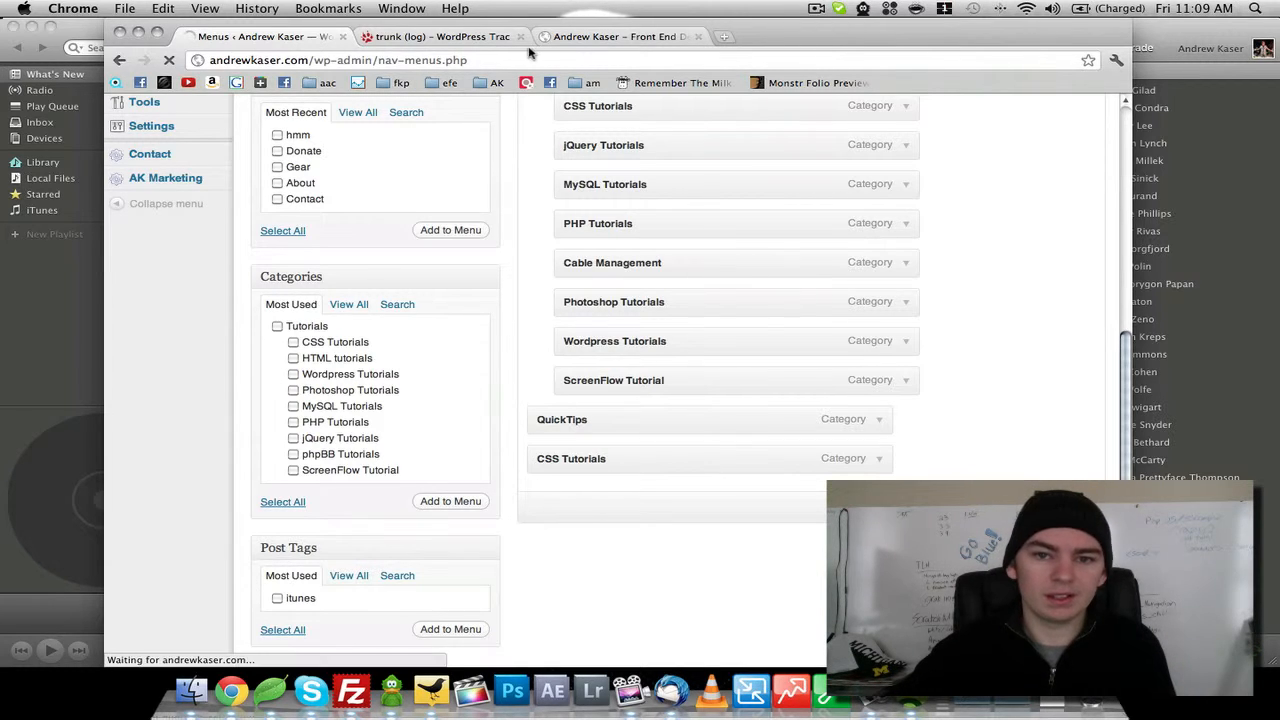
# Reload the site's front page, follow the CSS Tutorials navigation link, and look through the category's posts.
pyautogui.click(580, 40)
pyautogui.press('super+r')
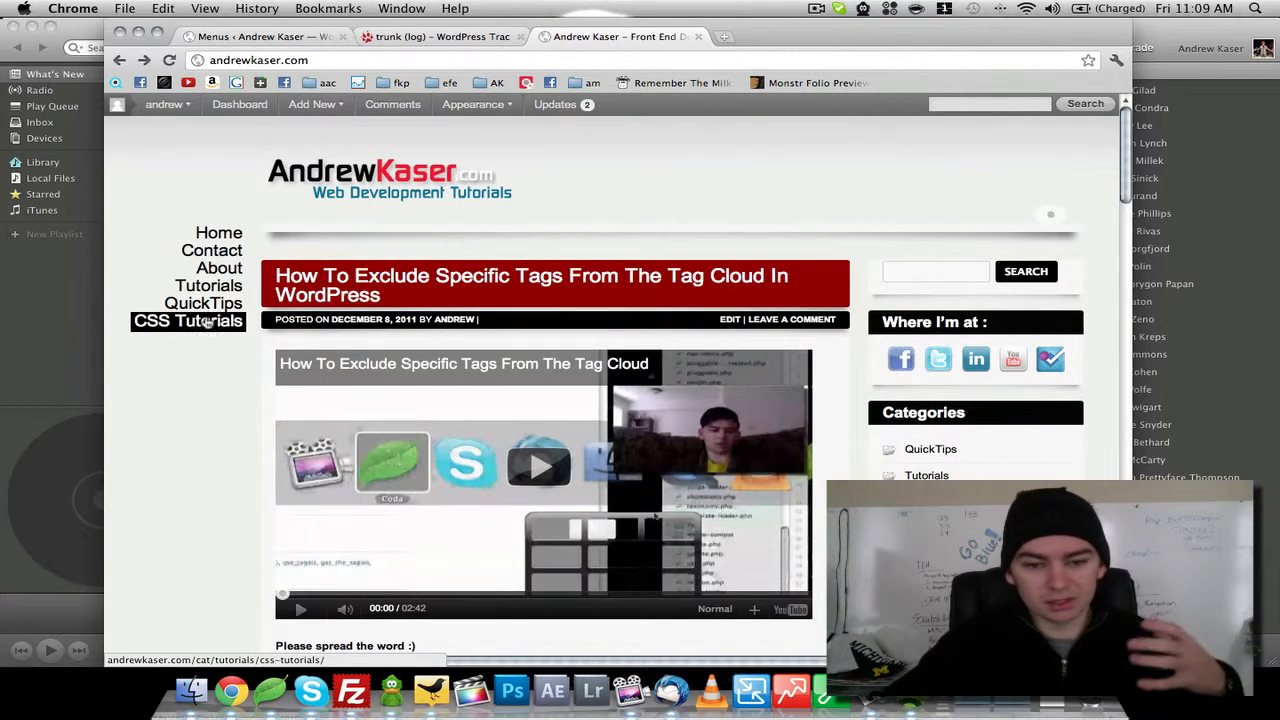
pyautogui.click(206, 322)
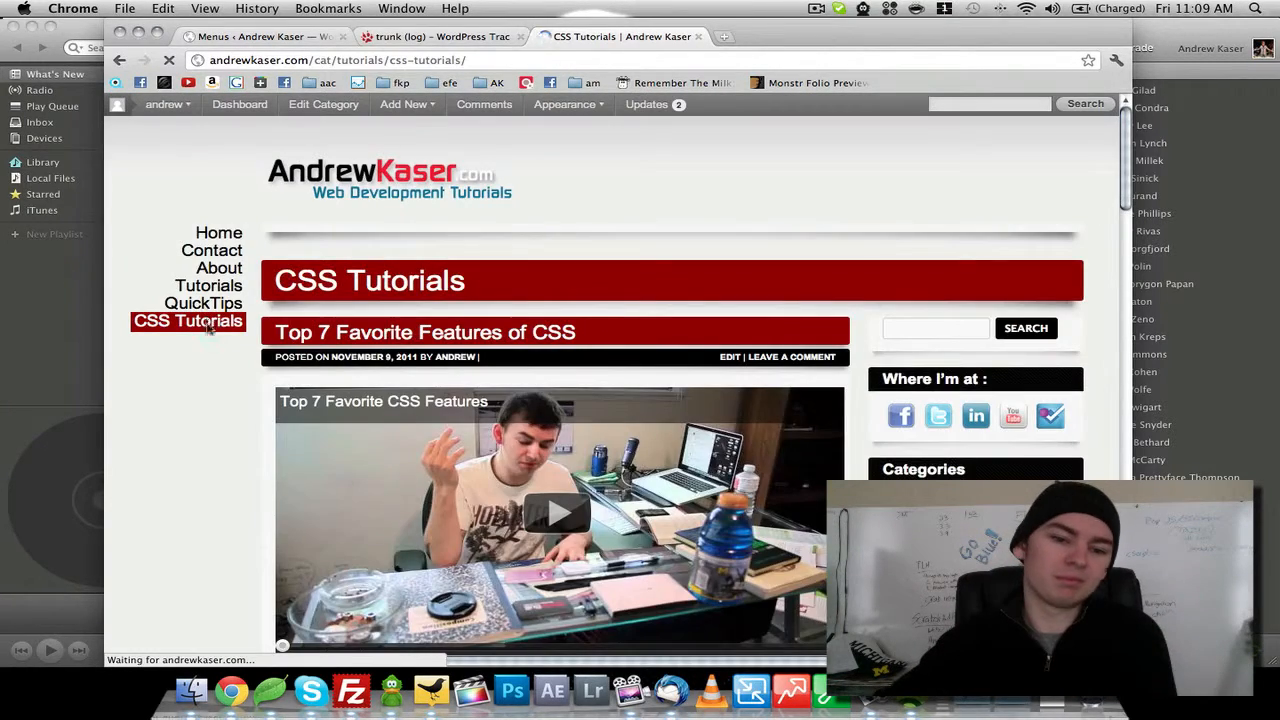
pyautogui.scroll(-15, 218, 383)
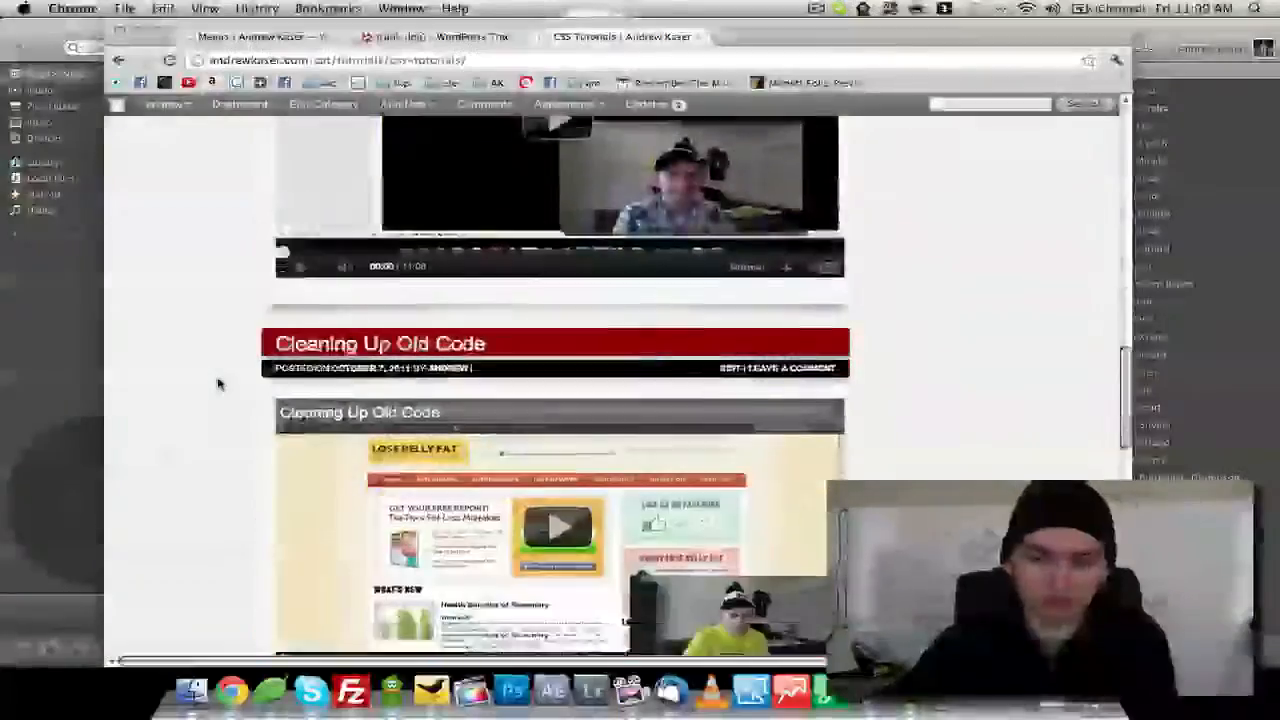
pyautogui.scroll(15, 218, 383)
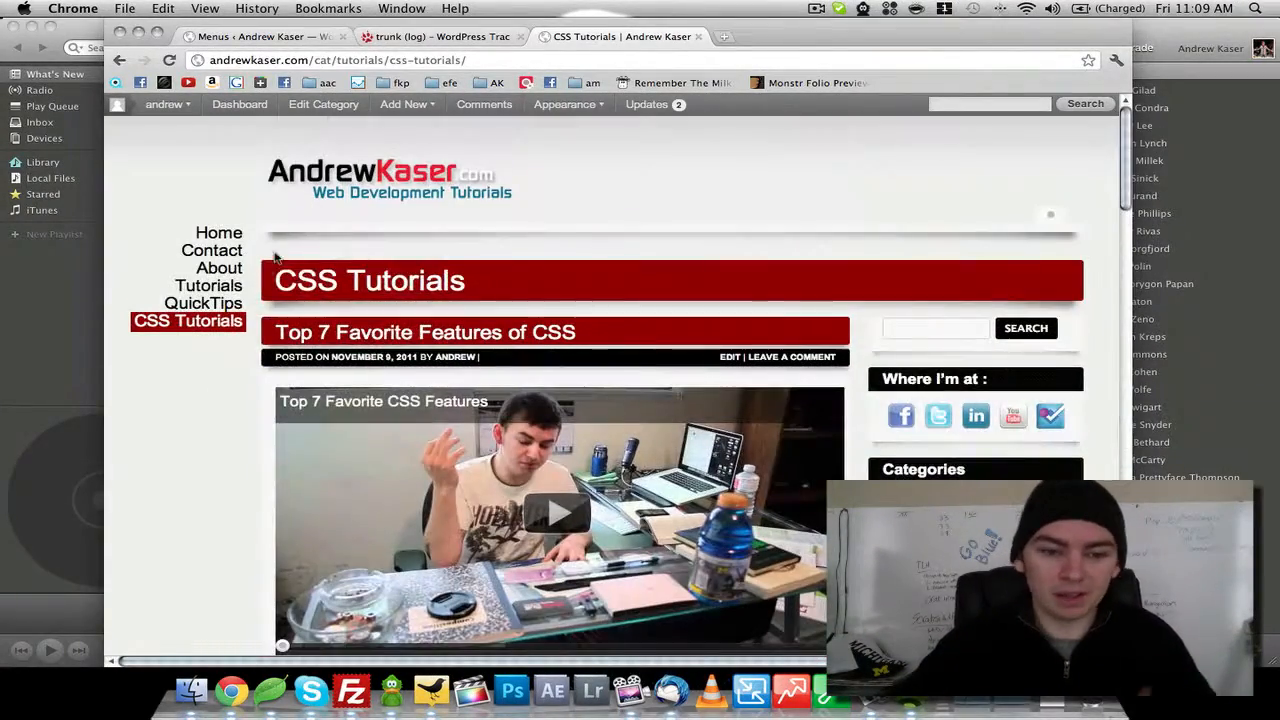
# Return to the Menus page, remove the top-level CSS Tutorials item after QuickTips, and save the menu.
pyautogui.click(290, 37)
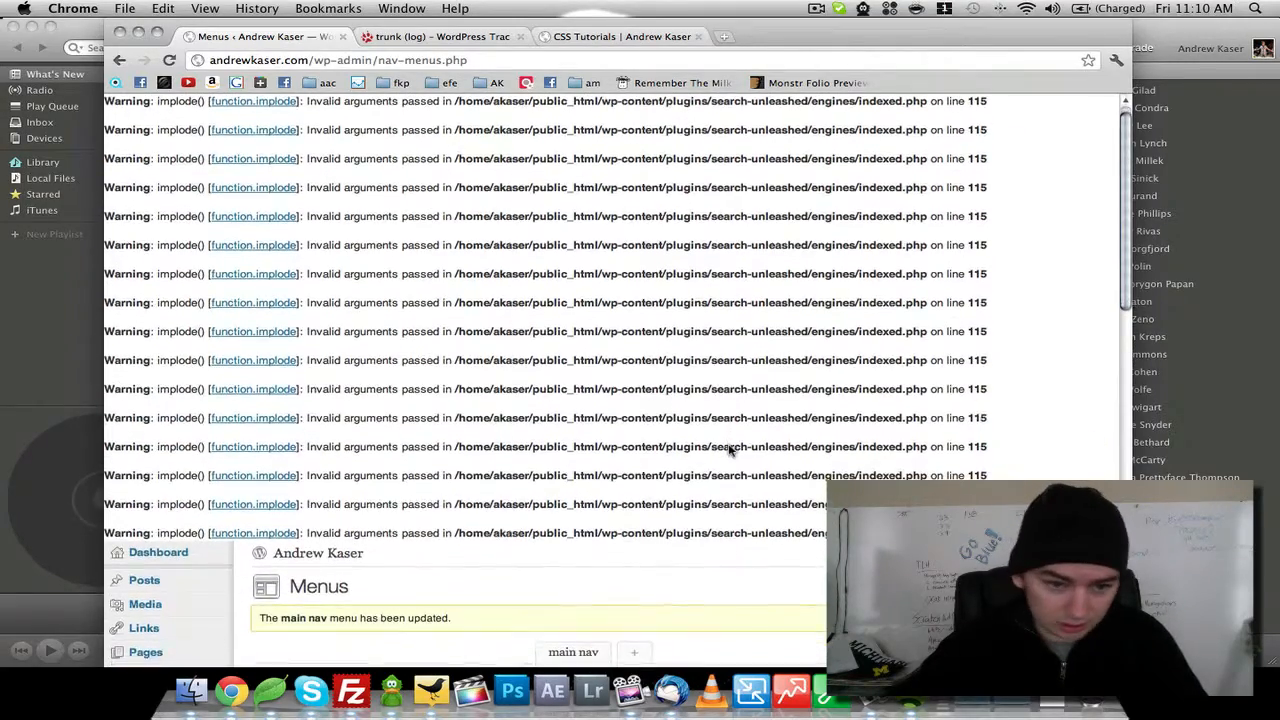
pyautogui.scroll(-2, 731, 450)
pyautogui.scroll(-10, 731, 450)
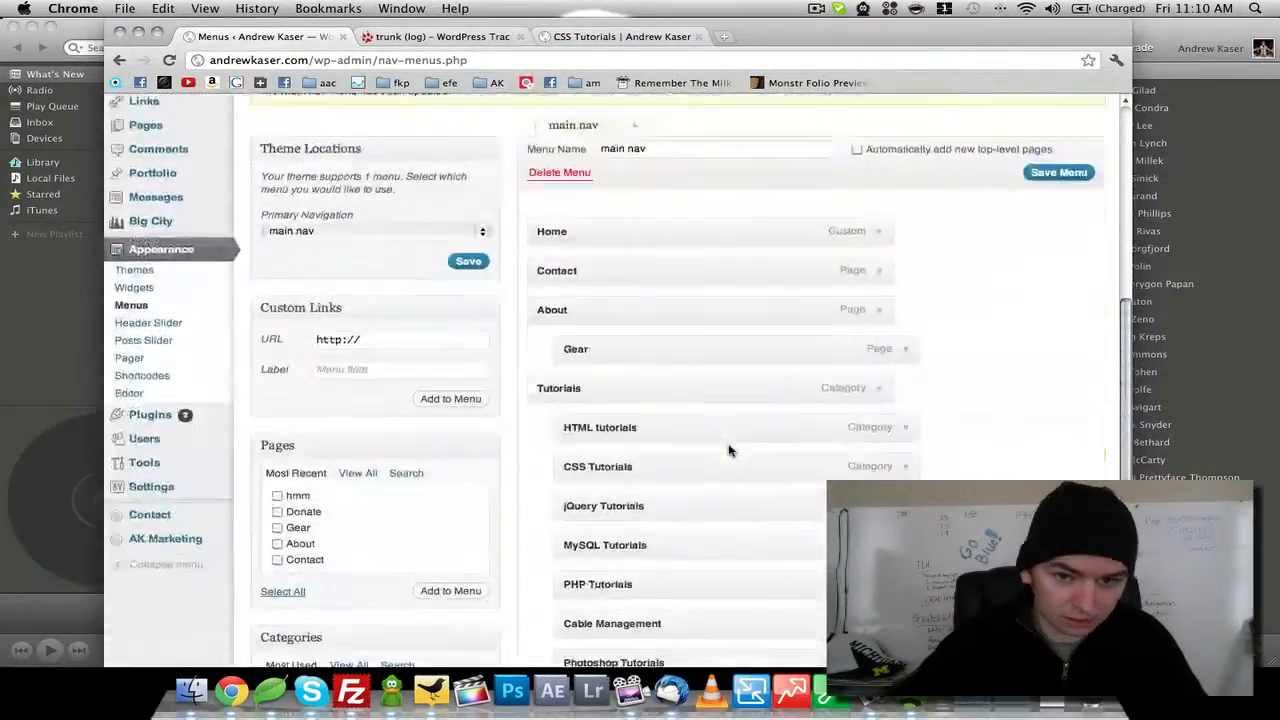
pyautogui.scroll(-1, 680, 460)
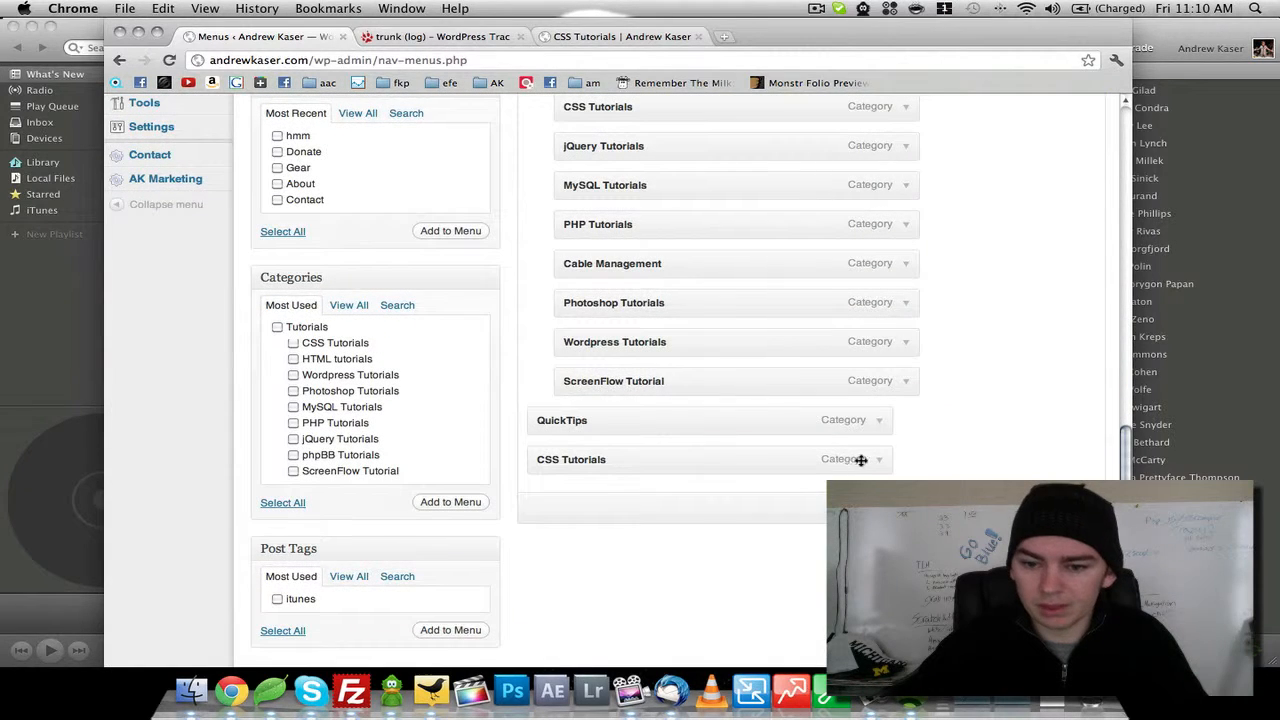
pyautogui.click(879, 460)
pyautogui.click(553, 565)
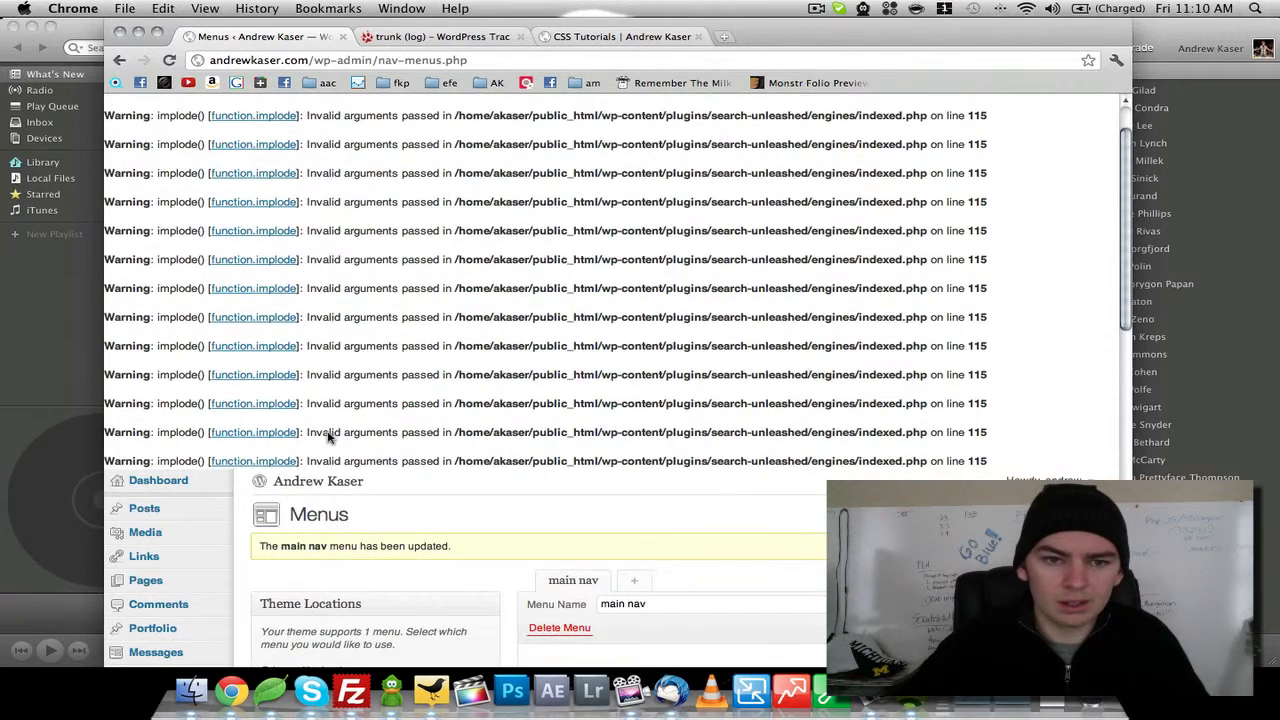
# Reload the Menus page from its address without resubmitting the form and check the end of the menu structure.
pyautogui.press('super+r')
pyautogui.click(654, 189)
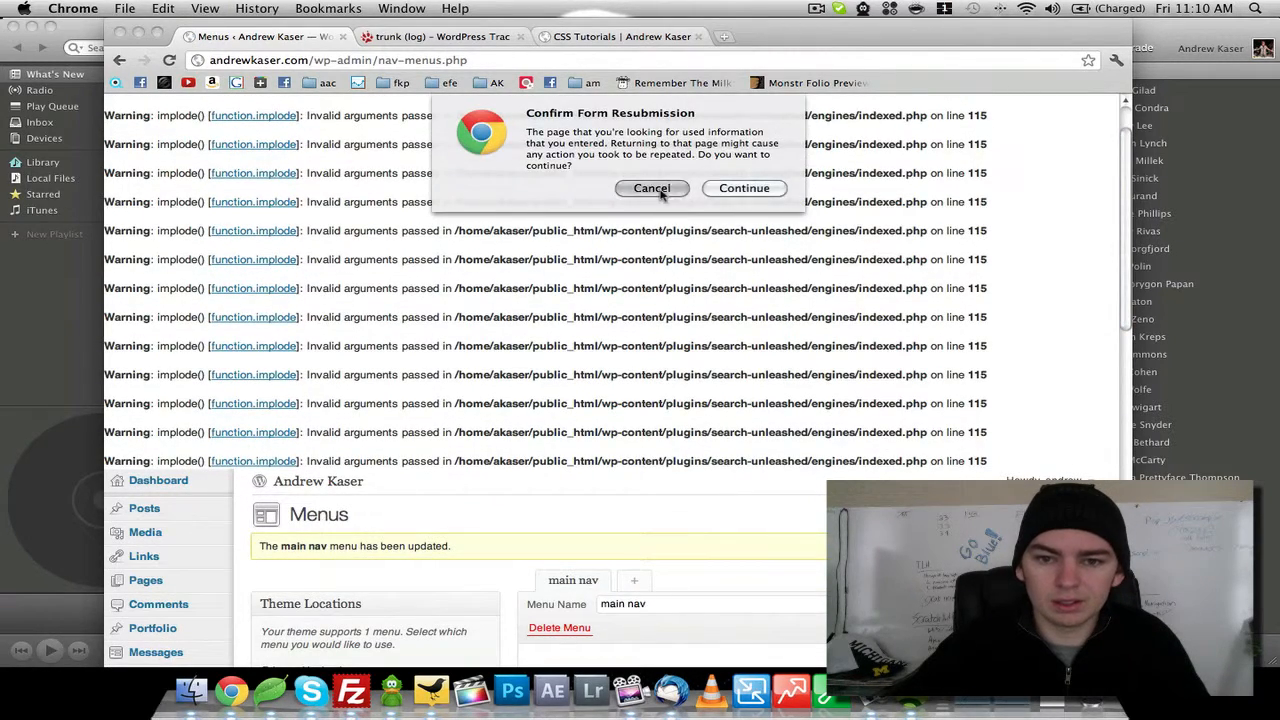
pyautogui.click(497, 59)
pyautogui.press('Return')
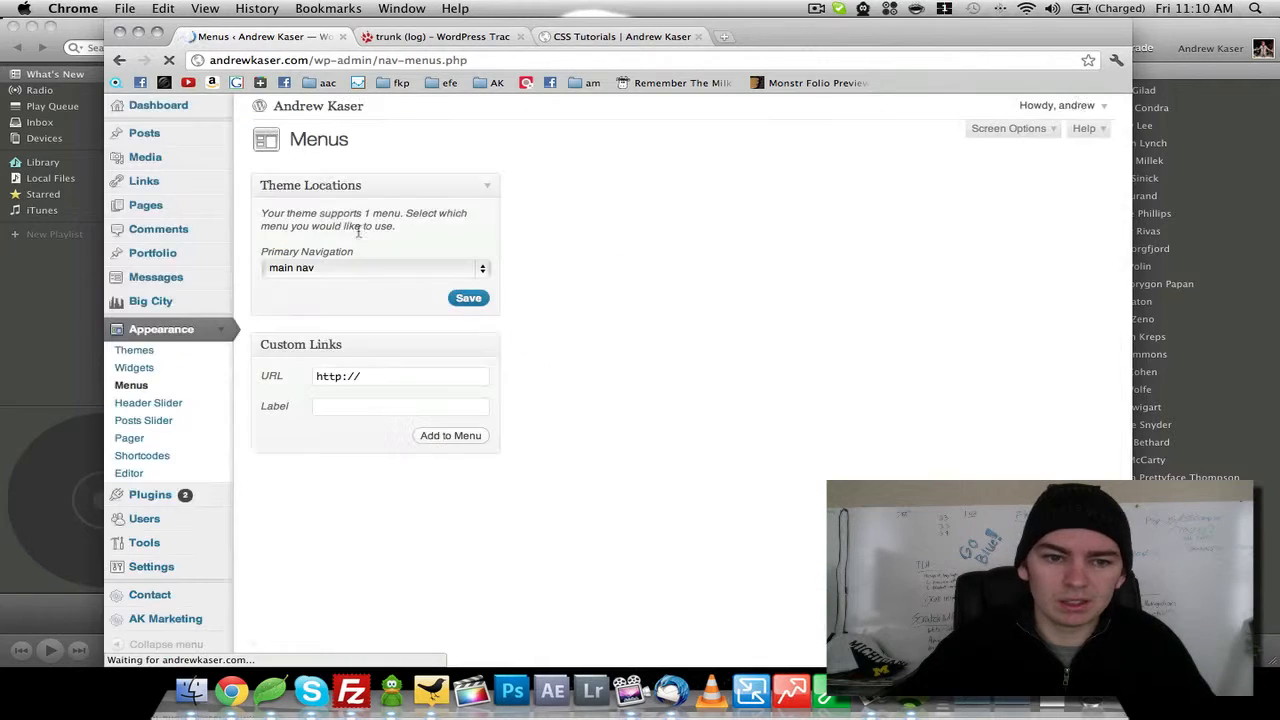
pyautogui.scroll(-5, 519, 240)
pyautogui.scroll(-3, 518, 240)
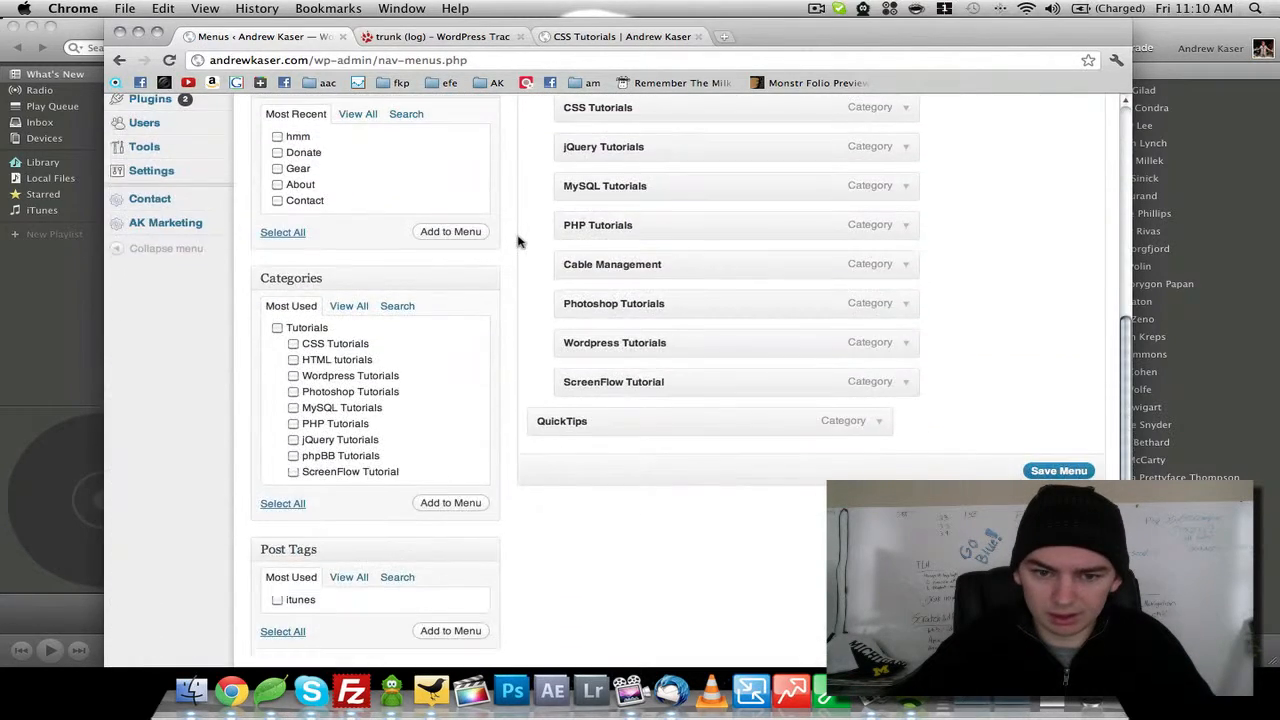
# Reload the site's CSS Tutorials page and check its navigation links.
pyautogui.scroll(8, 518, 240)
pyautogui.click(603, 42)
pyautogui.press('super+r')
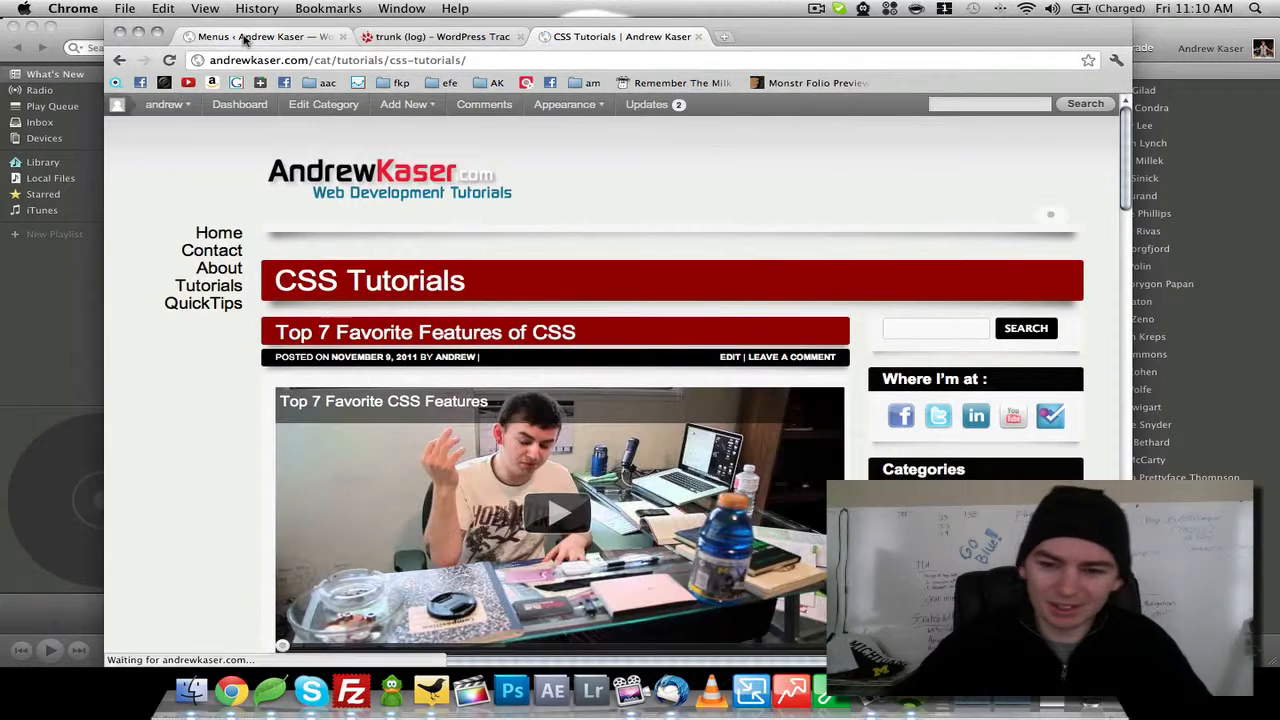
# Return to the admin Menus page and open the theme Editor under Appearance.
pyautogui.click(256, 36)
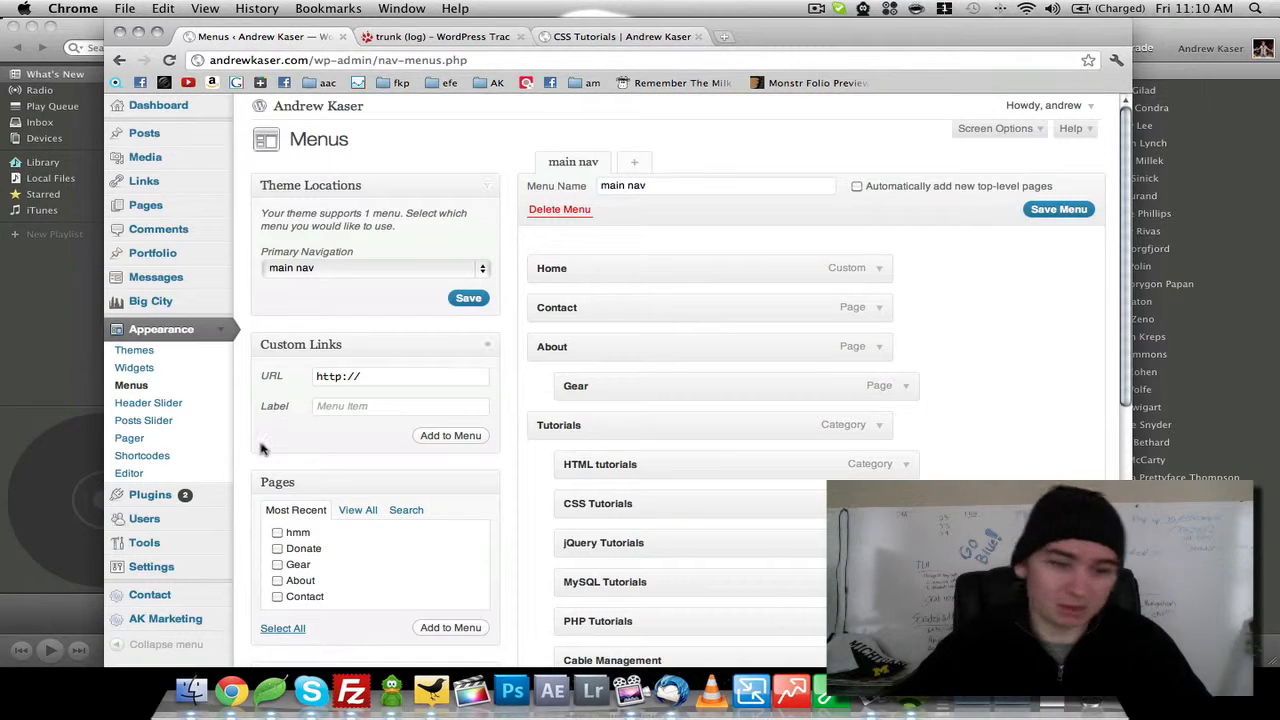
pyautogui.scroll(-1, 245, 446)
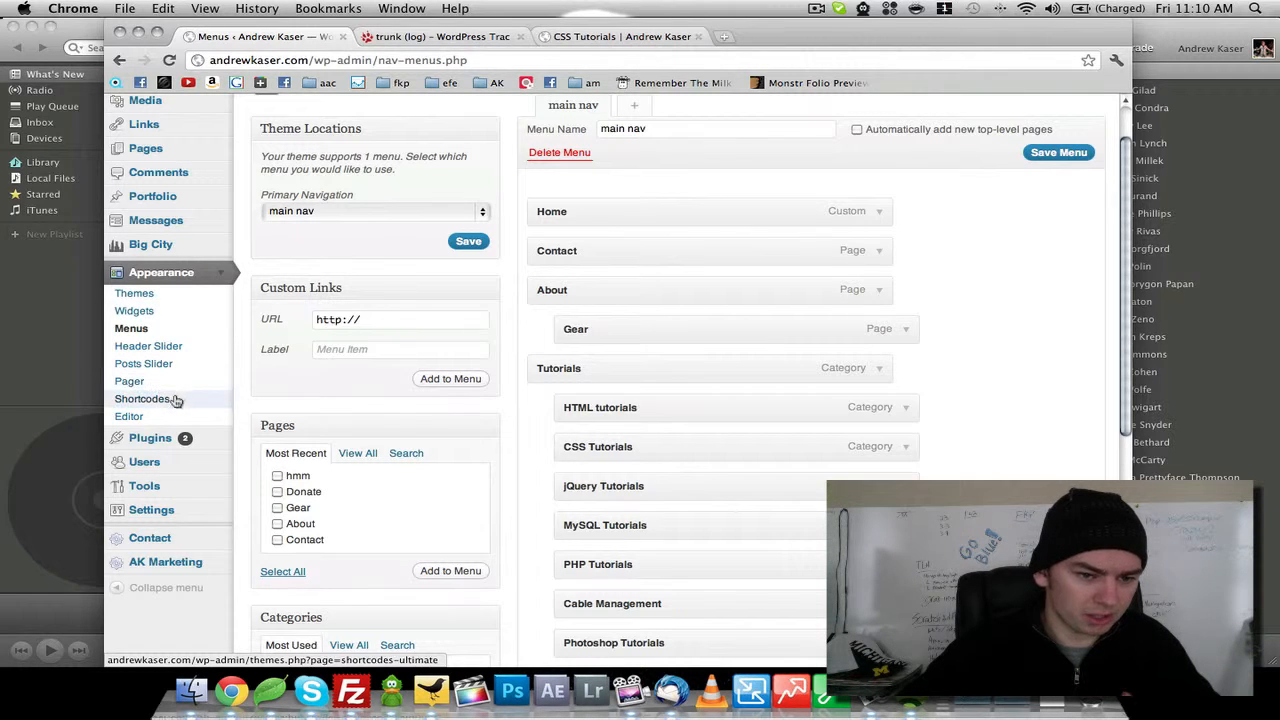
pyautogui.click(198, 421)
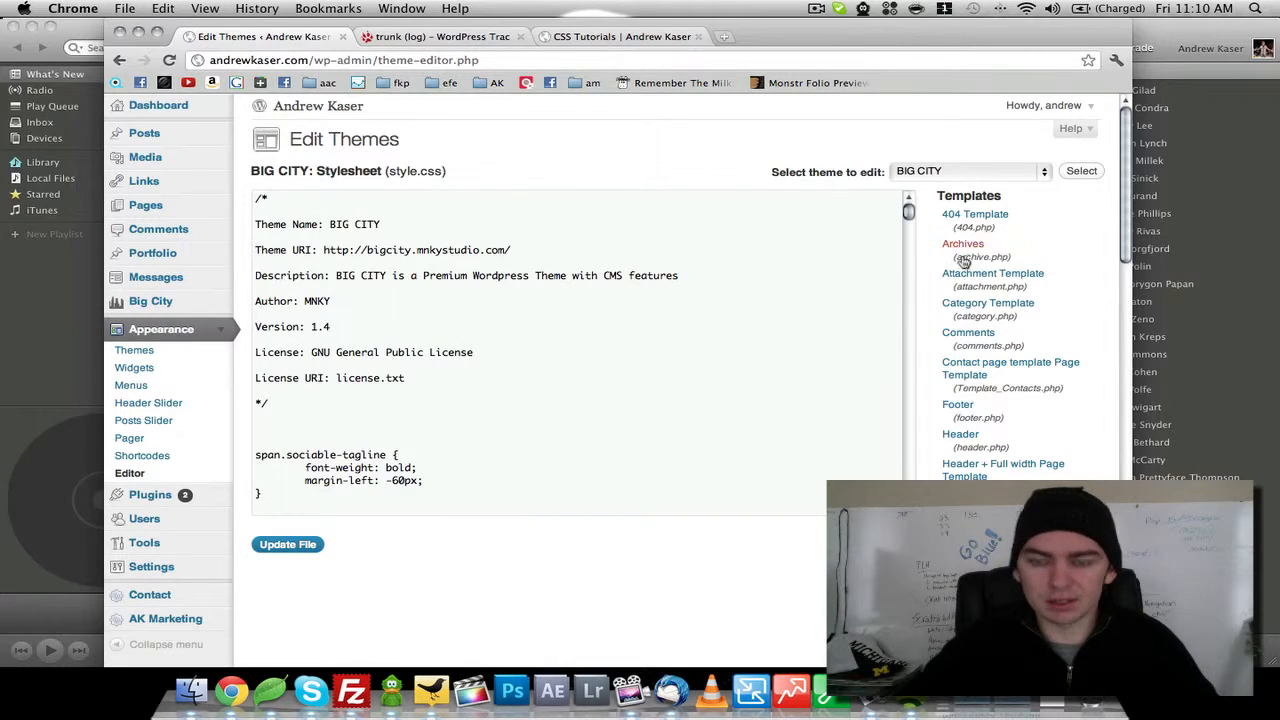
# Look through the BIG CITY theme's template file list and view the site's CSS Tutorials page for comparison.
pyautogui.scroll(-6, 965, 265)
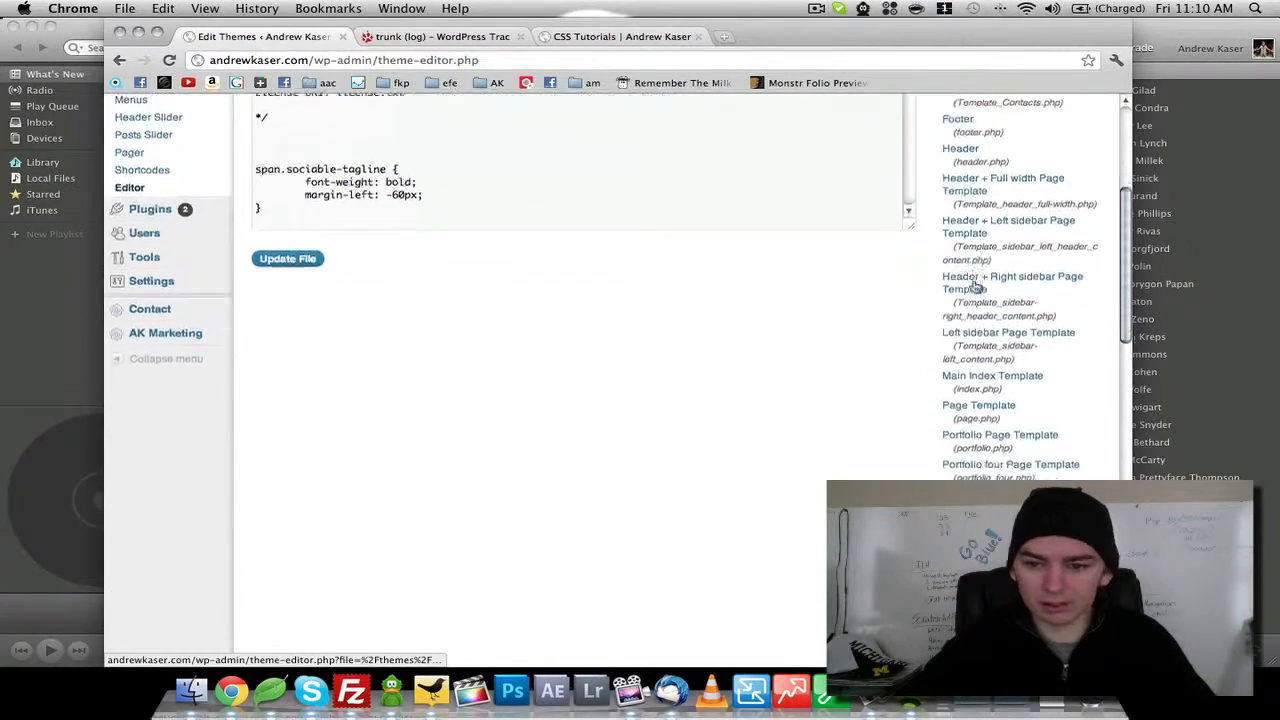
pyautogui.scroll(-3, 975, 287)
pyautogui.scroll(9, 977, 283)
pyautogui.click(619, 40)
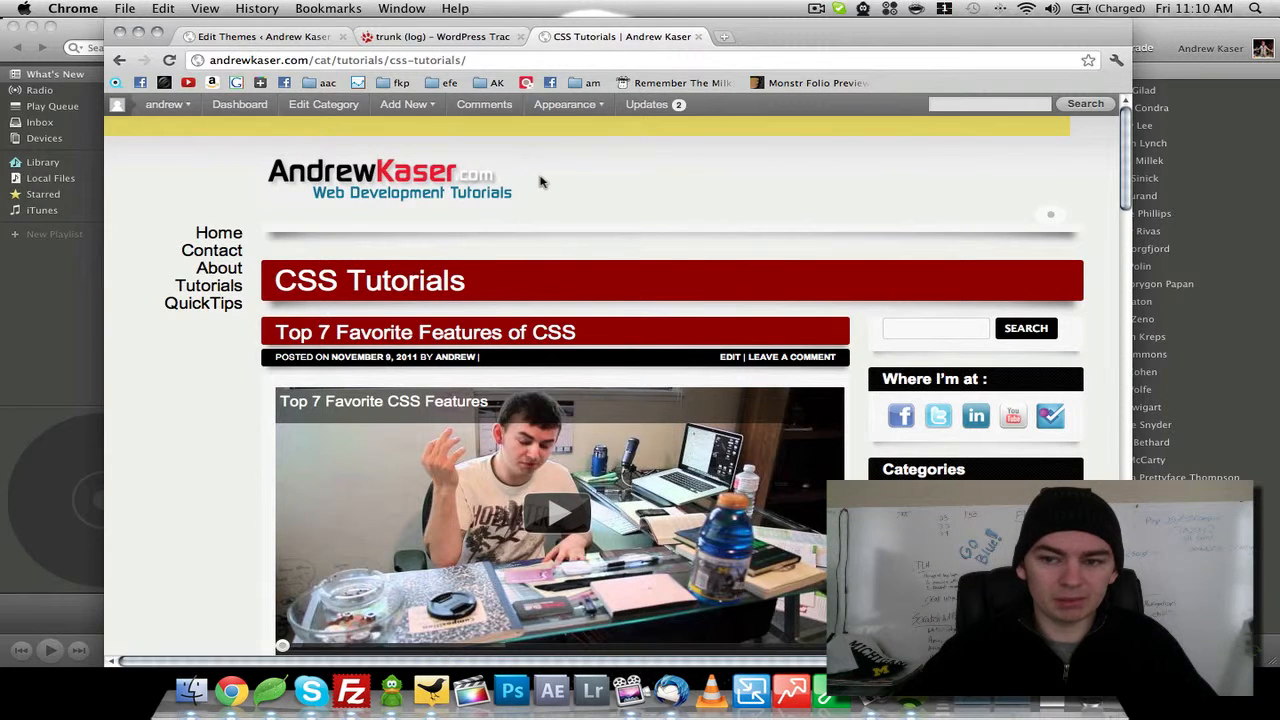
pyautogui.click(425, 40)
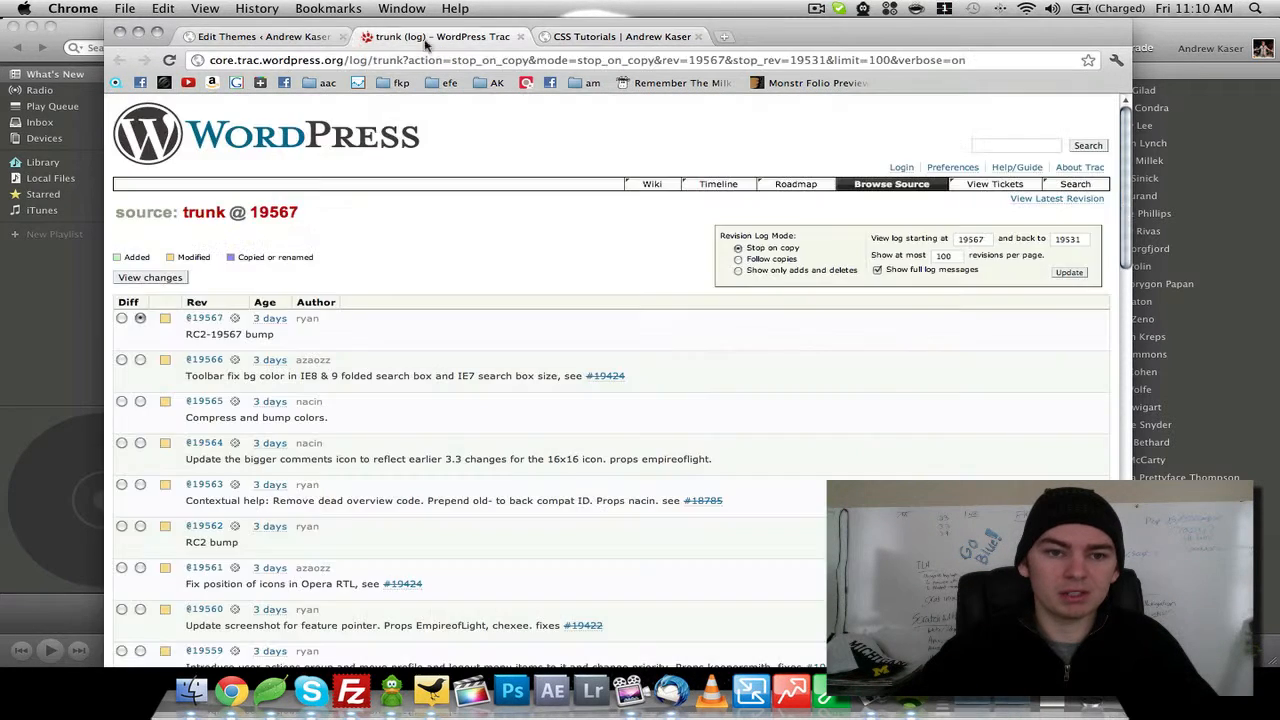
pyautogui.click(262, 37)
# Open the theme's Header template (header.php) and find the logo block in the Leftcolumn section of its code.
pyautogui.click(957, 436)
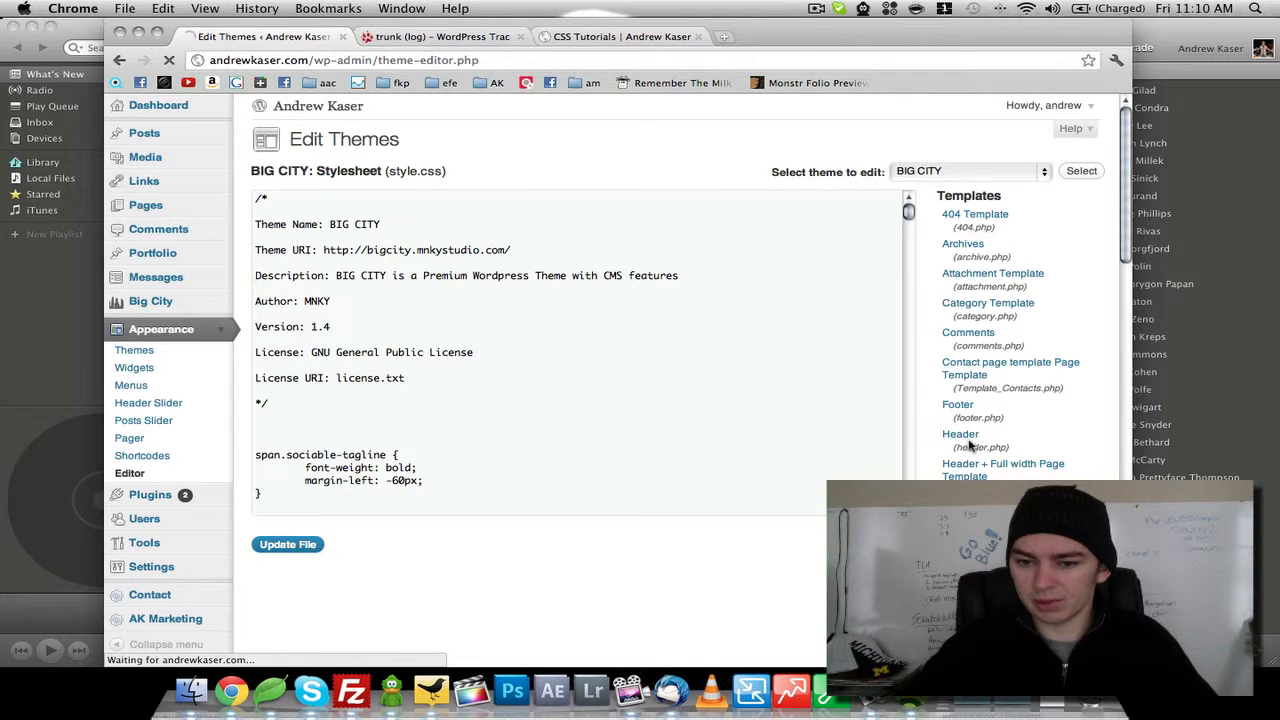
pyautogui.scroll(-1, 329, 404)
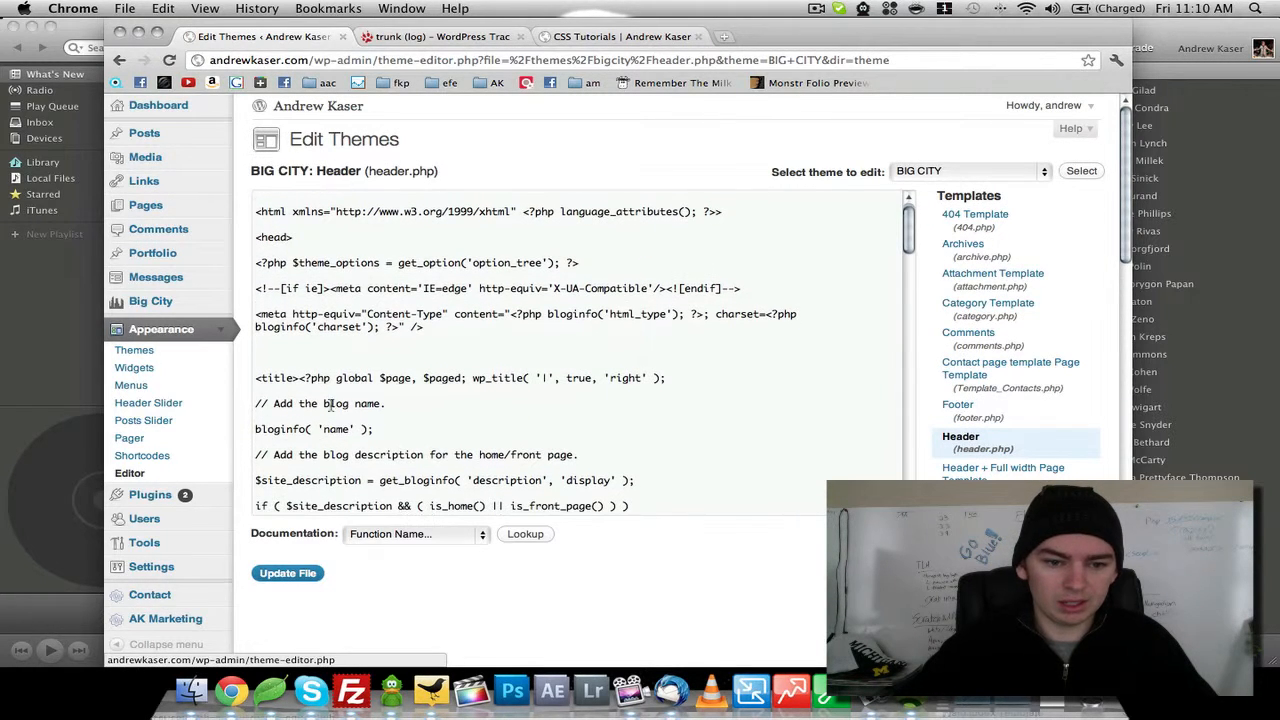
pyautogui.scroll(-10, 329, 404)
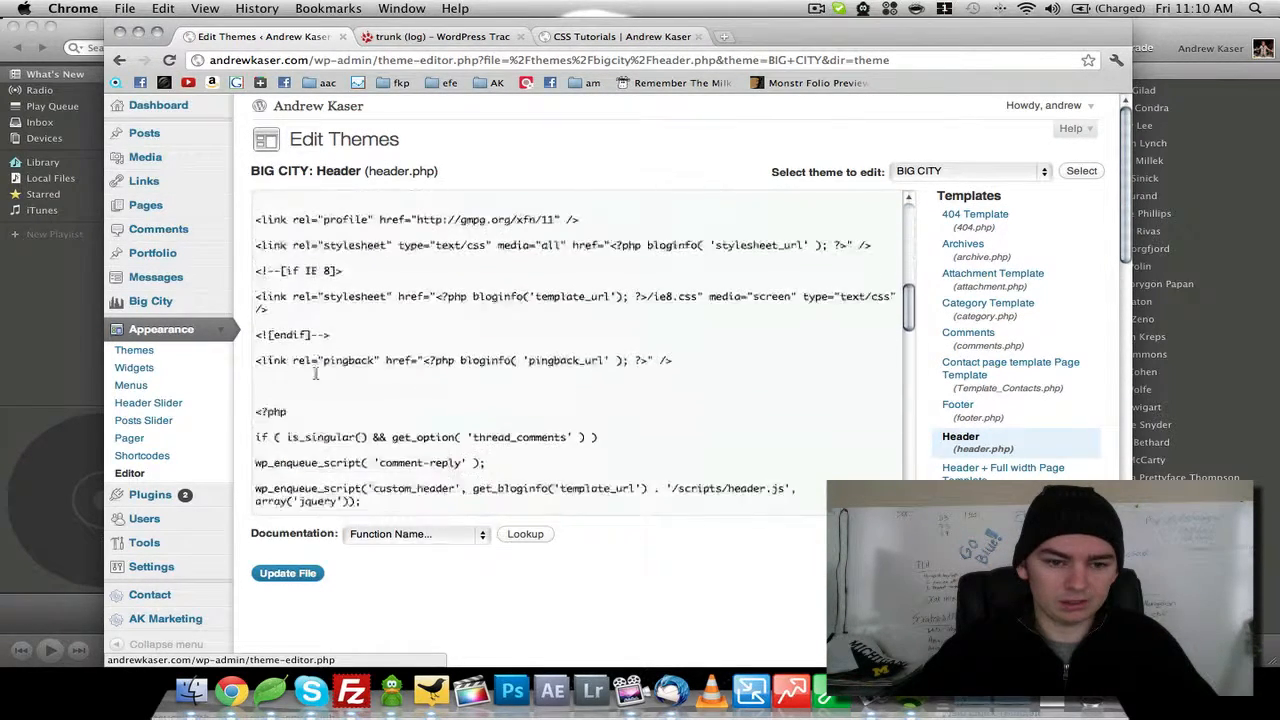
pyautogui.scroll(-8, 316, 373)
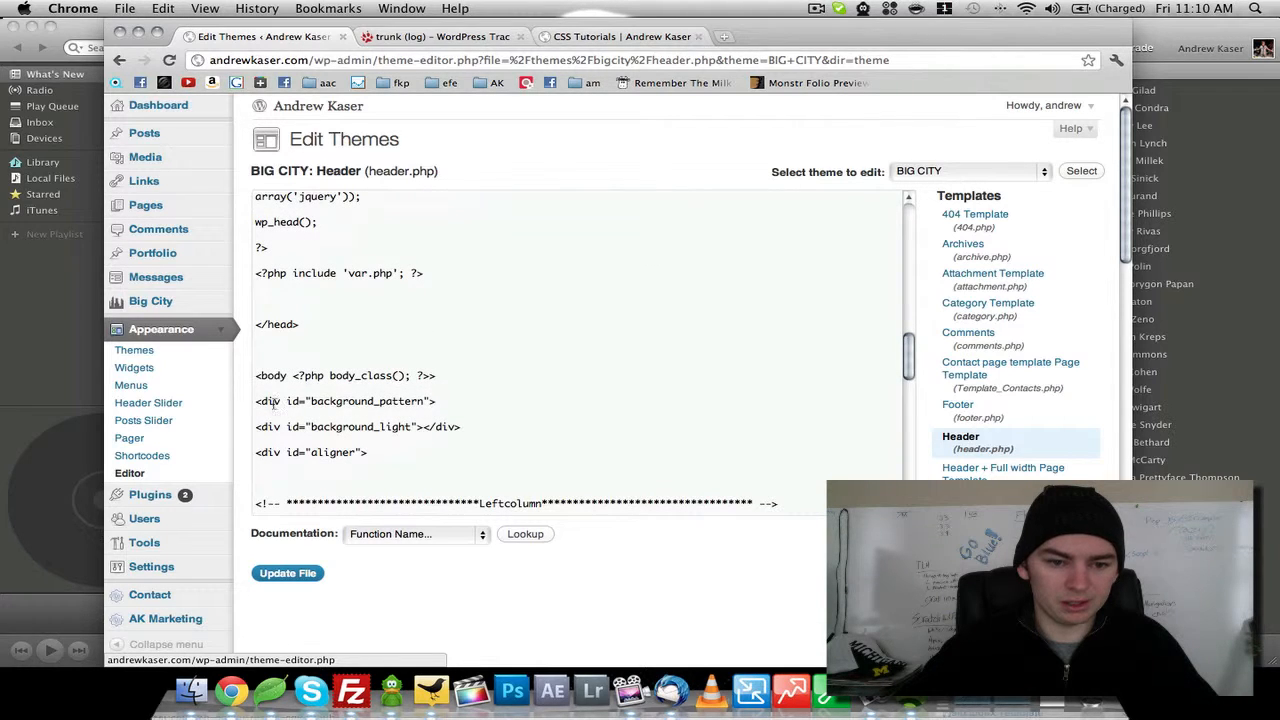
pyautogui.scroll(-5, 298, 455)
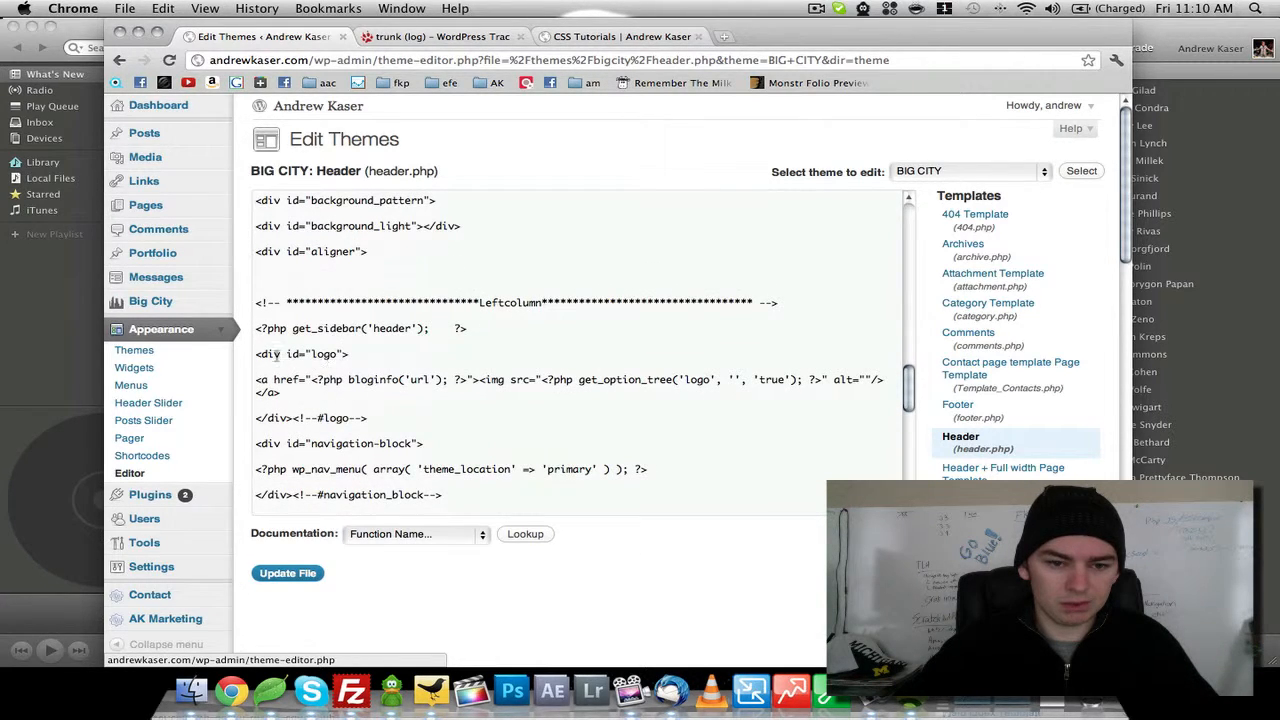
# Comment out the logo link and image line inside the logo div with <!-- and -->, and update header.php.
pyautogui.click(256, 380)
pyautogui.write('<!--')
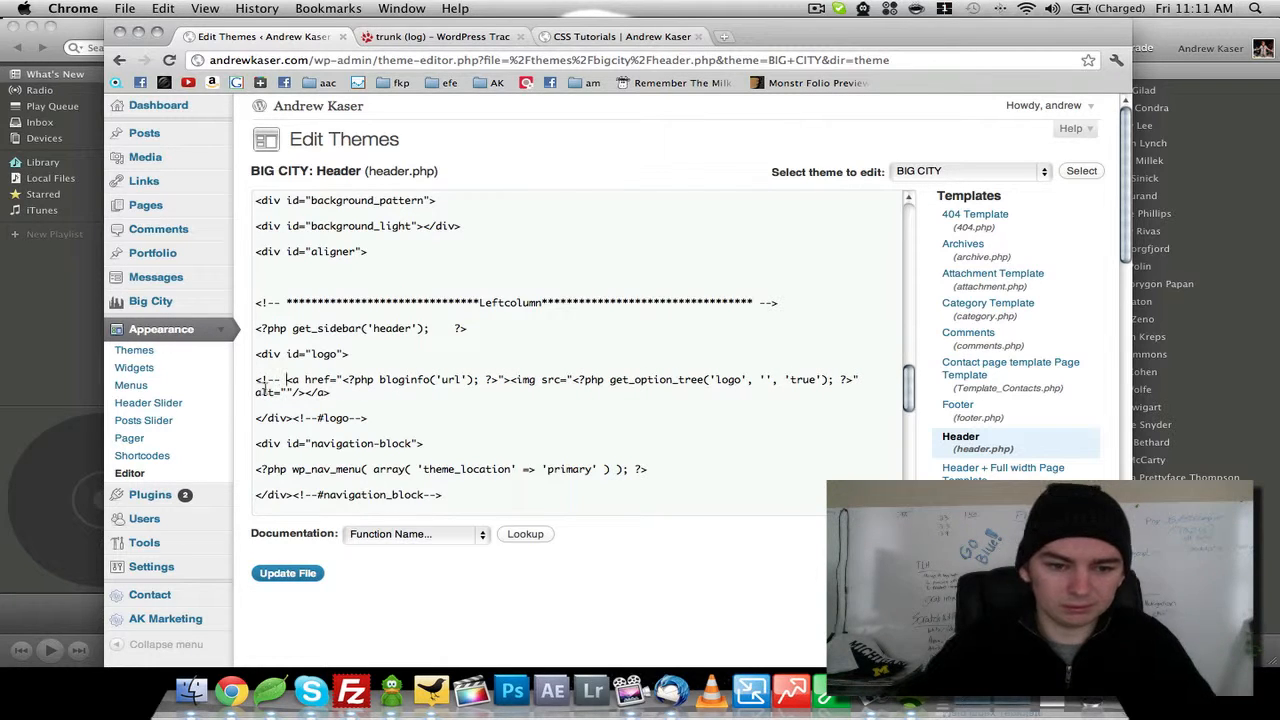
pyautogui.click(340, 392)
pyautogui.write('-->')
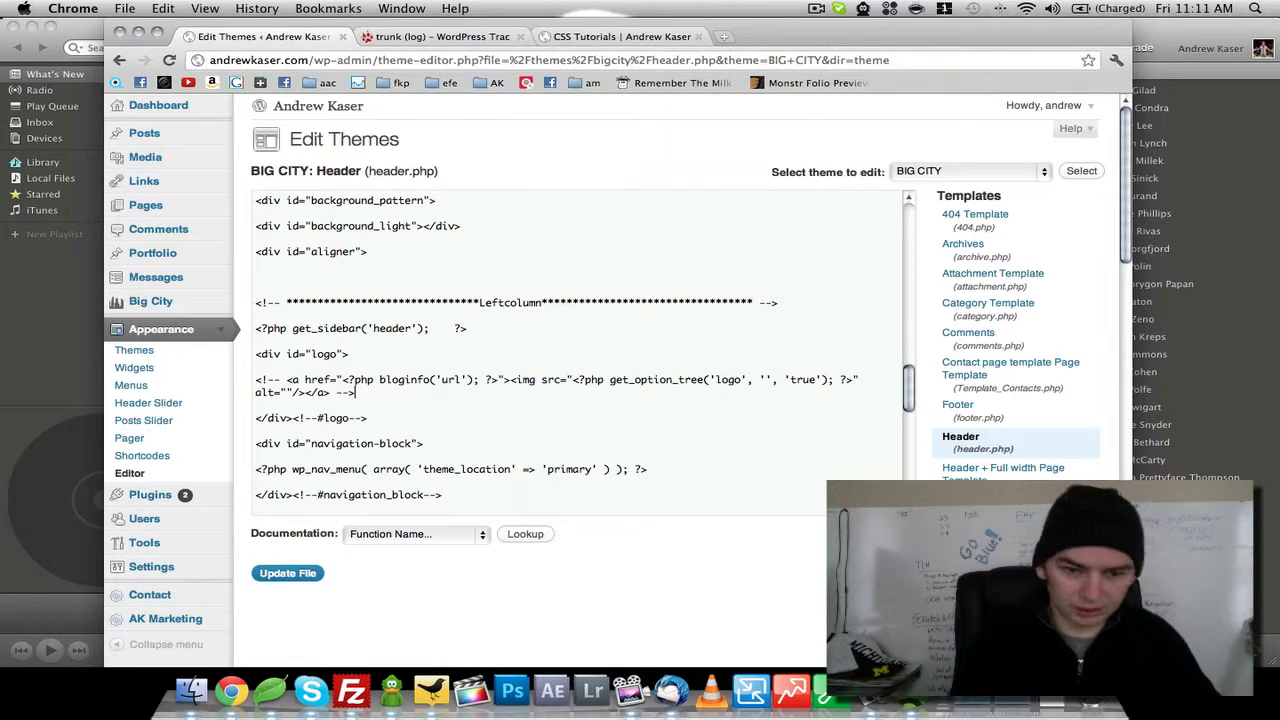
pyautogui.click(288, 573)
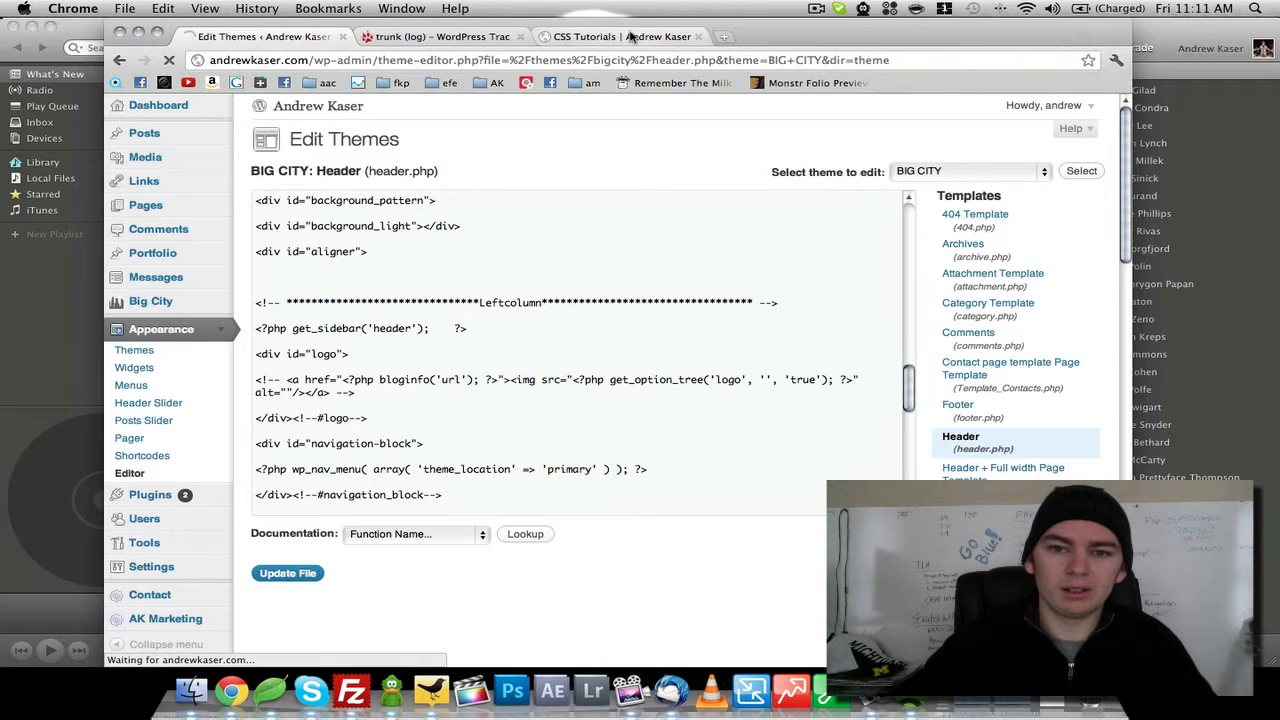
# View the site's CSS Tutorials page and examine the navigation, Wrapper and slider code in header.php.
pyautogui.click(631, 37)
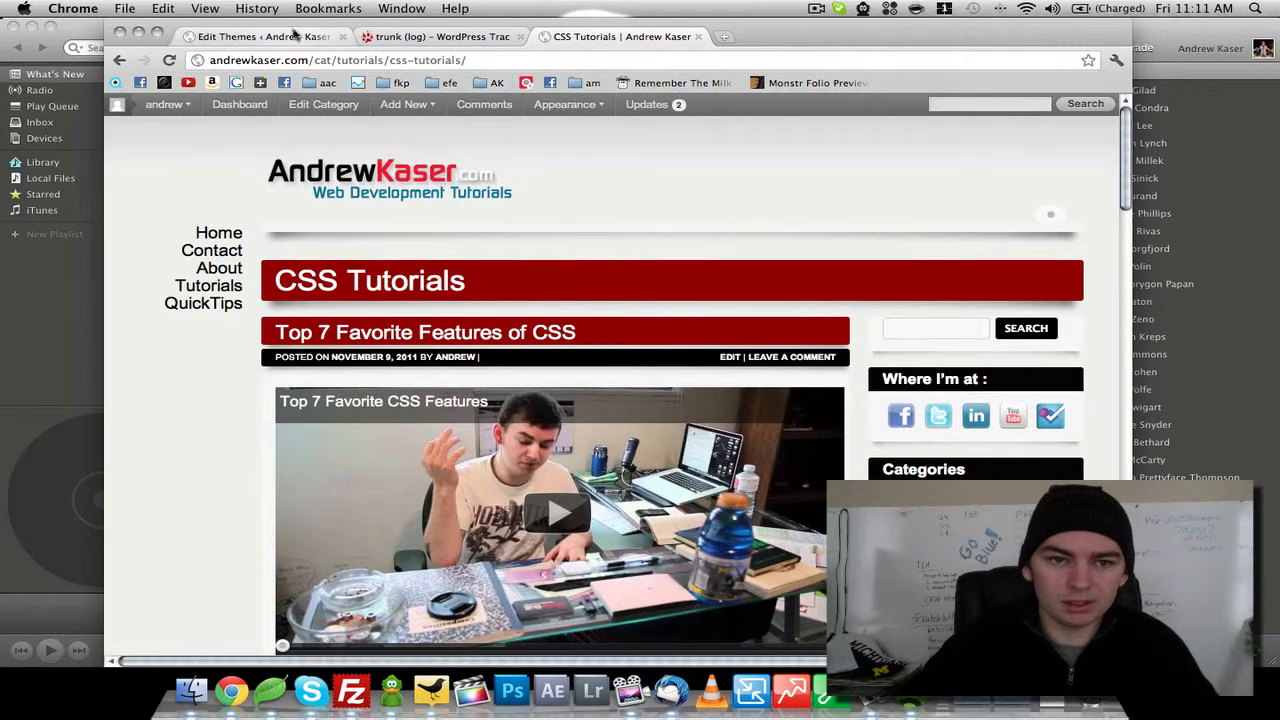
pyautogui.click(295, 36)
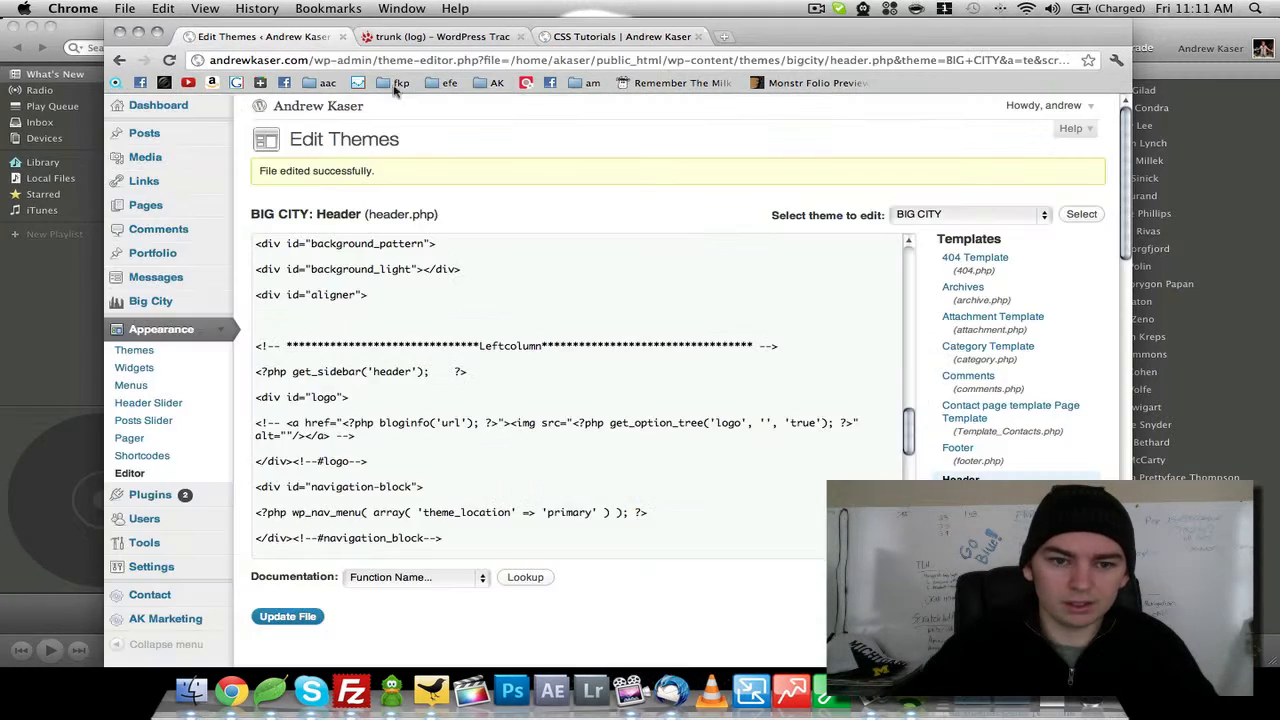
pyautogui.scroll(-10, 650, 259)
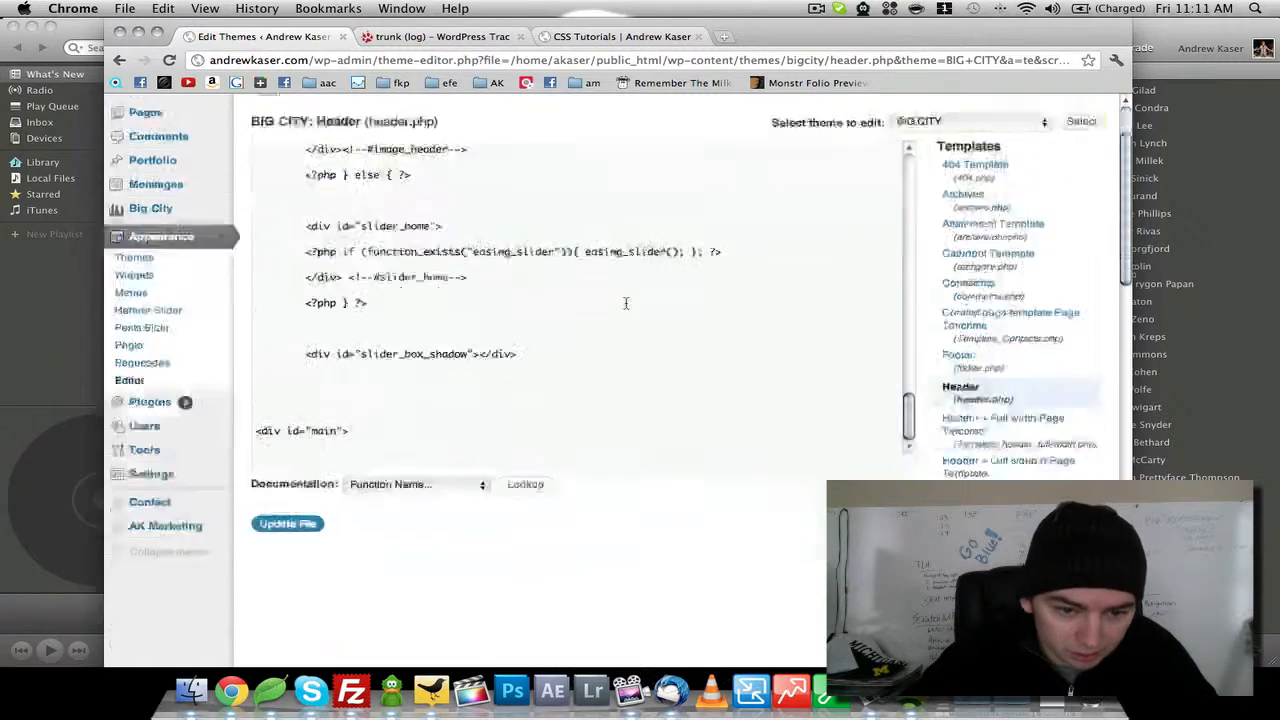
pyautogui.scroll(4, 623, 306)
pyautogui.scroll(5, 640, 342)
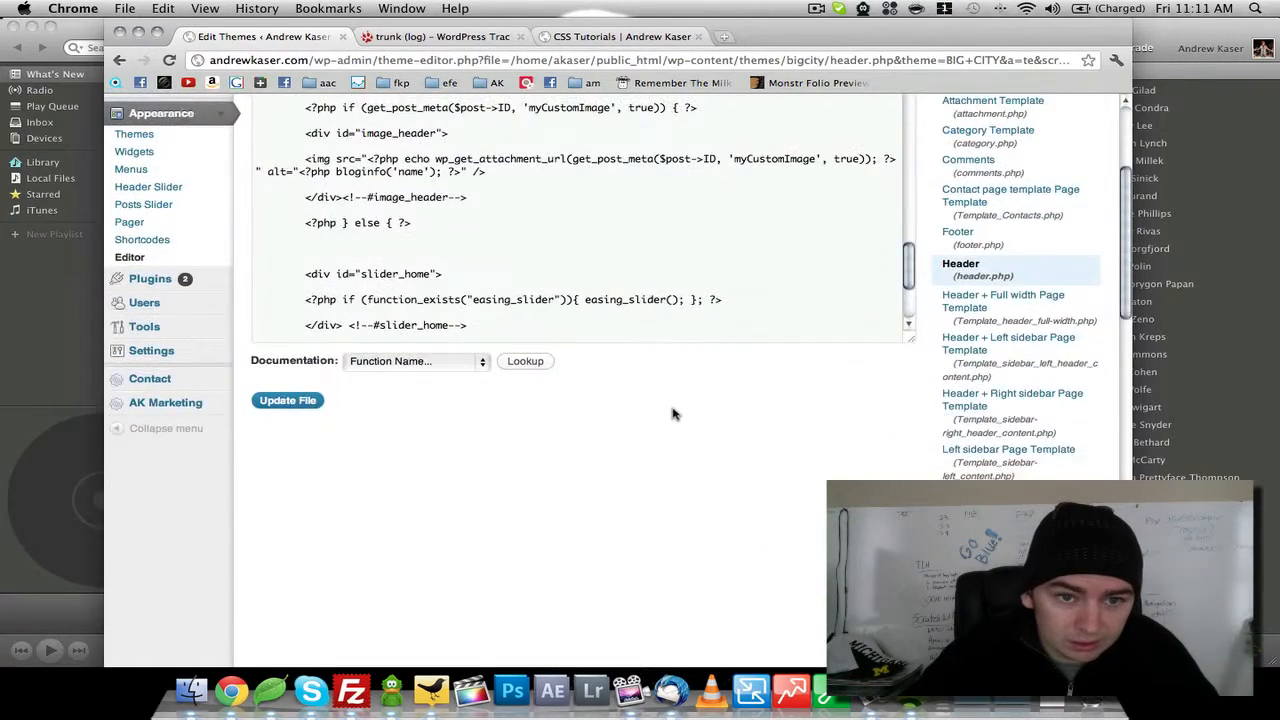
pyautogui.scroll(1, 700, 503)
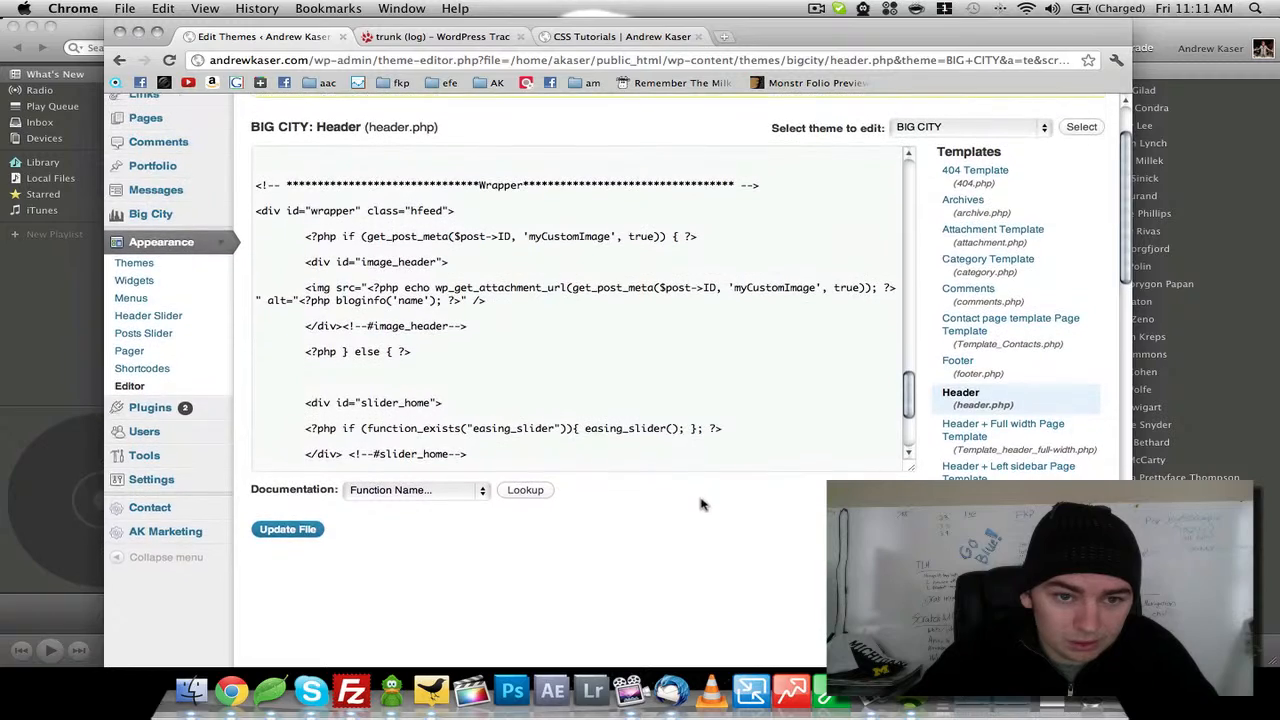
pyautogui.scroll(-8, 628, 387)
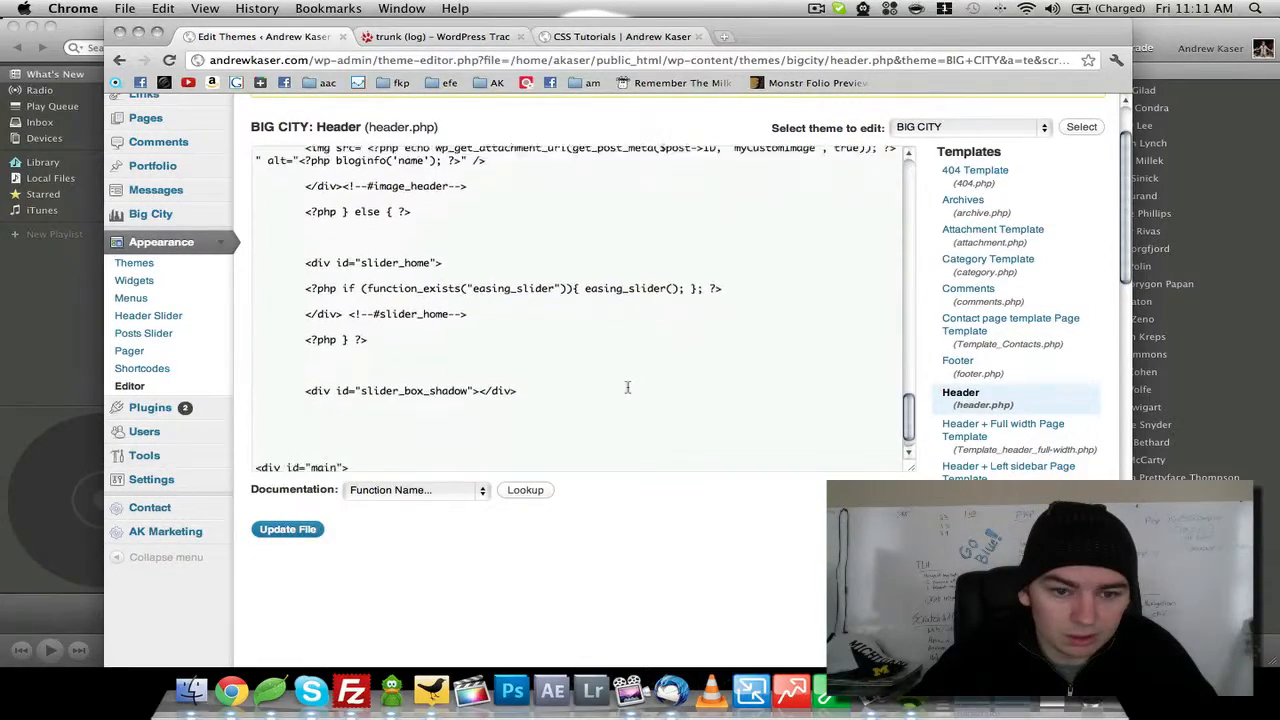
pyautogui.scroll(6, 668, 491)
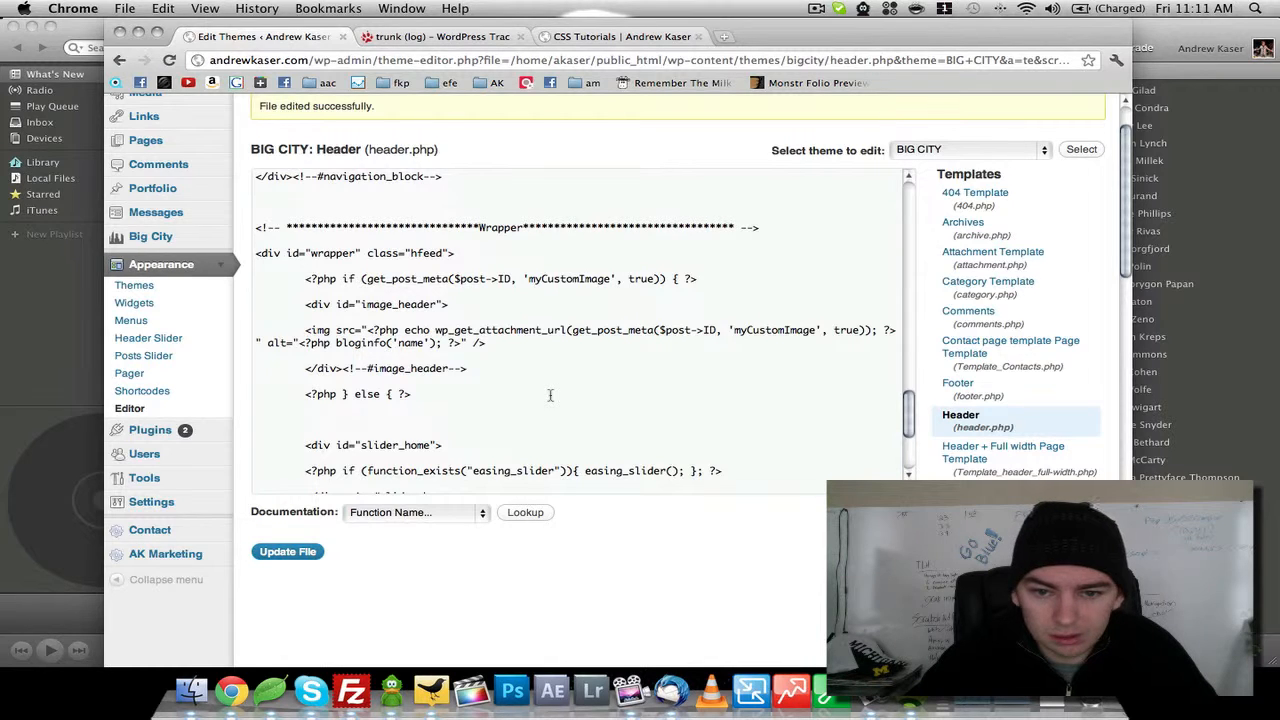
pyautogui.scroll(5, 568, 395)
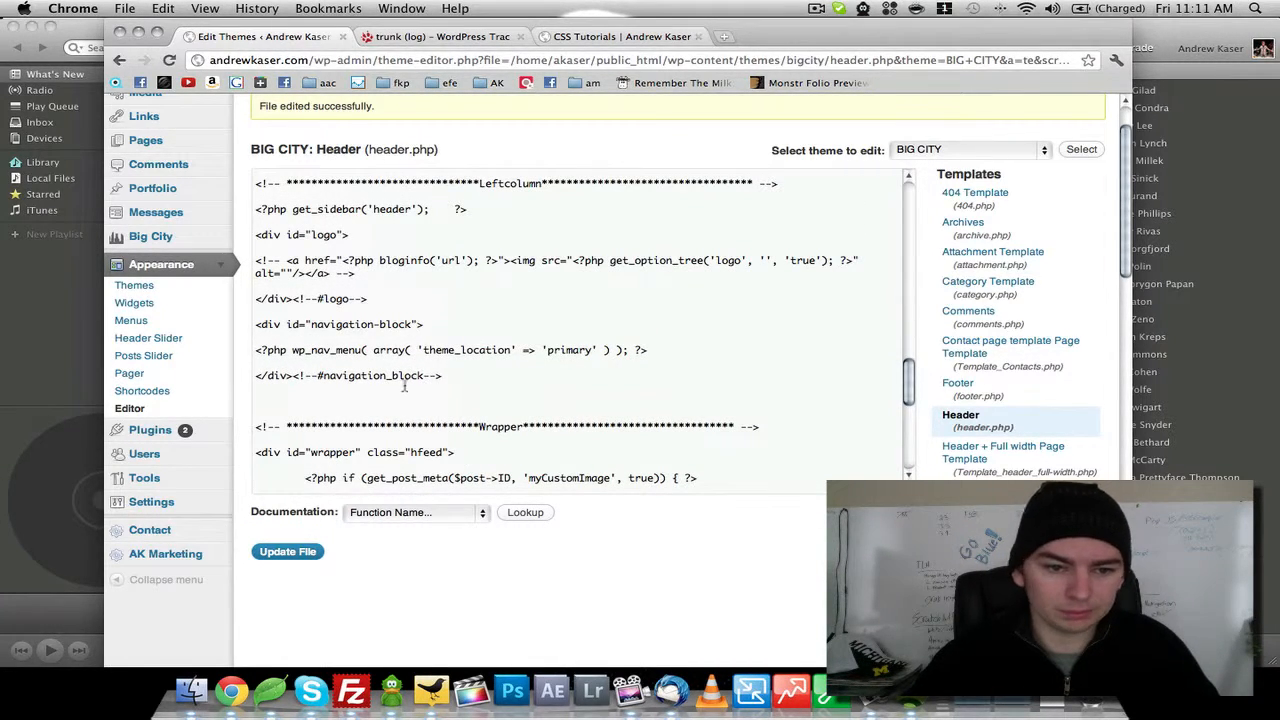
# Remove the <!-- and --> comment markers around the logo link in header.php and update the file.
pyautogui.scroll(1, 298, 290)
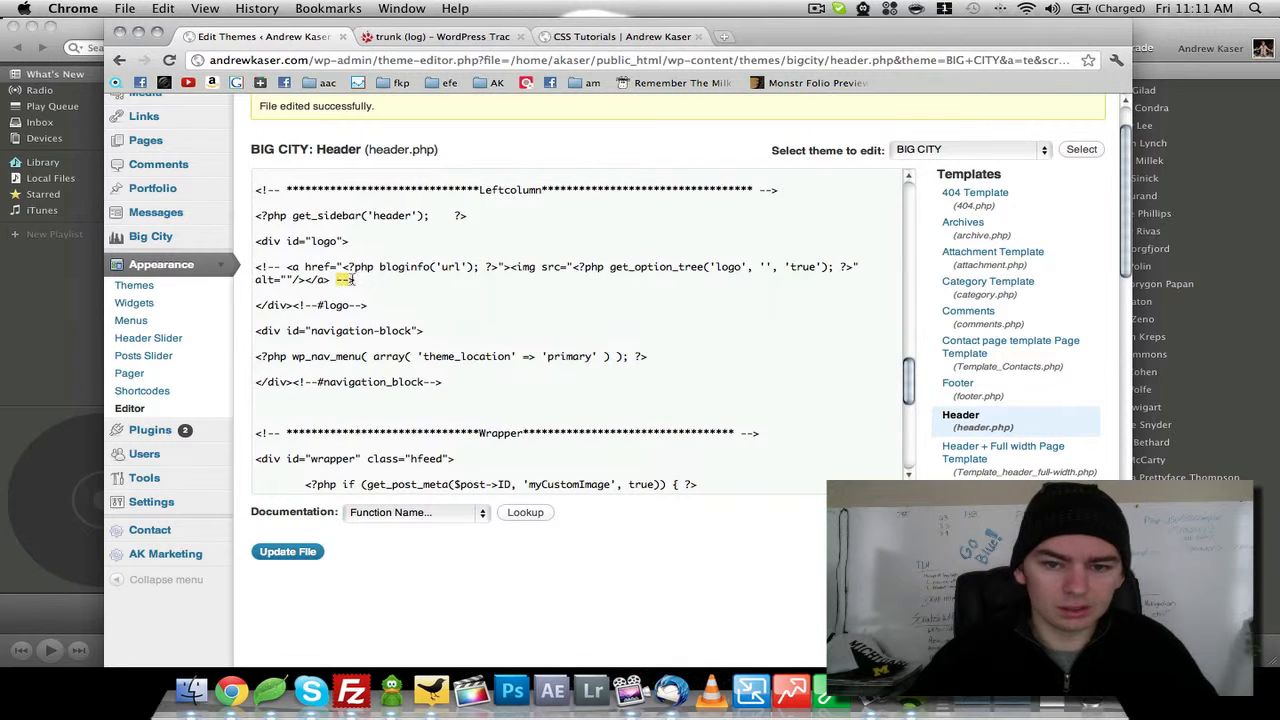
pyautogui.scroll(-1, 377, 280)
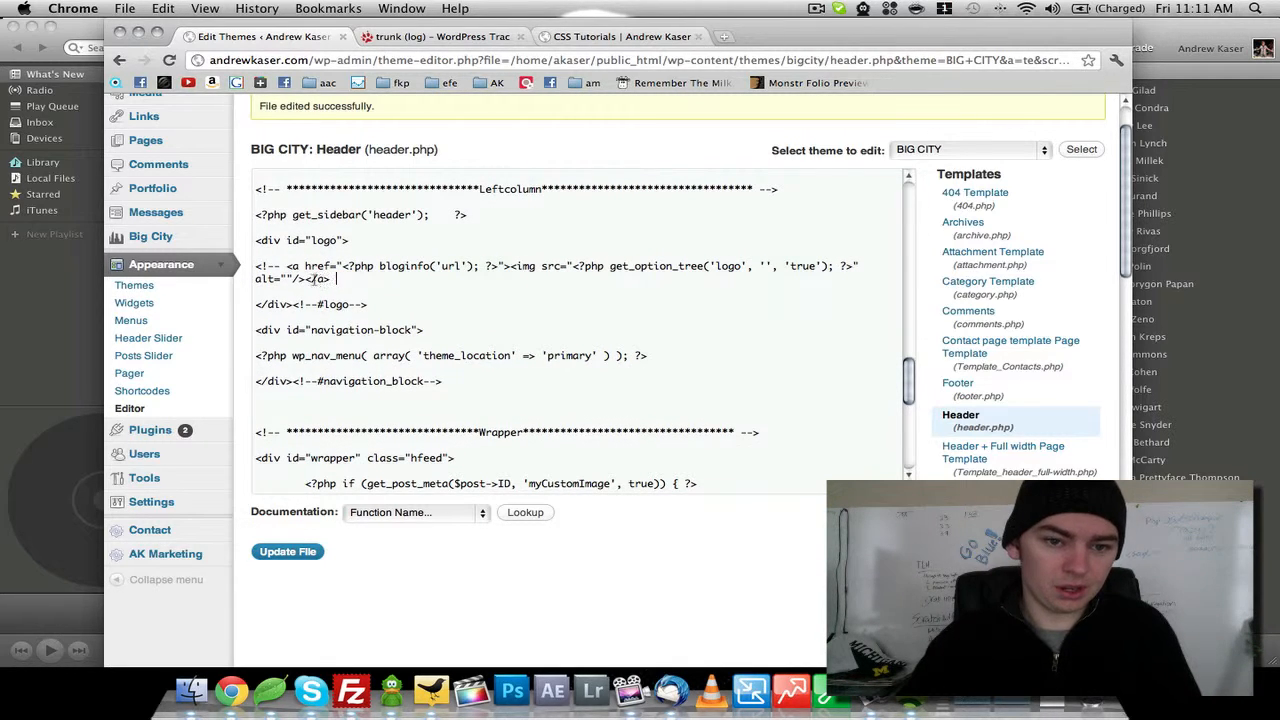
pyautogui.scroll(1, 303, 280)
pyautogui.moveTo(286, 268); pyautogui.dragTo(256, 268)
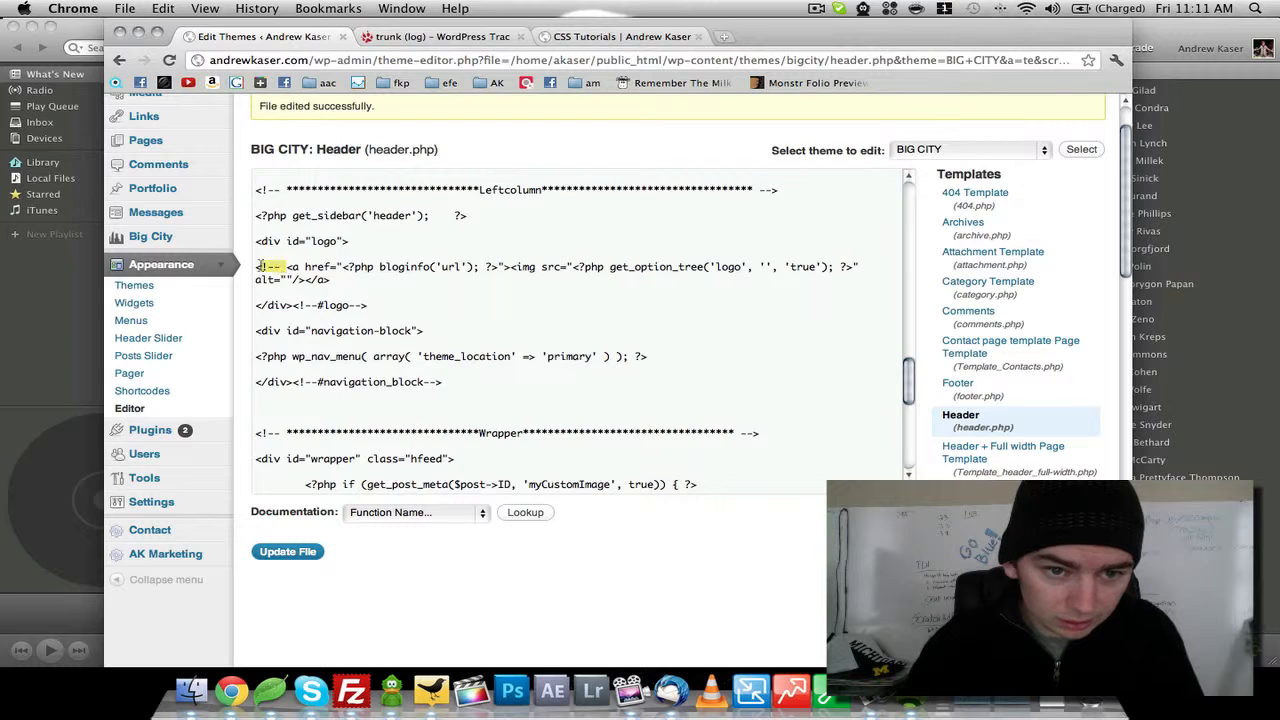
pyautogui.press('BackSpace')
pyautogui.scroll(3, 291, 280)
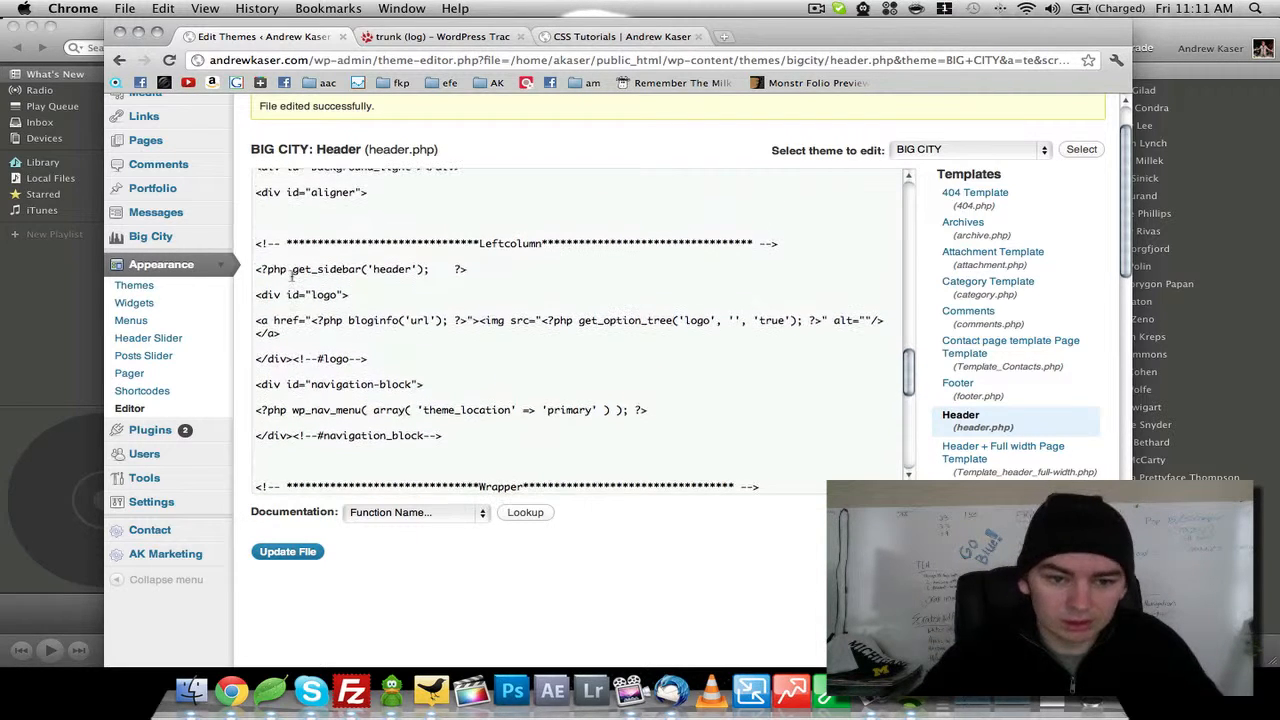
pyautogui.scroll(-2, 452, 344)
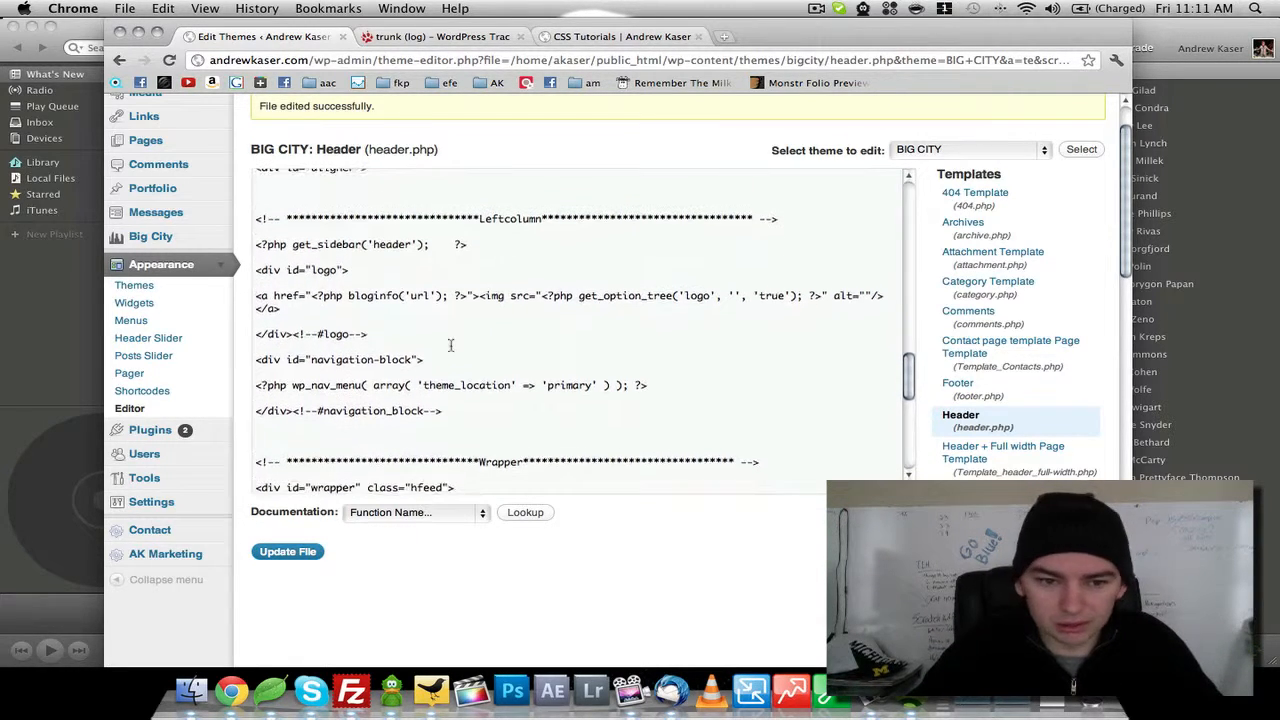
pyautogui.scroll(3, 391, 346)
pyautogui.scroll(8, 368, 342)
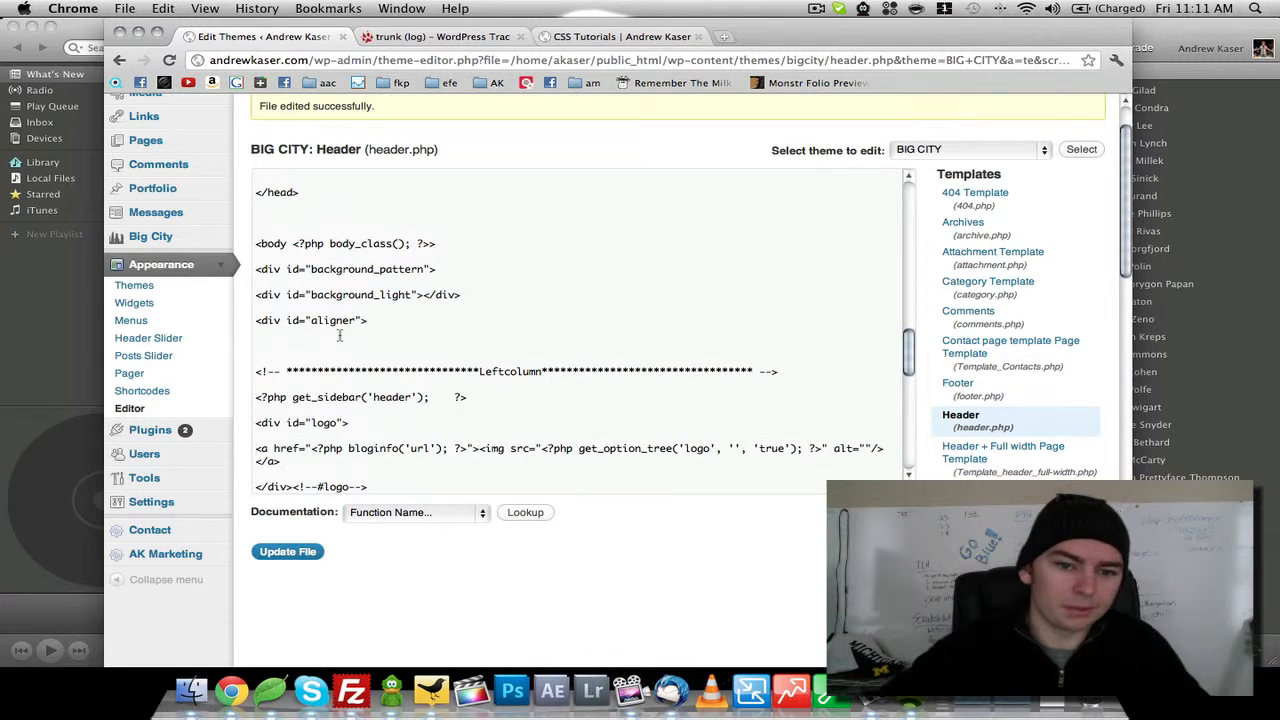
pyautogui.click(292, 553)
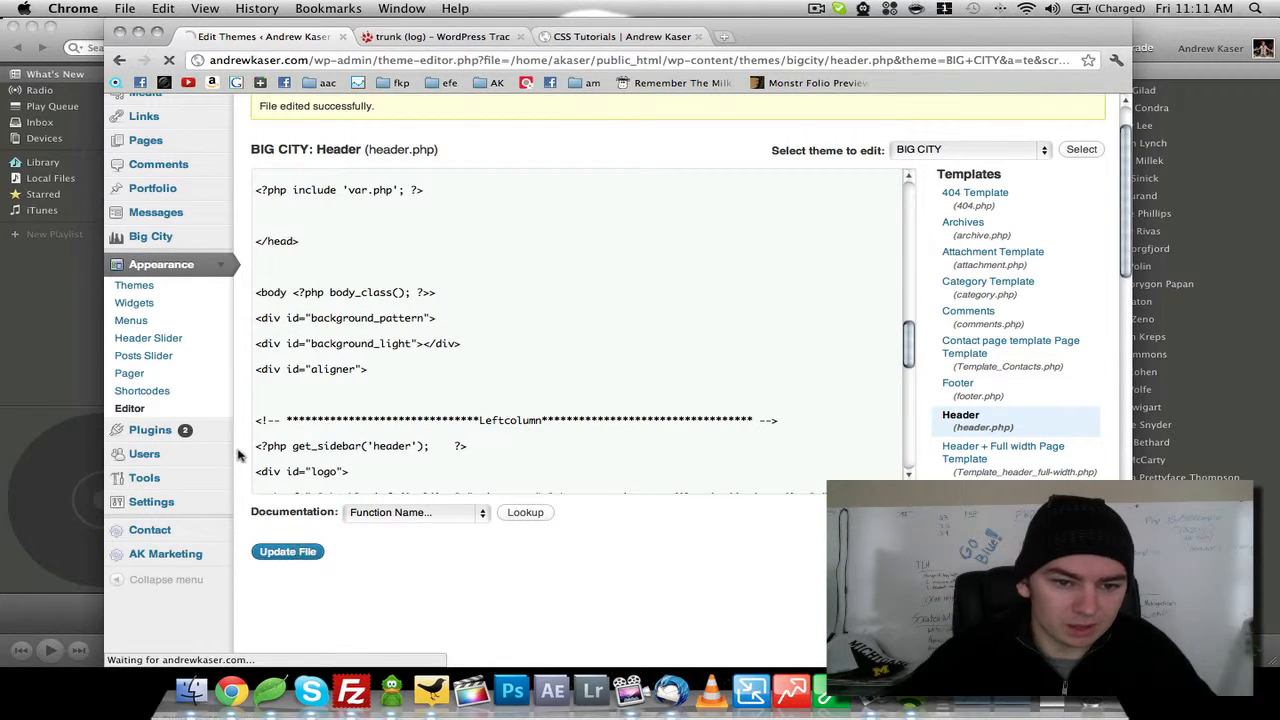
# Open the list of installed plugins and go to the page for adding new plugins.
pyautogui.scroll(-3, 172, 330)
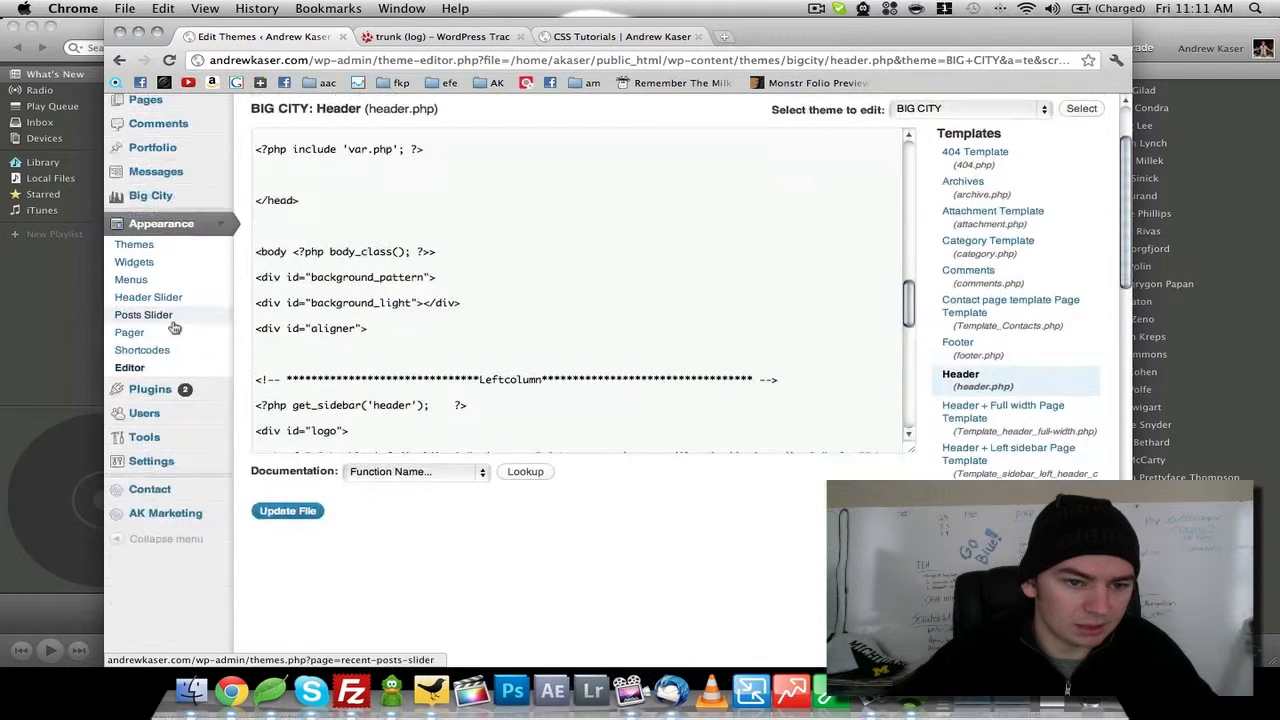
pyautogui.click(152, 395)
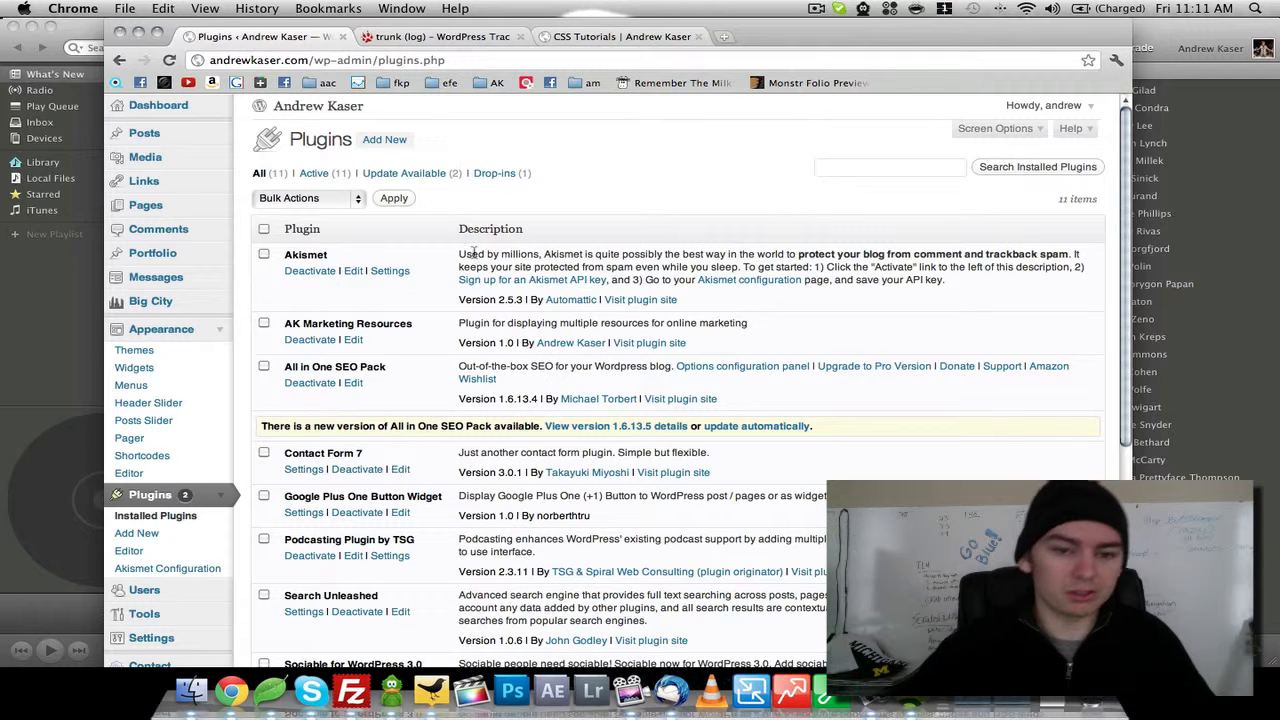
pyautogui.click(388, 142)
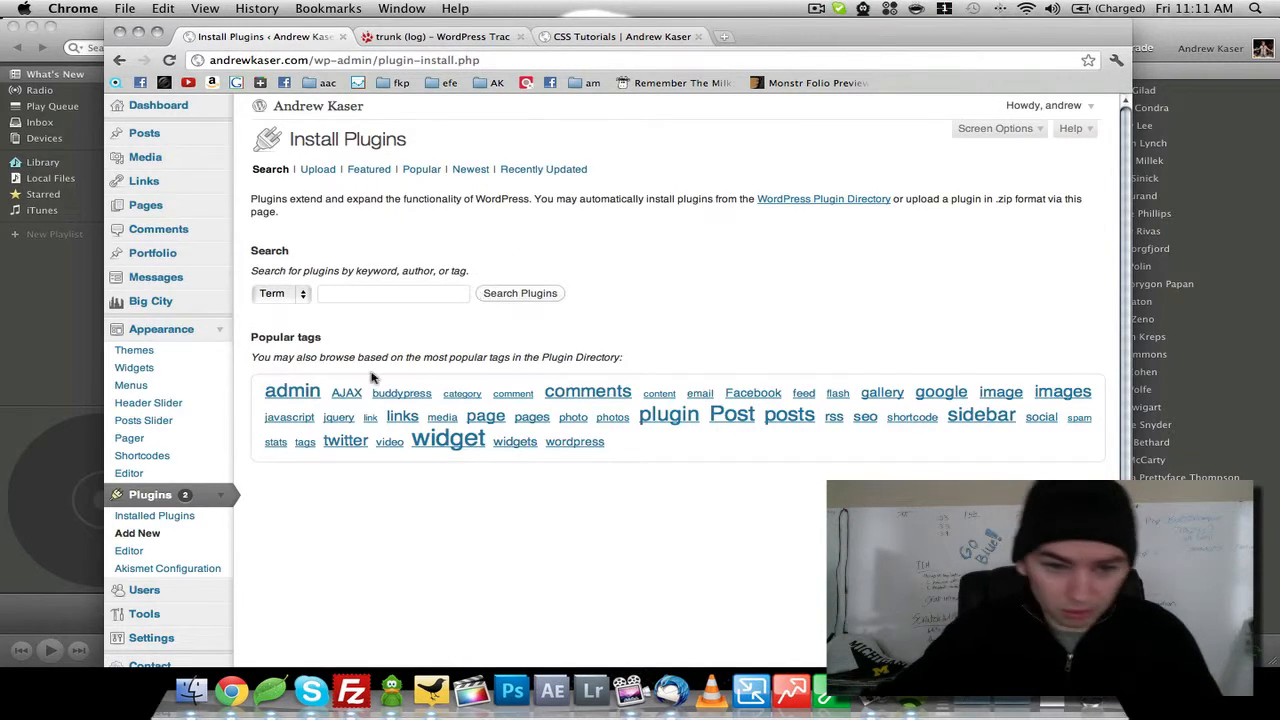
# Install the Shortcode Exec PHP plugin from the plugins tagged admin and activate it.
pyautogui.click(300, 395)
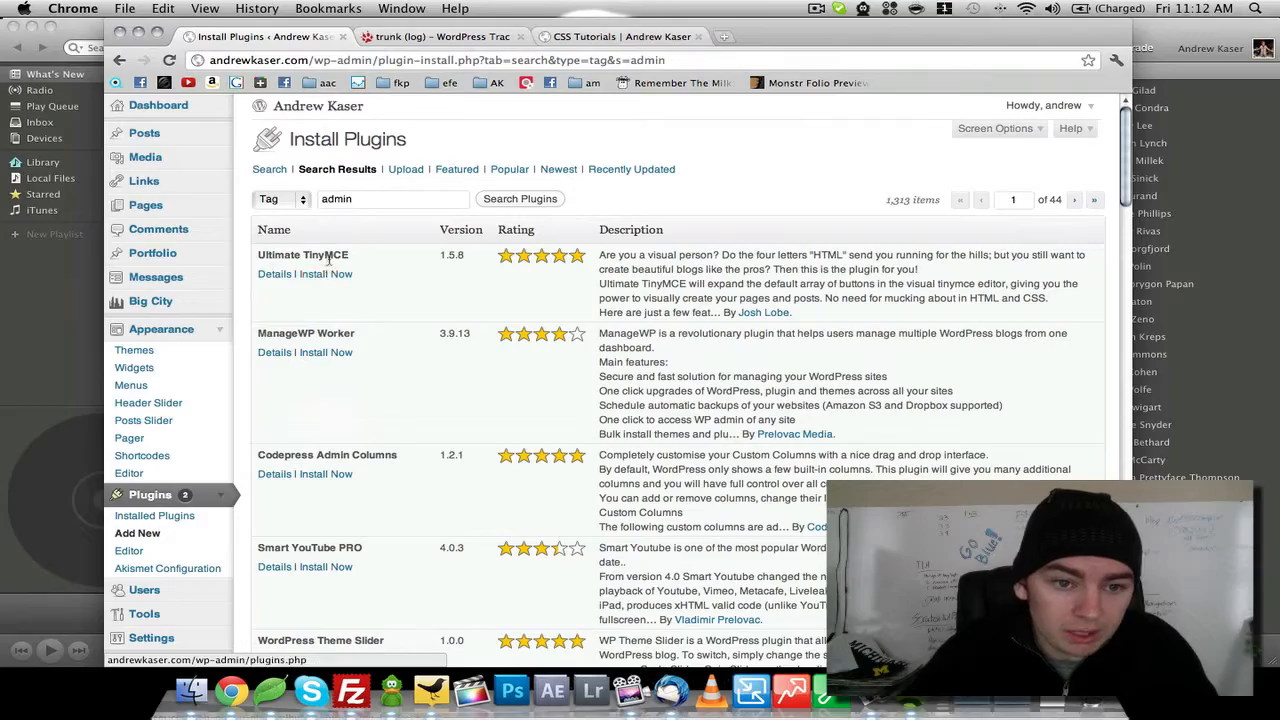
pyautogui.scroll(-4, 393, 347)
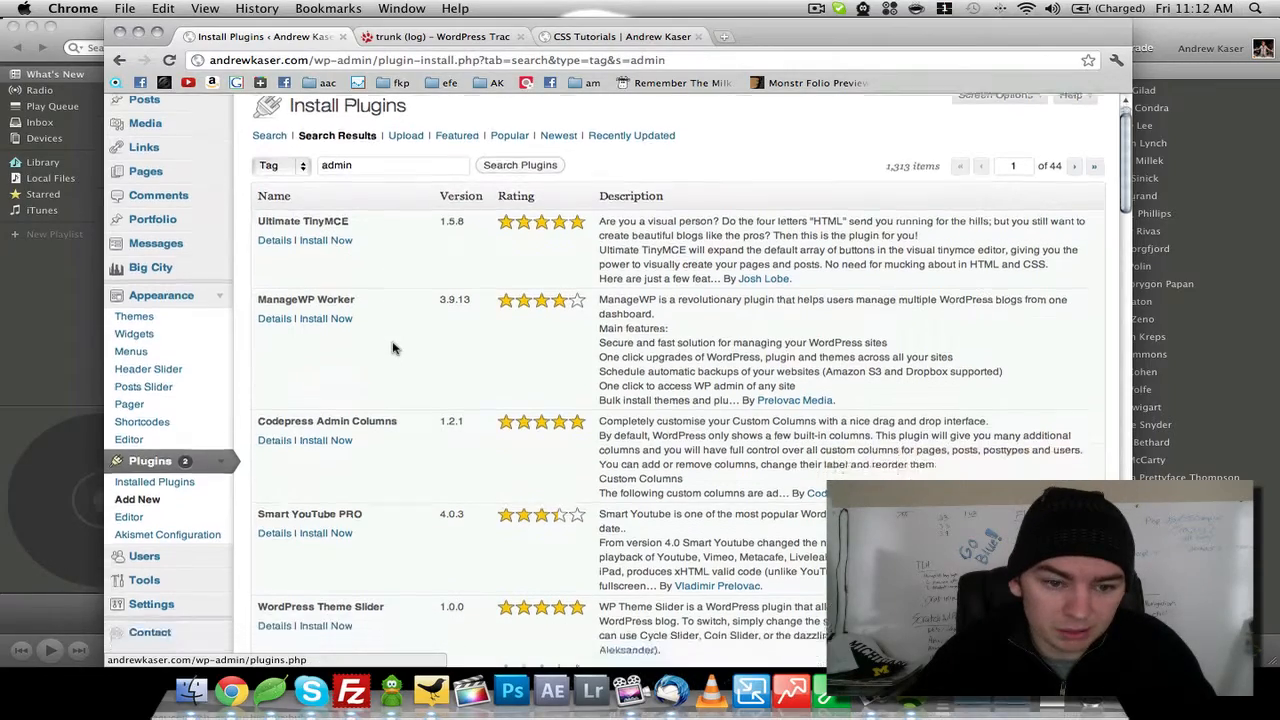
pyautogui.scroll(-4, 407, 350)
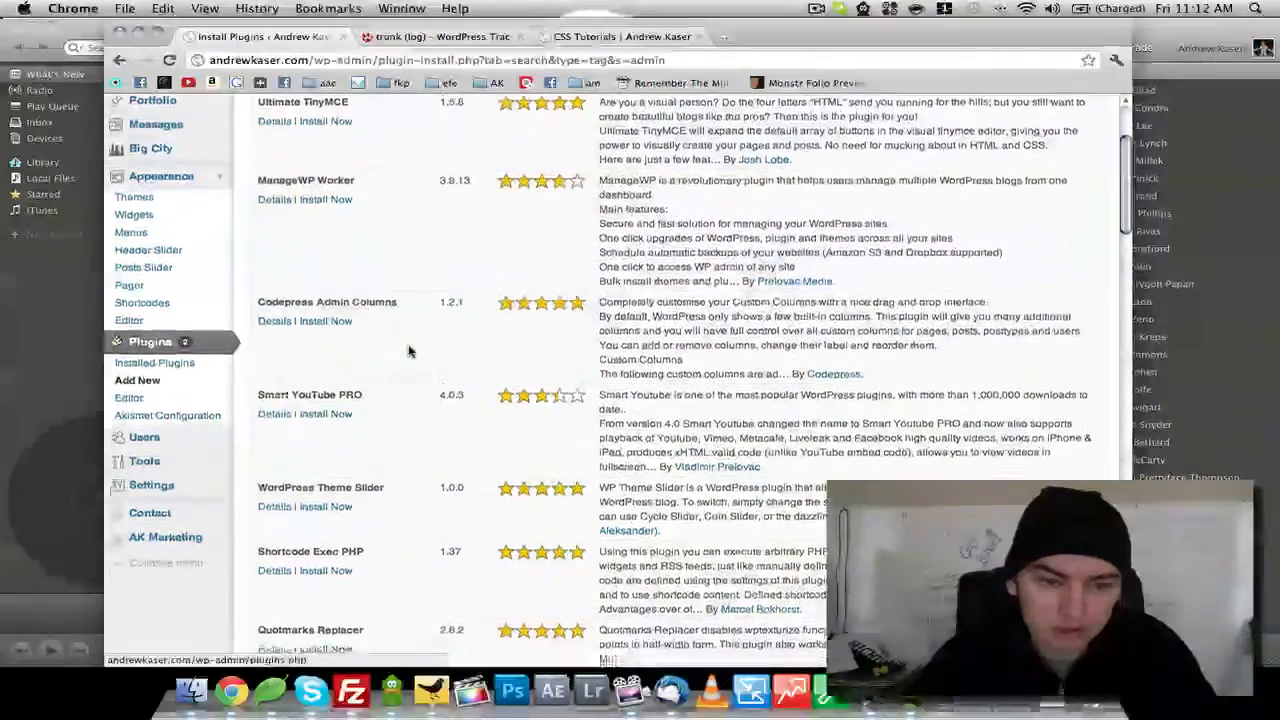
pyautogui.scroll(-3, 436, 352)
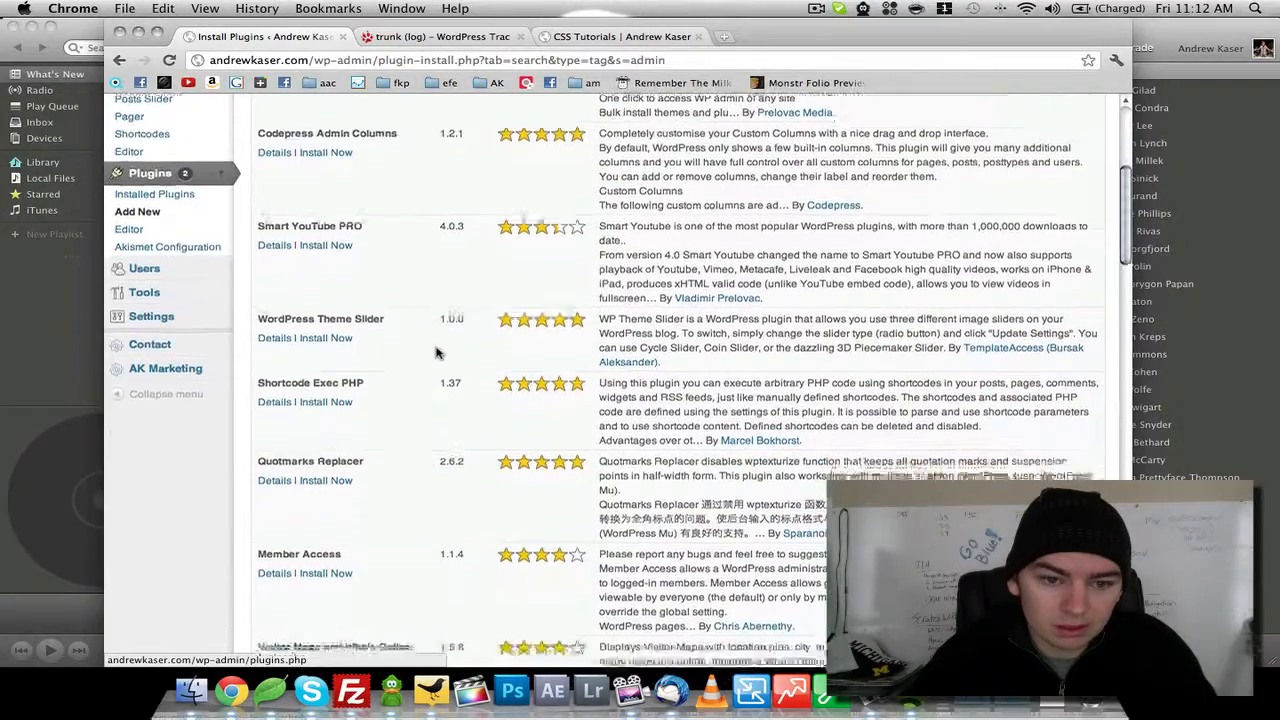
pyautogui.scroll(-1, 436, 352)
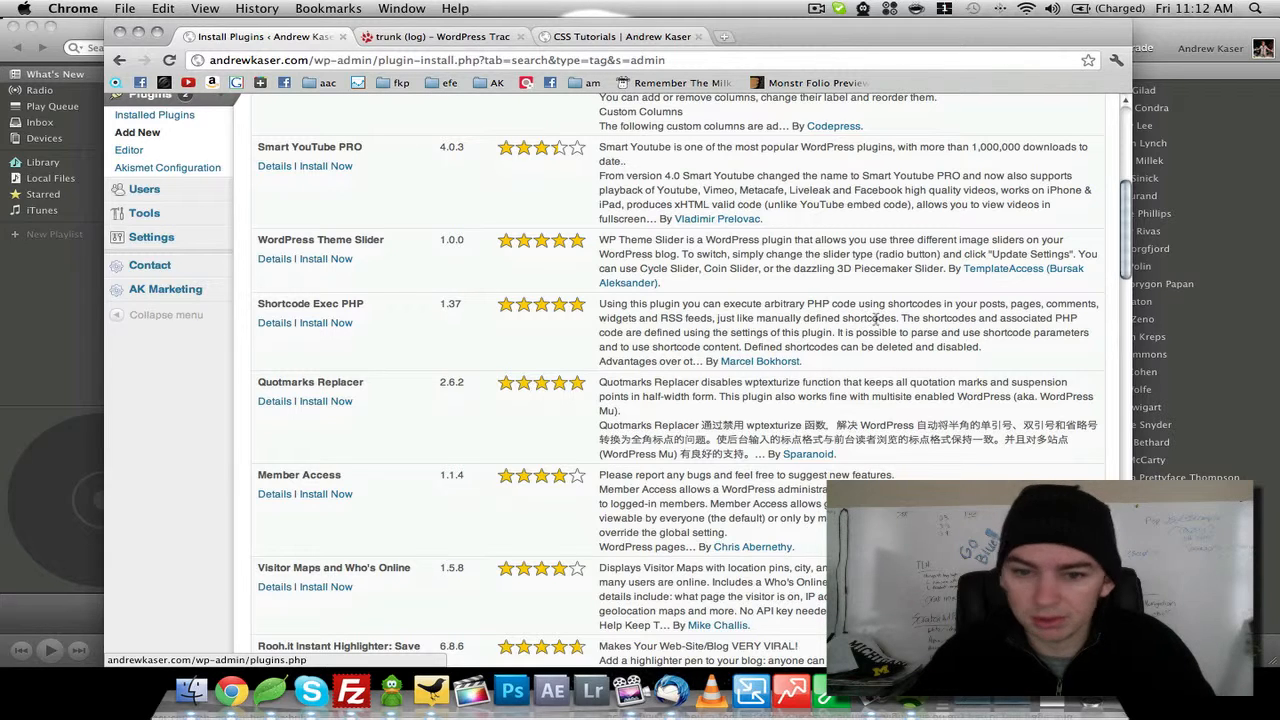
pyautogui.click(341, 323)
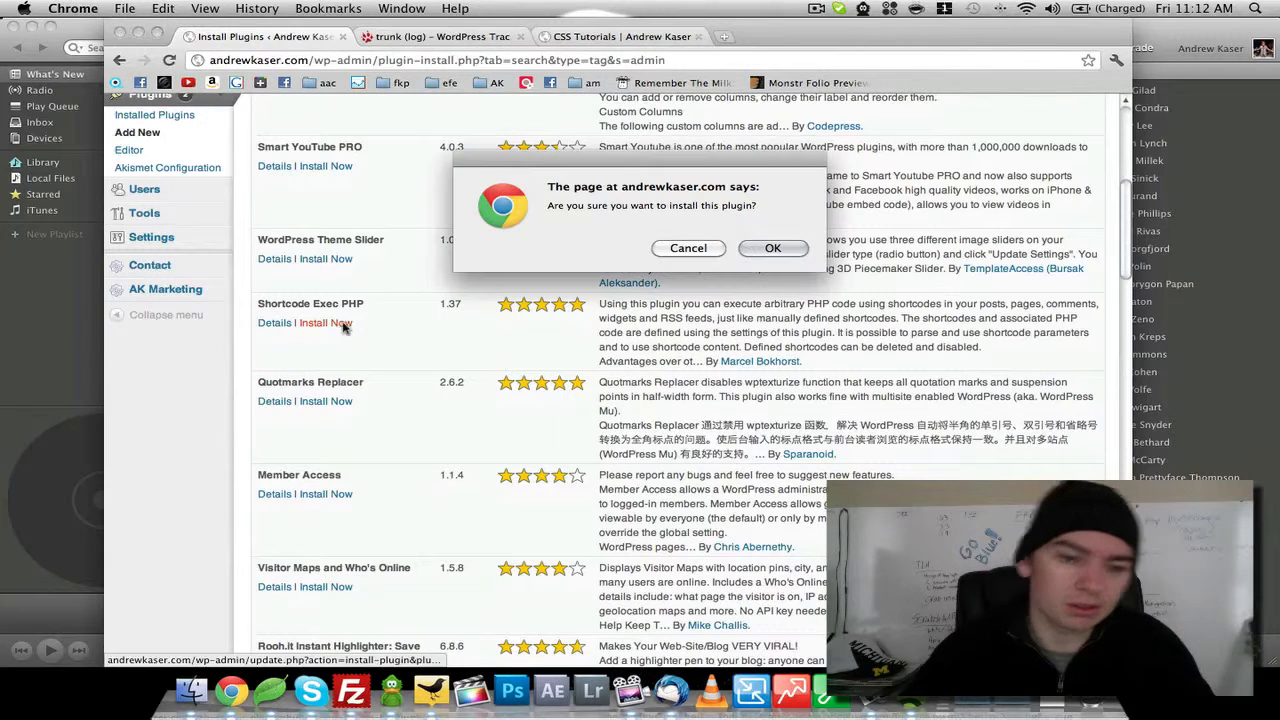
pyautogui.click(770, 250)
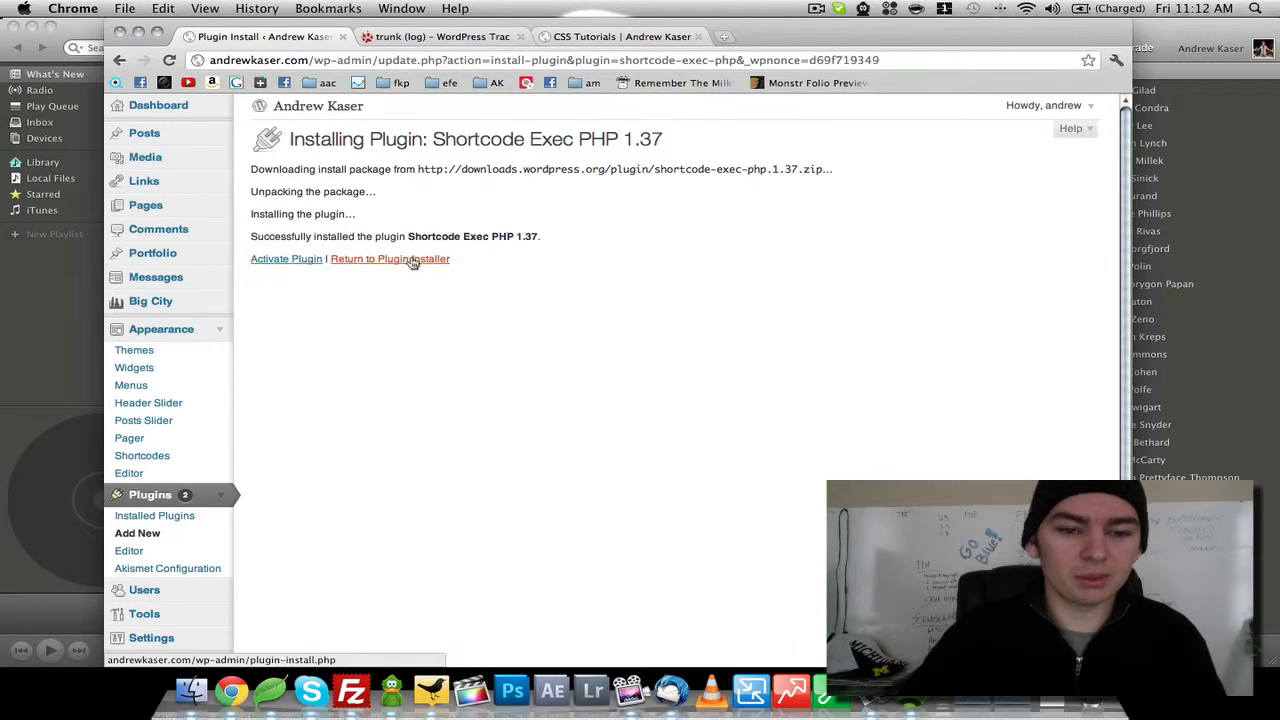
pyautogui.click(305, 262)
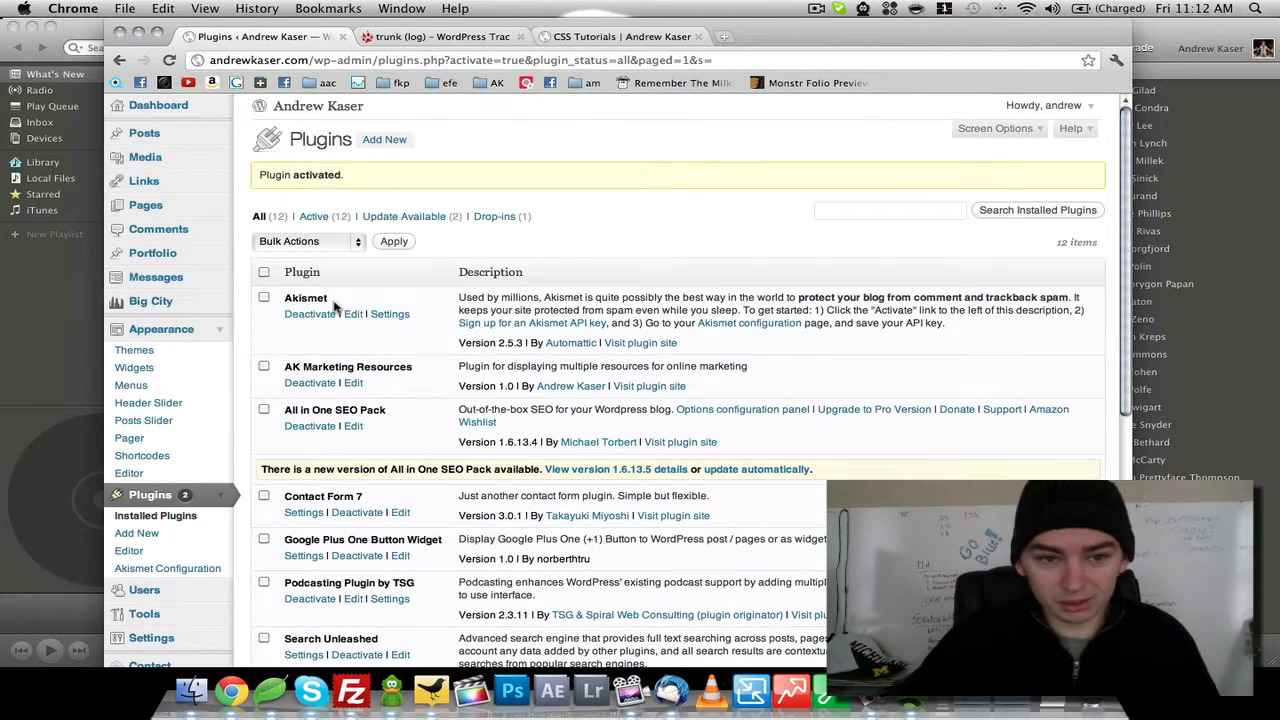
# Expand the Settings and Tools sections of the admin menu and open the Shortcode Exec PHP page.
pyautogui.scroll(-5, 335, 306)
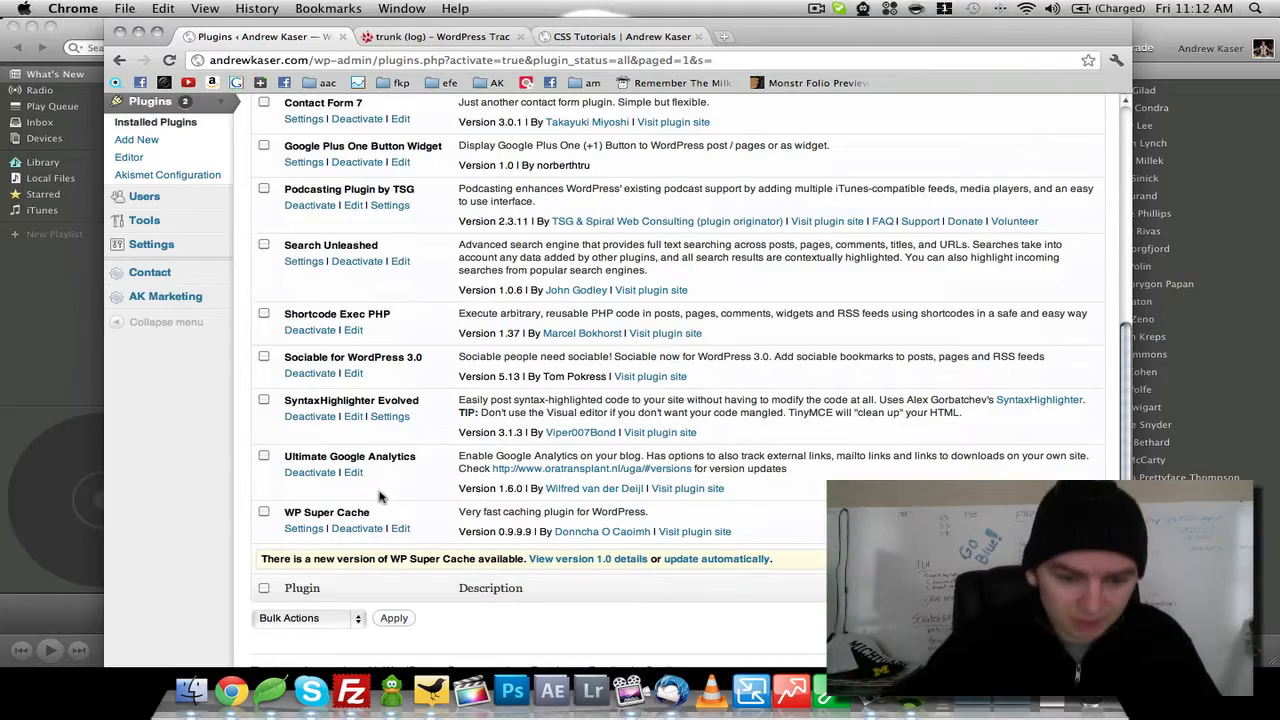
pyautogui.scroll(1, 379, 497)
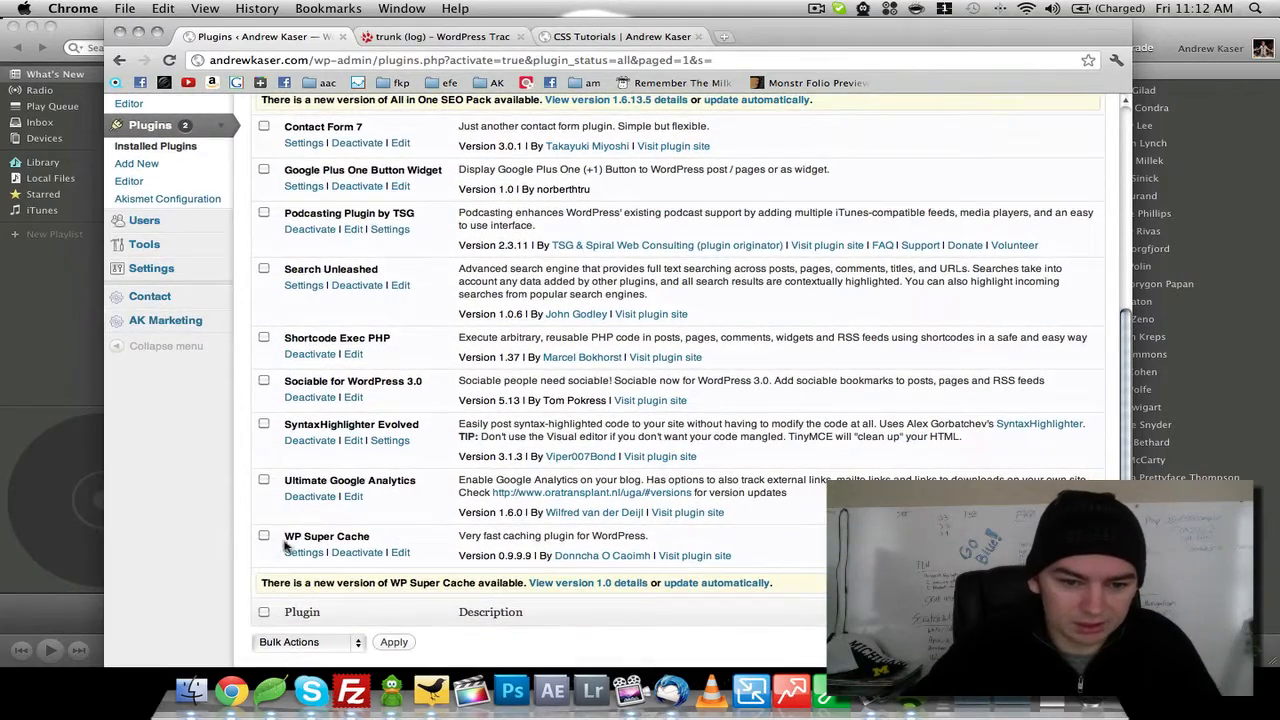
pyautogui.scroll(2, 330, 540)
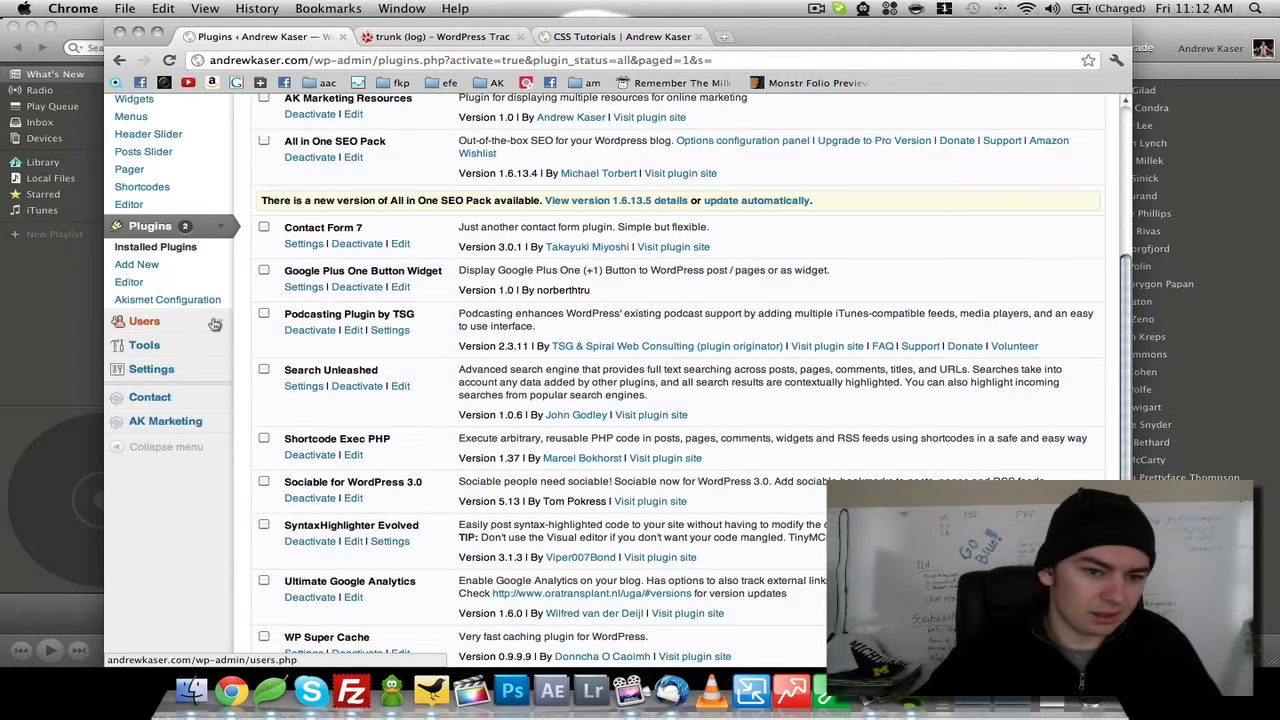
pyautogui.click(220, 371)
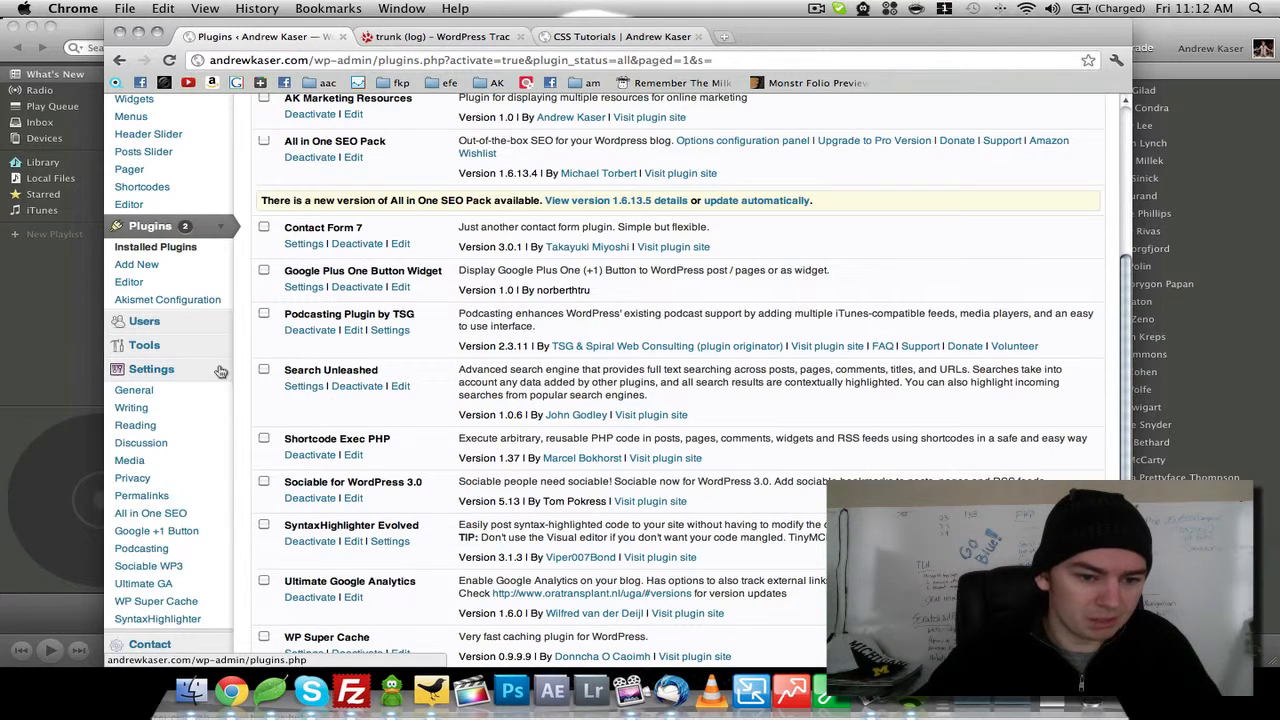
pyautogui.scroll(-1, 160, 520)
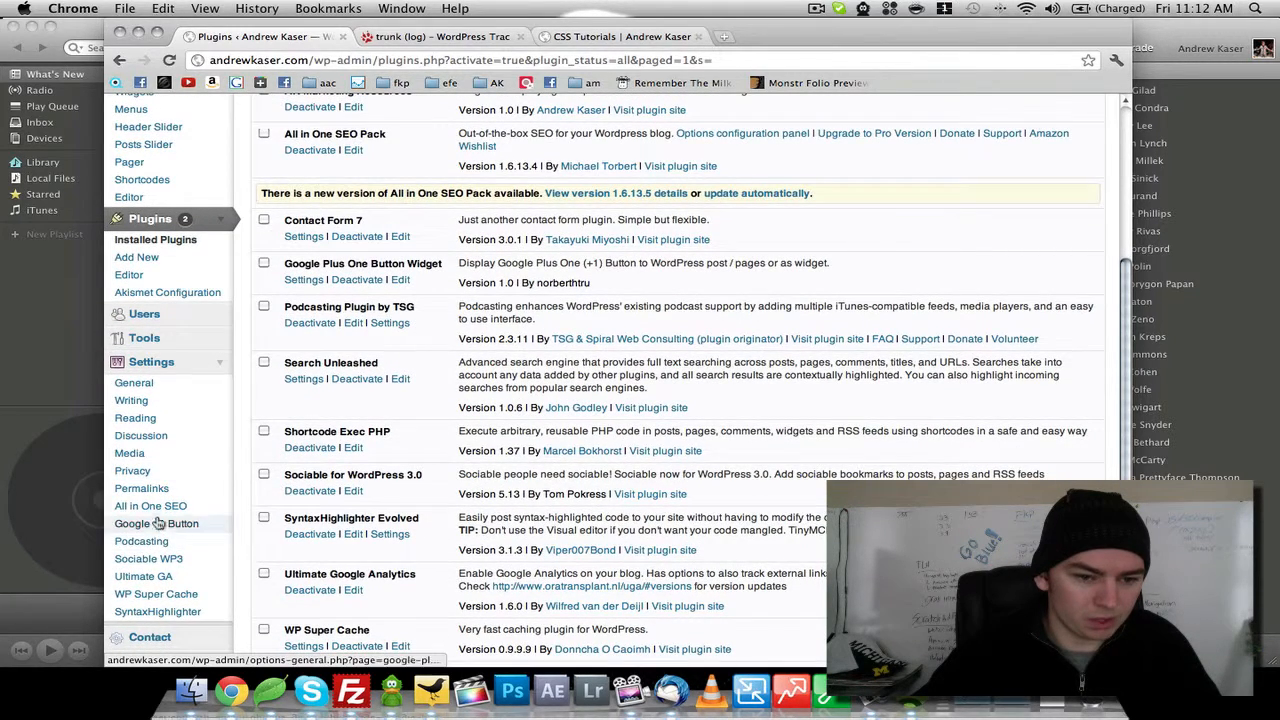
pyautogui.click(220, 341)
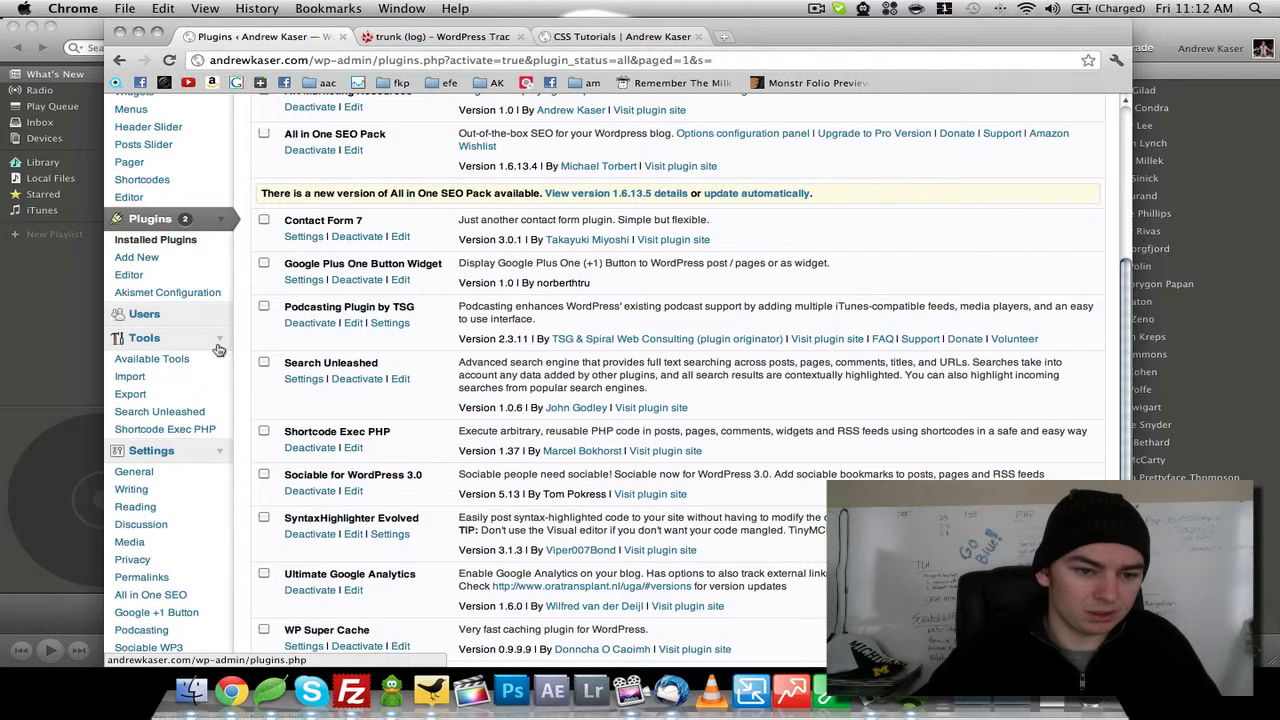
pyautogui.click(153, 433)
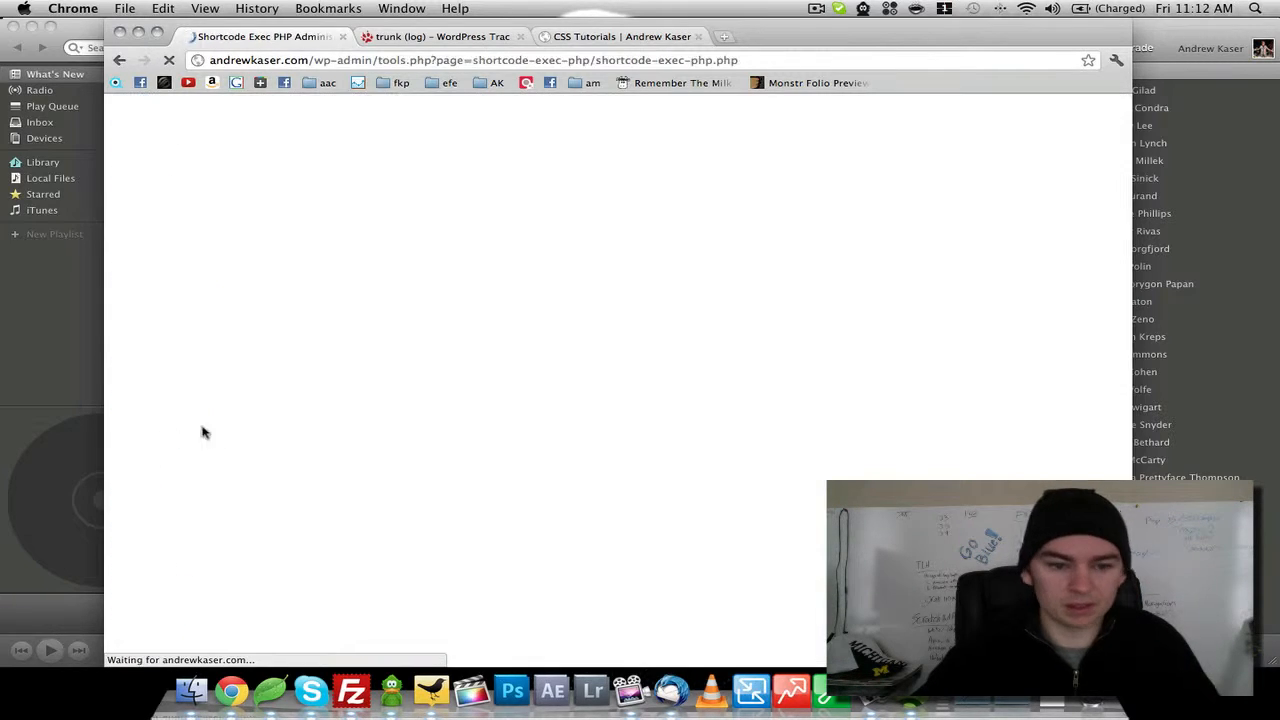
# Examine the options, import/export area and shortcode code editors on the Shortcode Exec PHP administration page.
pyautogui.scroll(-10, 177, 514)
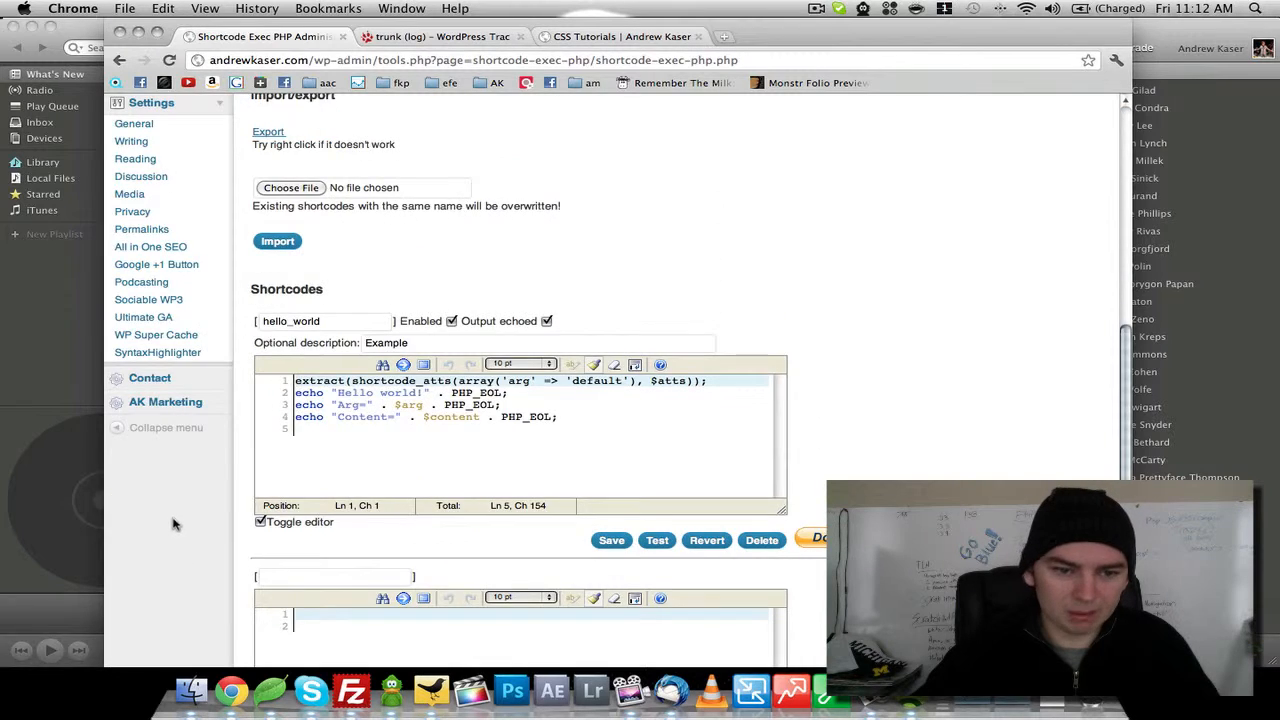
pyautogui.scroll(5, 172, 500)
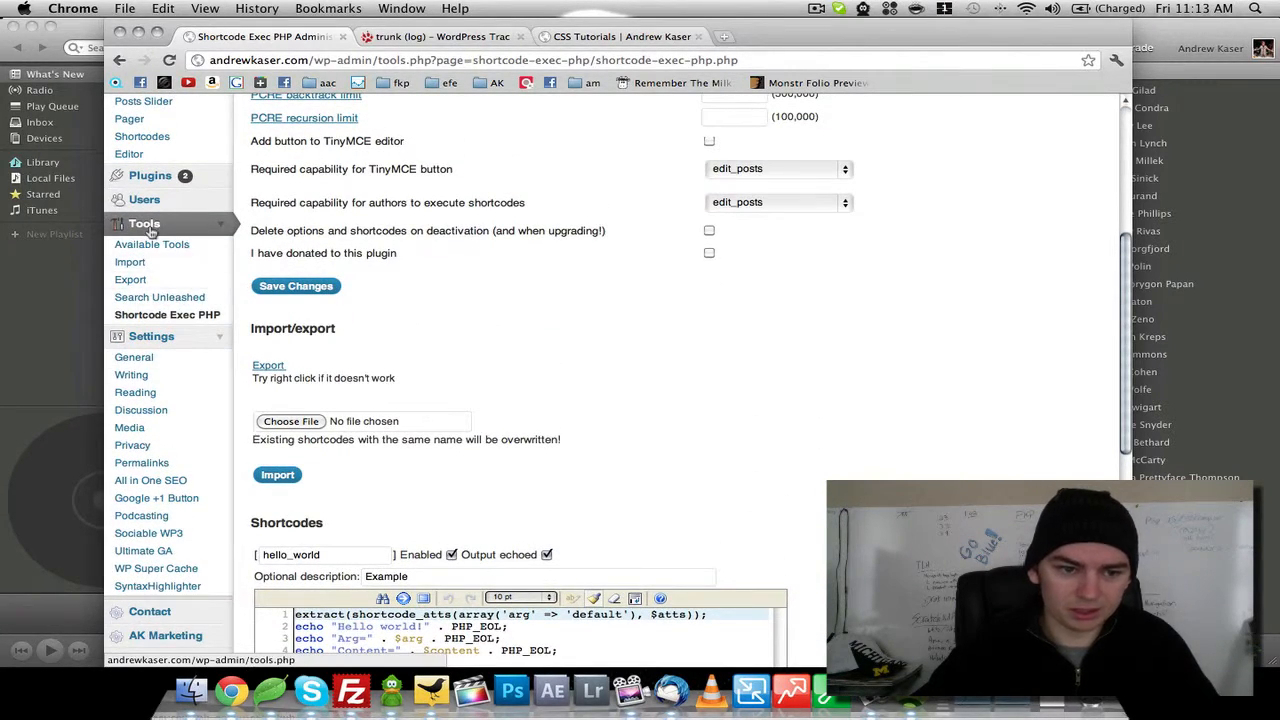
pyautogui.scroll(-1, 152, 350)
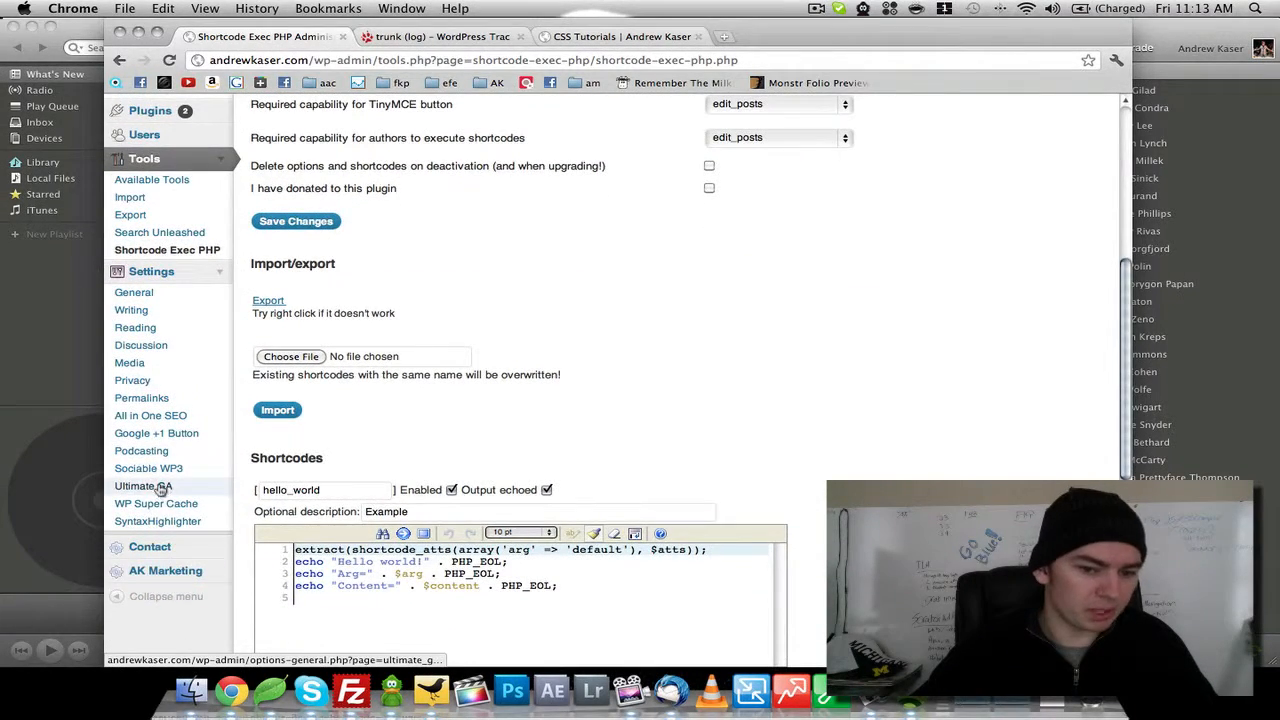
pyautogui.scroll(-3, 160, 490)
pyautogui.scroll(-3, 370, 480)
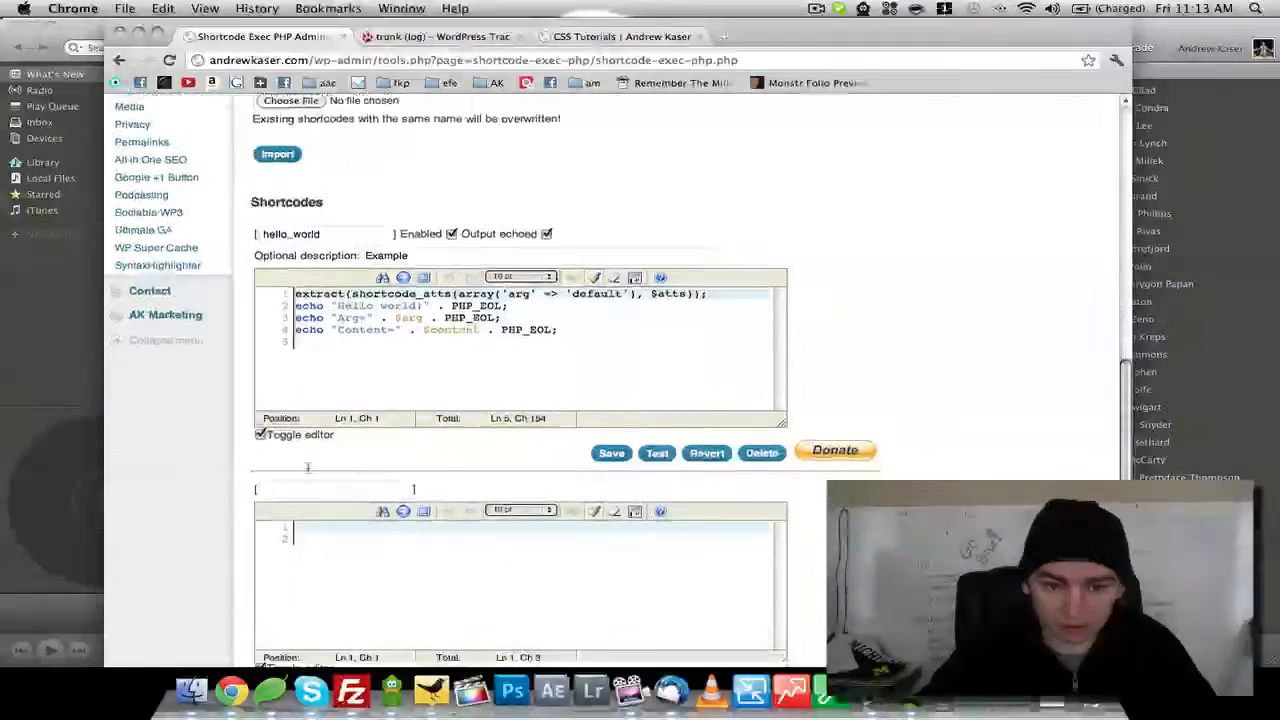
pyautogui.scroll(-5, 310, 470)
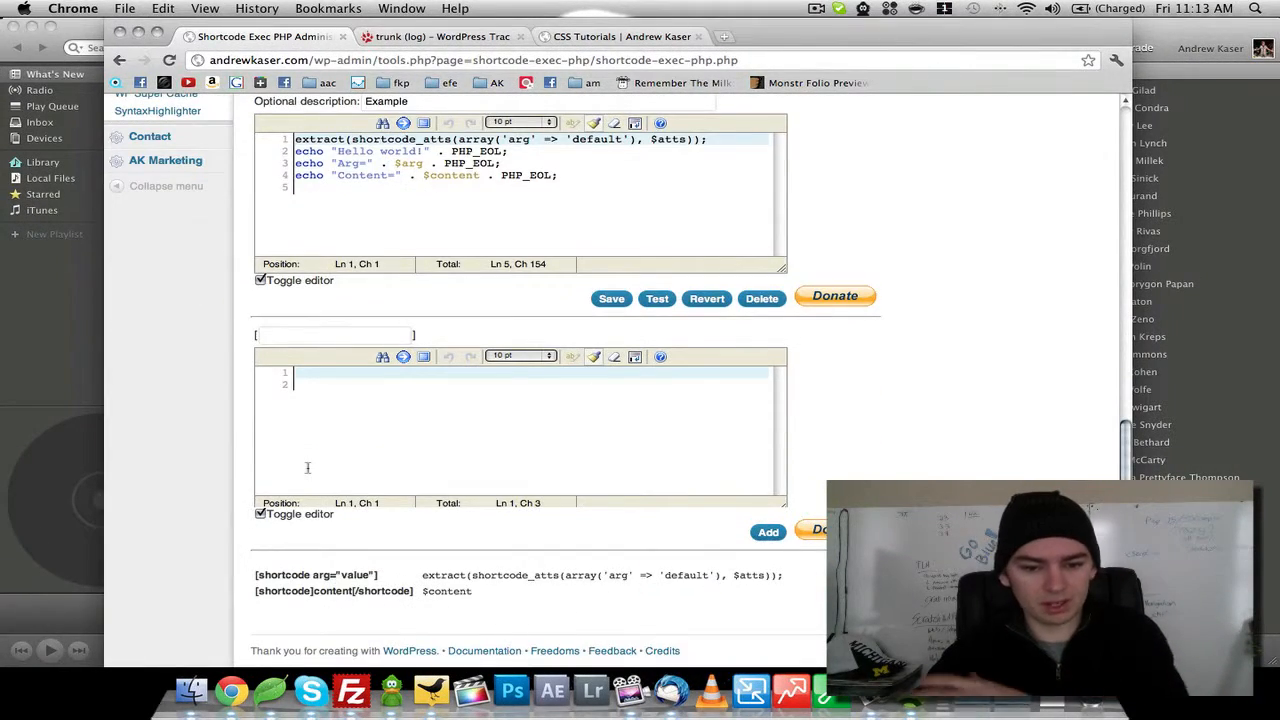
pyautogui.scroll(12, 250, 410)
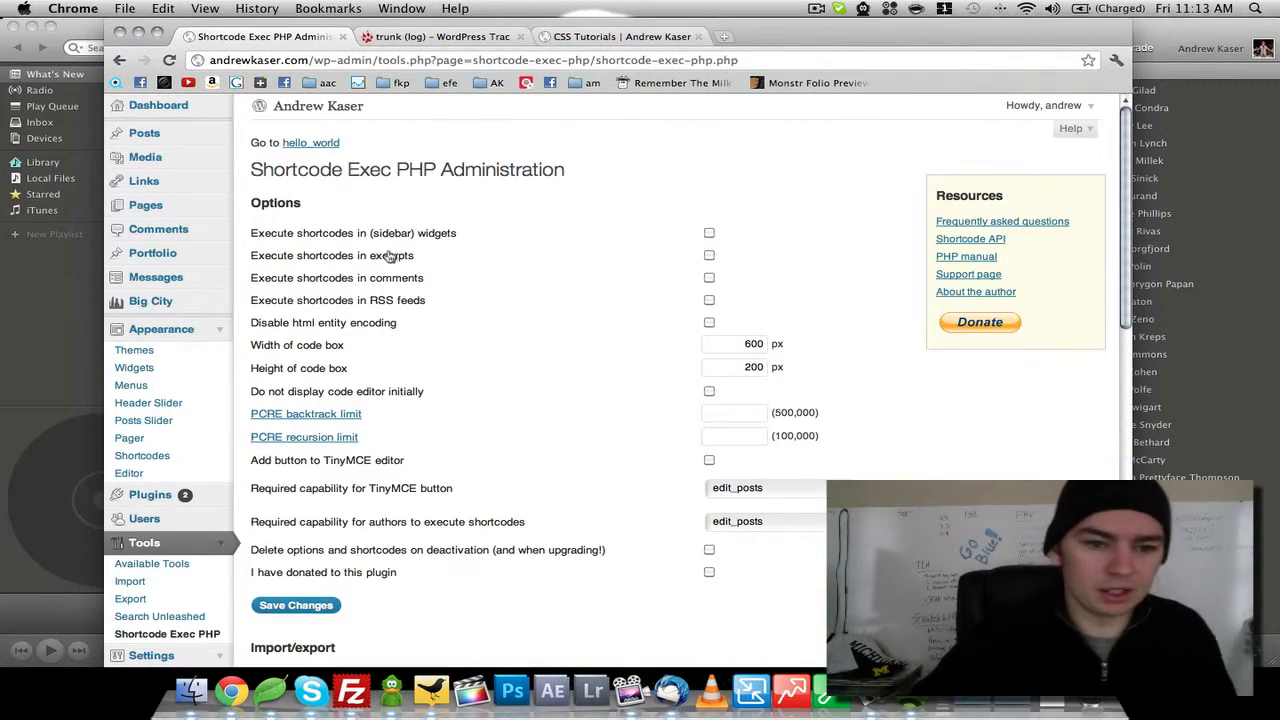
# Update the All in One SEO Pack plugin automatically from the list of installed plugins.
pyautogui.click(176, 496)
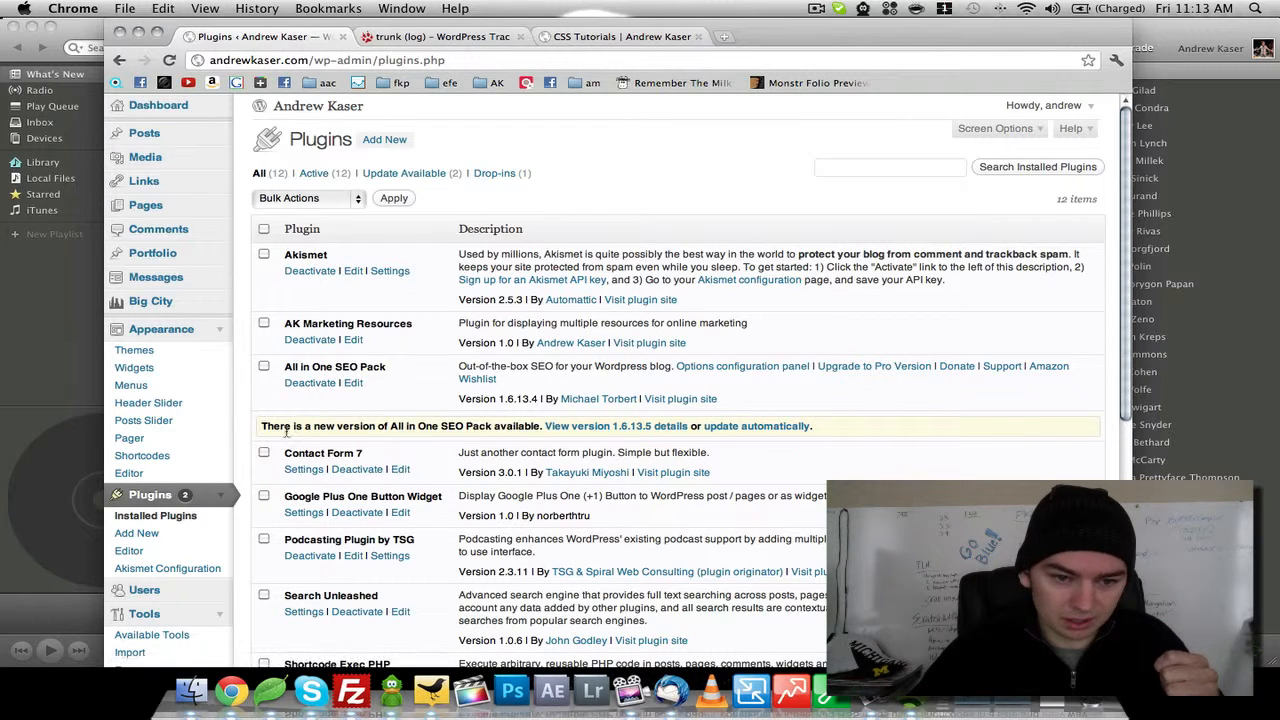
pyautogui.click(745, 430)
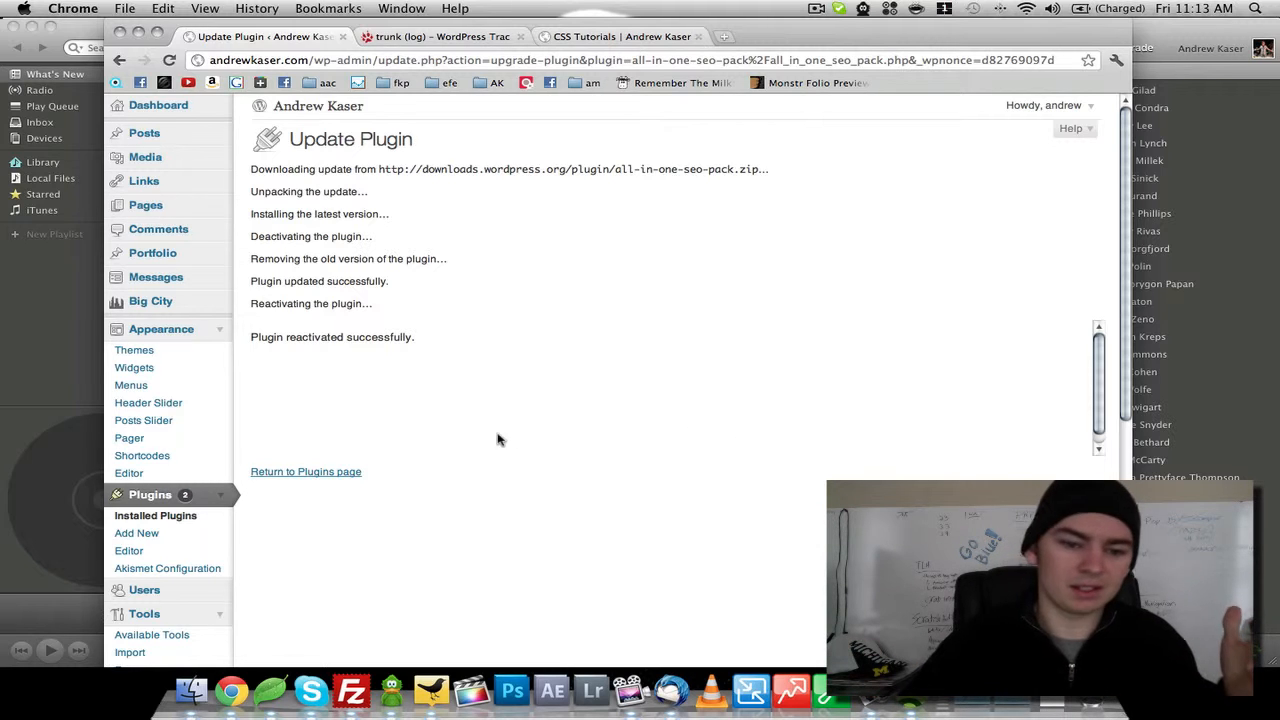
pyautogui.moveTo(284, 198); pyautogui.dragTo(425, 318)
pyautogui.click(339, 251)
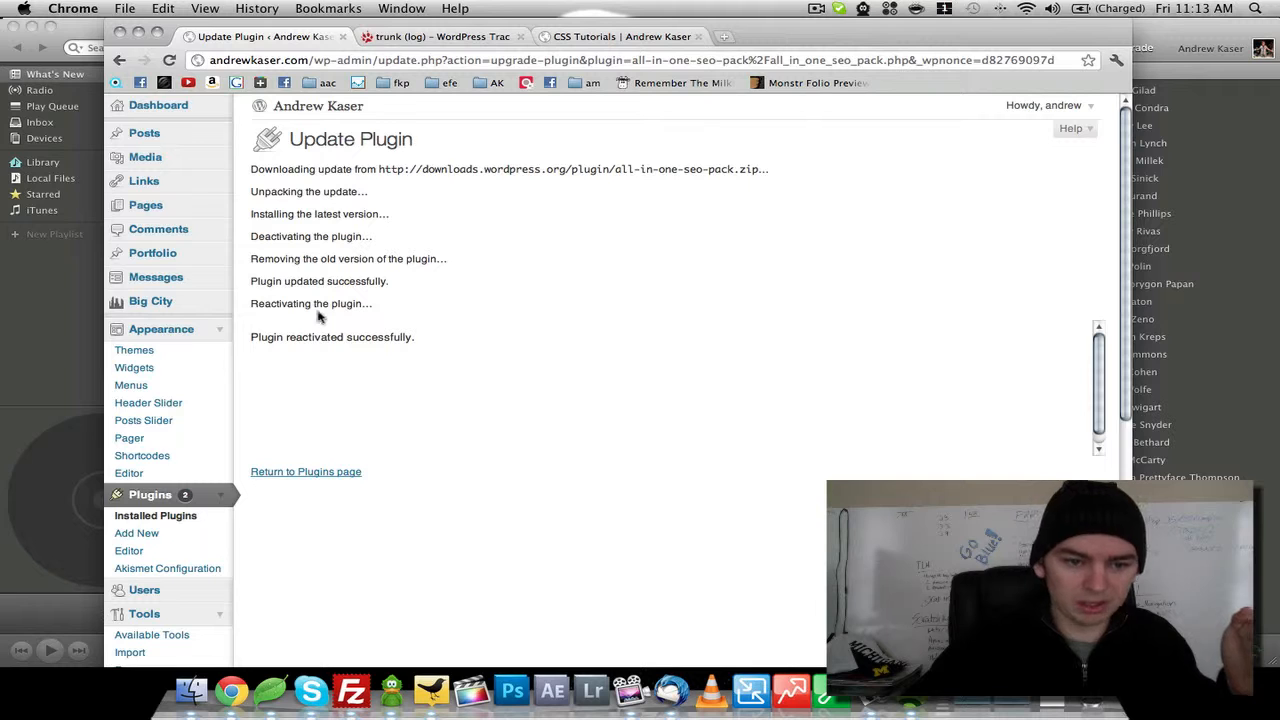
# Update the WP Super Cache plugin automatically and go back to the list of installed plugins.
pyautogui.click(311, 473)
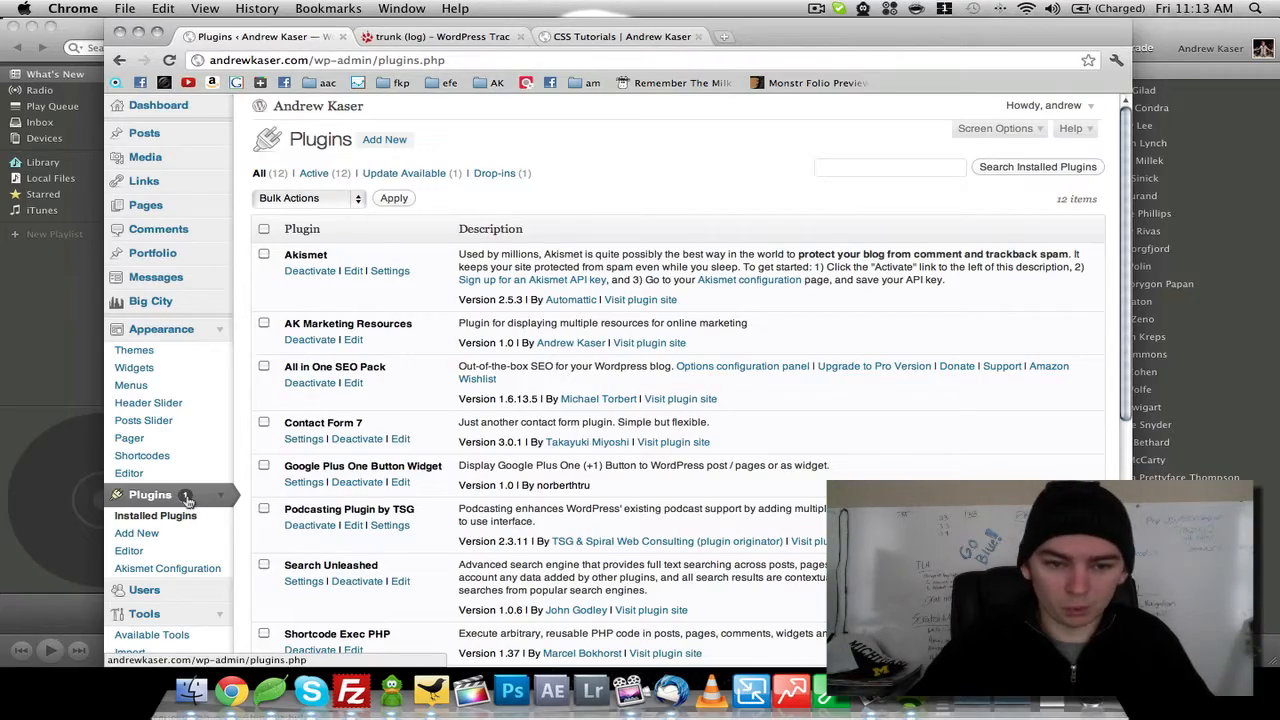
pyautogui.scroll(-10, 416, 457)
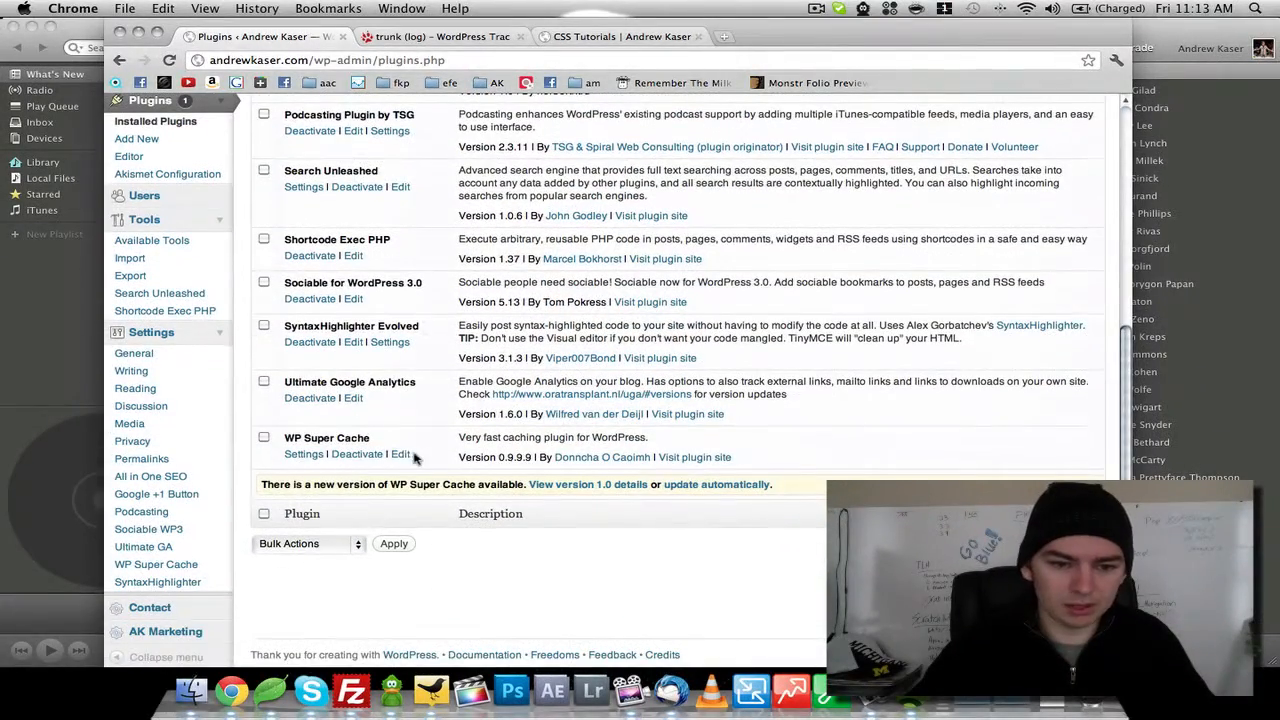
pyautogui.click(670, 484)
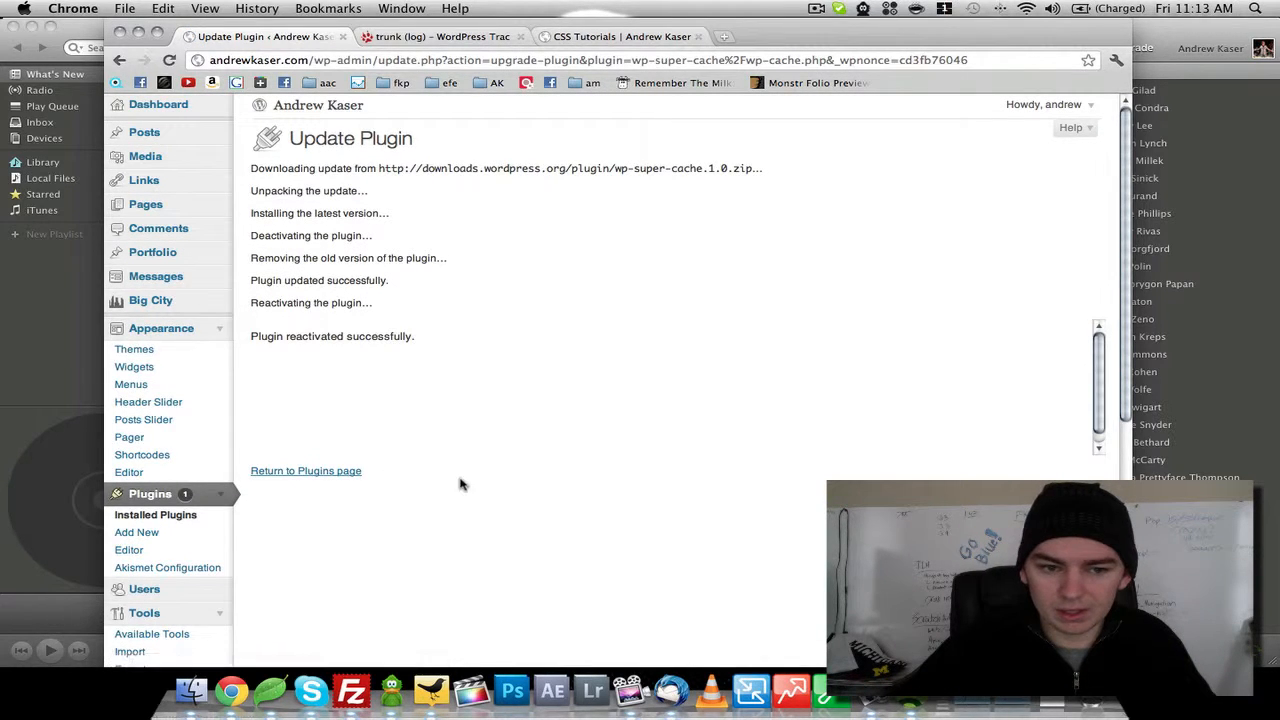
pyautogui.click(342, 473)
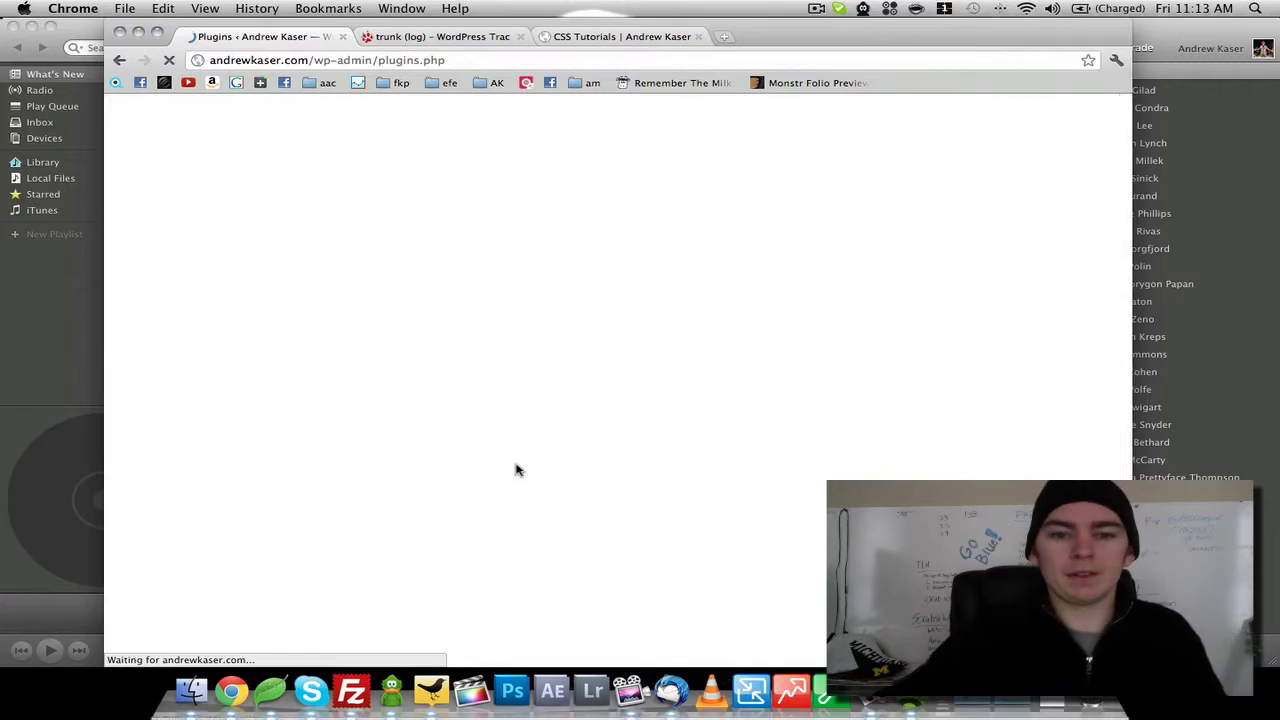
pyautogui.scroll(-10, 535, 345)
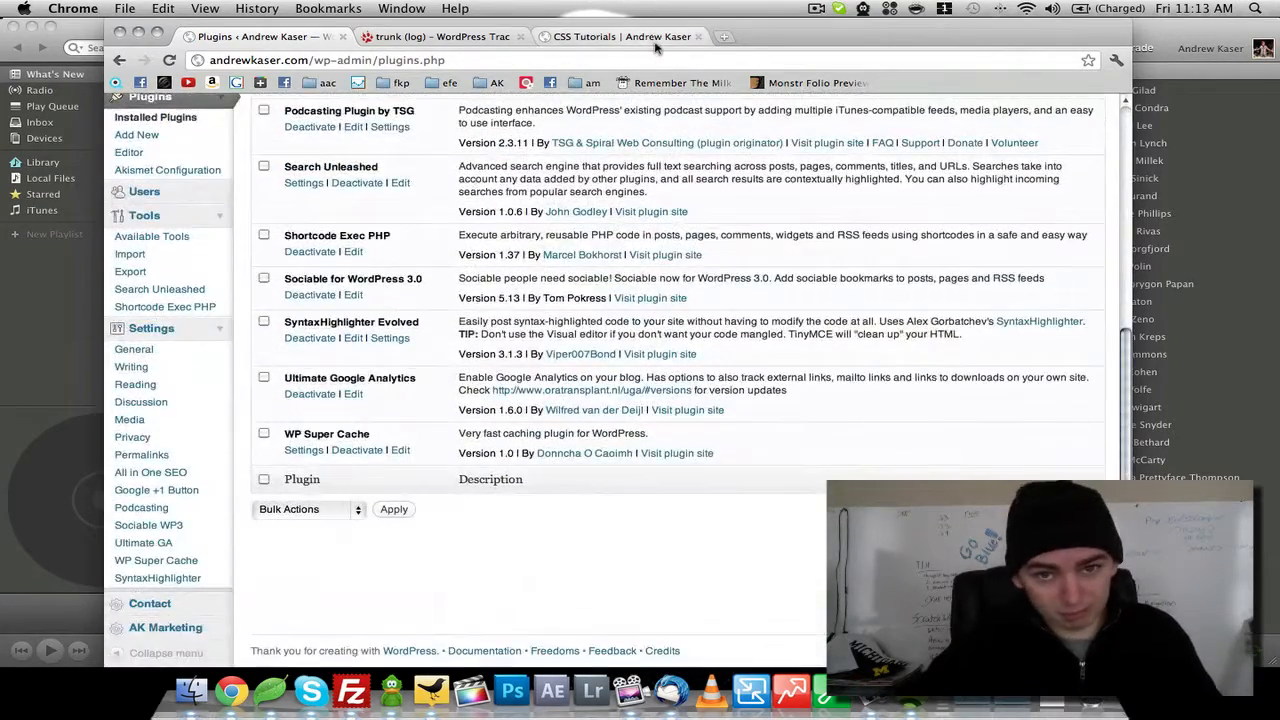
# Open the public site's home page through its logo and look over the posts after the plugin updates.
pyautogui.click(655, 37)
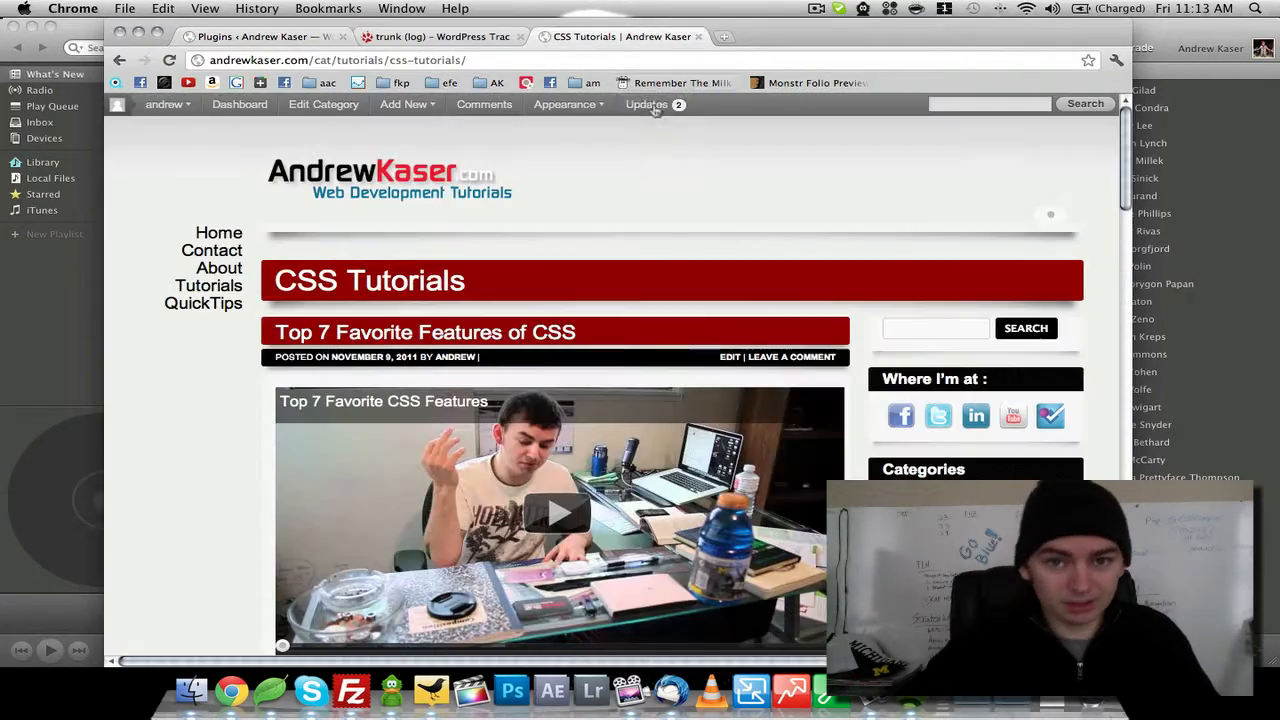
pyautogui.click(331, 188)
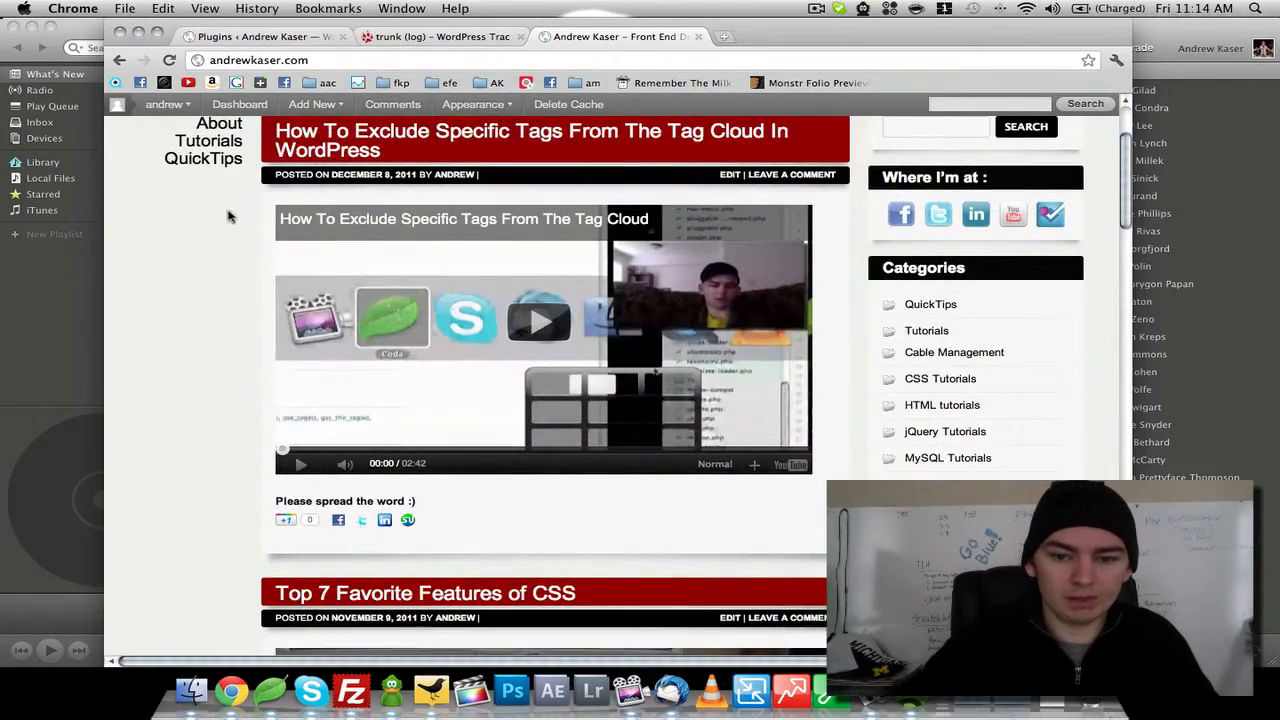
pyautogui.scroll(-15, 180, 215)
pyautogui.scroll(15, 183, 219)
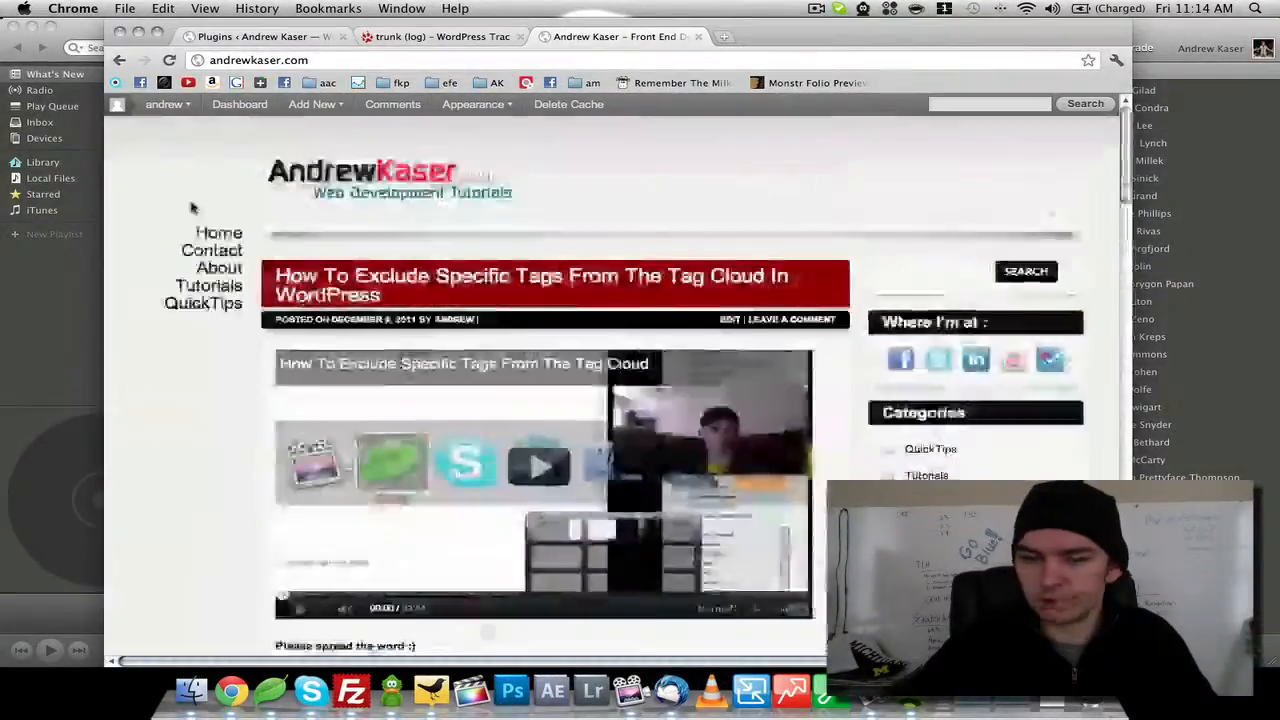
# Return to the admin area's plugin page and review the list of installed plugins.
pyautogui.click(265, 37)
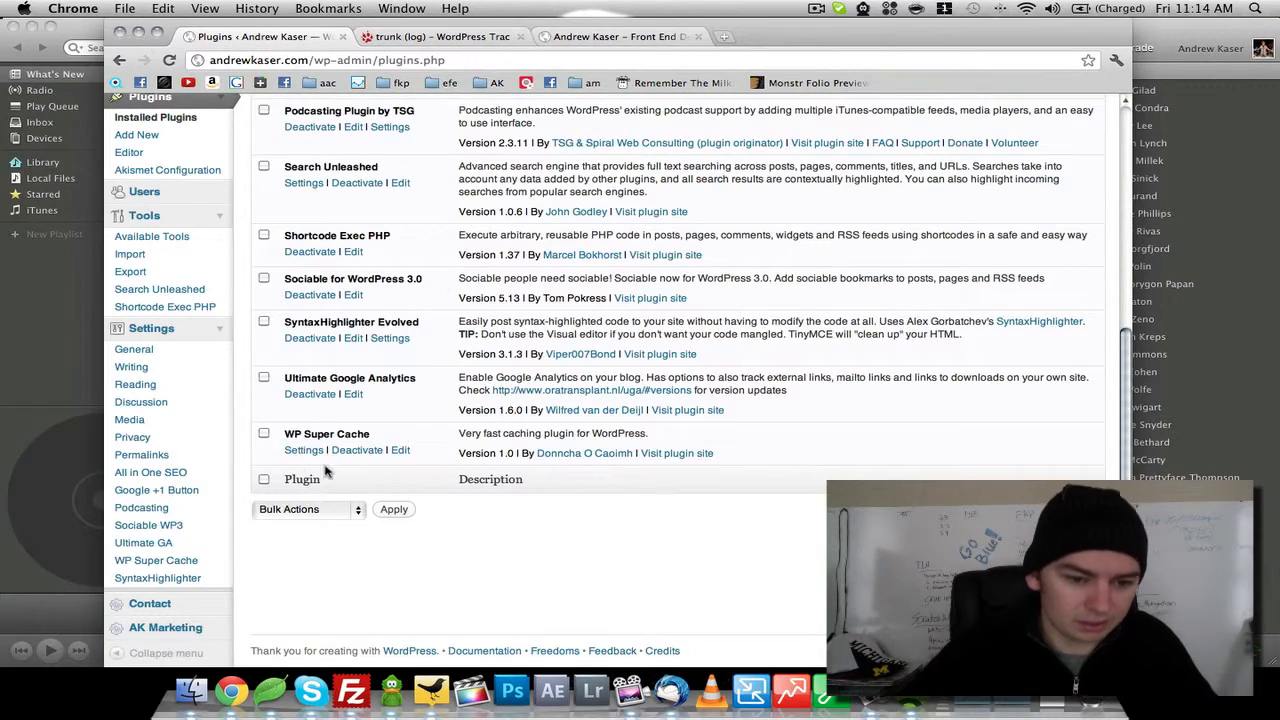
pyautogui.scroll(3, 168, 247)
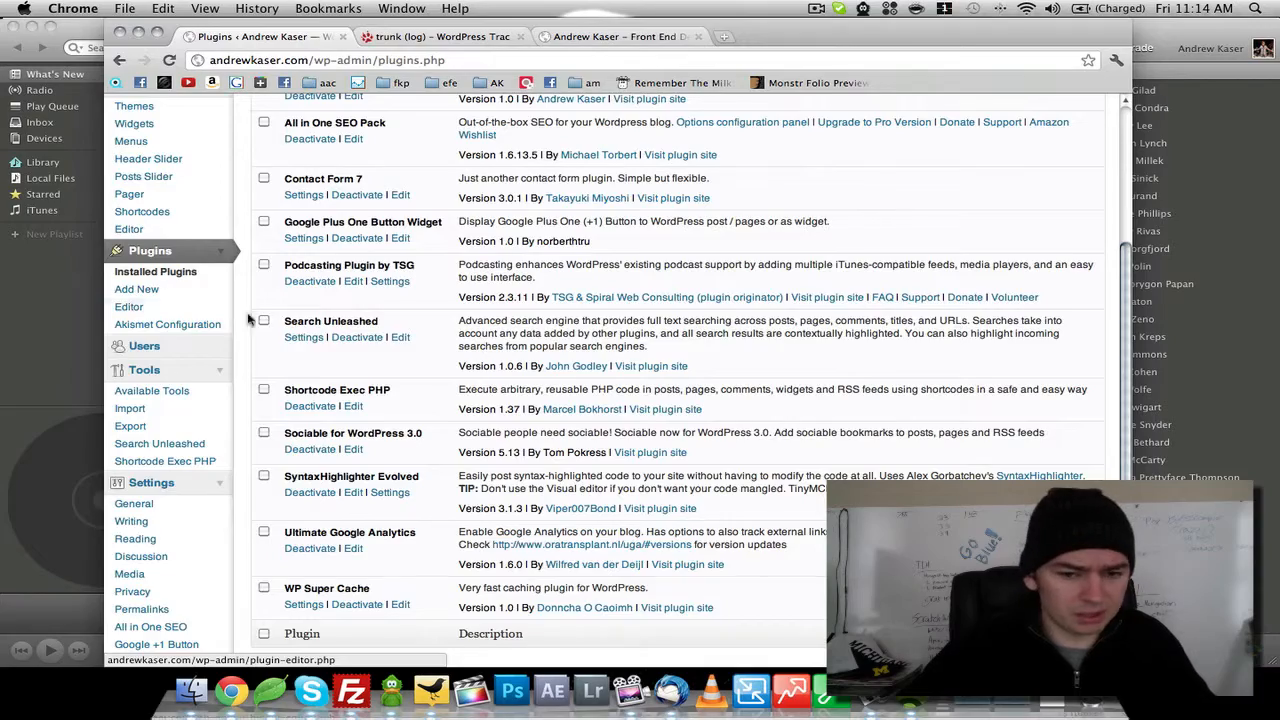
pyautogui.scroll(5, 258, 323)
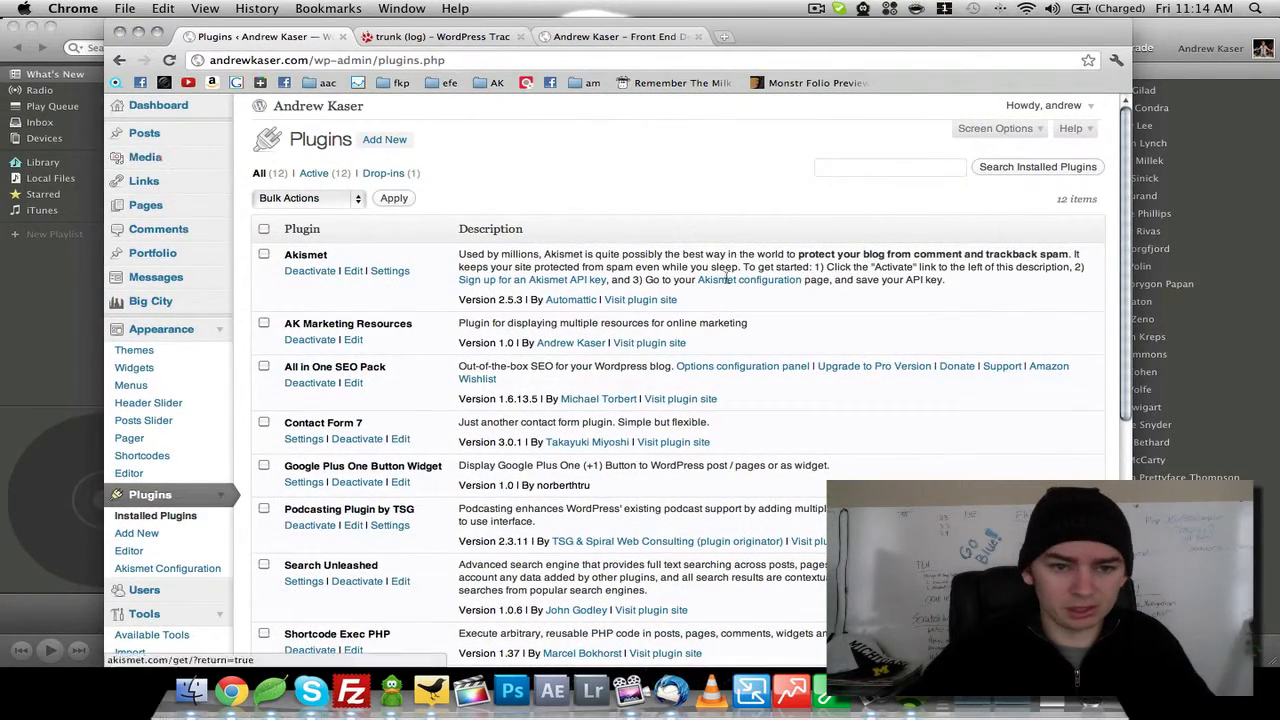
# Open the page for adding new plugins from the list of installed plugins.
pyautogui.scroll(-3, 256, 292)
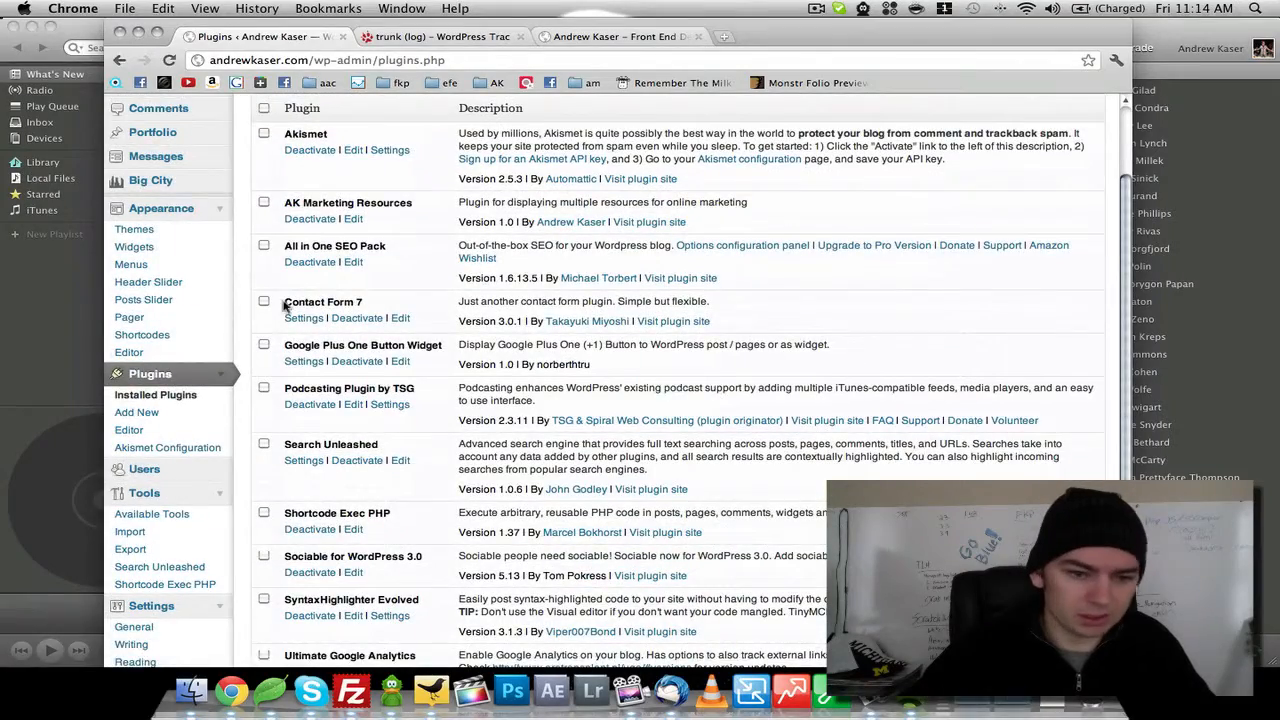
pyautogui.click(138, 399)
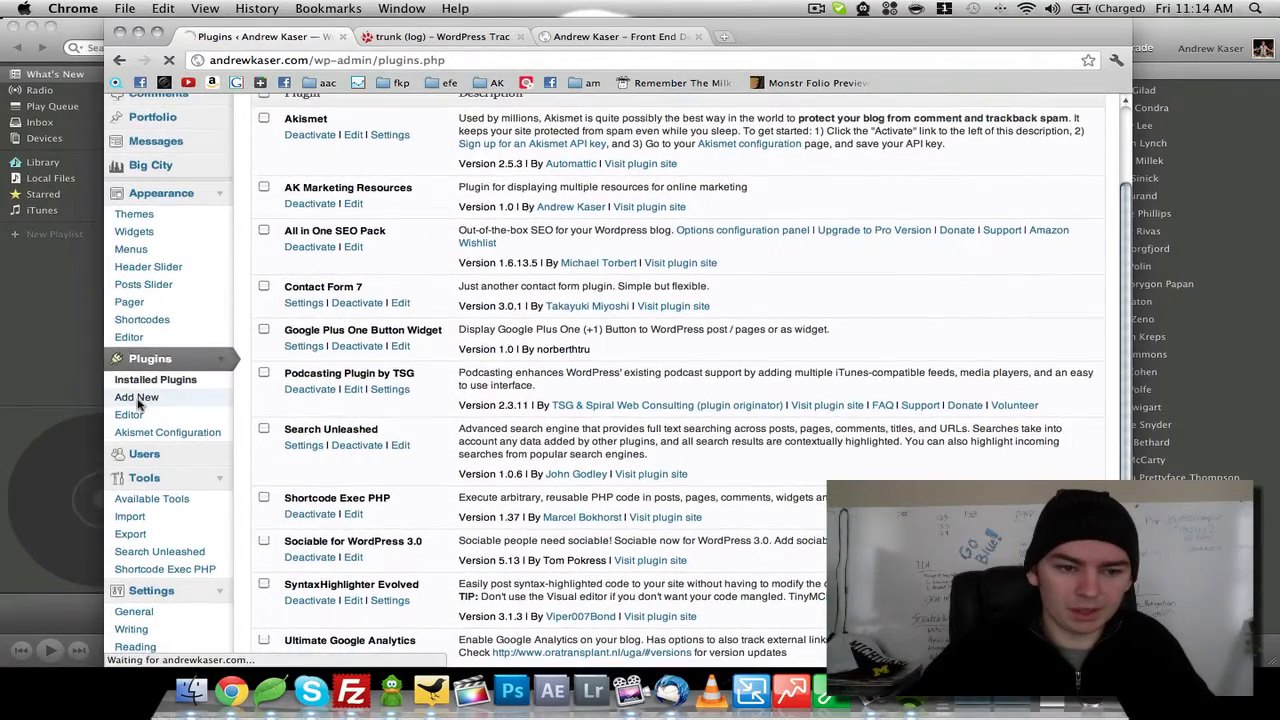
pyautogui.scroll(-1, 444, 300)
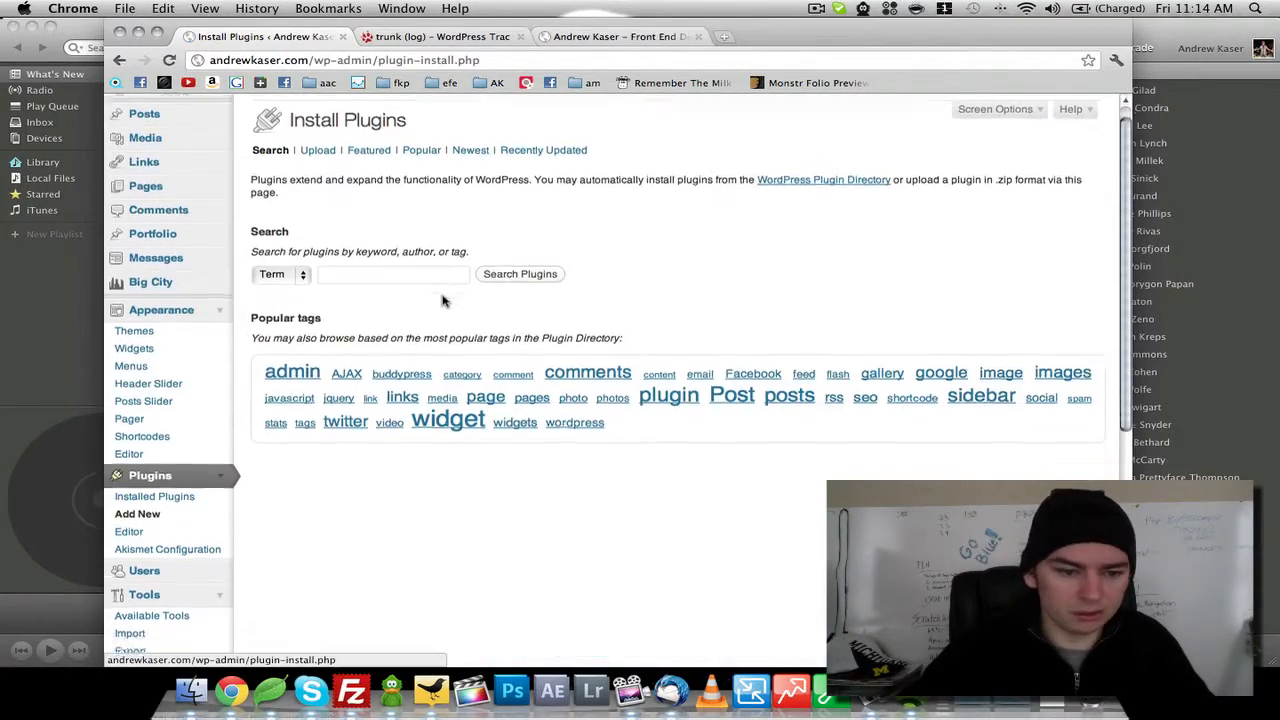
# Open the plugin editor and load the Contact Form 7 plugin for editing.
pyautogui.scroll(-3, 444, 300)
pyautogui.click(129, 400)
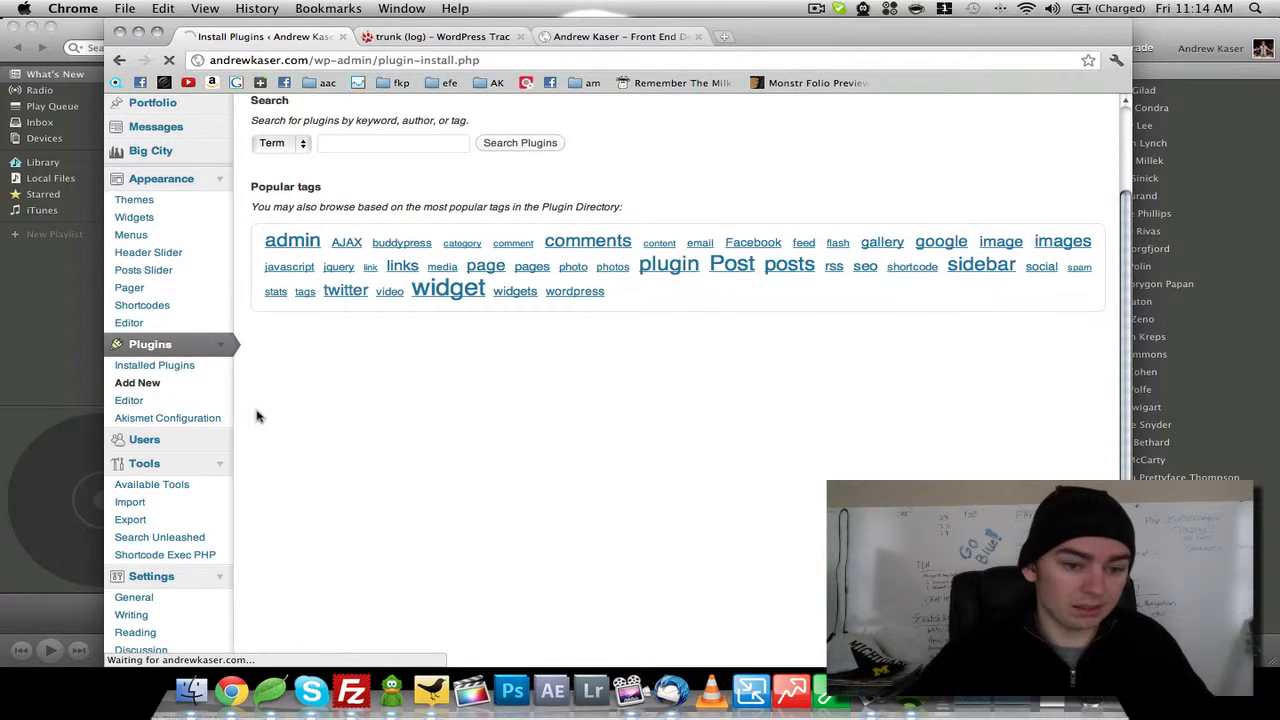
pyautogui.click(988, 172)
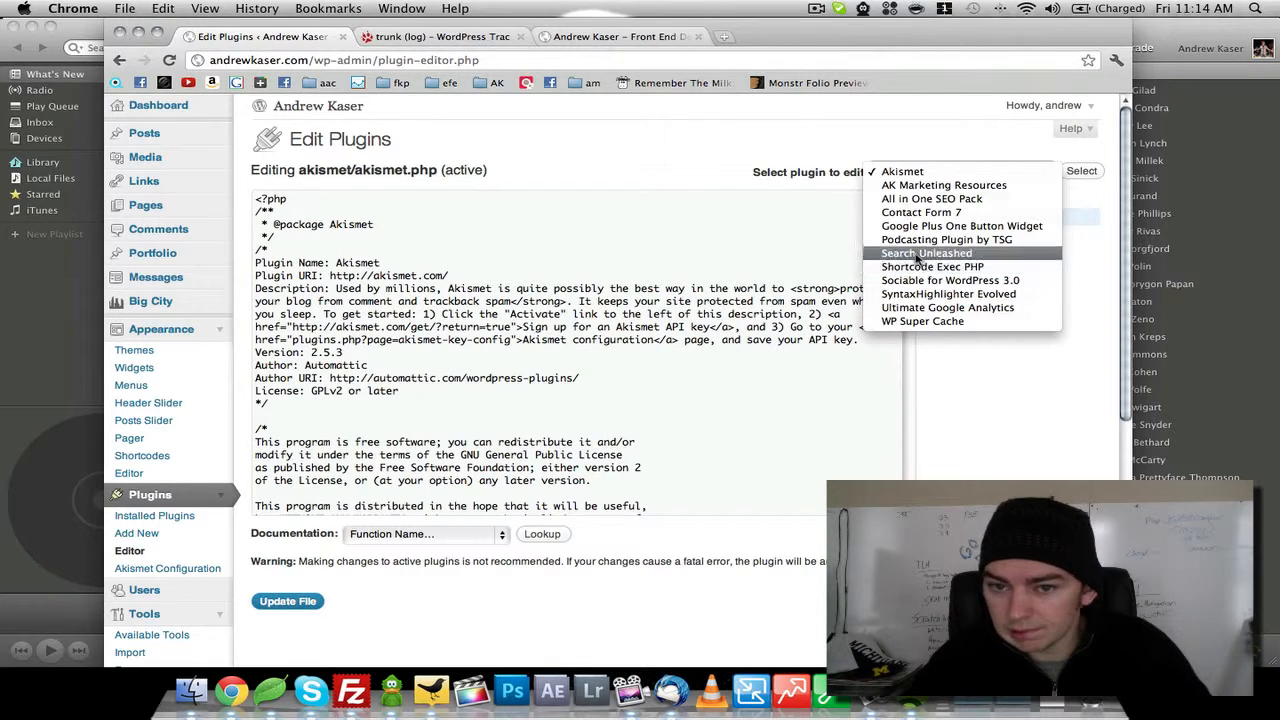
pyautogui.click(917, 215)
pyautogui.click(1078, 172)
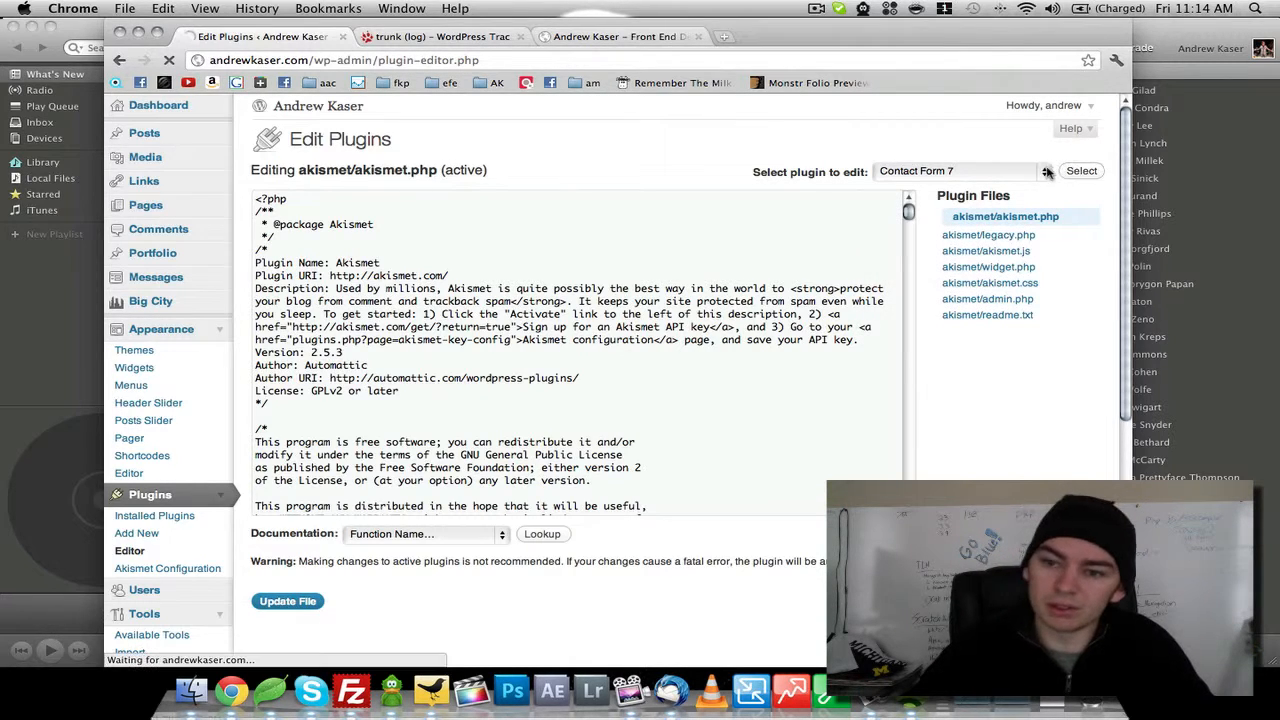
# Look through the code of wp-contact-form-7.php and the list of files belonging to the Contact Form 7 plugin.
pyautogui.scroll(-1, 1068, 184)
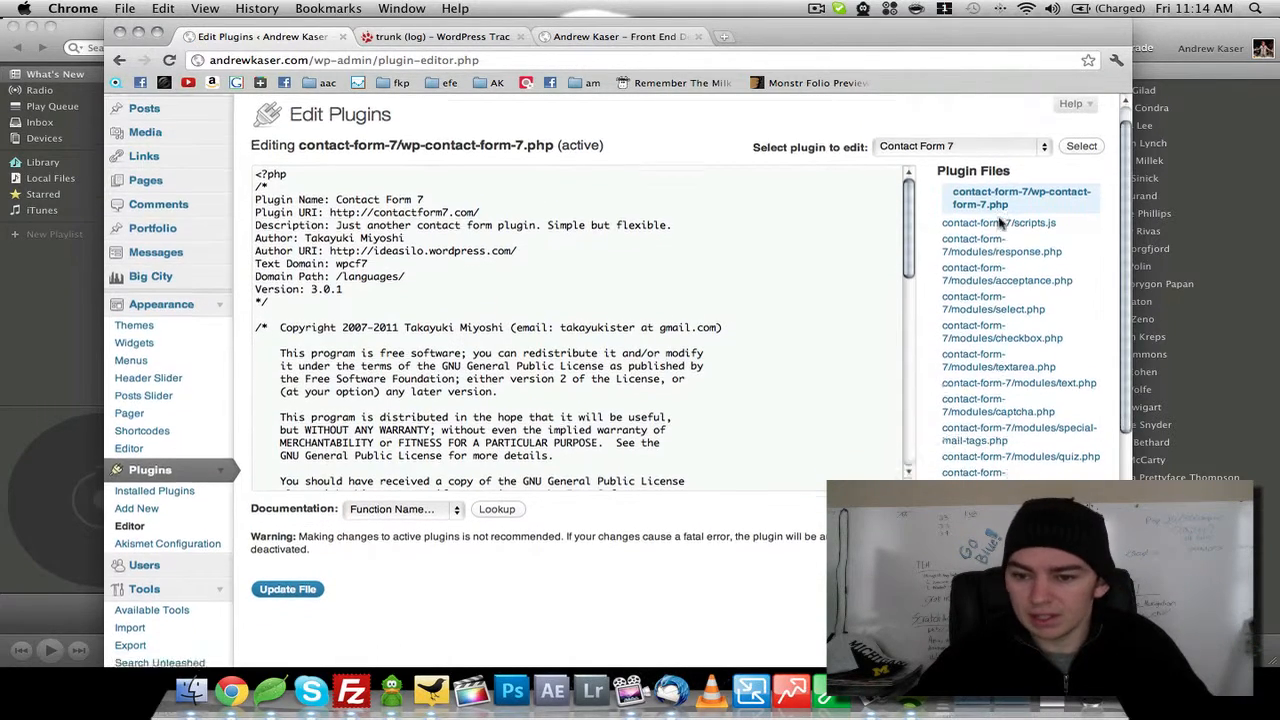
pyautogui.scroll(-5, 1000, 240)
pyautogui.scroll(5, 985, 335)
pyautogui.scroll(-5, 720, 336)
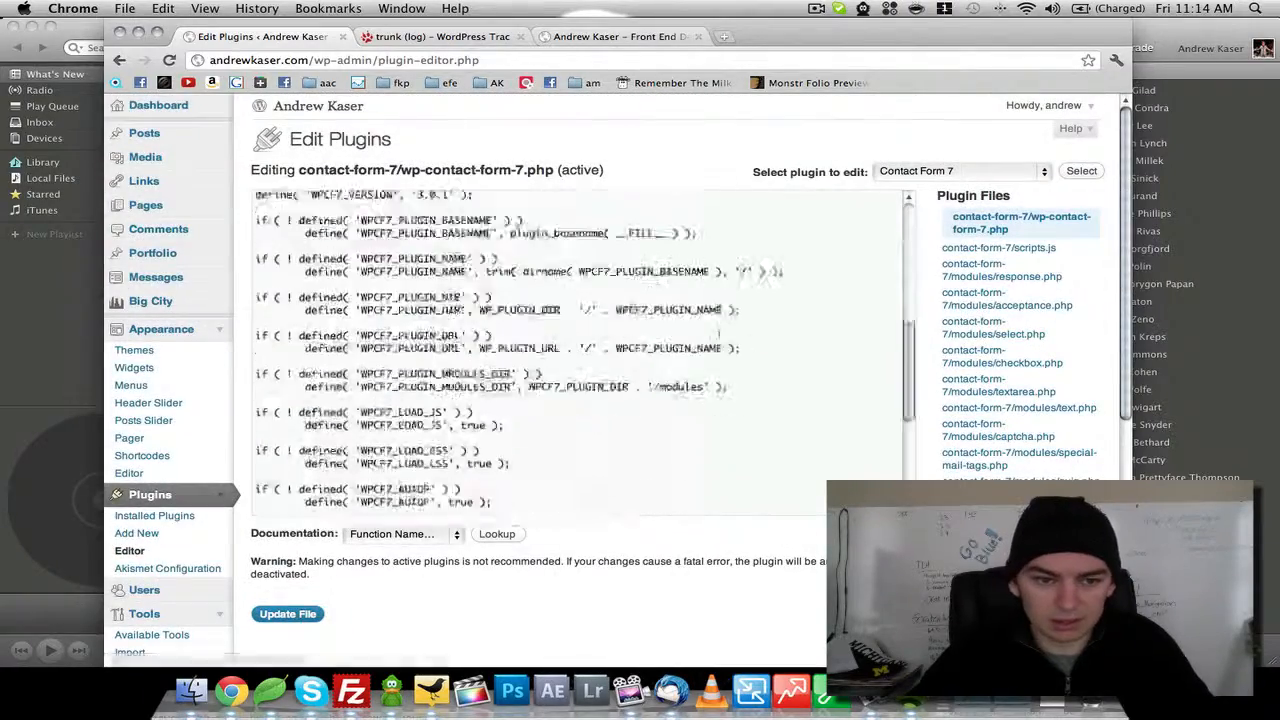
pyautogui.scroll(-10, 718, 336)
pyautogui.scroll(2, 716, 336)
pyautogui.scroll(-2, 800, 355)
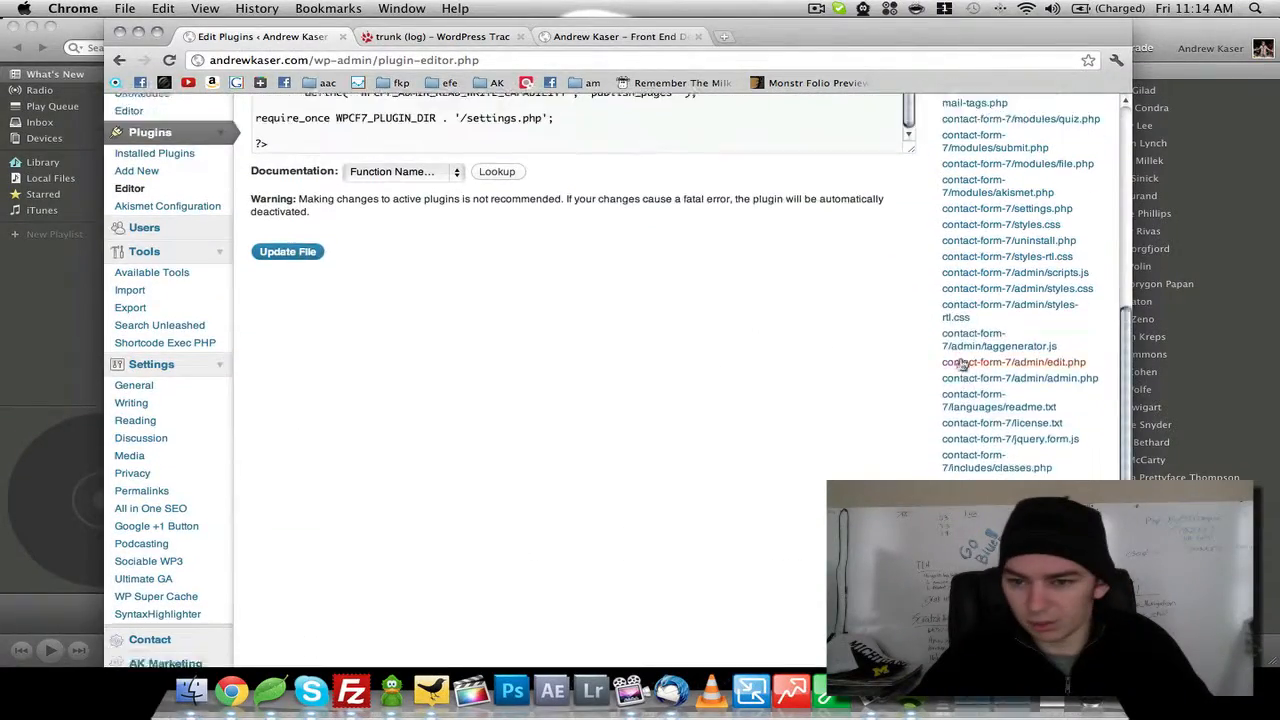
pyautogui.scroll(-1, 962, 366)
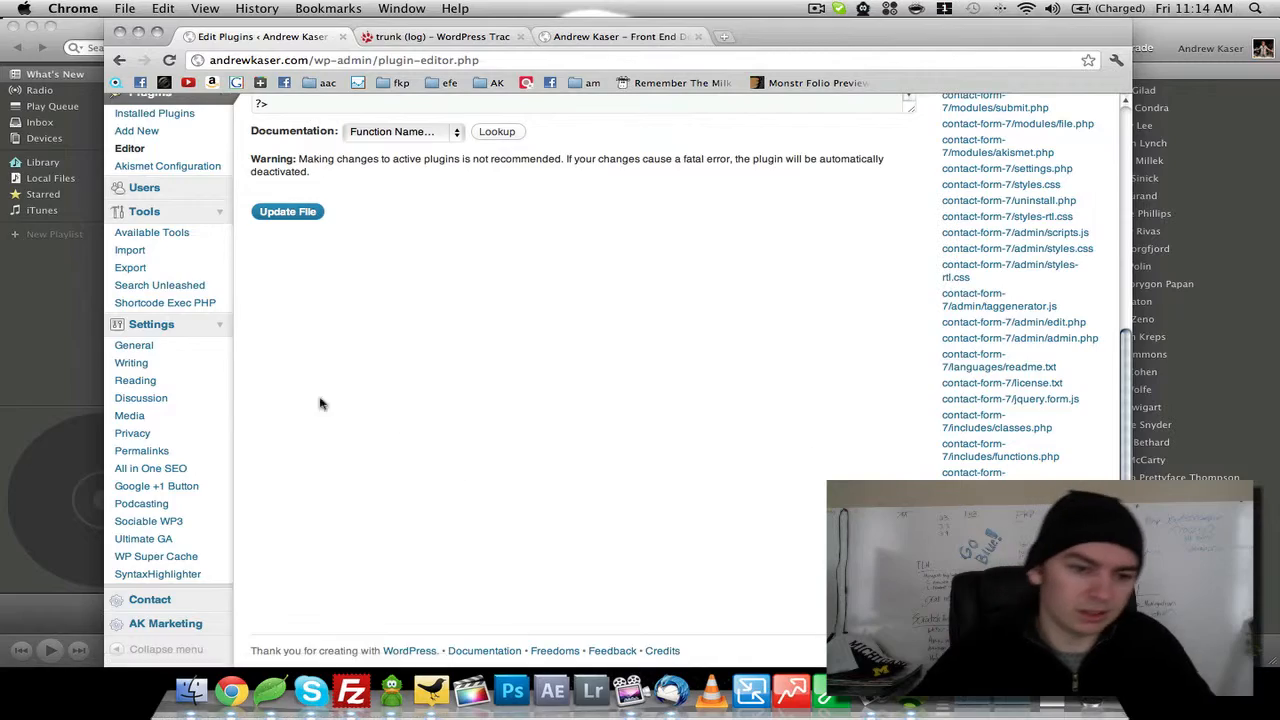
# Open the Users section and review the list of registered users and their roles.
pyautogui.scroll(3, 172, 299)
pyautogui.scroll(-2, 172, 299)
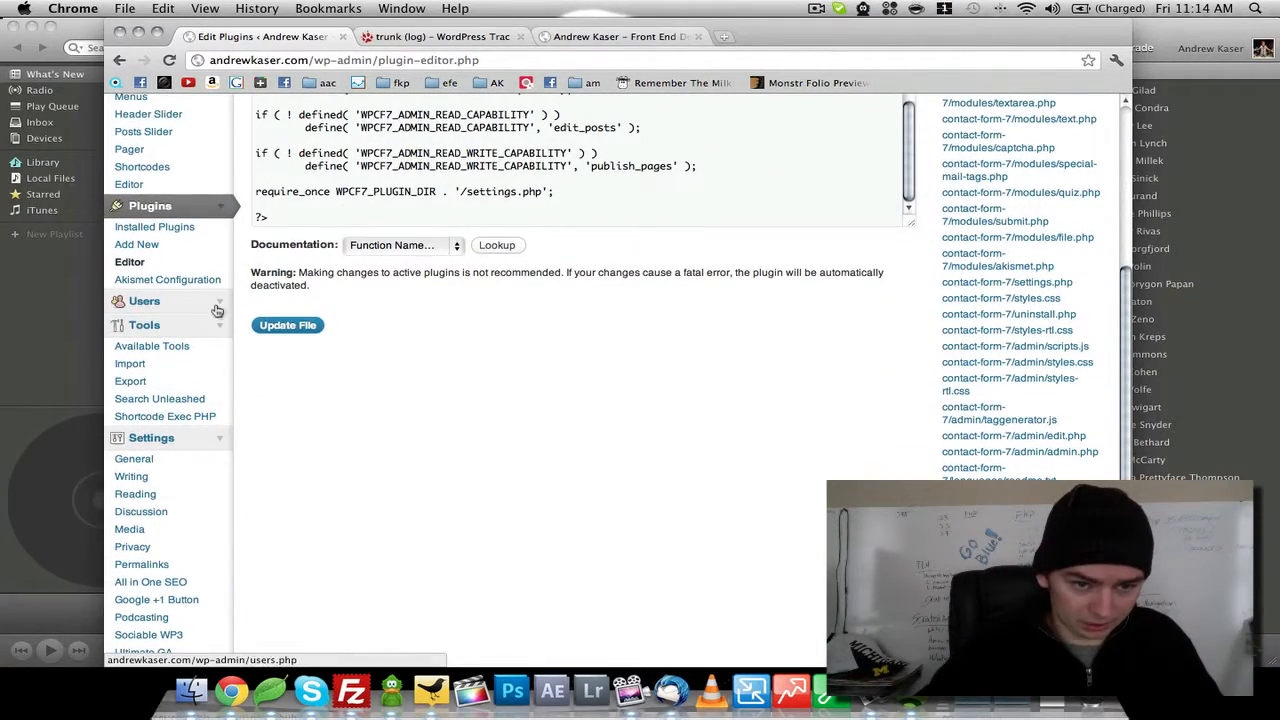
pyautogui.click(220, 302)
pyautogui.click(176, 324)
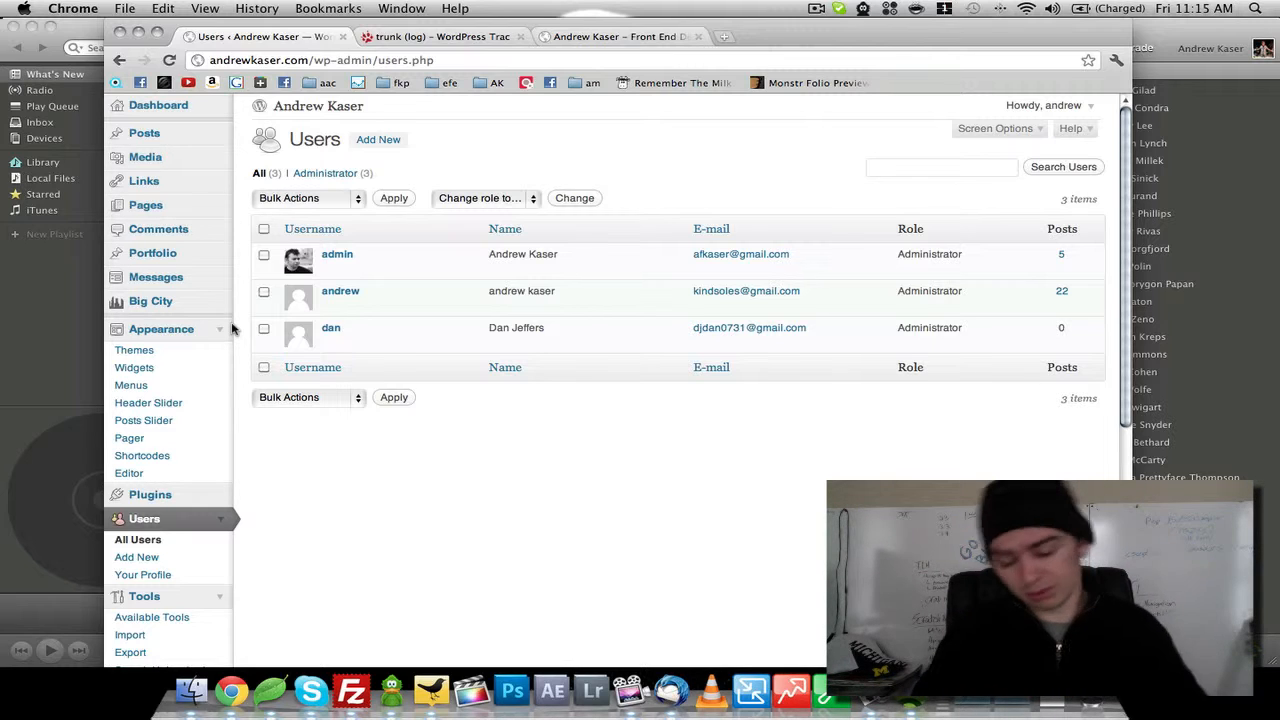
pyautogui.scroll(-2, 277, 437)
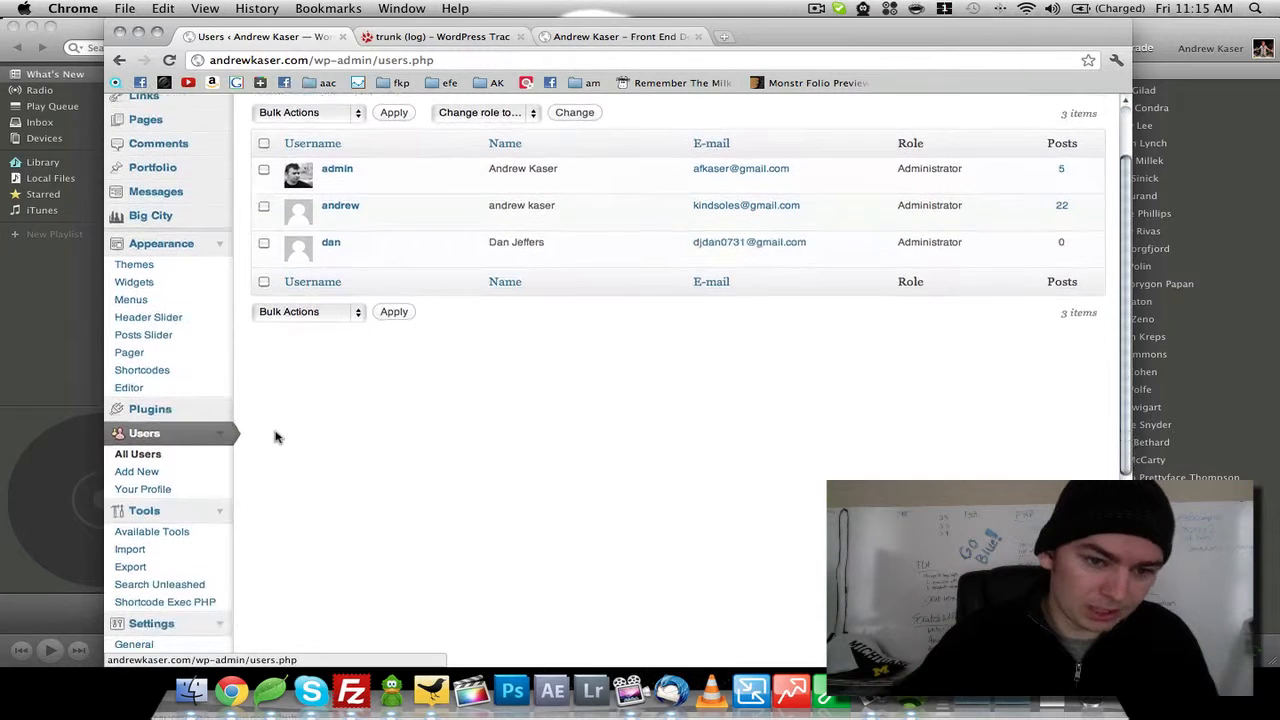
pyautogui.scroll(-4, 420, 417)
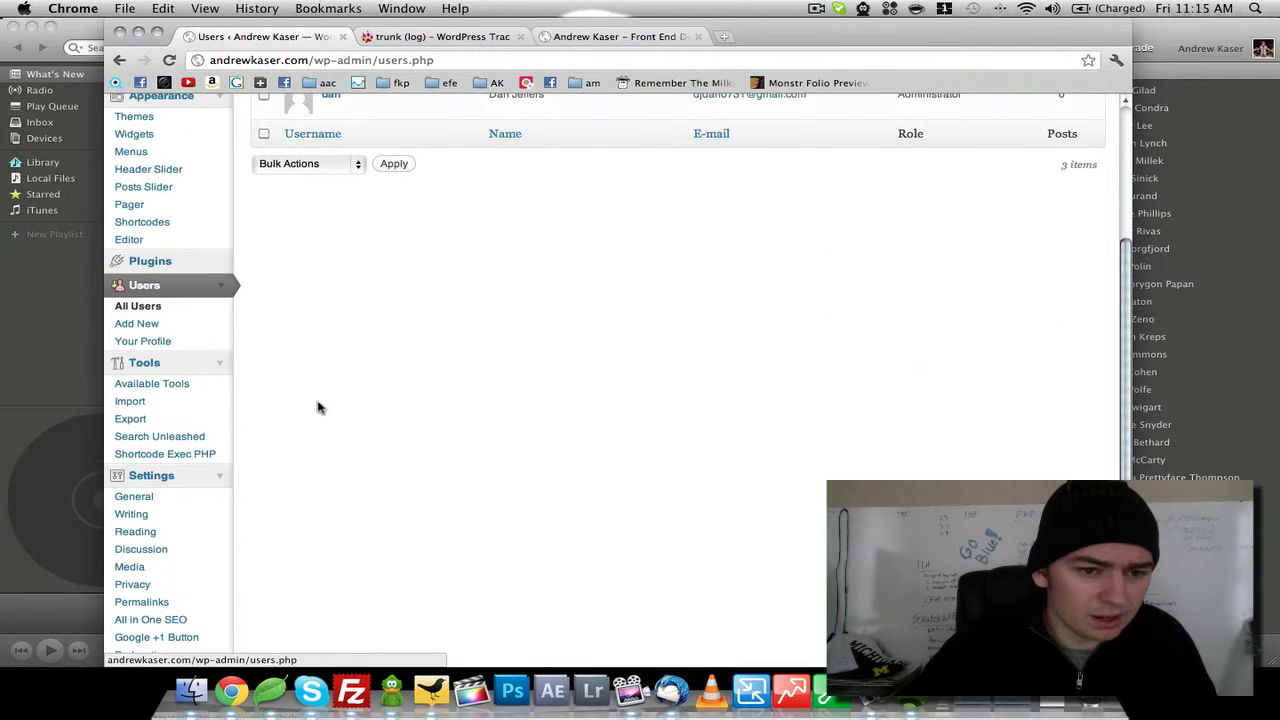
# Open the account's own profile page and review its personal options, name, contact and biographical fields.
pyautogui.click(140, 340)
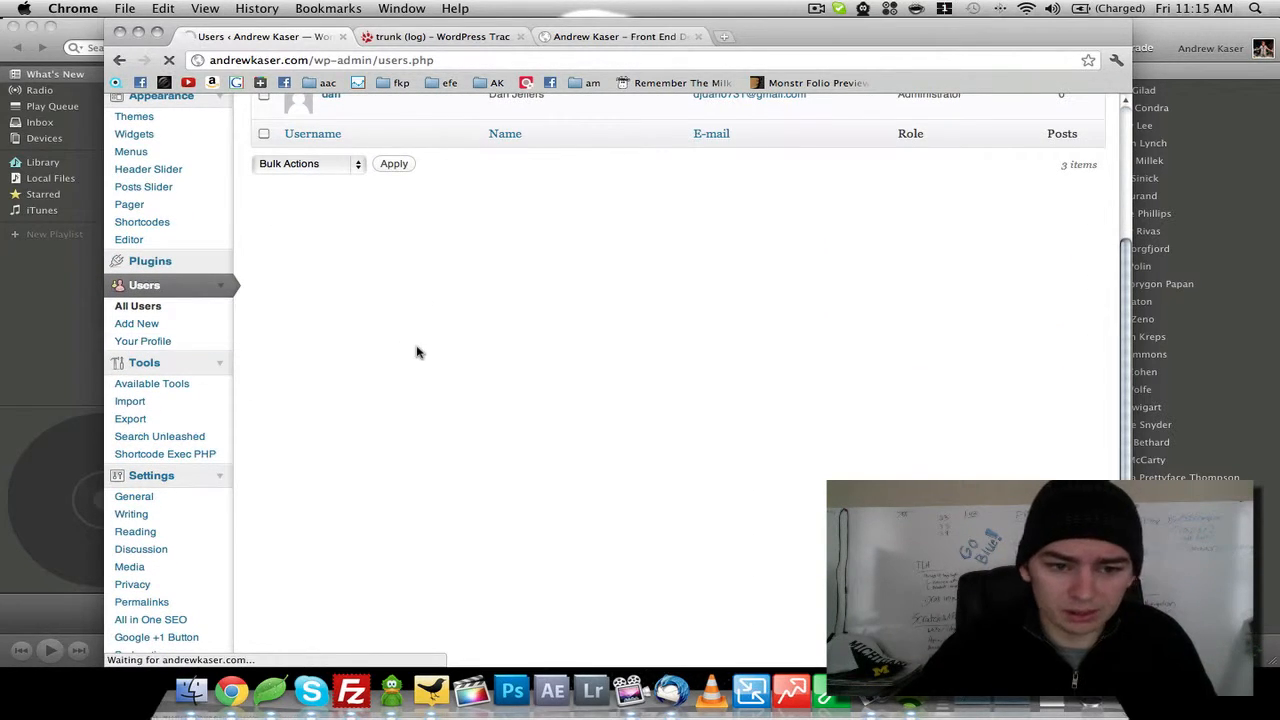
pyautogui.scroll(-12, 417, 352)
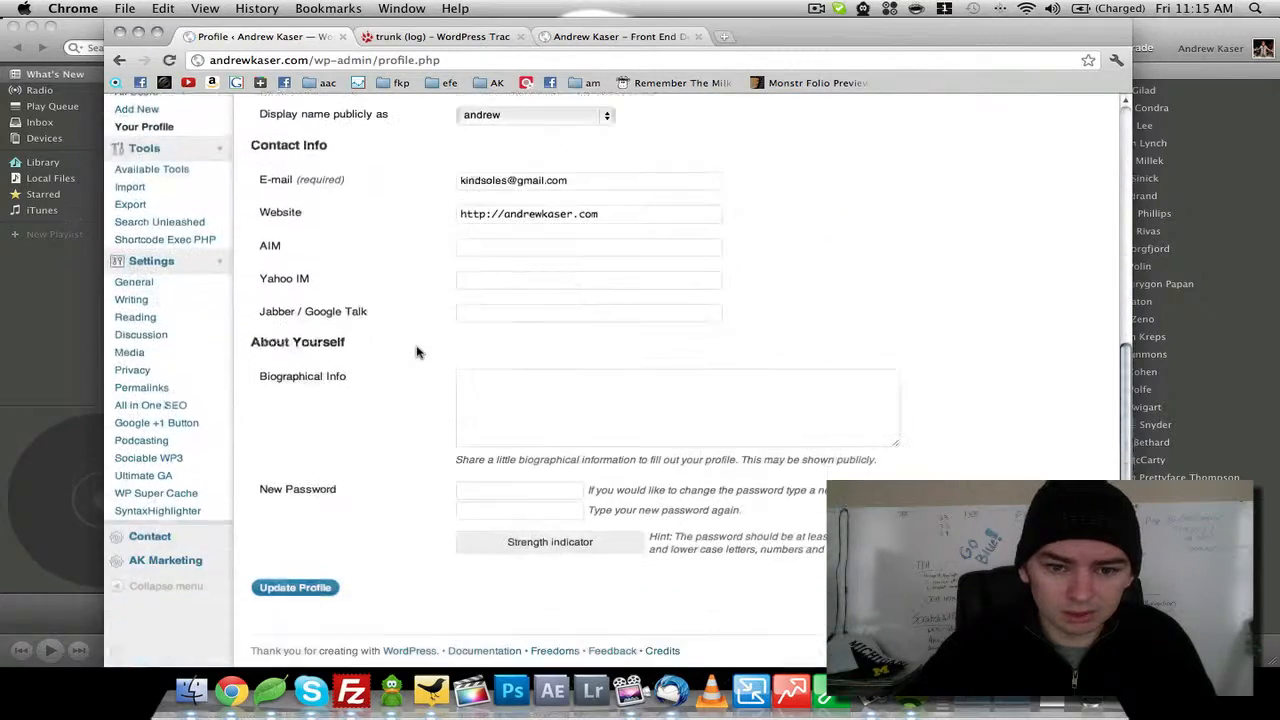
pyautogui.scroll(9, 417, 352)
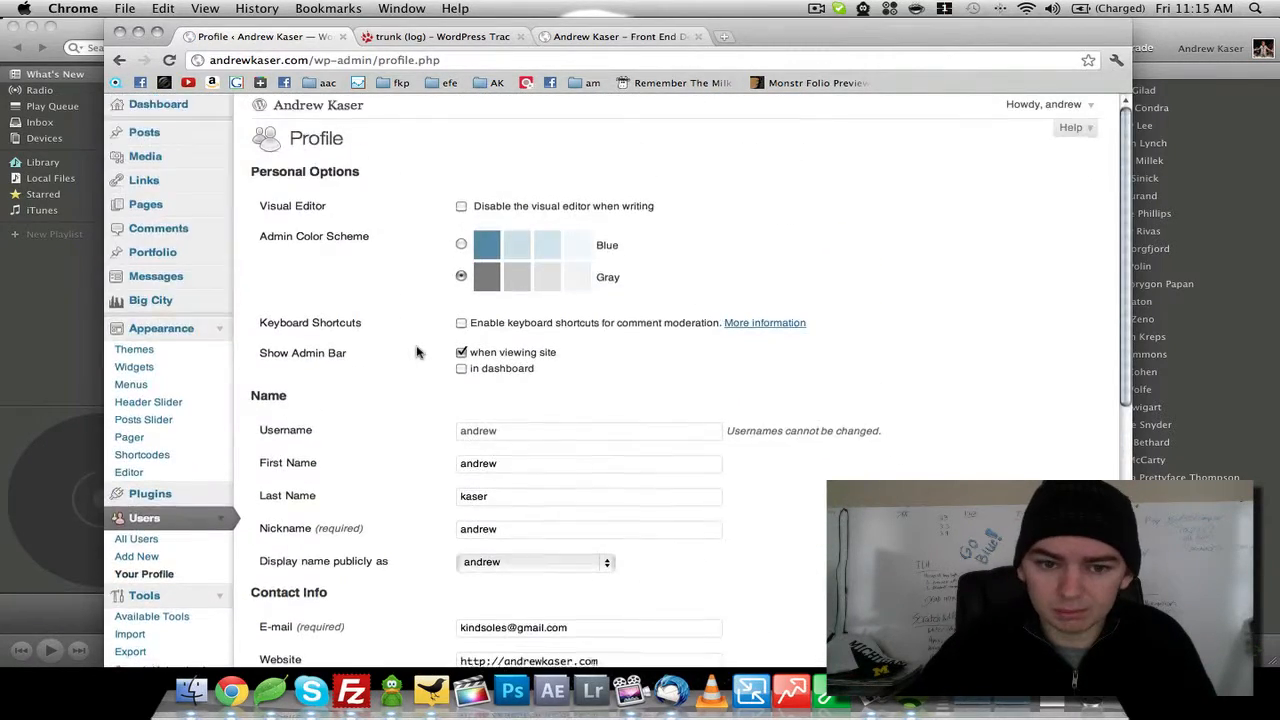
pyautogui.scroll(-5, 414, 349)
pyautogui.scroll(1, 437, 386)
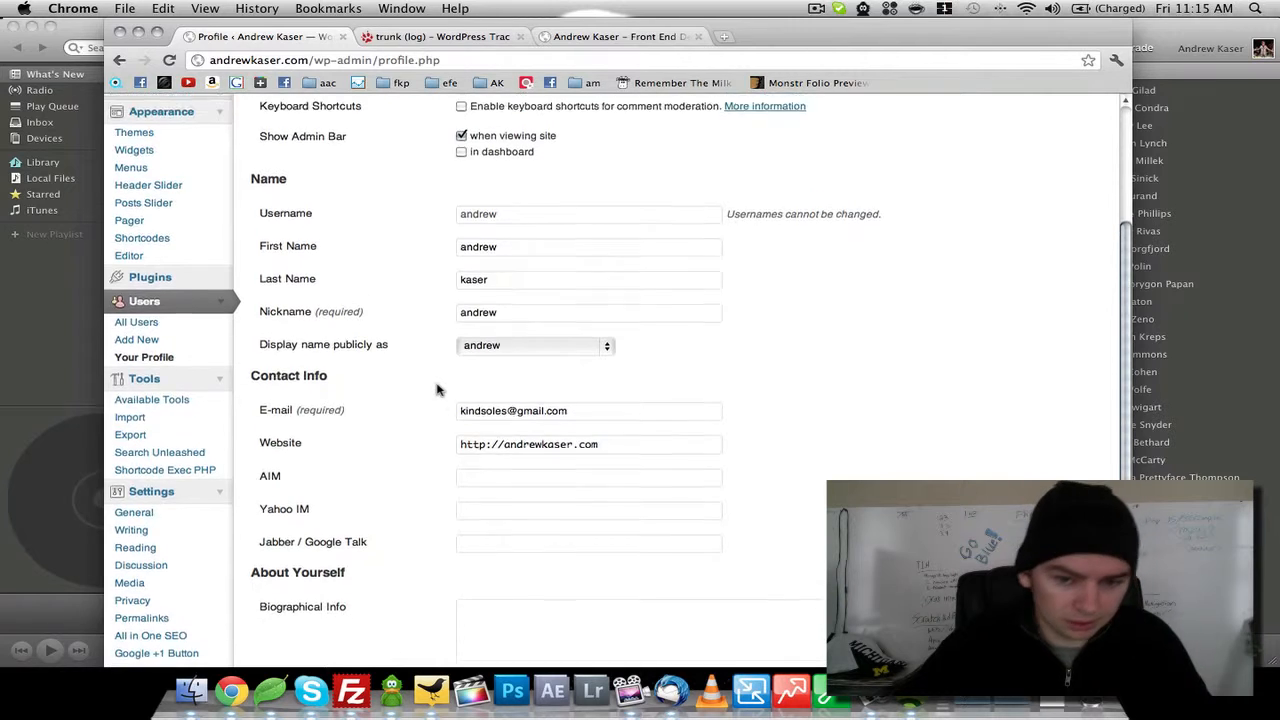
pyautogui.scroll(-5, 434, 400)
pyautogui.click(517, 430)
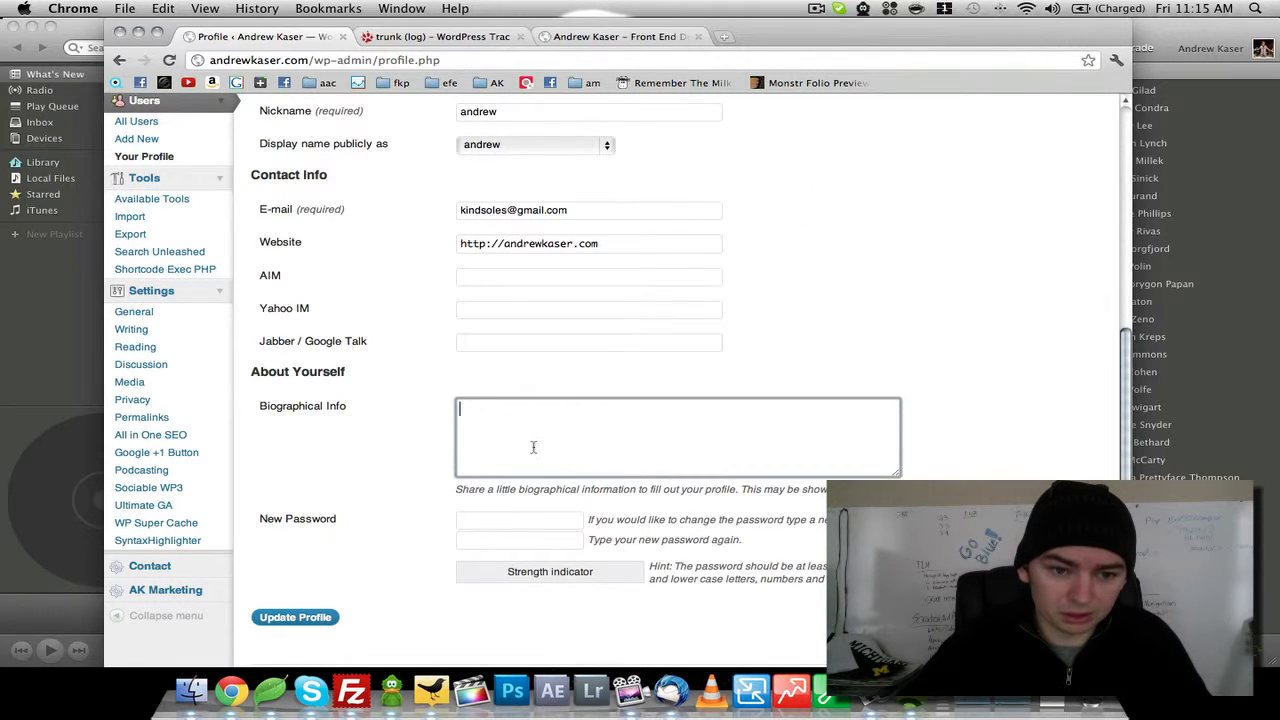
# Check the public post "How To Exclude Specific Tags From The Tag Cloud In WordPress" for author information and return to the profile page.
pyautogui.click(597, 38)
pyautogui.moveTo(178, 292)
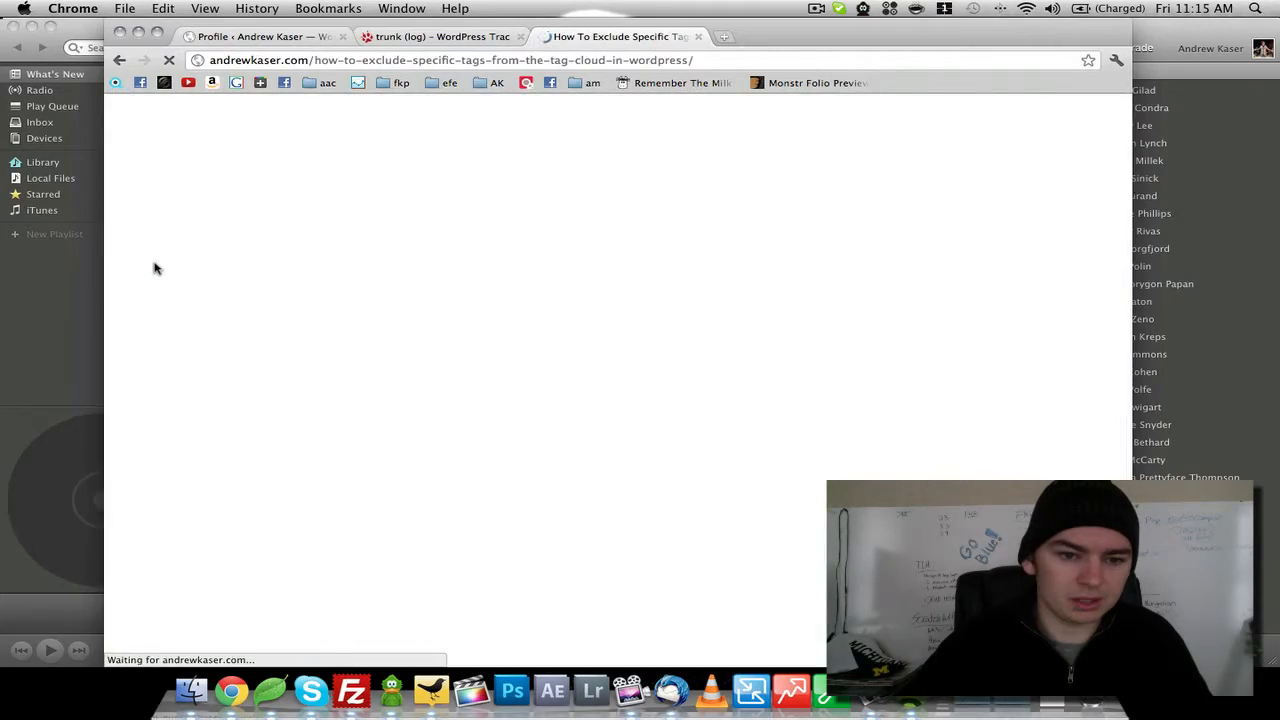
pyautogui.scroll(-10, 155, 262)
pyautogui.scroll(4, 155, 262)
pyautogui.scroll(8, 155, 262)
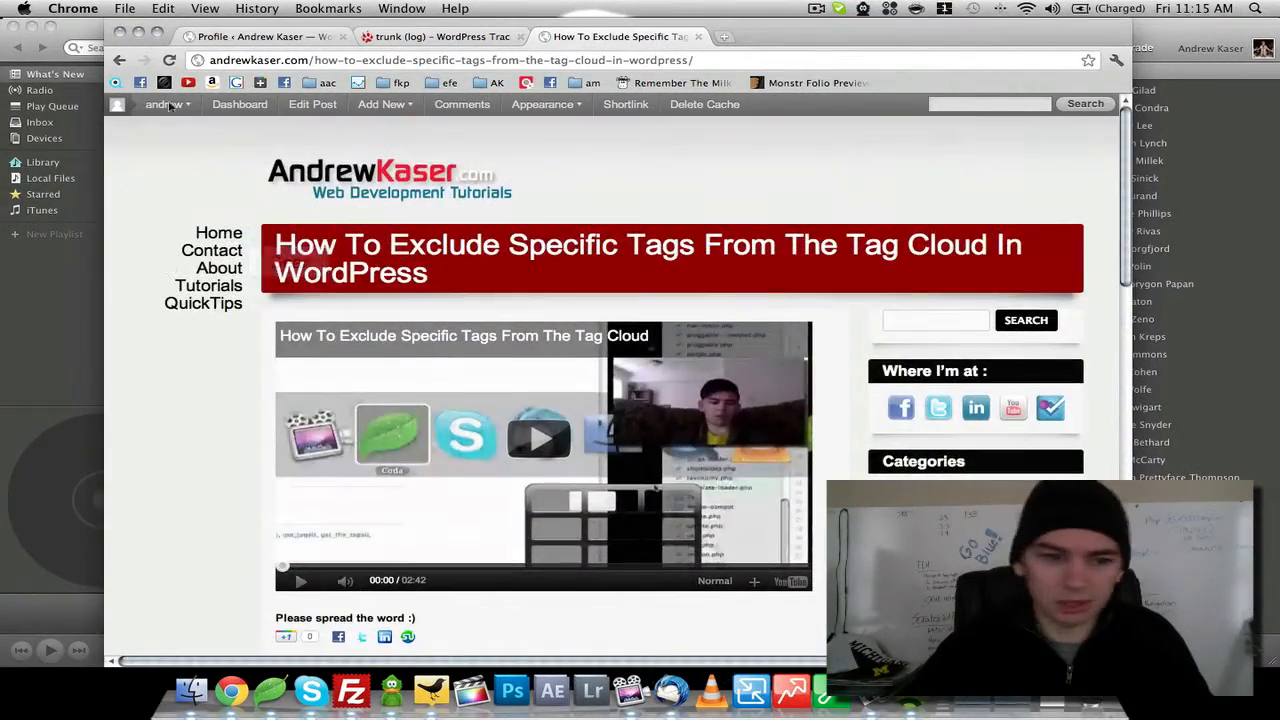
pyautogui.click(258, 37)
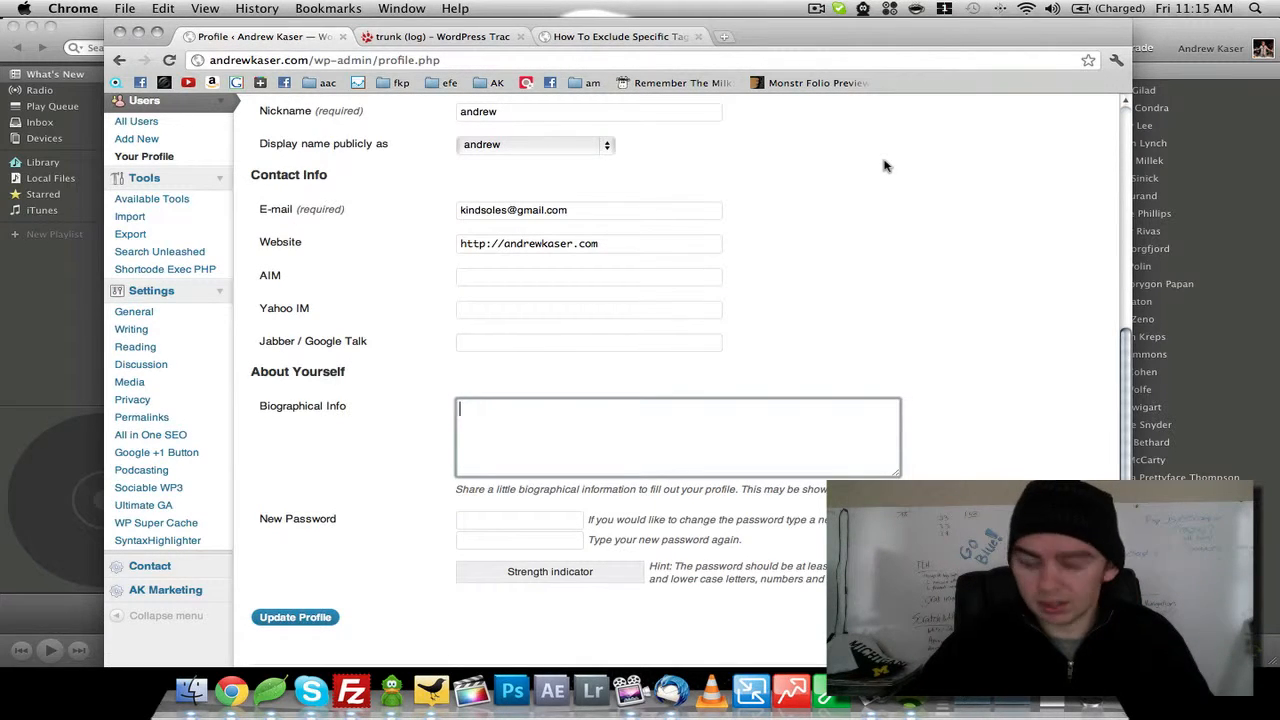
# Load froknowsphoto.com in a new browser tab and open its "Photo of LMFAO Live" post.
pyautogui.hotkey('ctrl', 't')
pyautogui.write('froknowsphoto.com')
pyautogui.press('Return')
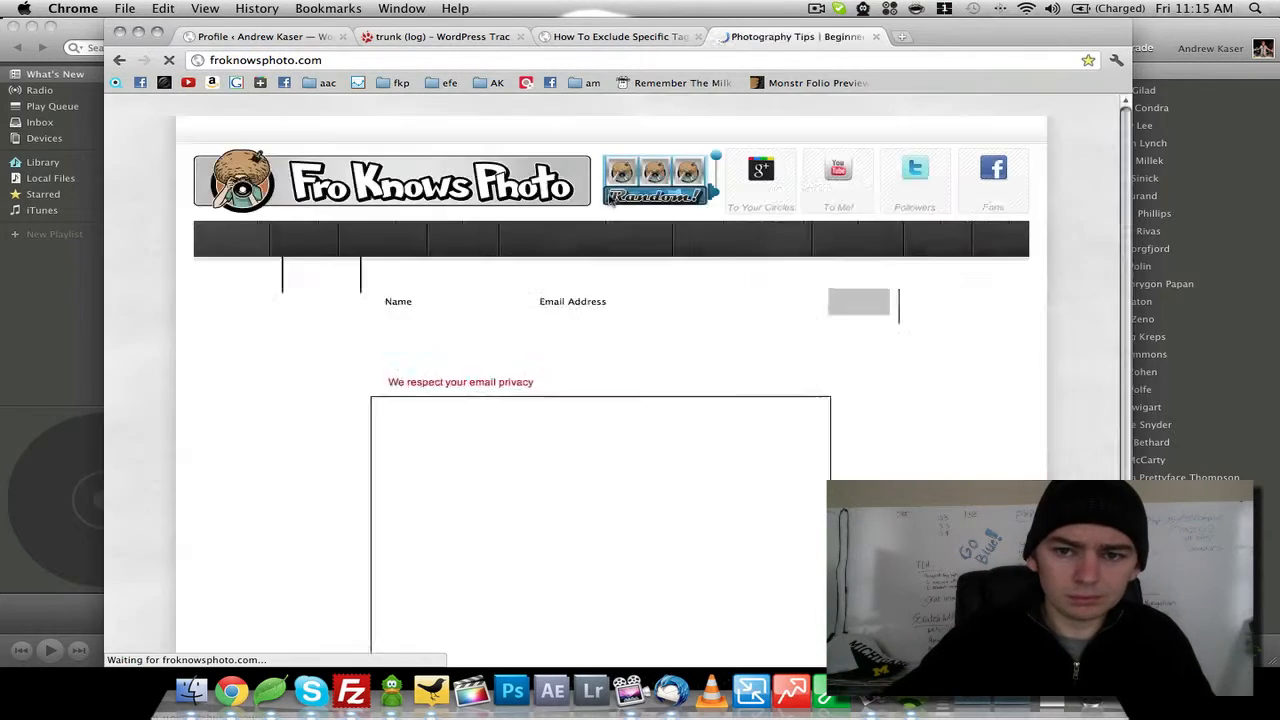
pyautogui.click(368, 441)
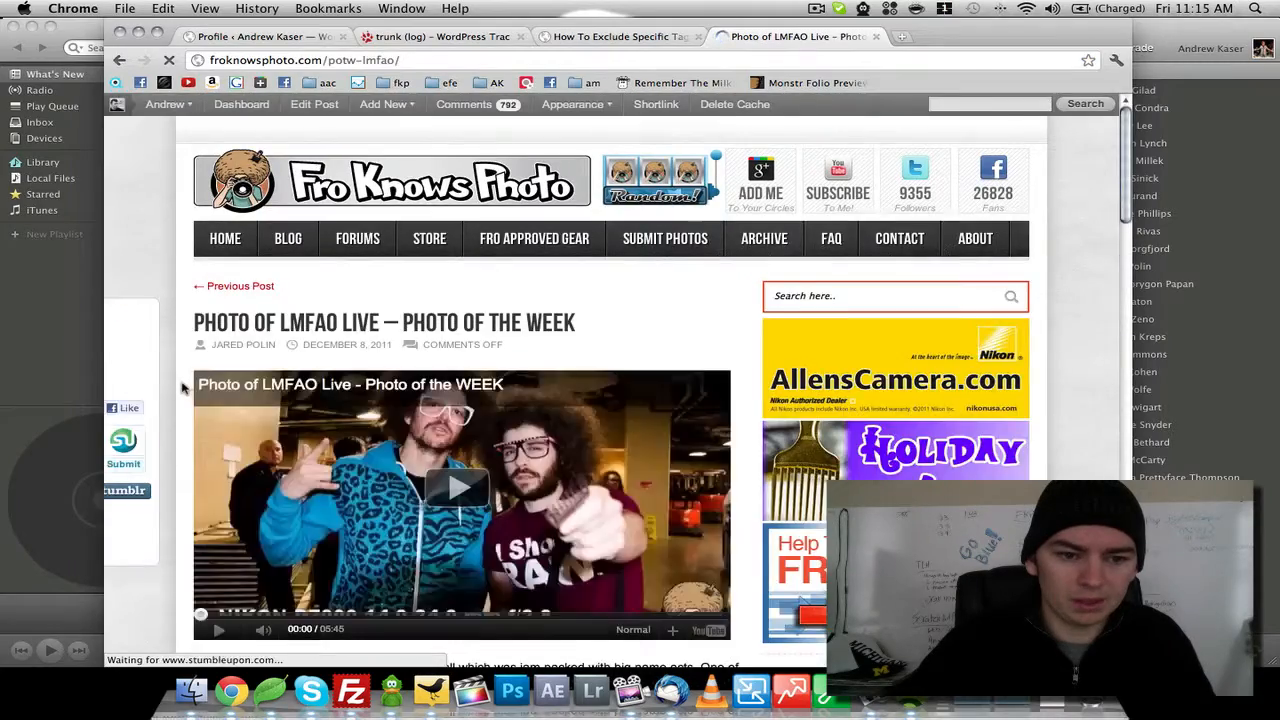
# Examine the about-the-author box below the comments of the LMFAO post.
pyautogui.scroll(-10, 189, 380)
pyautogui.scroll(-15, 182, 388)
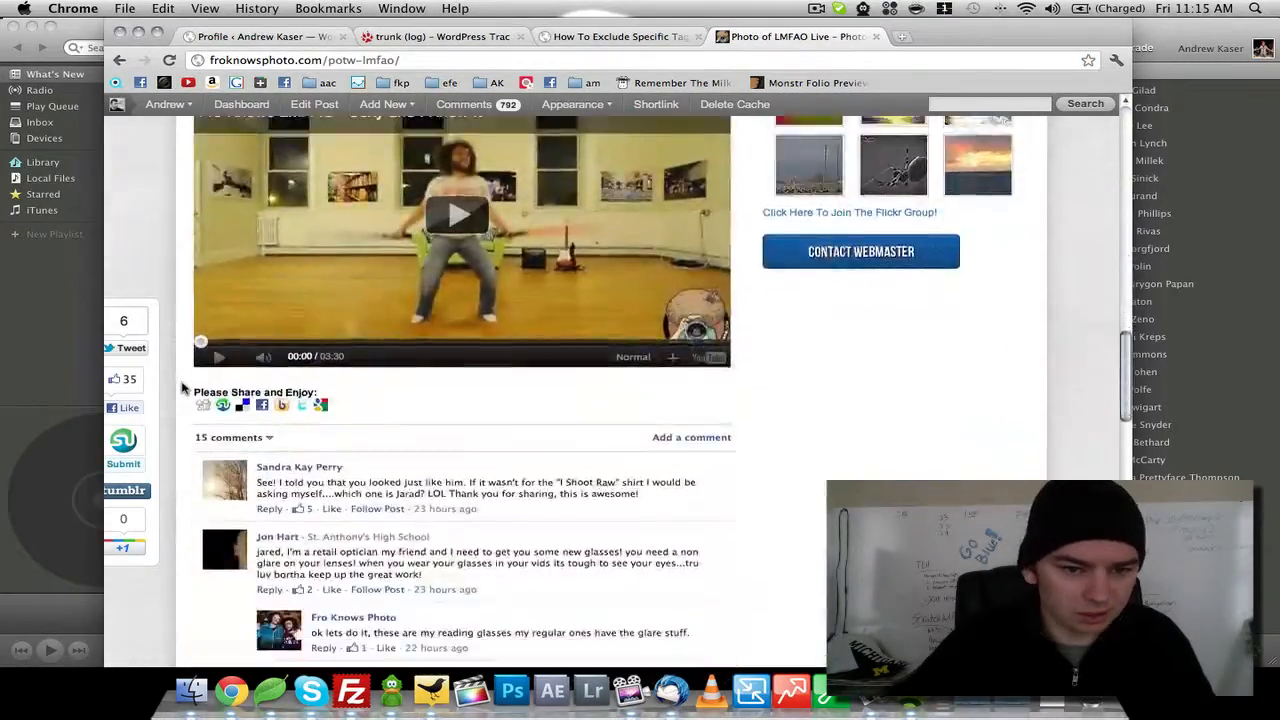
pyautogui.scroll(-15, 182, 388)
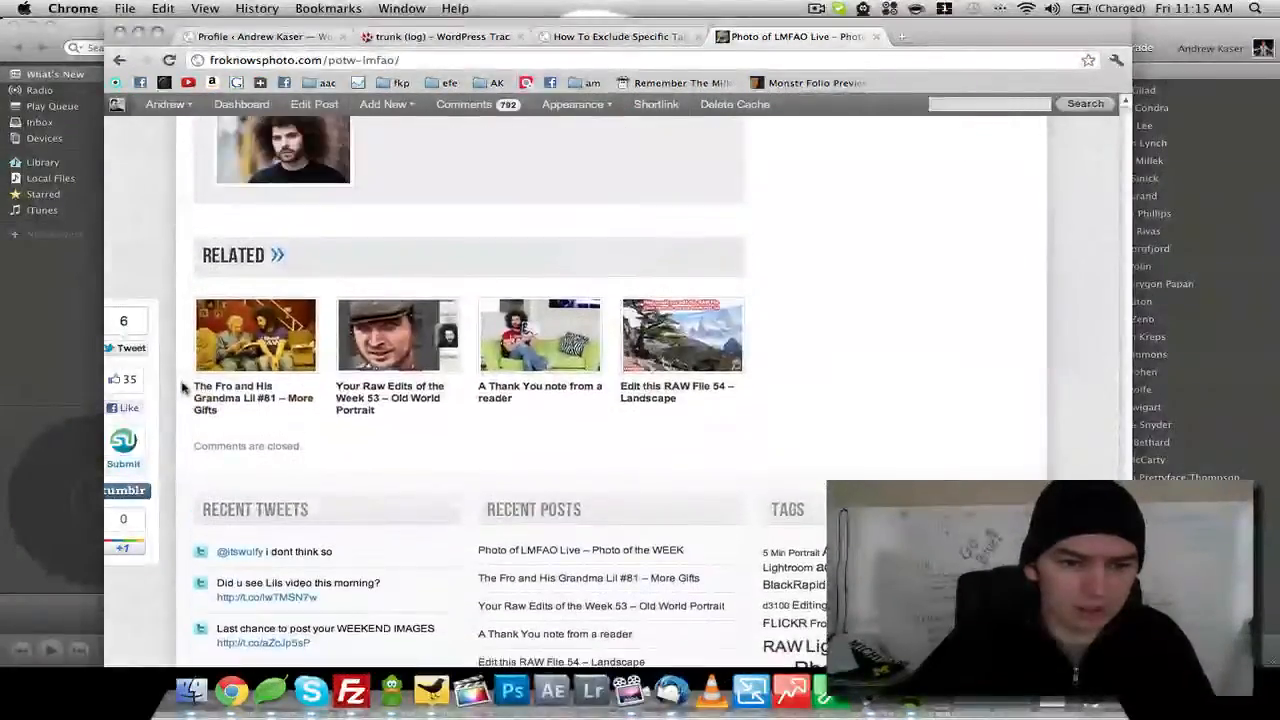
pyautogui.scroll(5, 185, 385)
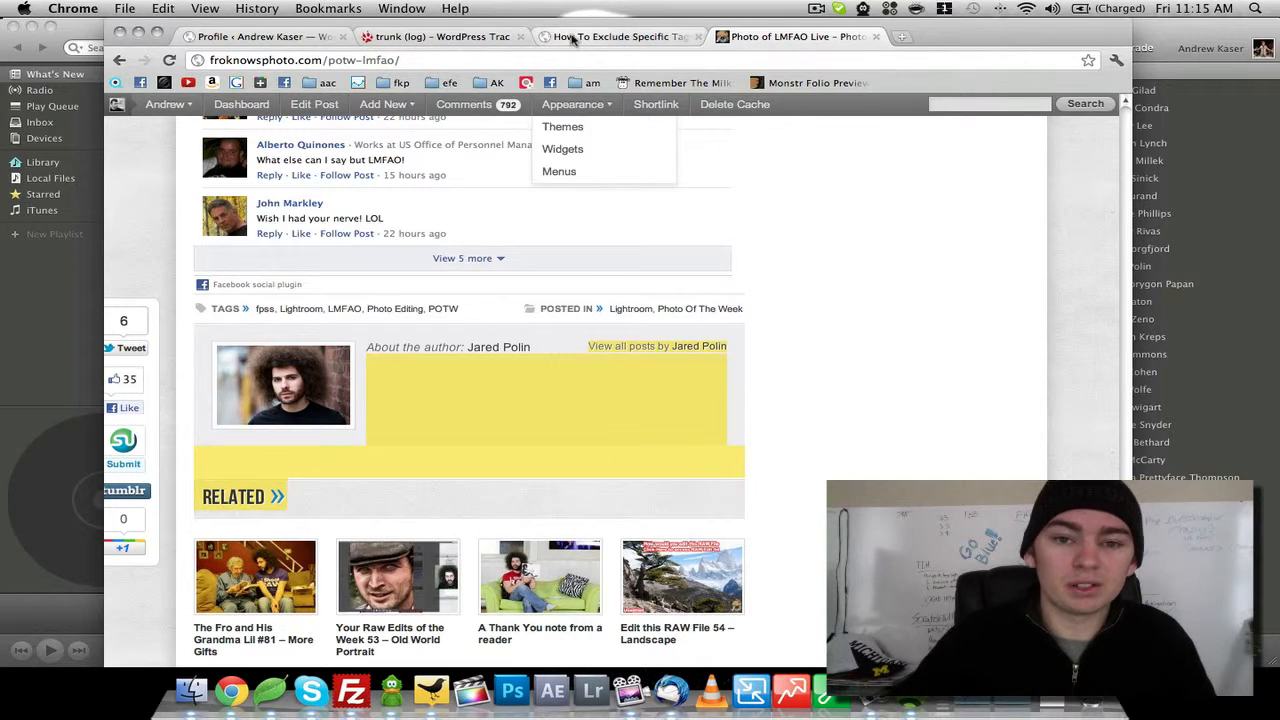
# Return to the WordPress profile page and look over the biographical info and password fields.
pyautogui.click(610, 36)
pyautogui.click(275, 37)
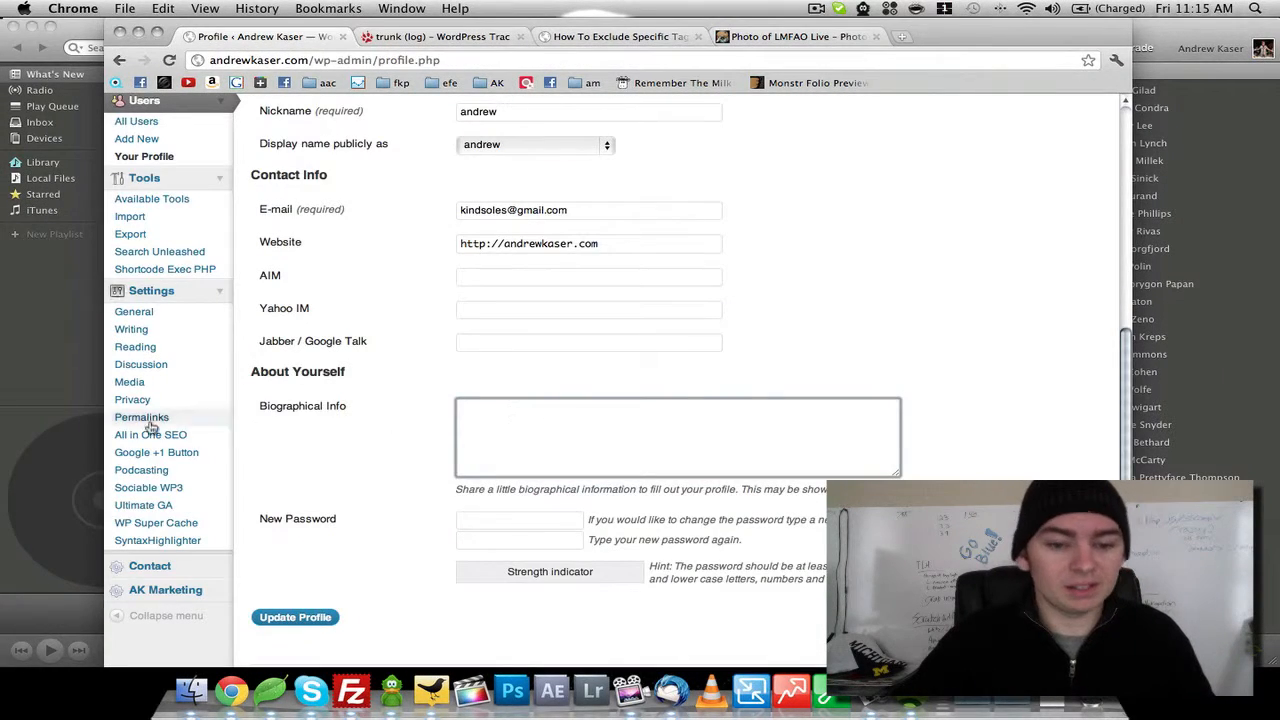
pyautogui.scroll(-1, 557, 400)
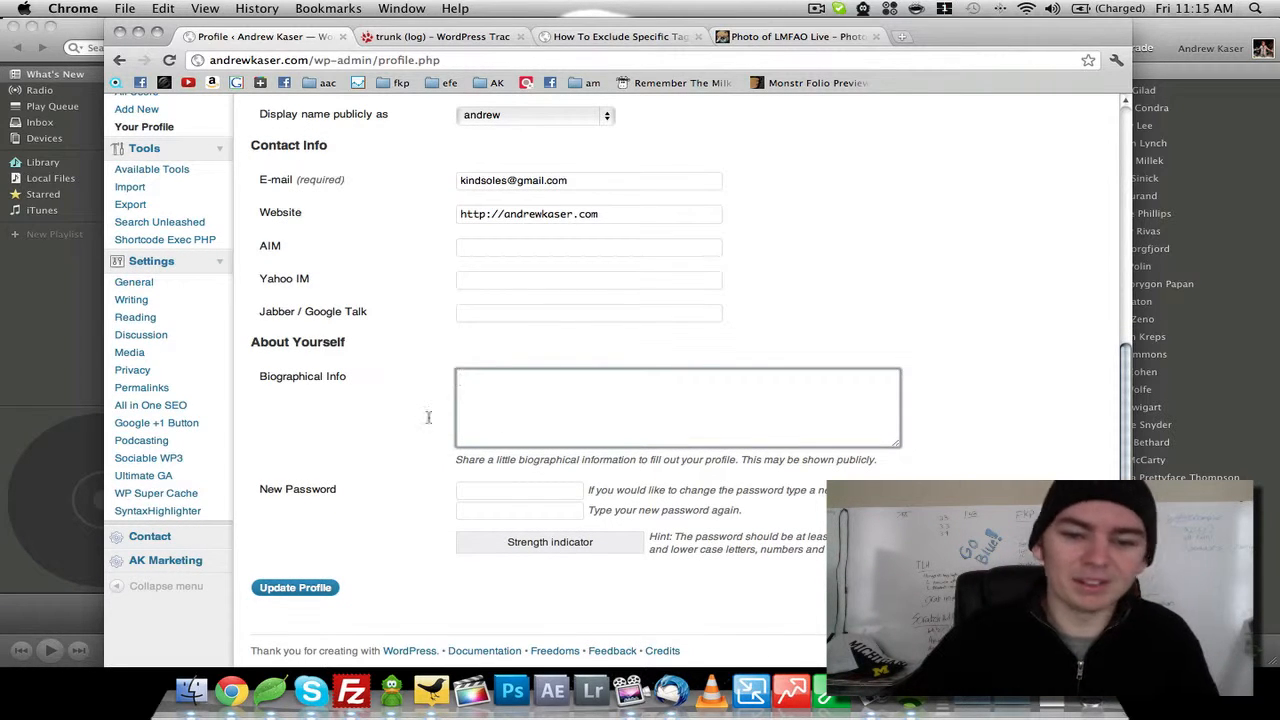
pyautogui.scroll(2, 180, 258)
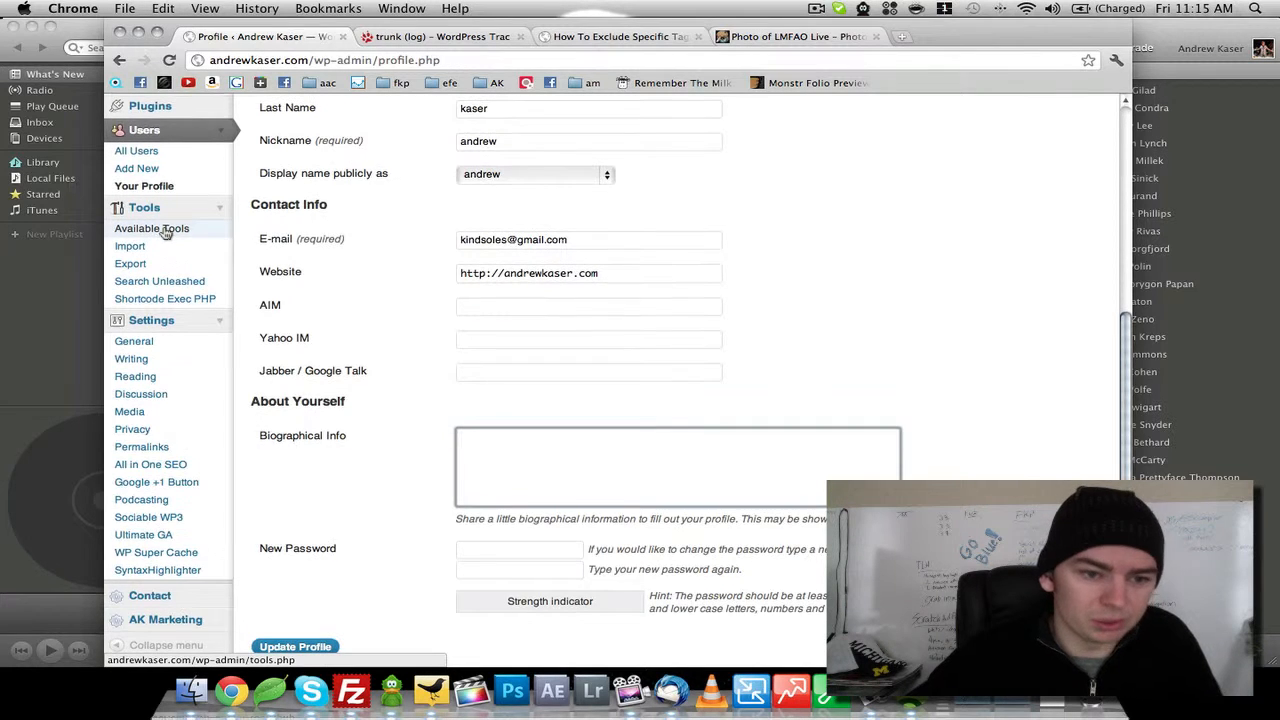
# Open the Available Tools page and look over Press This and the Categories and Tags Converter.
pyautogui.click(161, 230)
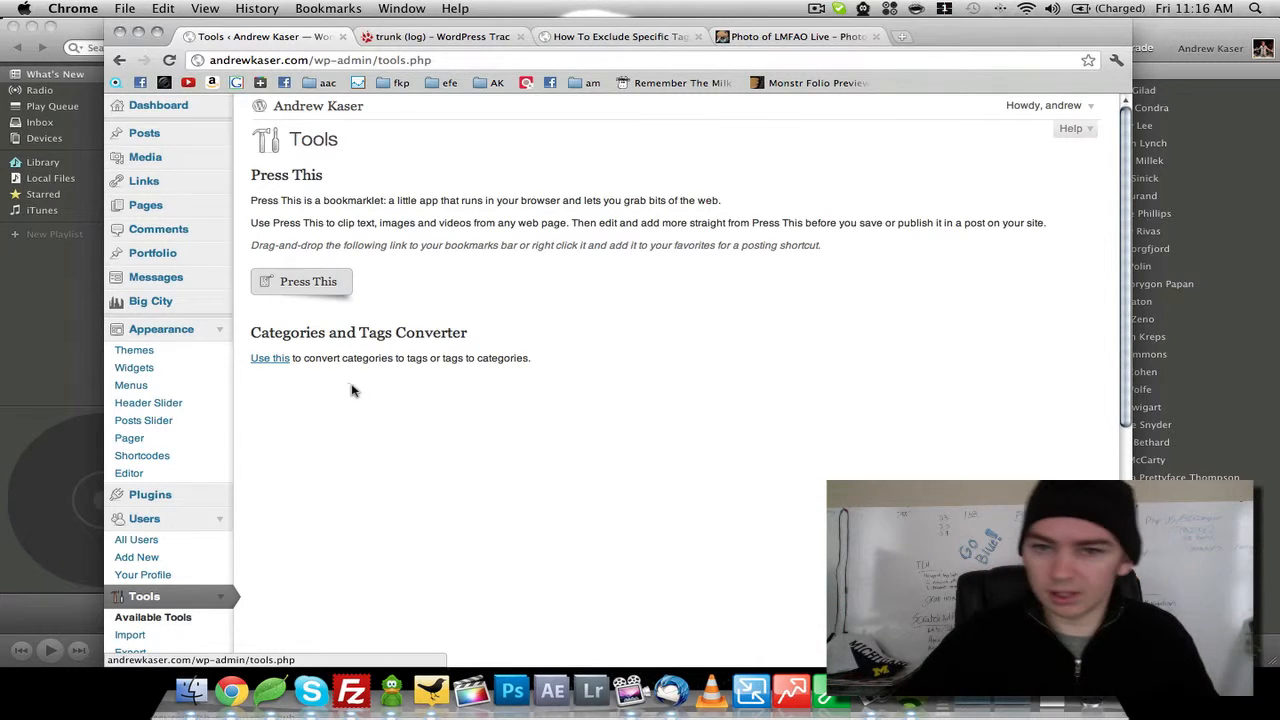
pyautogui.scroll(-5, 352, 390)
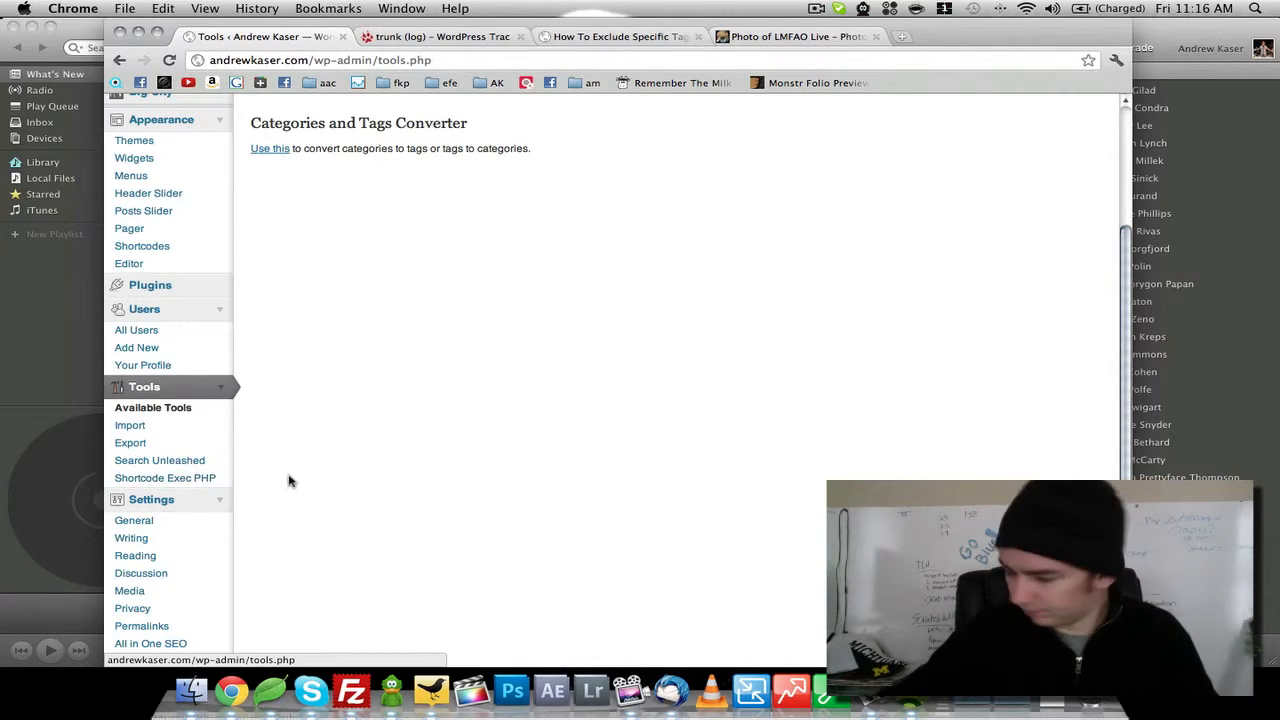
pyautogui.scroll(-1, 178, 470)
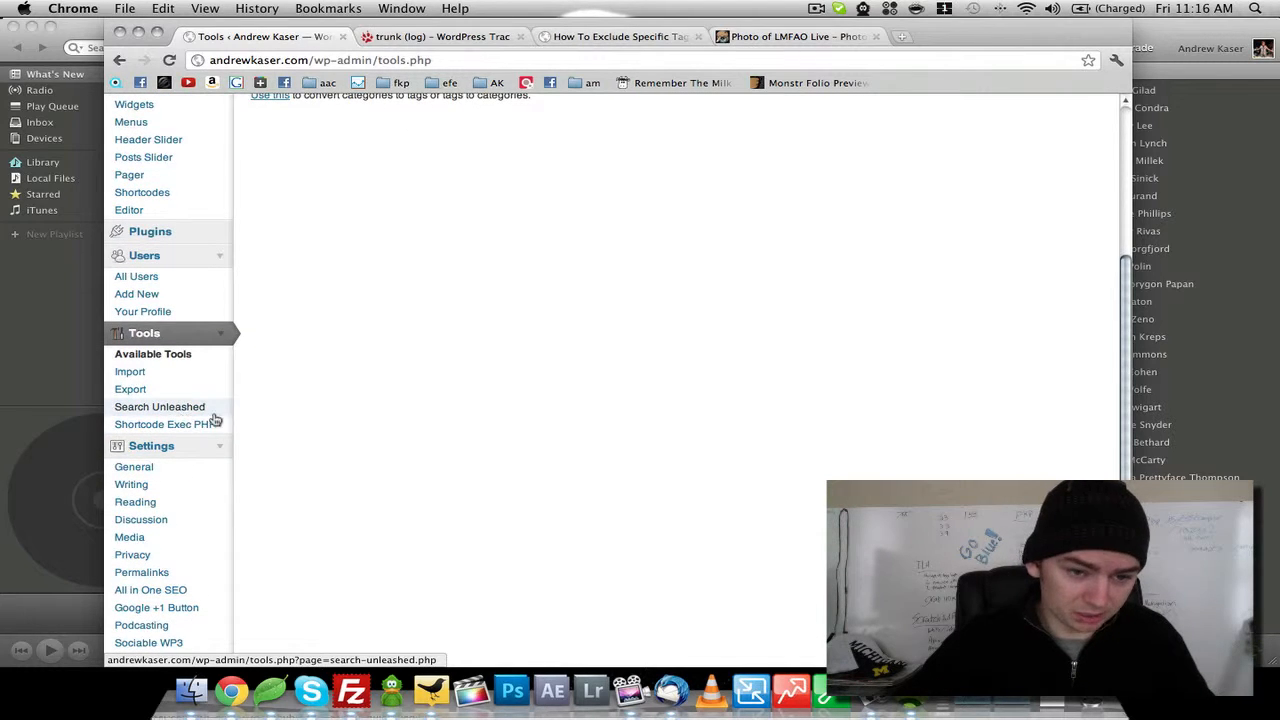
# Open the General Settings page to view the site title, address, timezone and date format options.
pyautogui.scroll(-2, 275, 418)
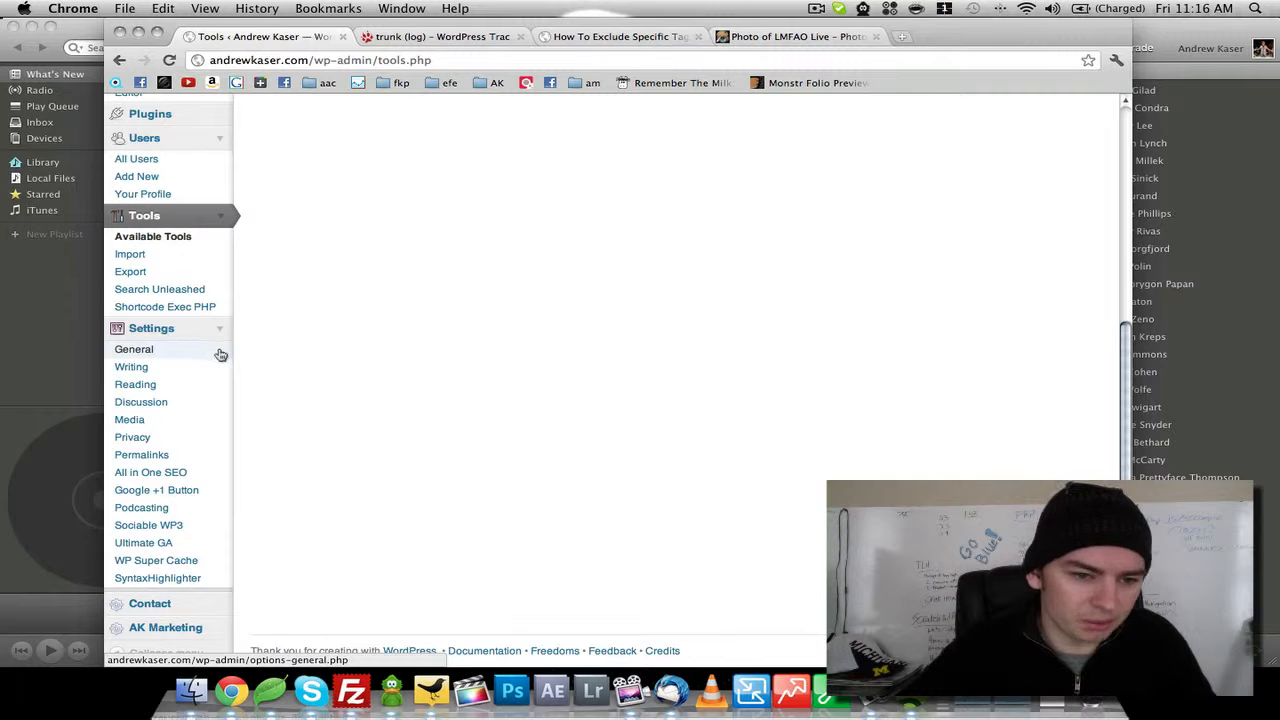
pyautogui.click(172, 349)
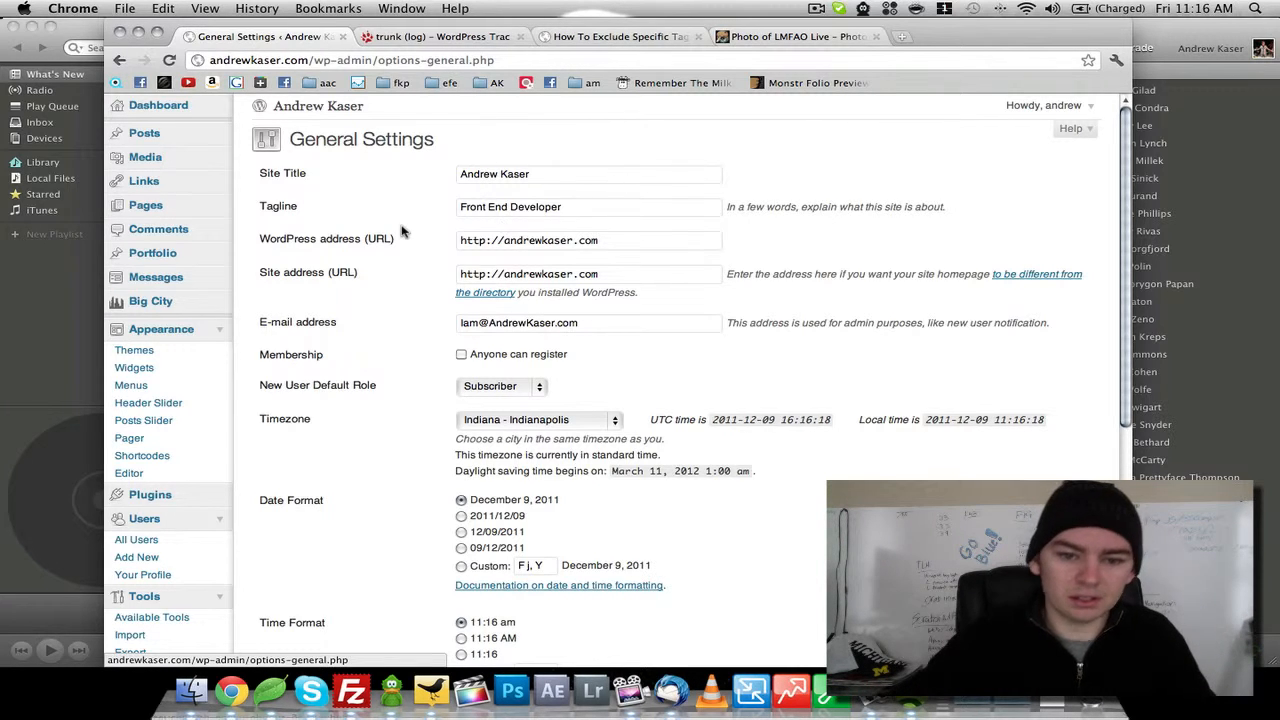
# Look over the remaining General Settings, from the membership and timezone options to the date format, time format and week start.
pyautogui.scroll(-2, 400, 234)
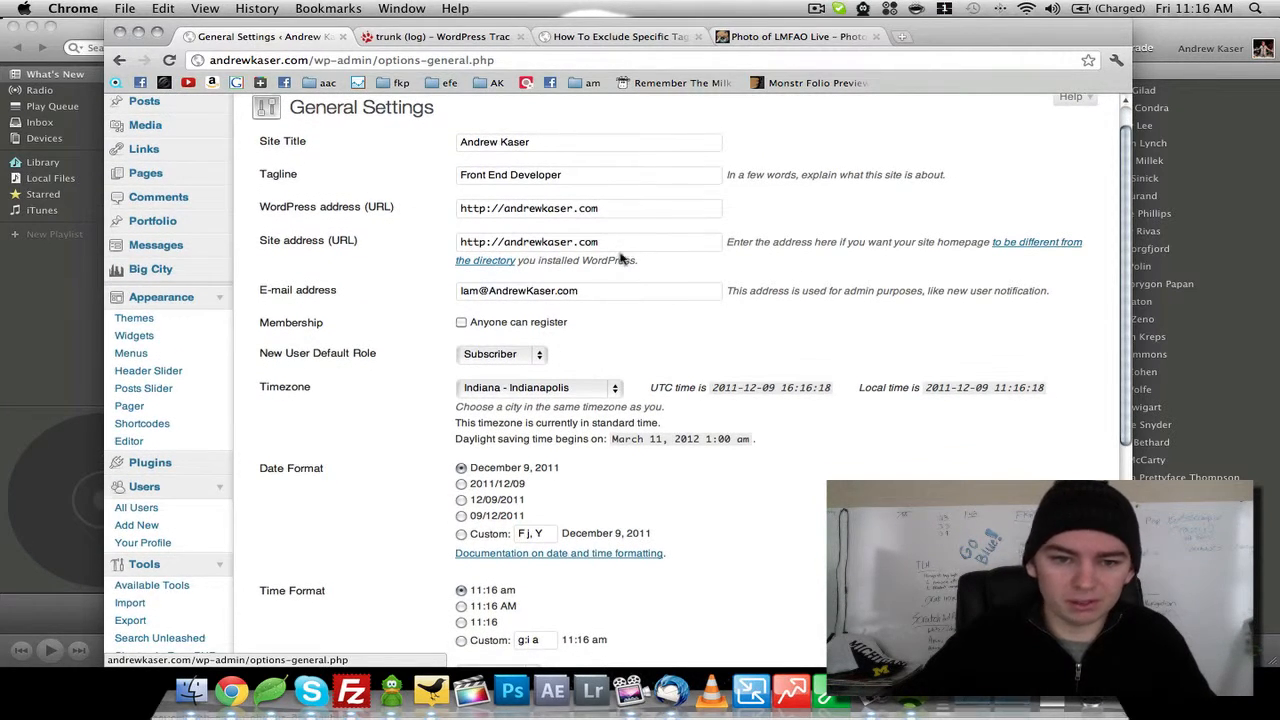
pyautogui.scroll(-5, 622, 259)
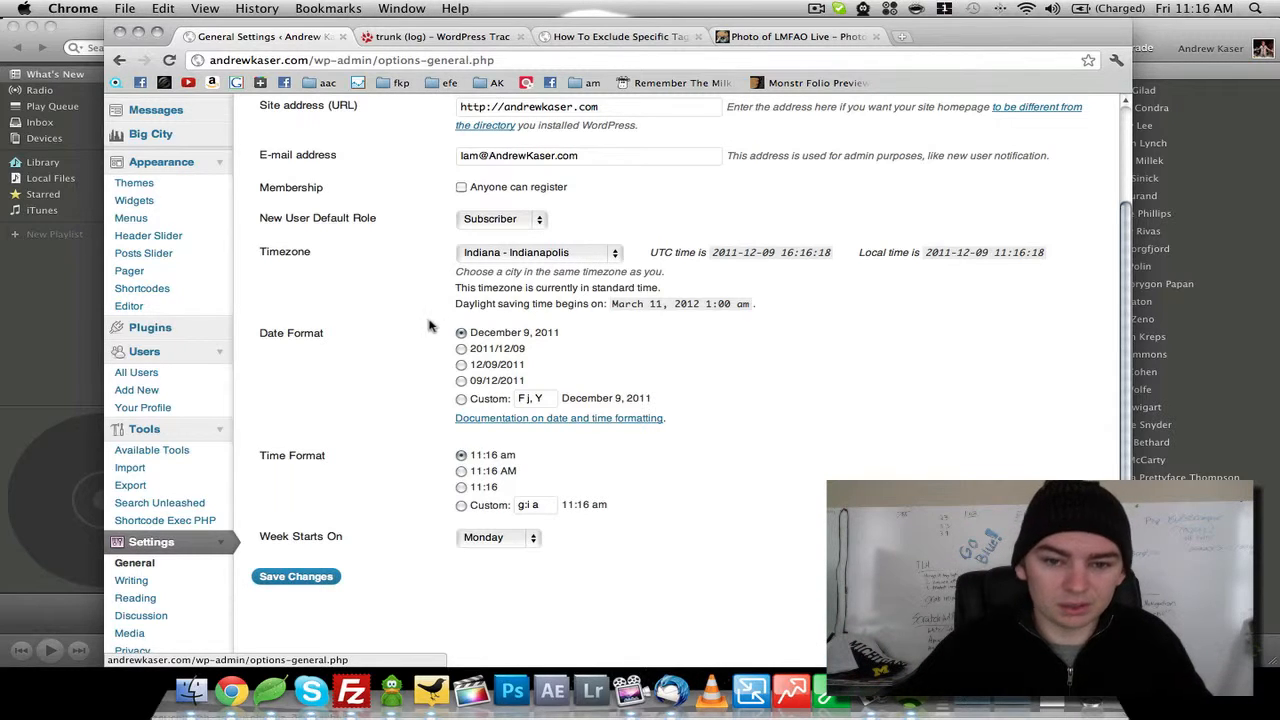
pyautogui.scroll(-1, 404, 353)
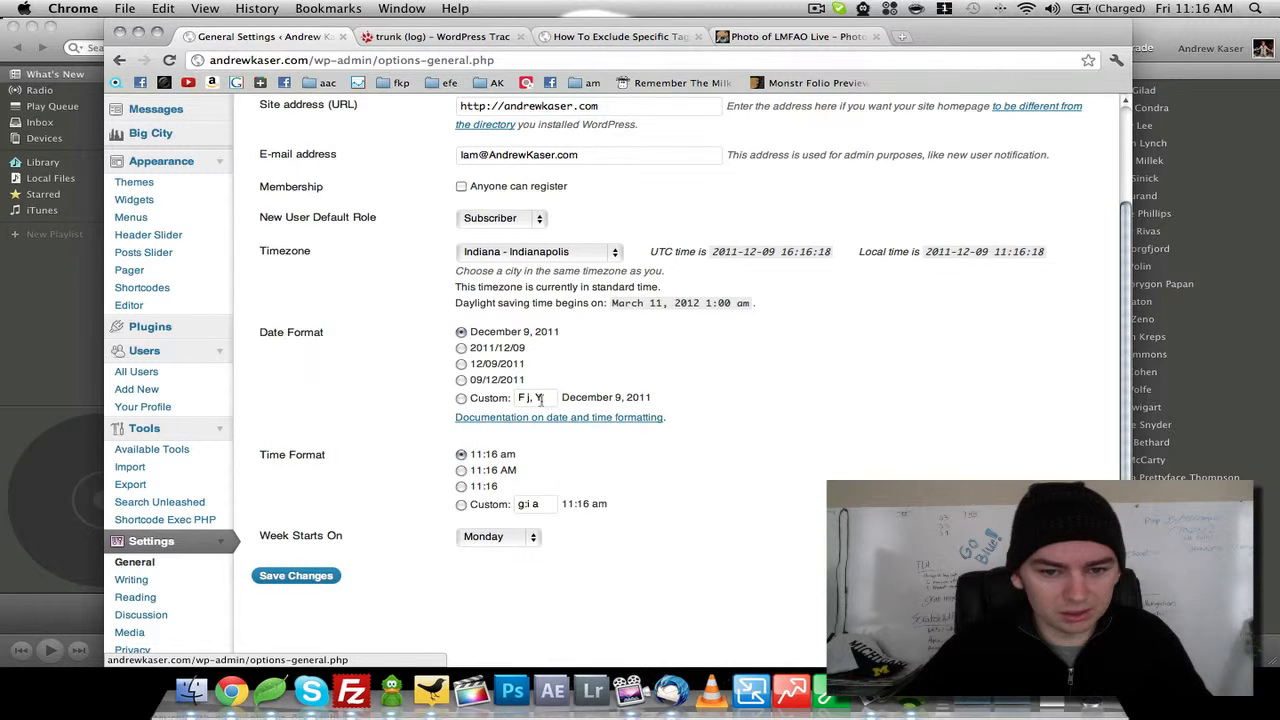
pyautogui.scroll(-1, 430, 432)
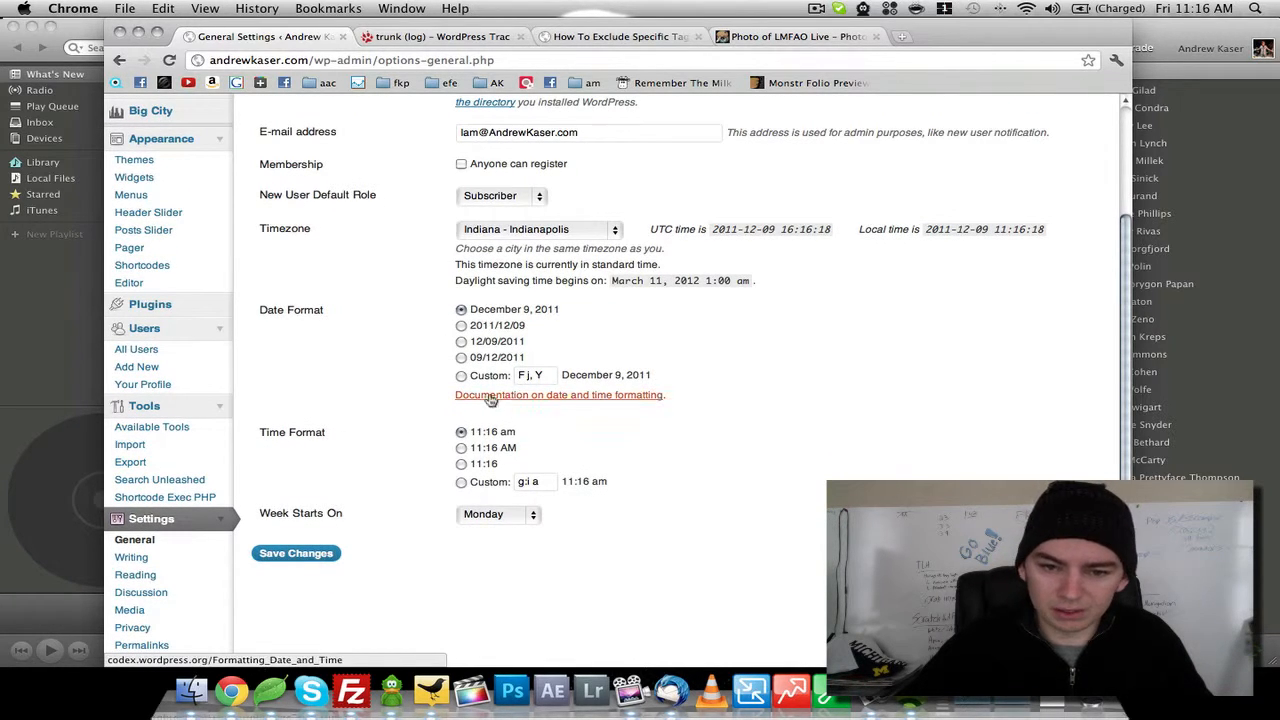
# Open the Writing Settings page and look over the default categories, Press This, post via e-mail, remote publishing and update services options.
pyautogui.scroll(-3, 397, 397)
pyautogui.scroll(-2, 412, 387)
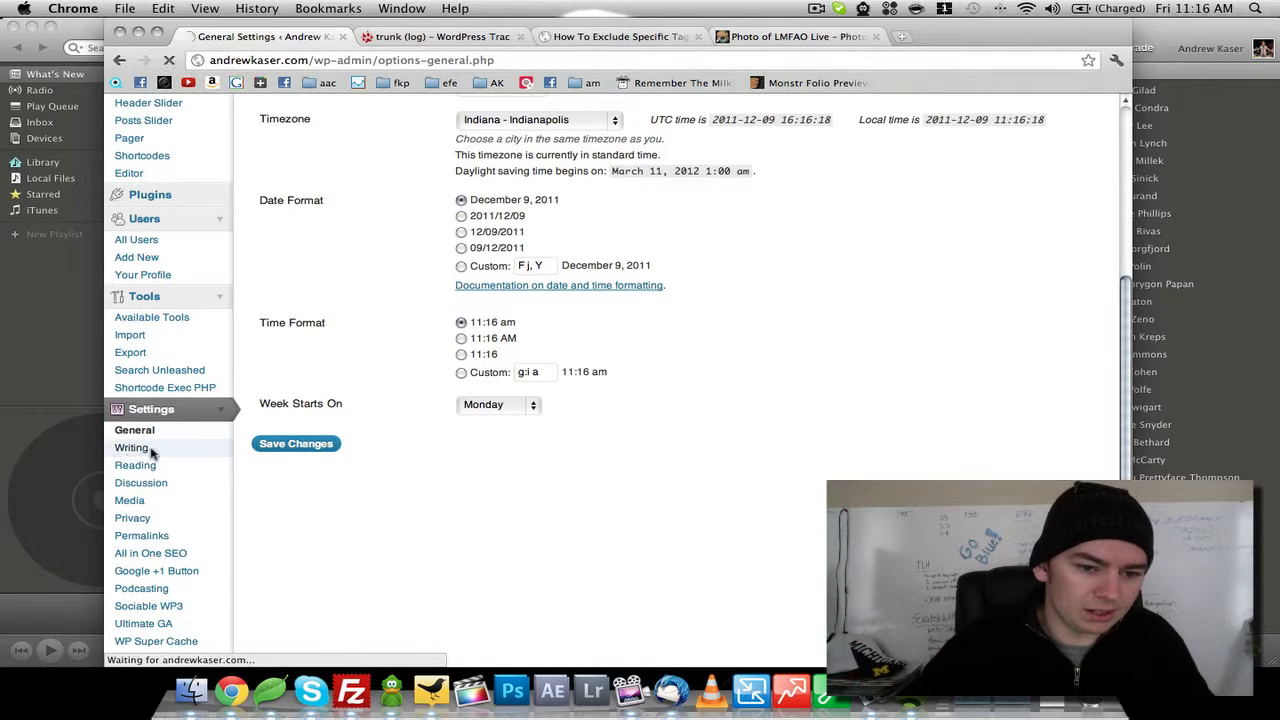
pyautogui.click(131, 448)
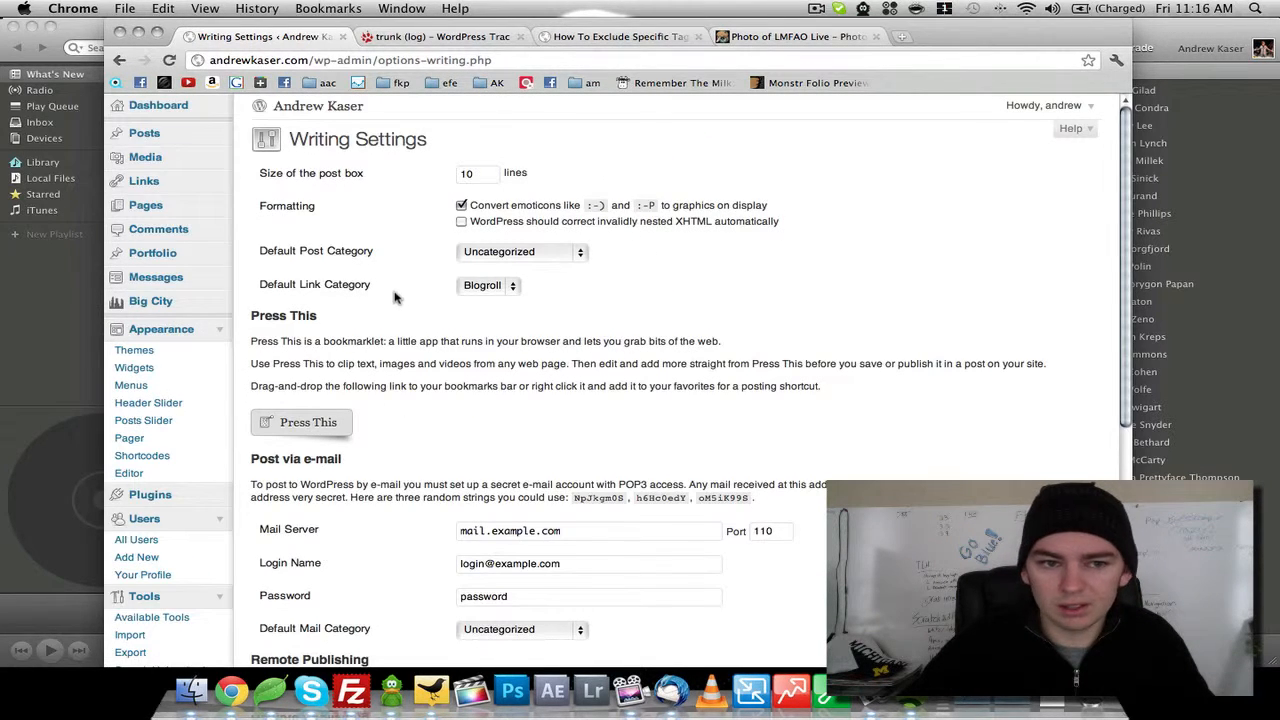
pyautogui.scroll(-1, 394, 297)
pyautogui.scroll(-5, 387, 227)
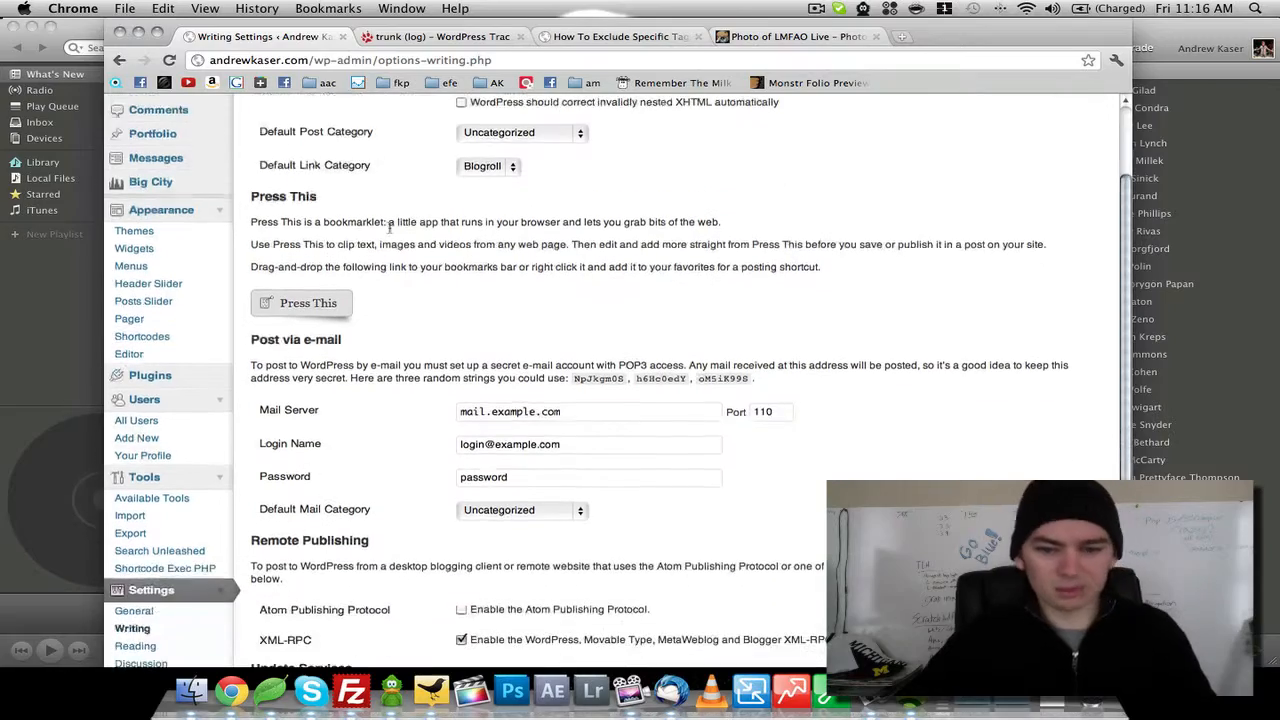
pyautogui.scroll(-6, 392, 235)
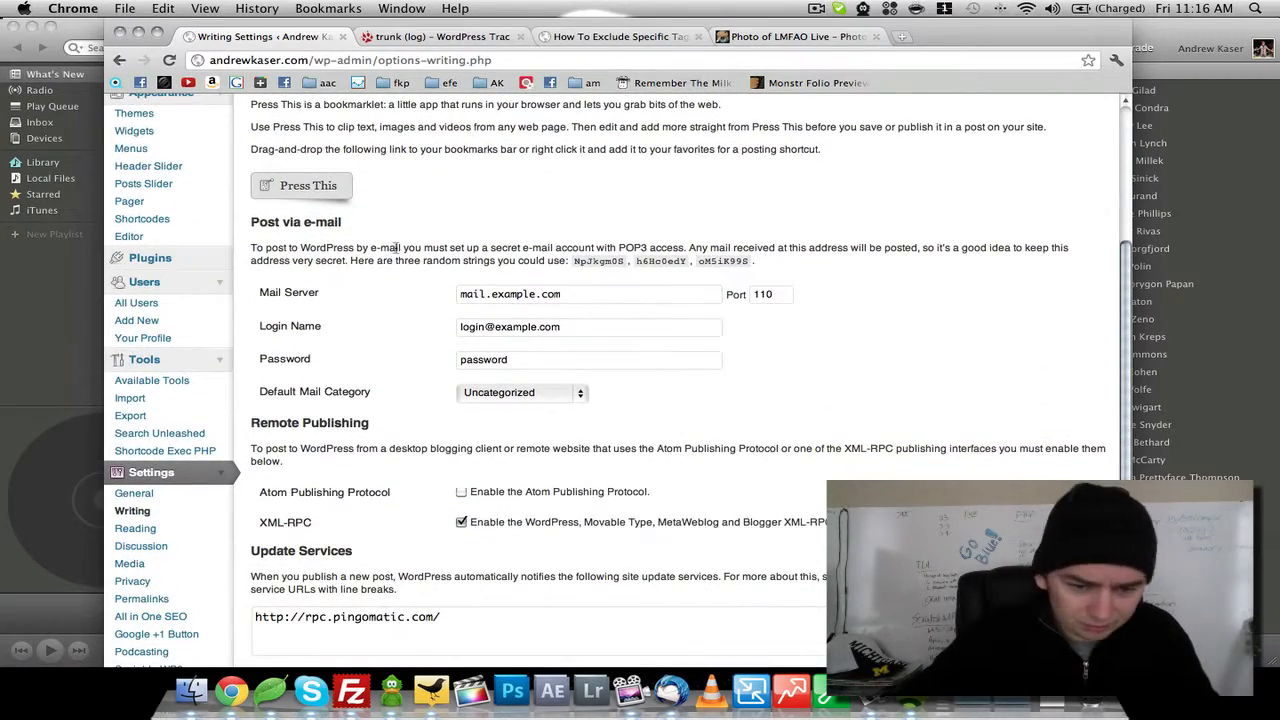
pyautogui.scroll(10, 397, 249)
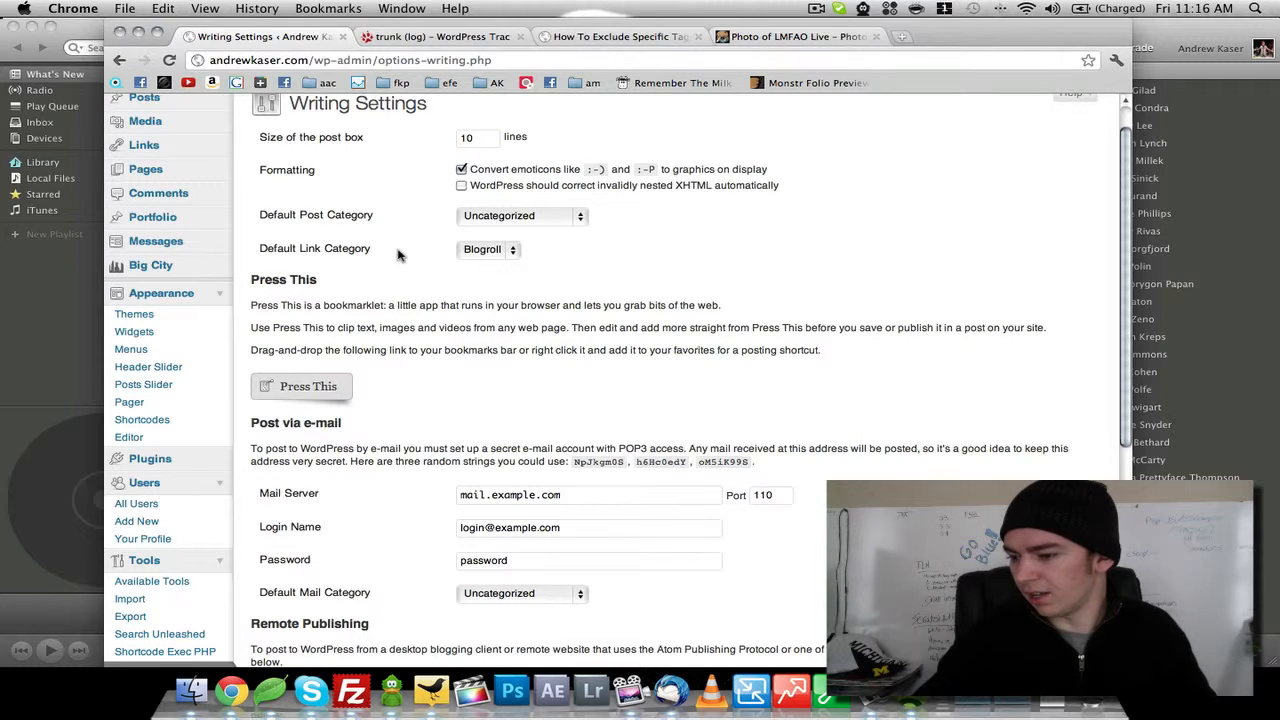
pyautogui.scroll(-17, 385, 280)
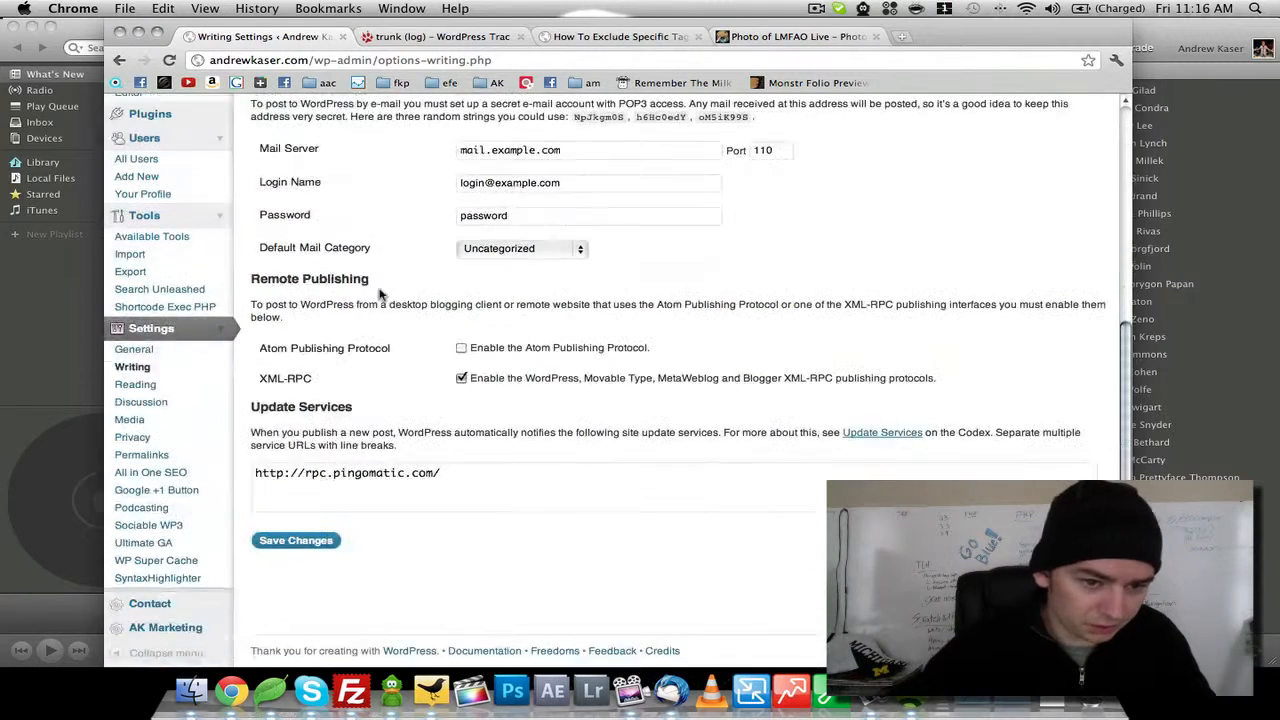
# Open the Reading Settings page and view the static front page and posts page choices, leaving the front page on Your latest posts.
pyautogui.click(136, 386)
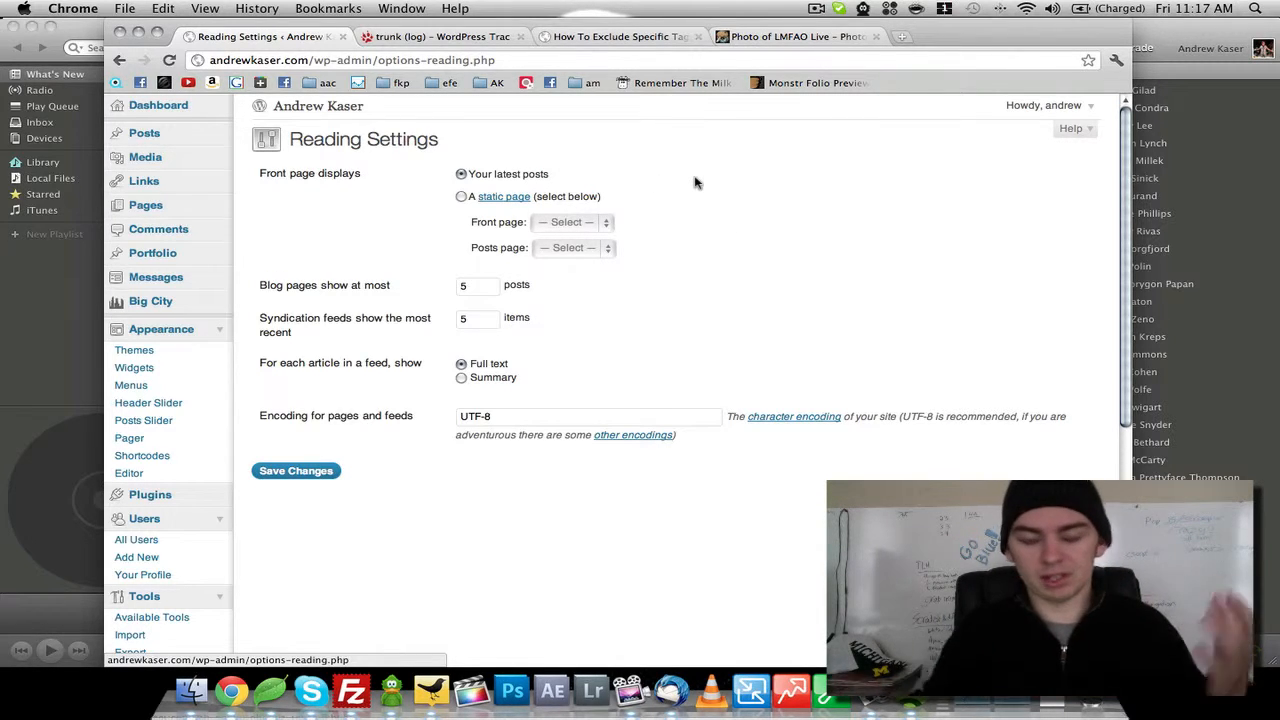
pyautogui.click(460, 198)
pyautogui.click(586, 222)
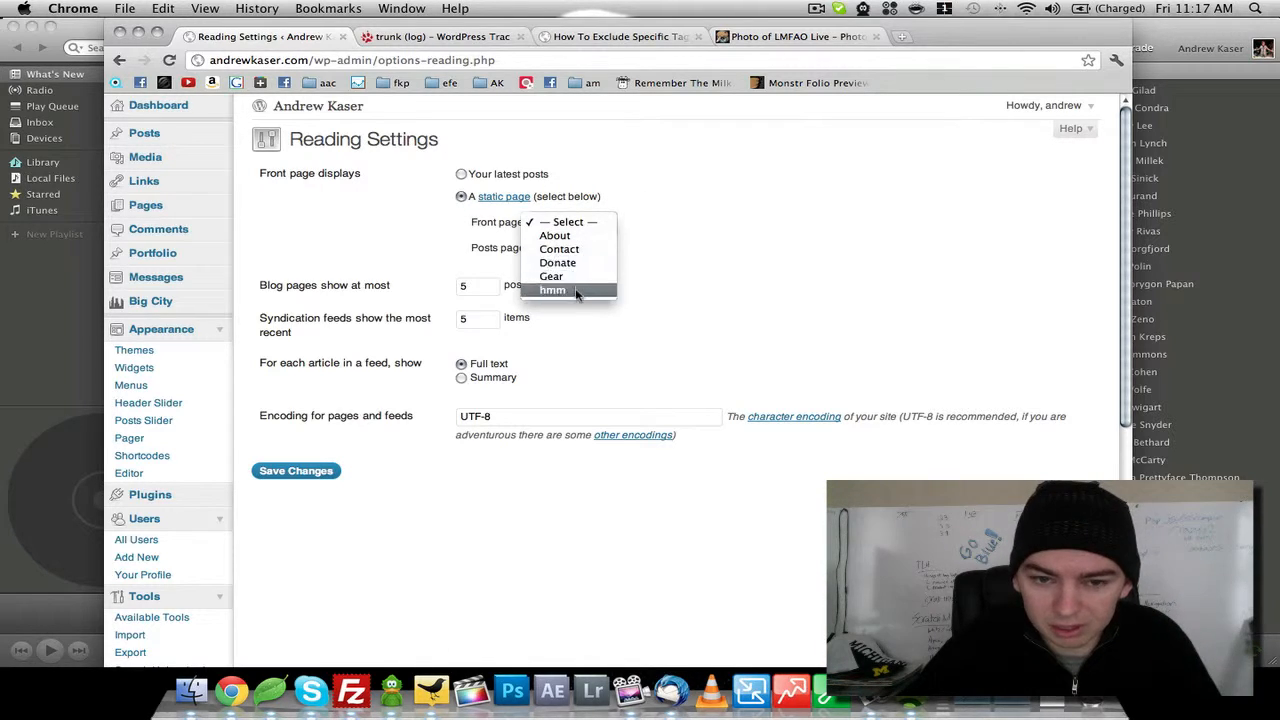
pyautogui.click(702, 237)
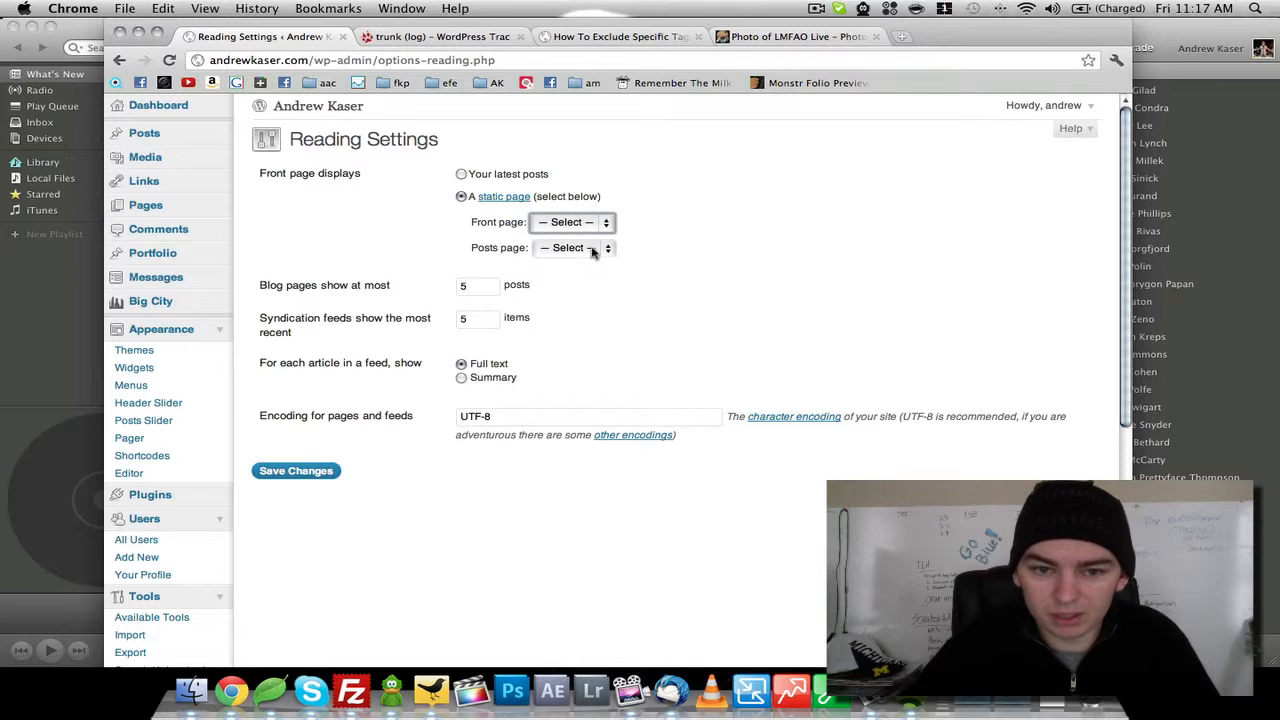
pyautogui.click(594, 248)
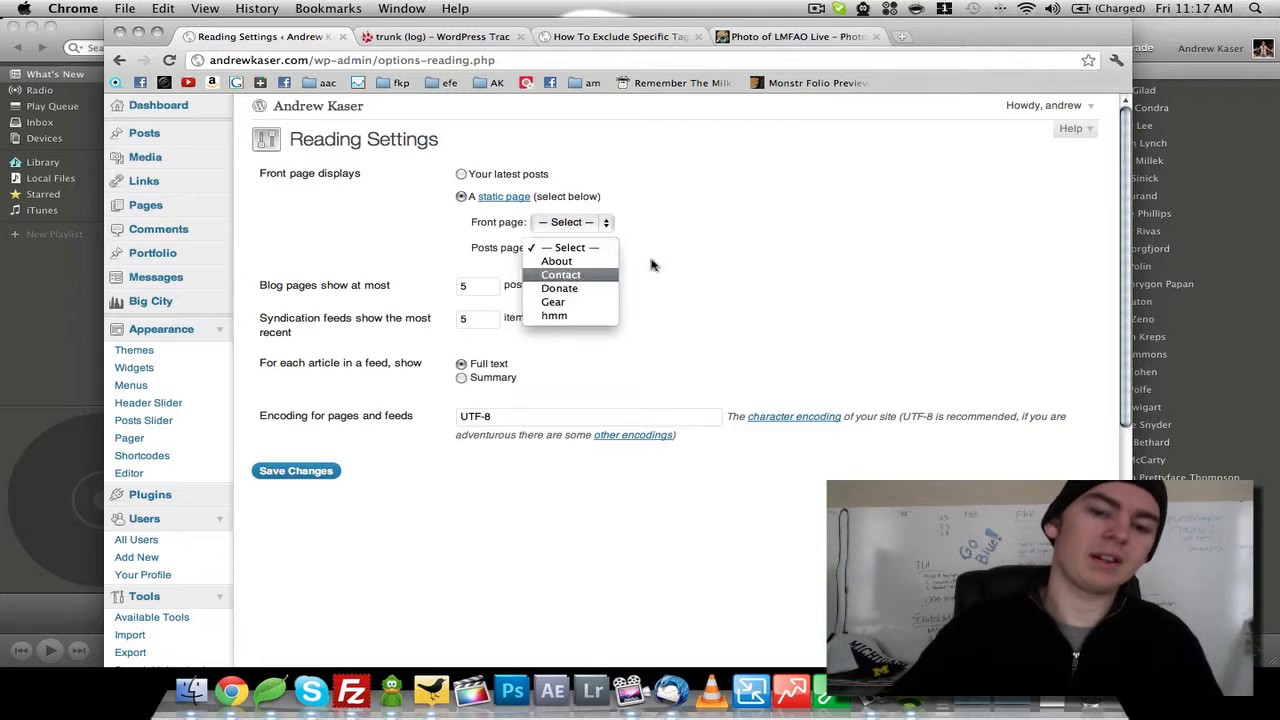
pyautogui.click(618, 246)
pyautogui.click(463, 175)
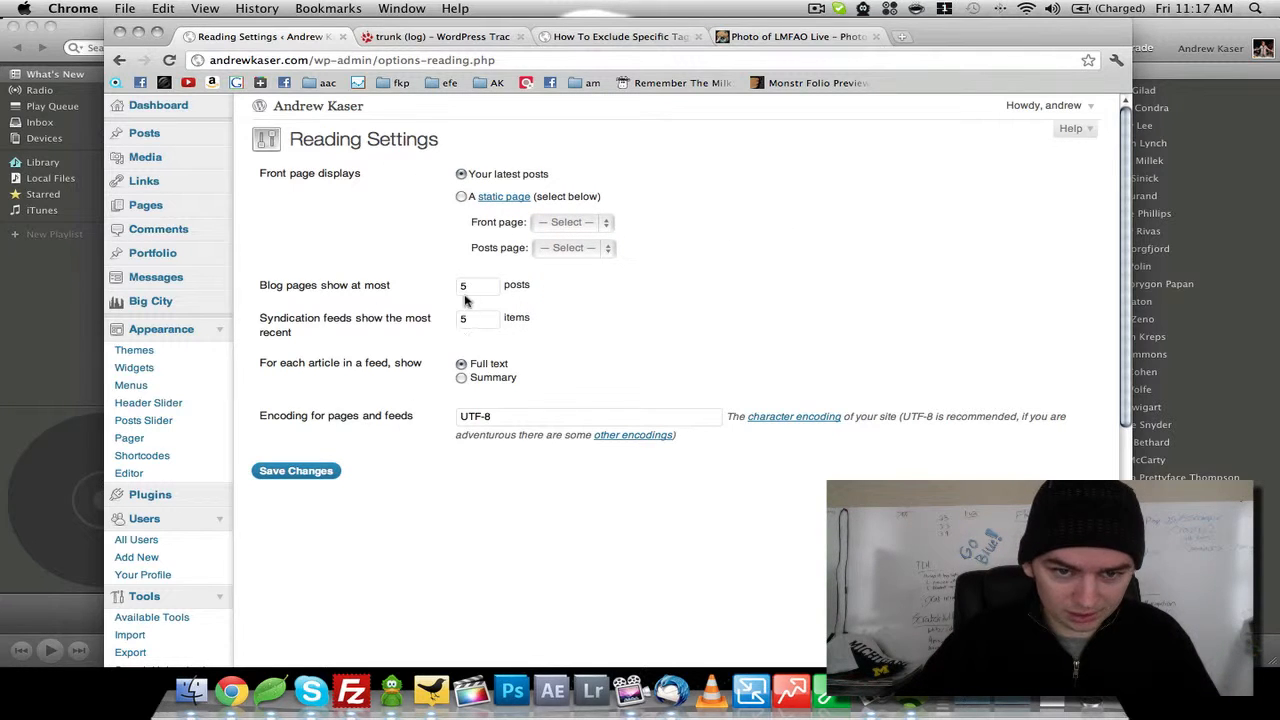
# Open the live site's home page and examine the post list down to the pagination at its end.
pyautogui.click(590, 37)
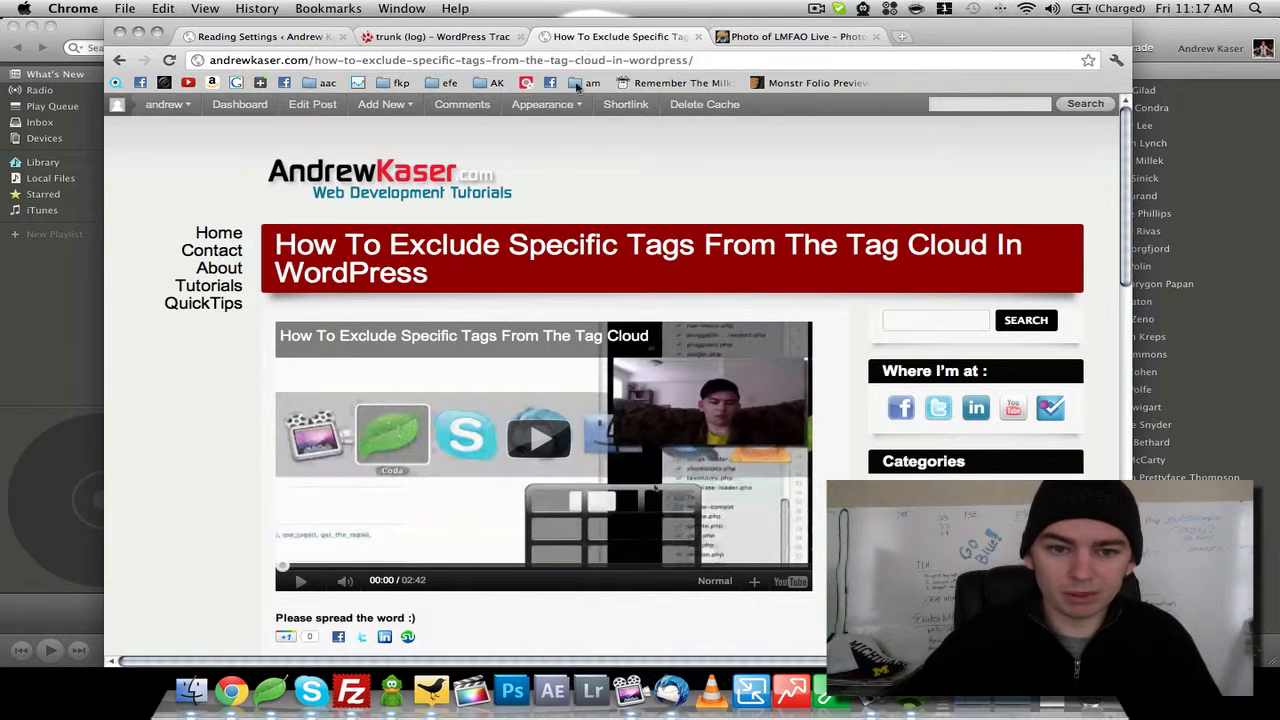
pyautogui.click(218, 240)
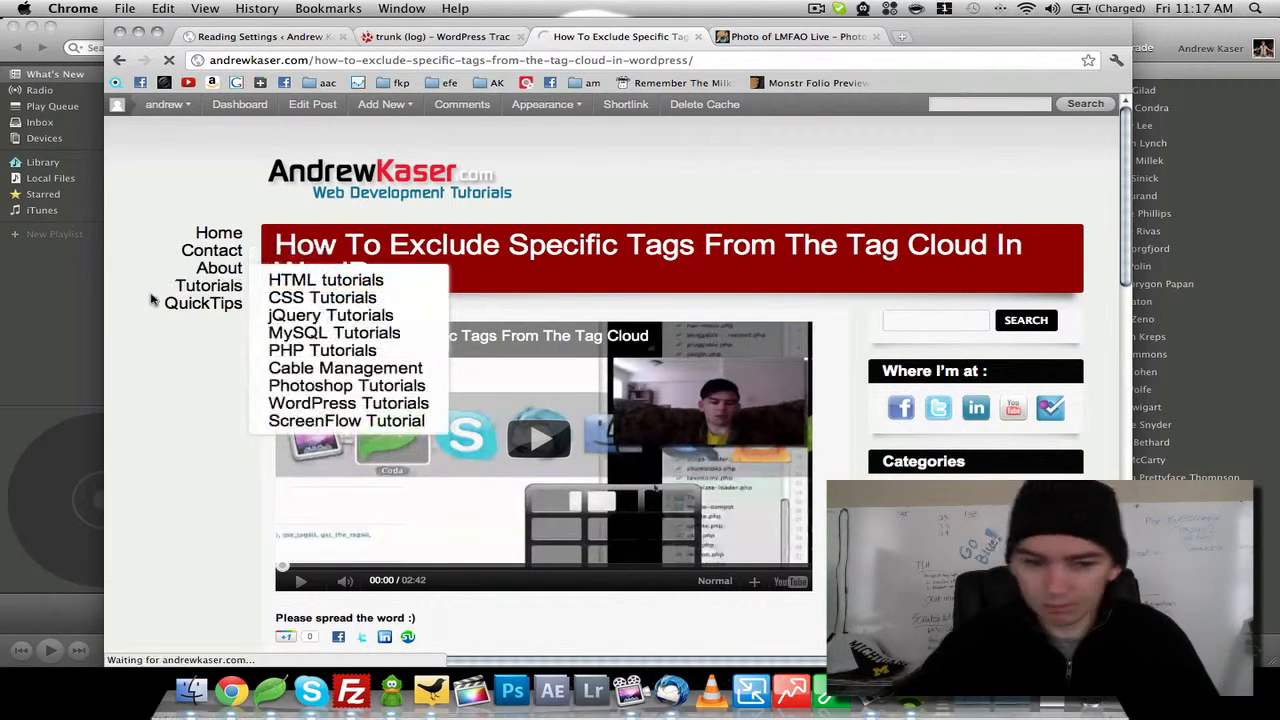
pyautogui.scroll(-20, 170, 300)
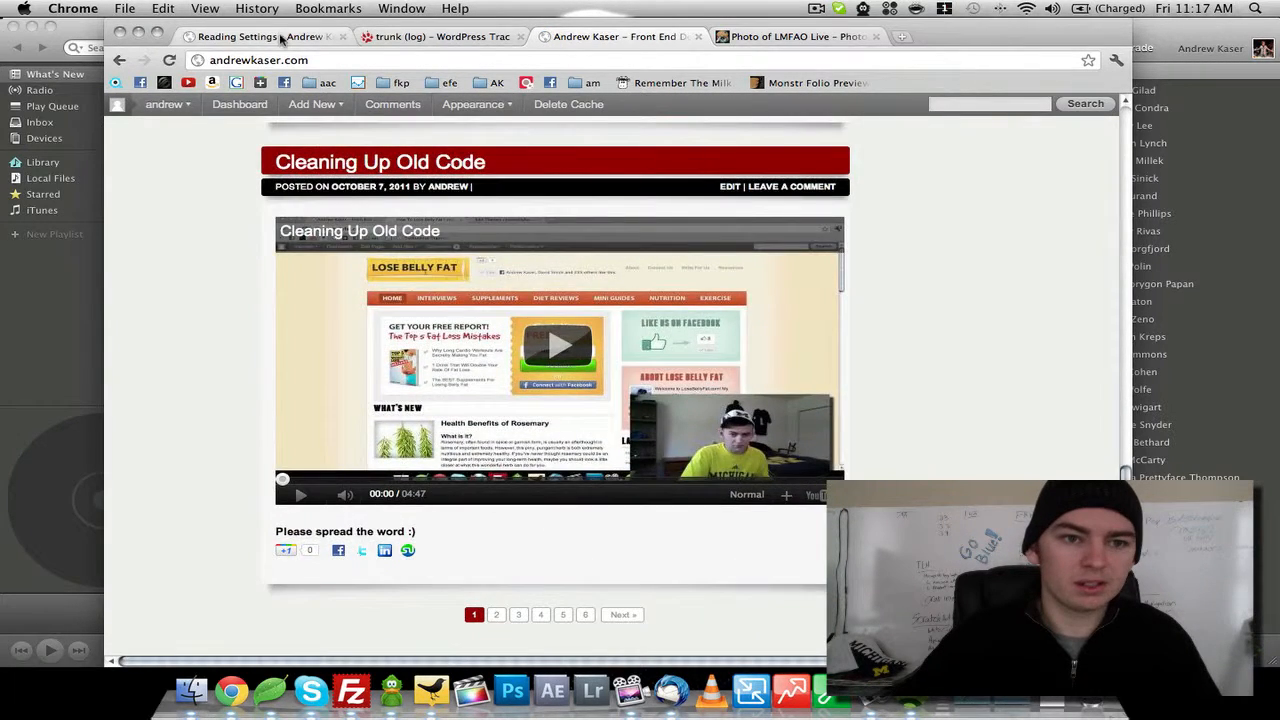
# In the Reading Settings, set blog pages to show at most 10 posts and save the changes.
pyautogui.click(265, 37)
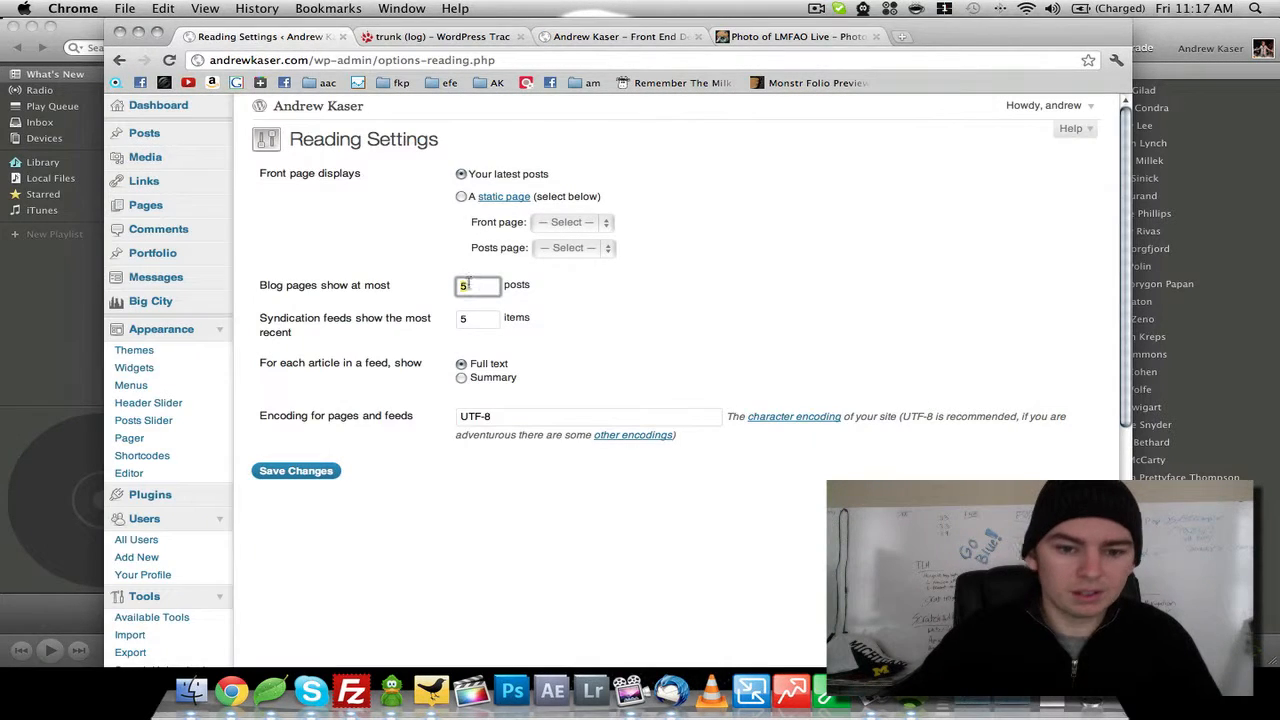
pyautogui.write('10')
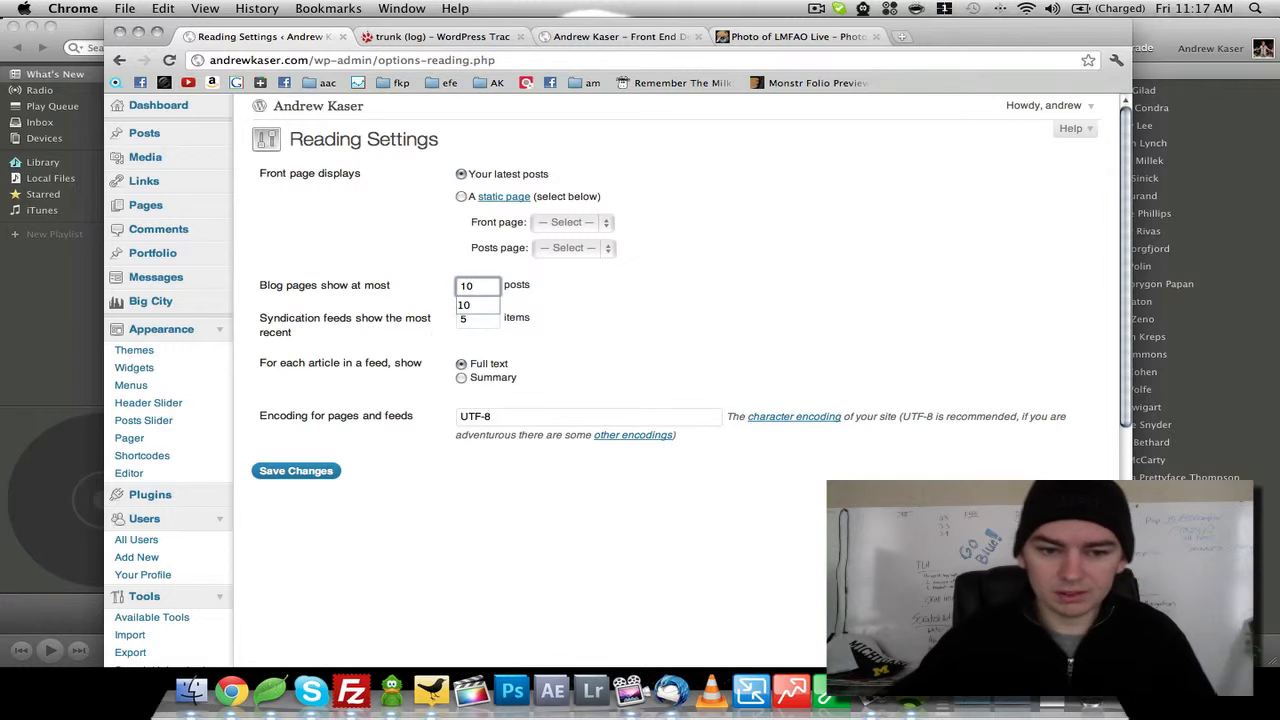
pyautogui.click(308, 470)
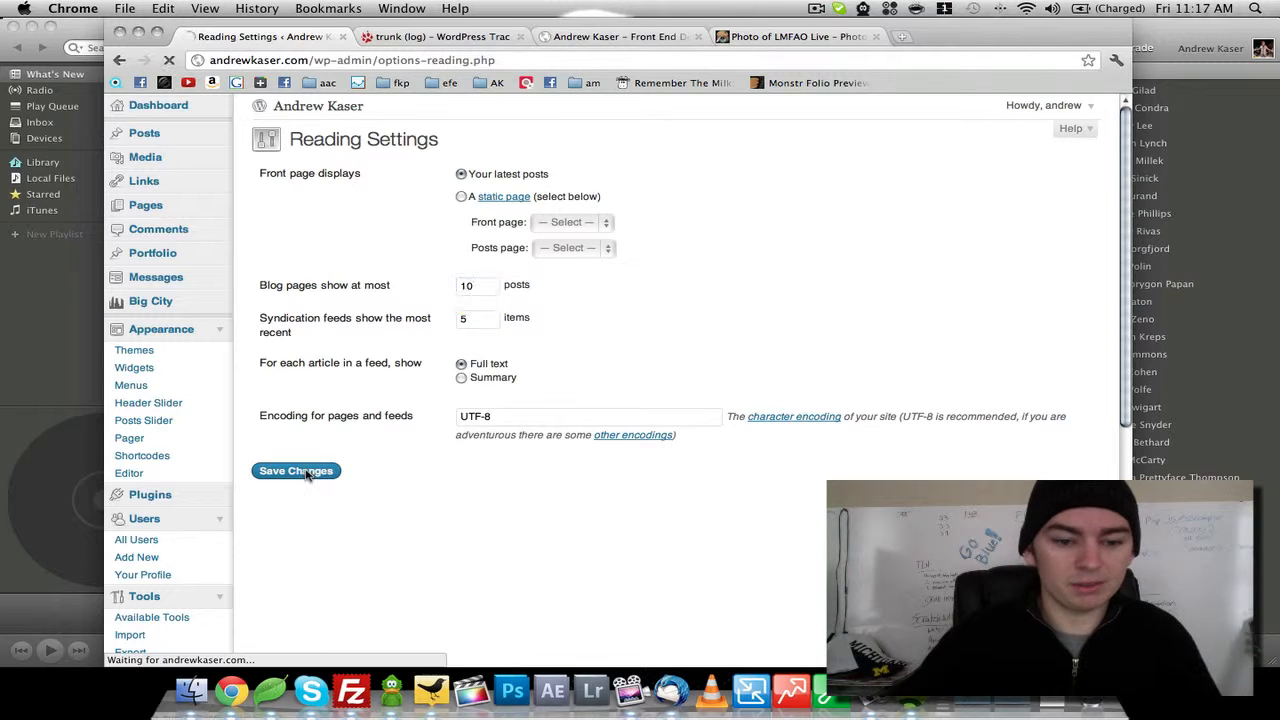
# Reload the site's home page and examine the longer post list and its pagination.
pyautogui.click(567, 37)
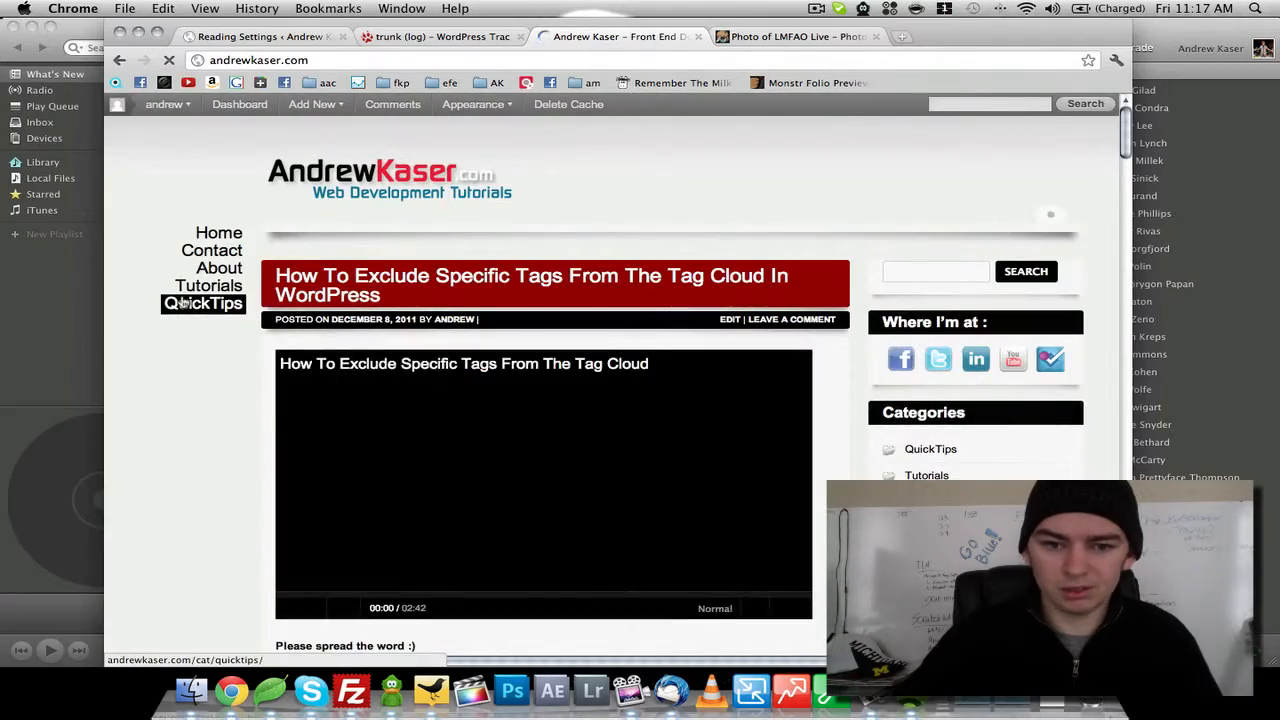
pyautogui.scroll(-3, 175, 312)
pyautogui.scroll(-8, 177, 323)
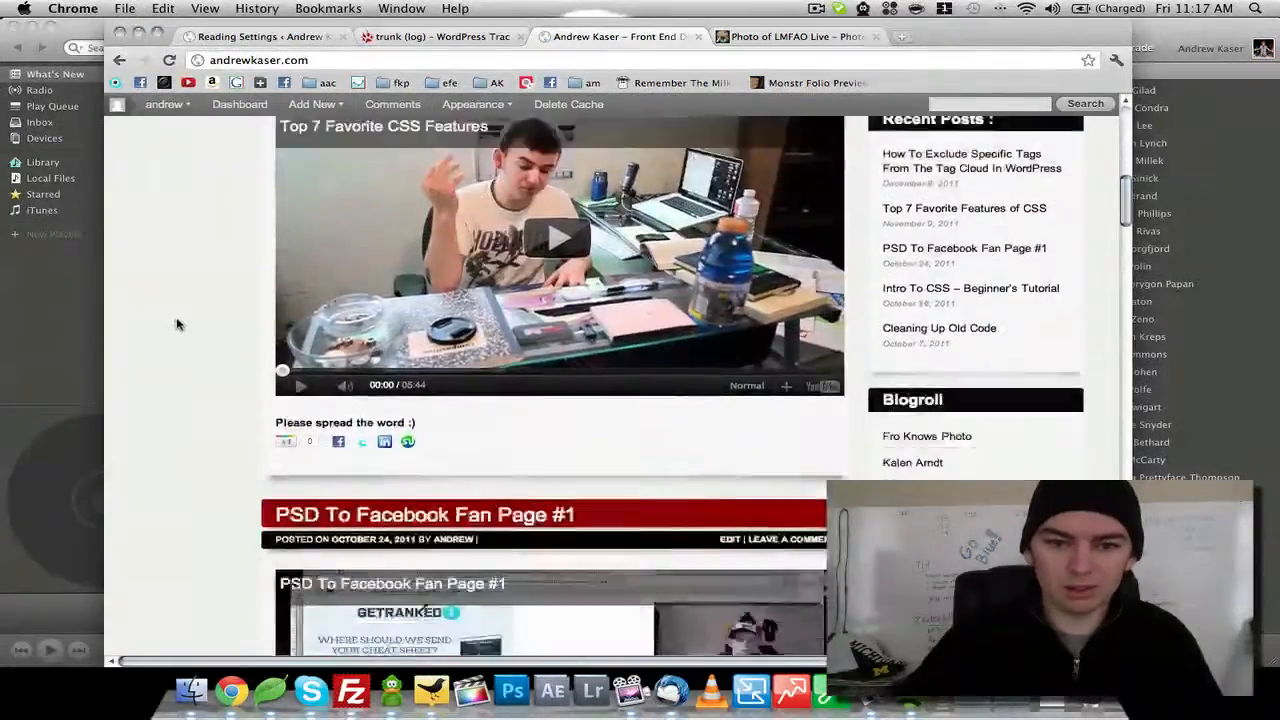
pyautogui.scroll(-20, 178, 323)
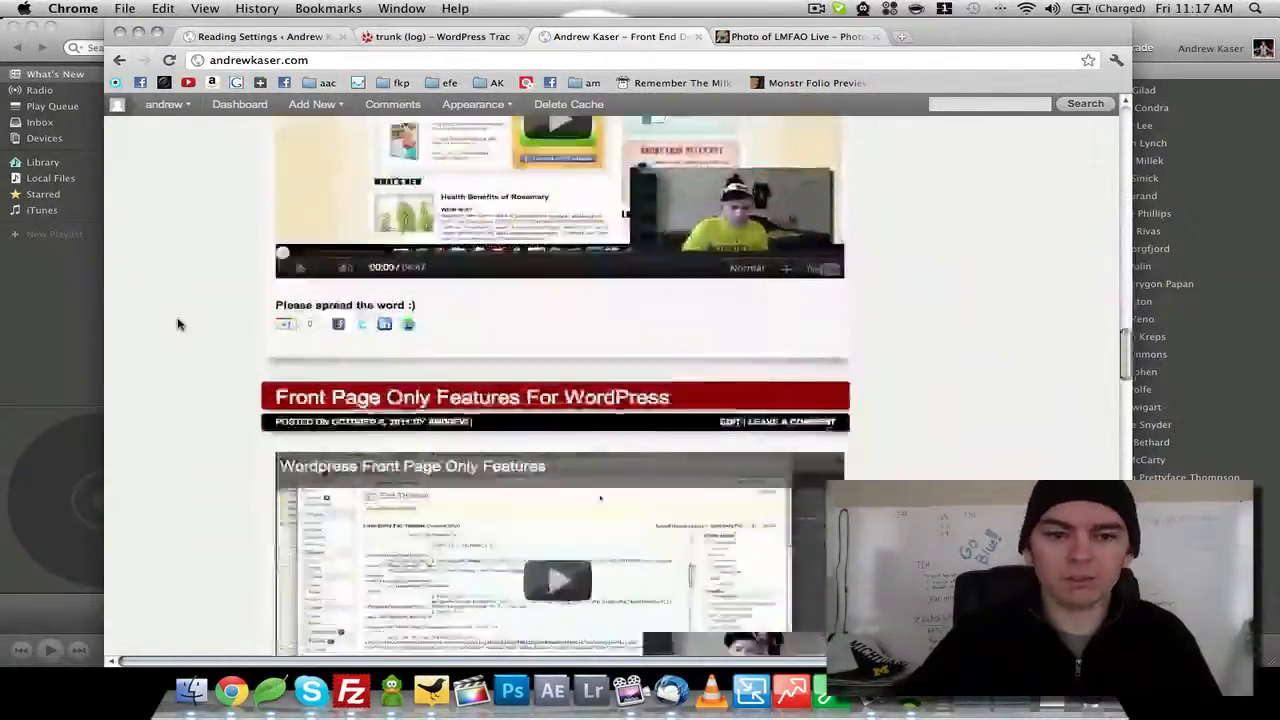
pyautogui.scroll(-20, 178, 323)
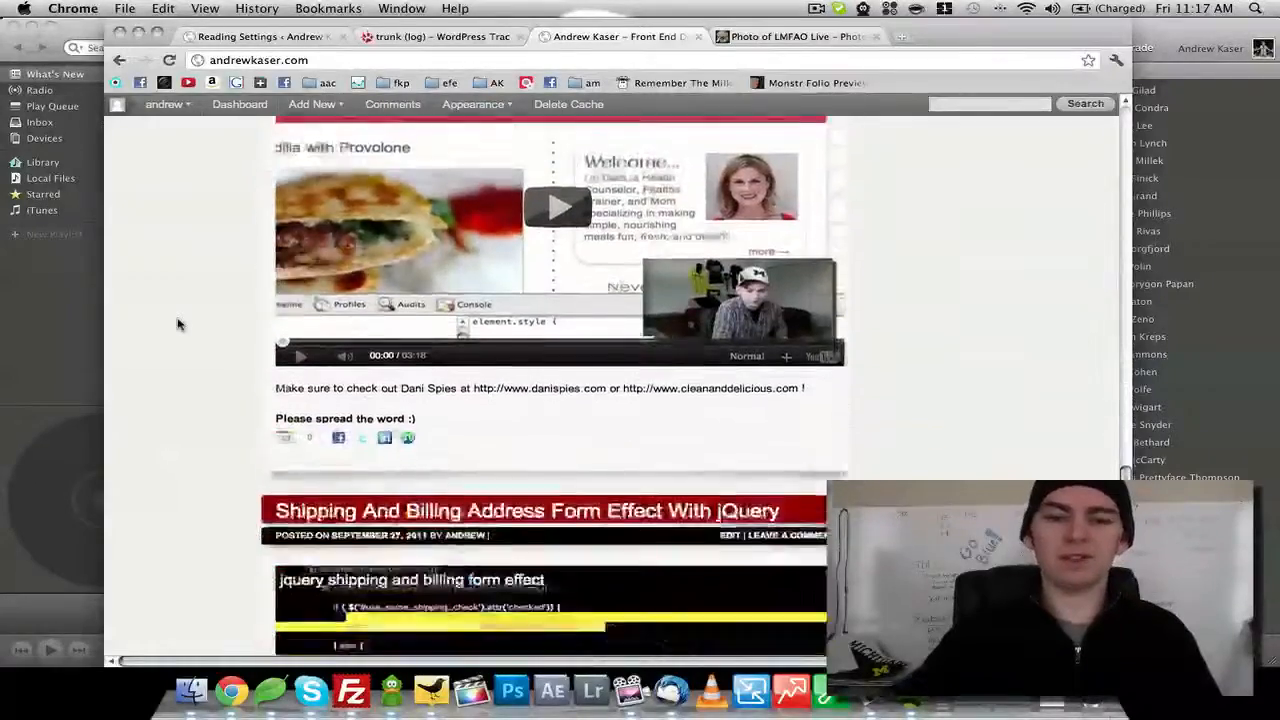
pyautogui.scroll(-15, 178, 323)
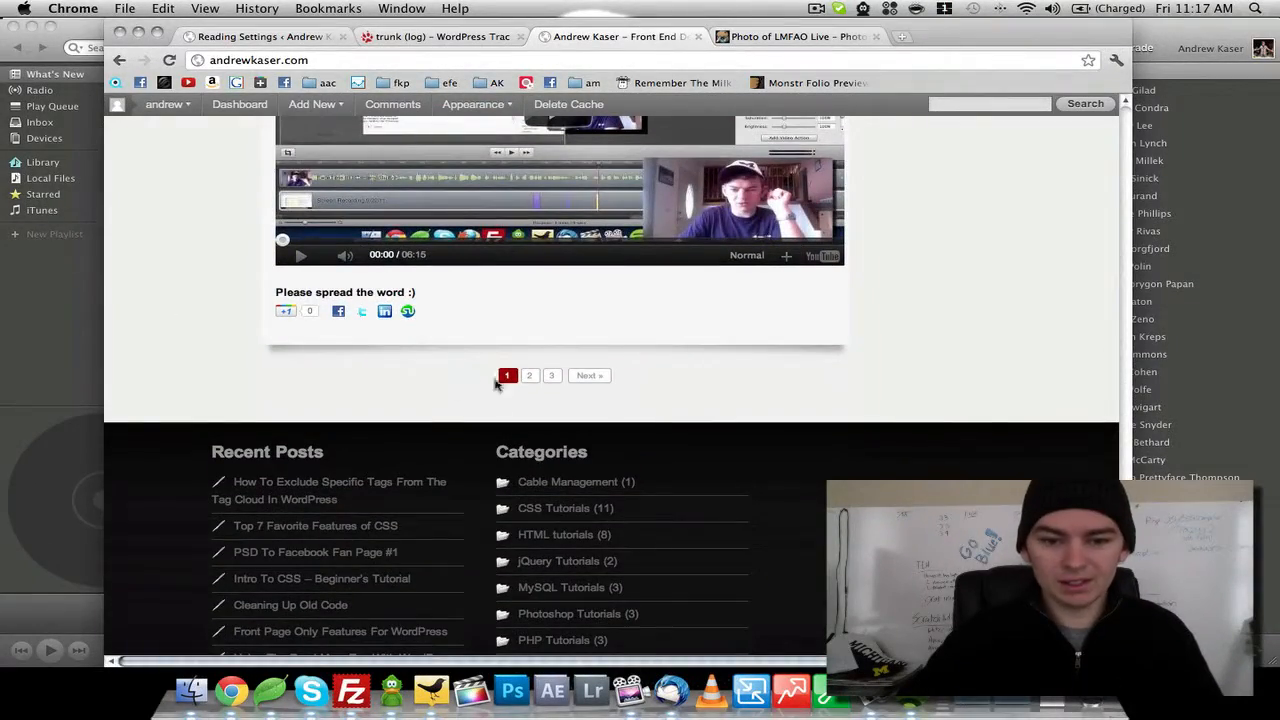
pyautogui.scroll(15, 386, 374)
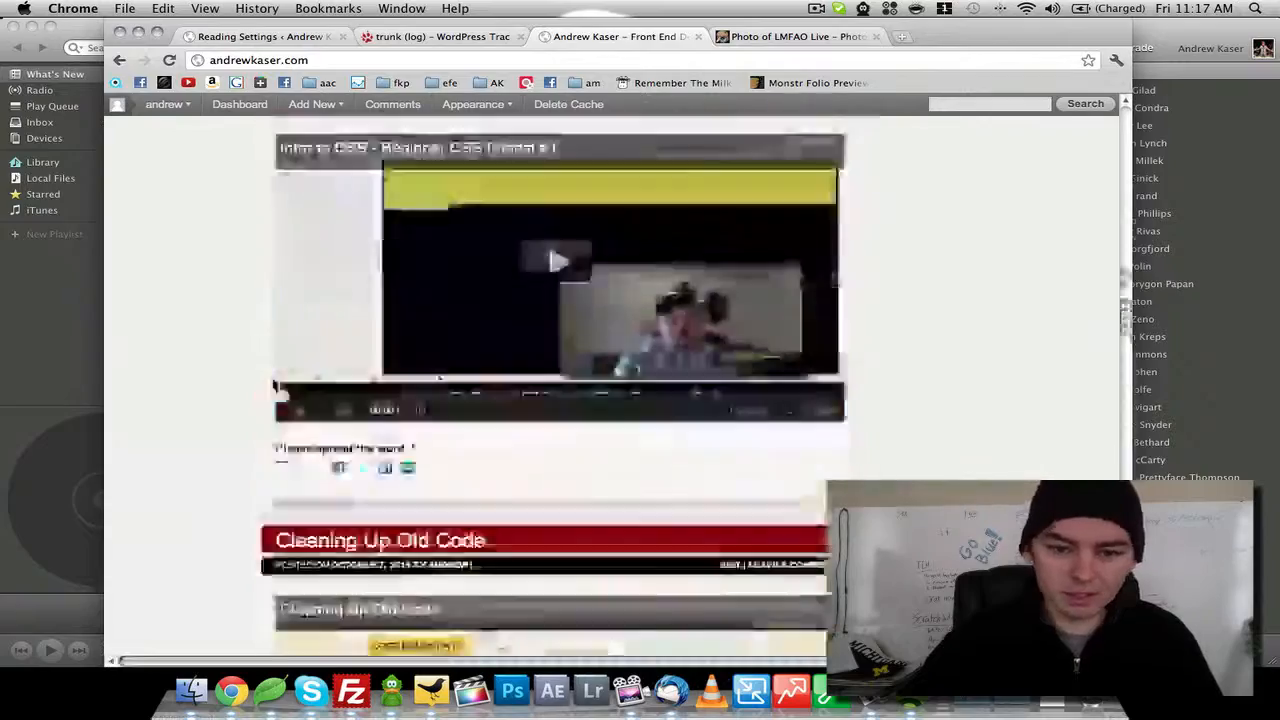
pyautogui.scroll(10, 275, 388)
# Set the maximum number of posts on blog pages back to 5 in the Reading Settings and save.
pyautogui.click(283, 38)
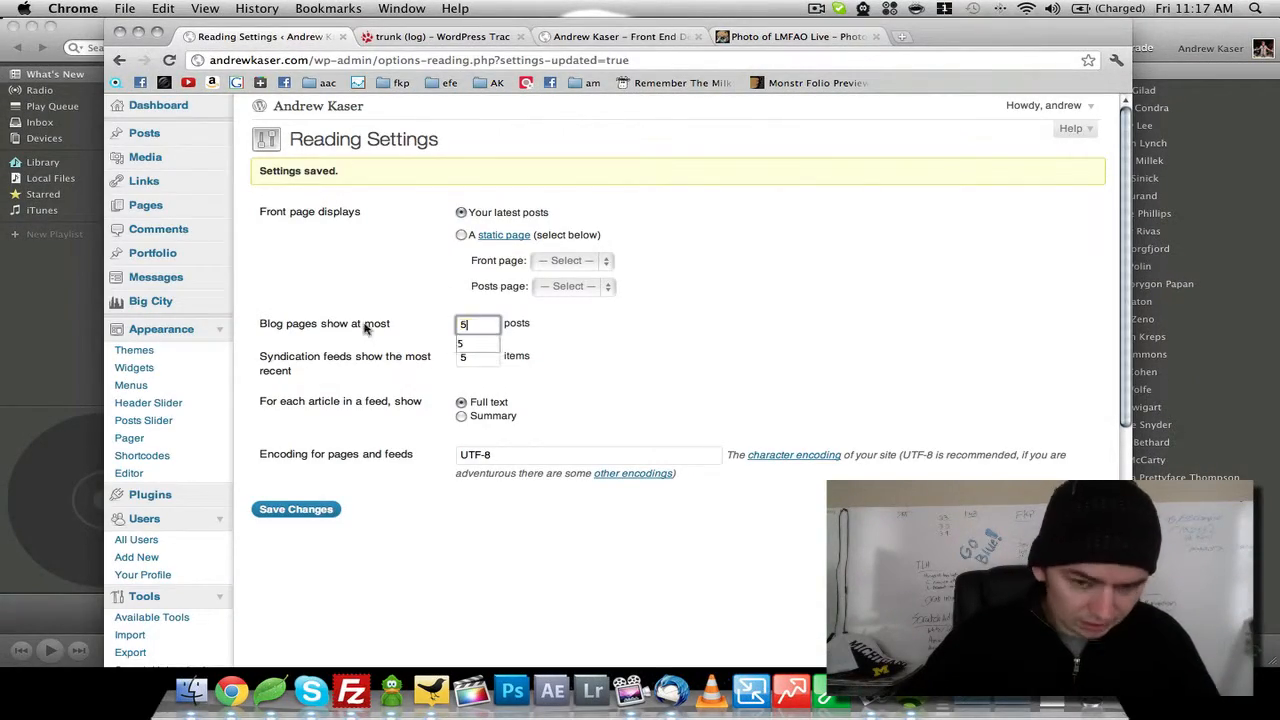
pyautogui.click(300, 510)
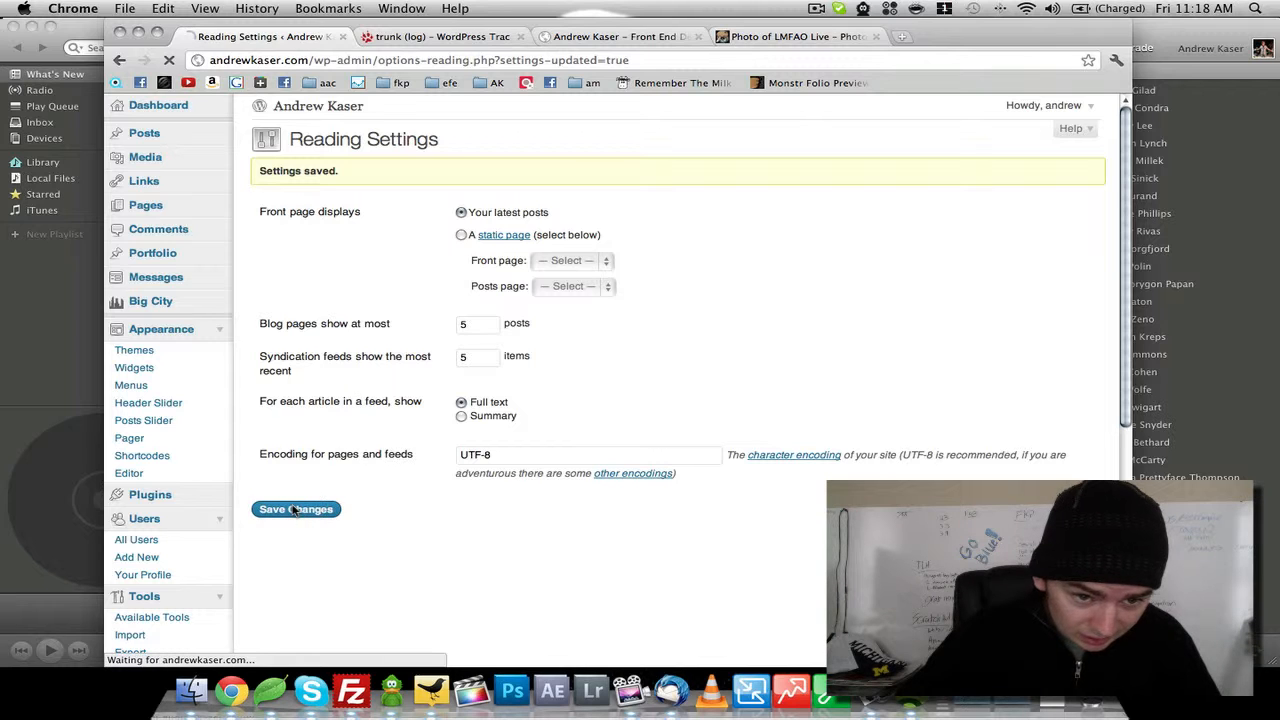
# Open the Discussion Settings page and look over the comment, e-mail notification, moderation and avatar options.
pyautogui.scroll(-5, 260, 420)
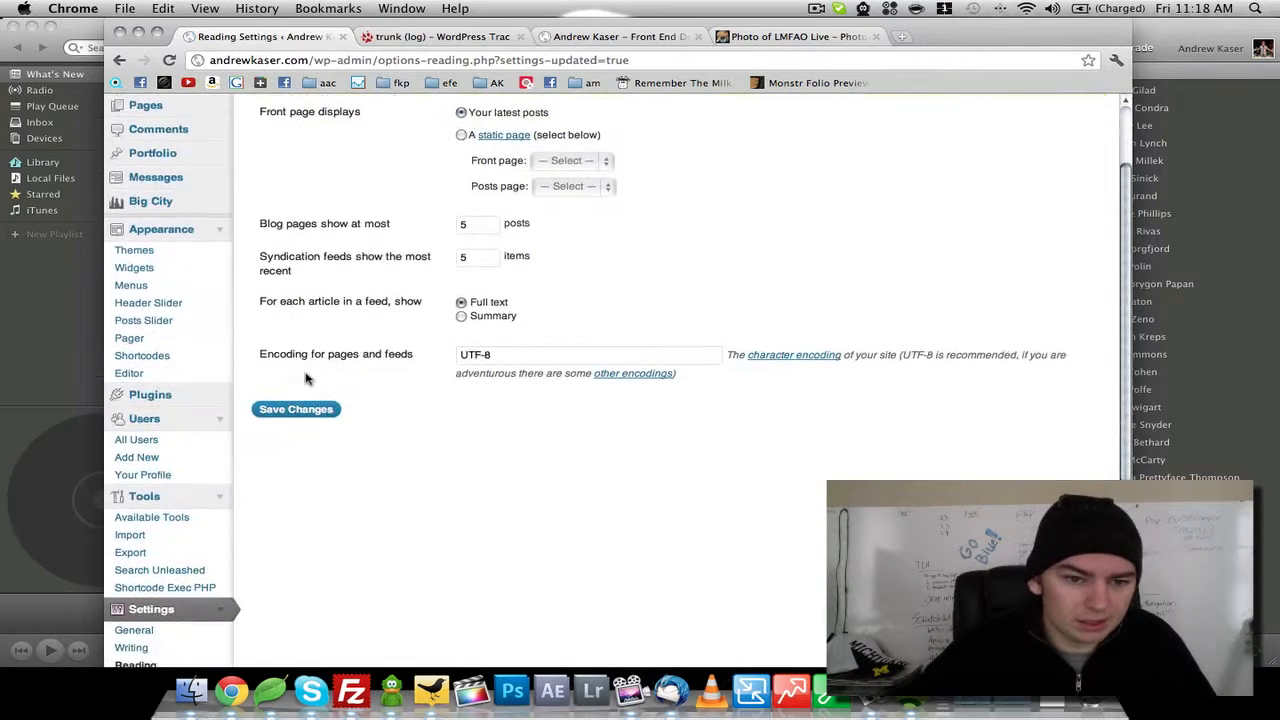
pyautogui.scroll(-4, 248, 345)
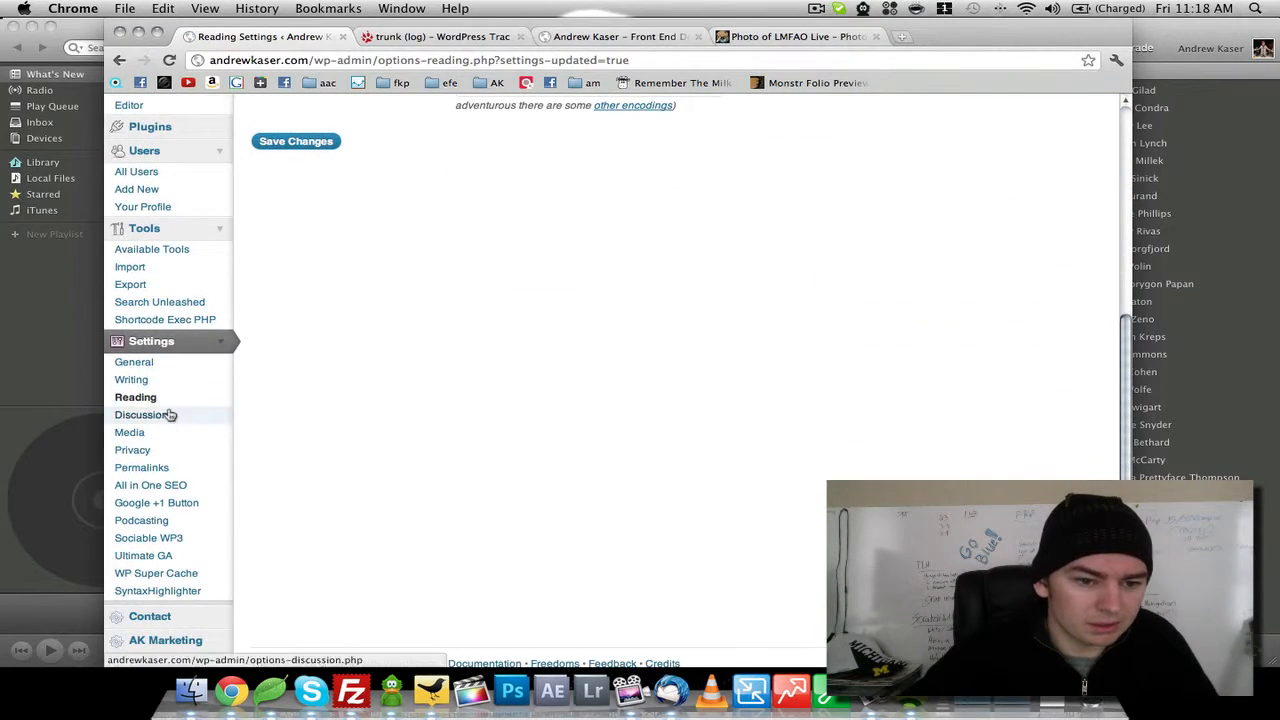
pyautogui.scroll(-1, 153, 418)
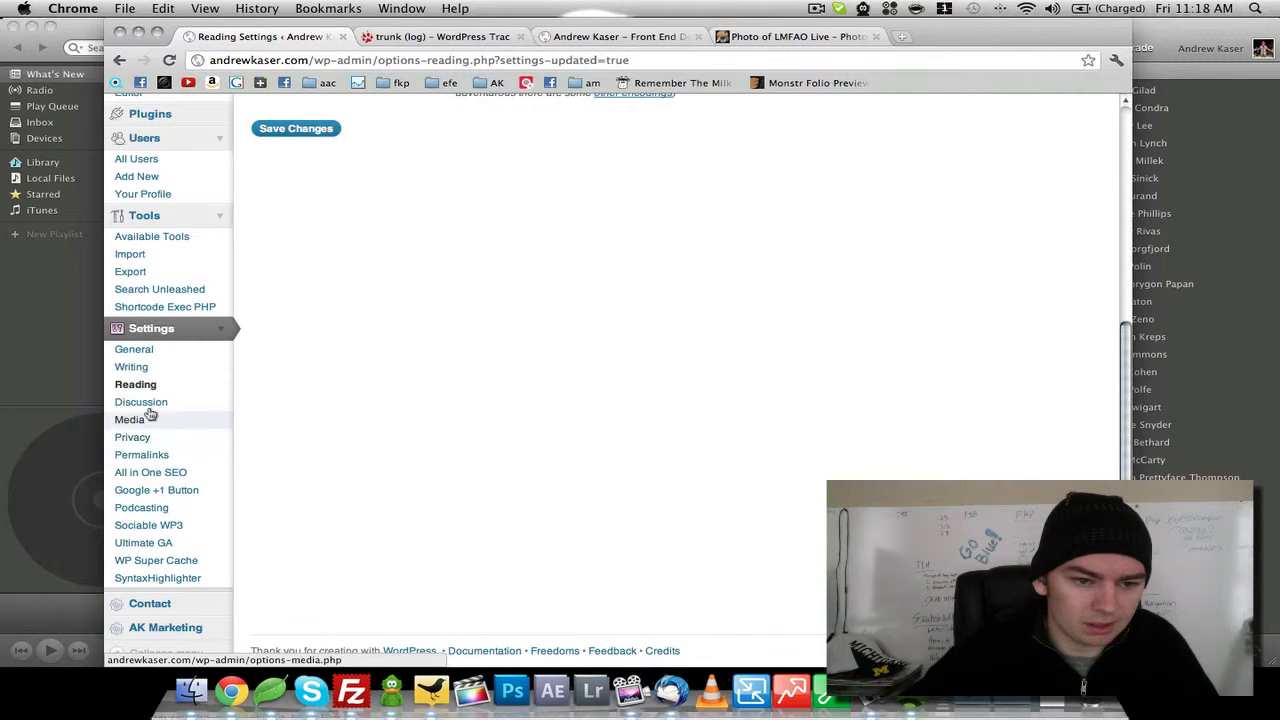
pyautogui.click(140, 418)
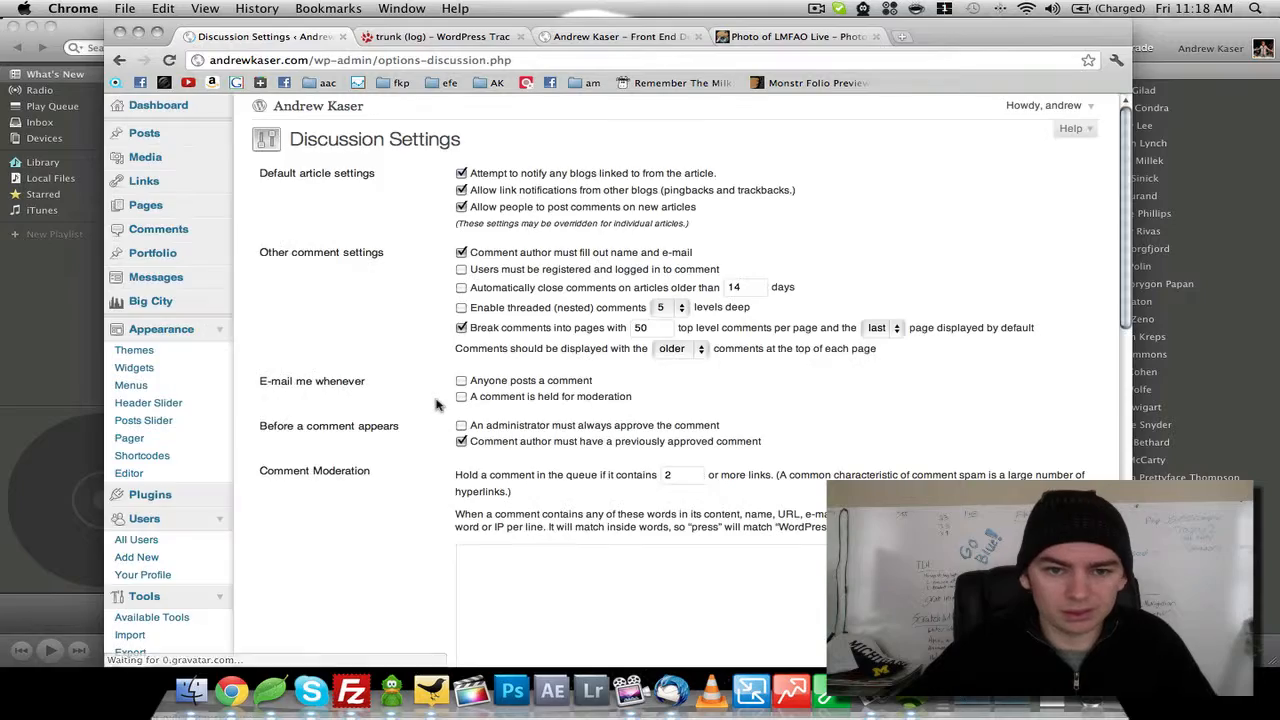
pyautogui.scroll(-10, 485, 352)
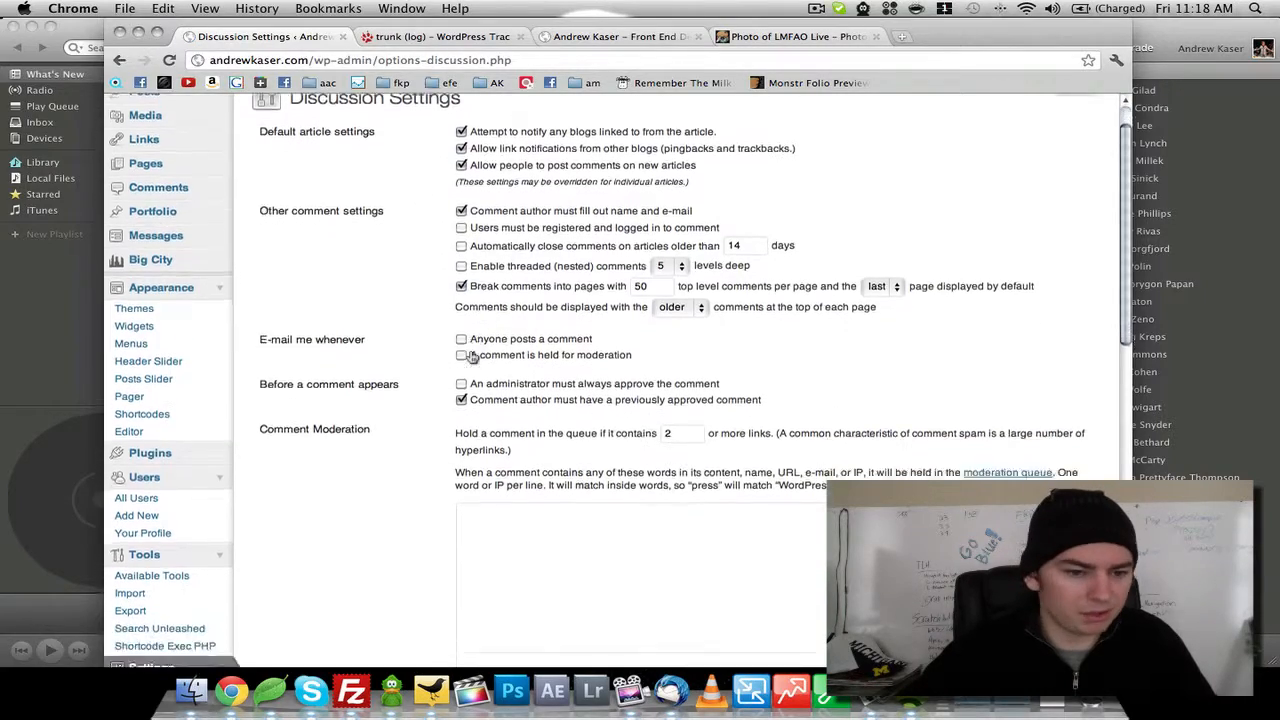
pyautogui.scroll(-5, 308, 237)
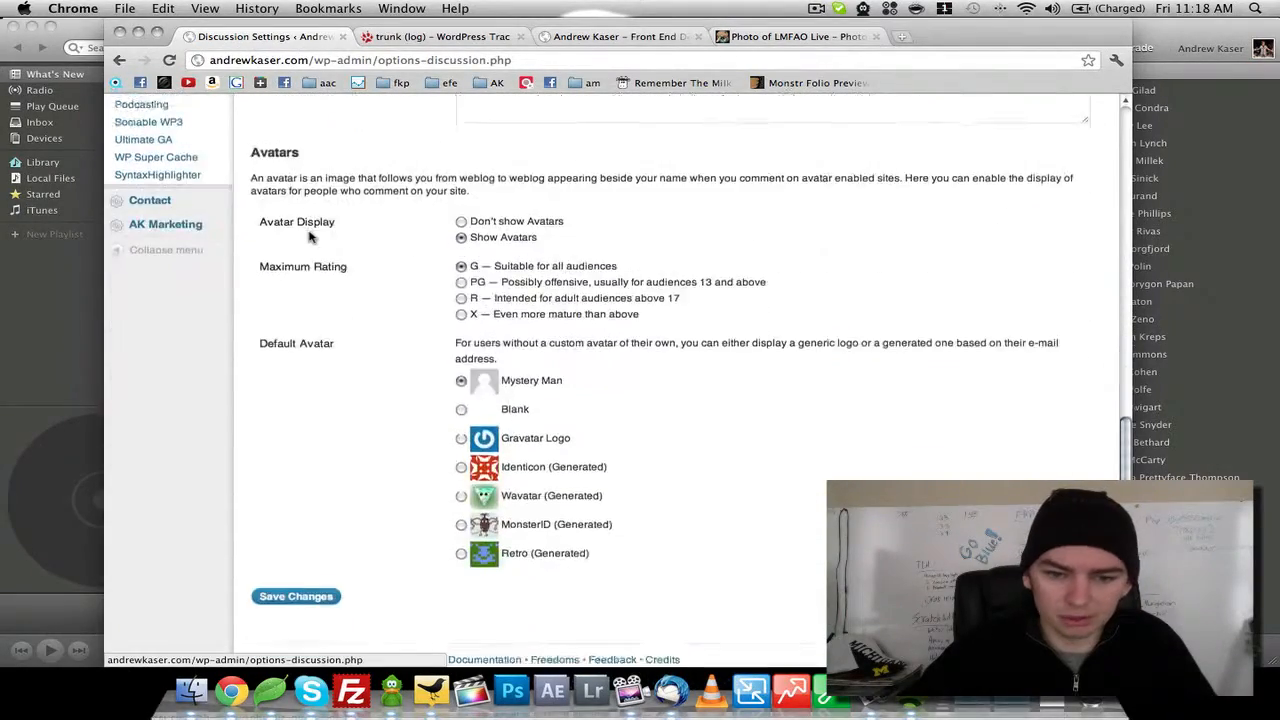
# Open the Media Settings page and look over the image size, embed, upload and FancyBox options.
pyautogui.scroll(7, 308, 237)
pyautogui.click(155, 330)
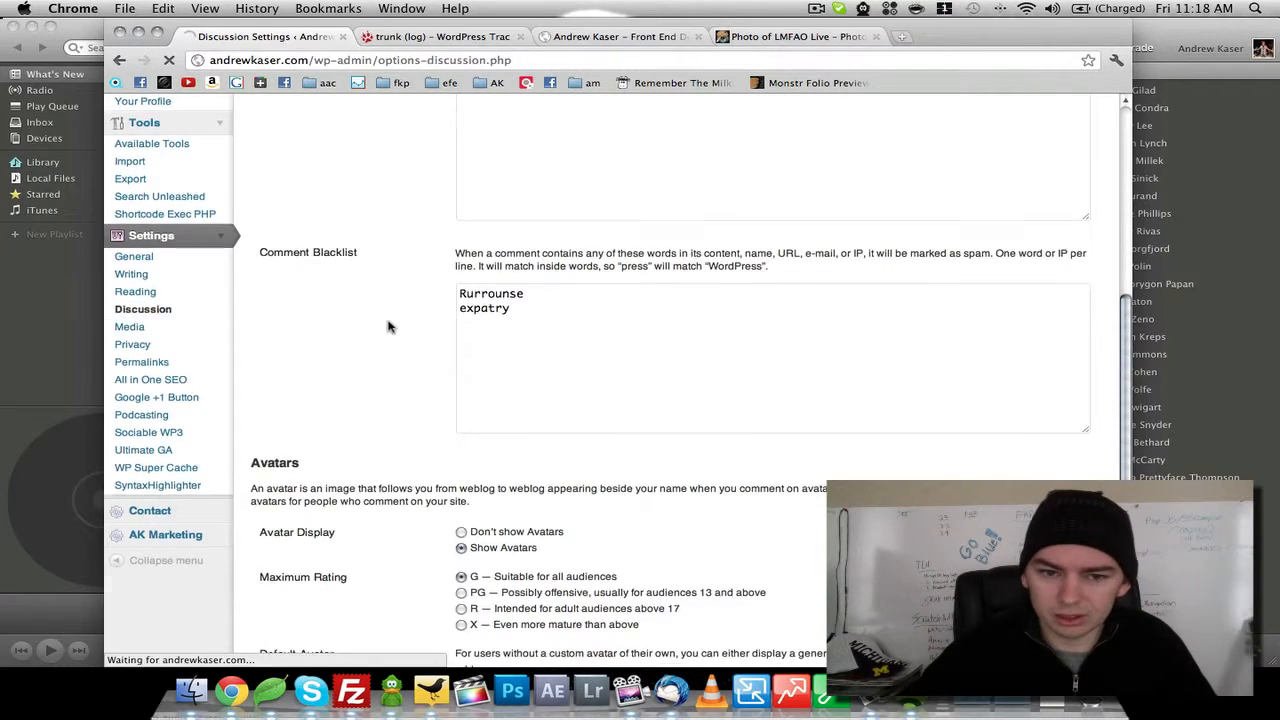
pyautogui.scroll(-2, 389, 329)
pyautogui.scroll(1, 389, 329)
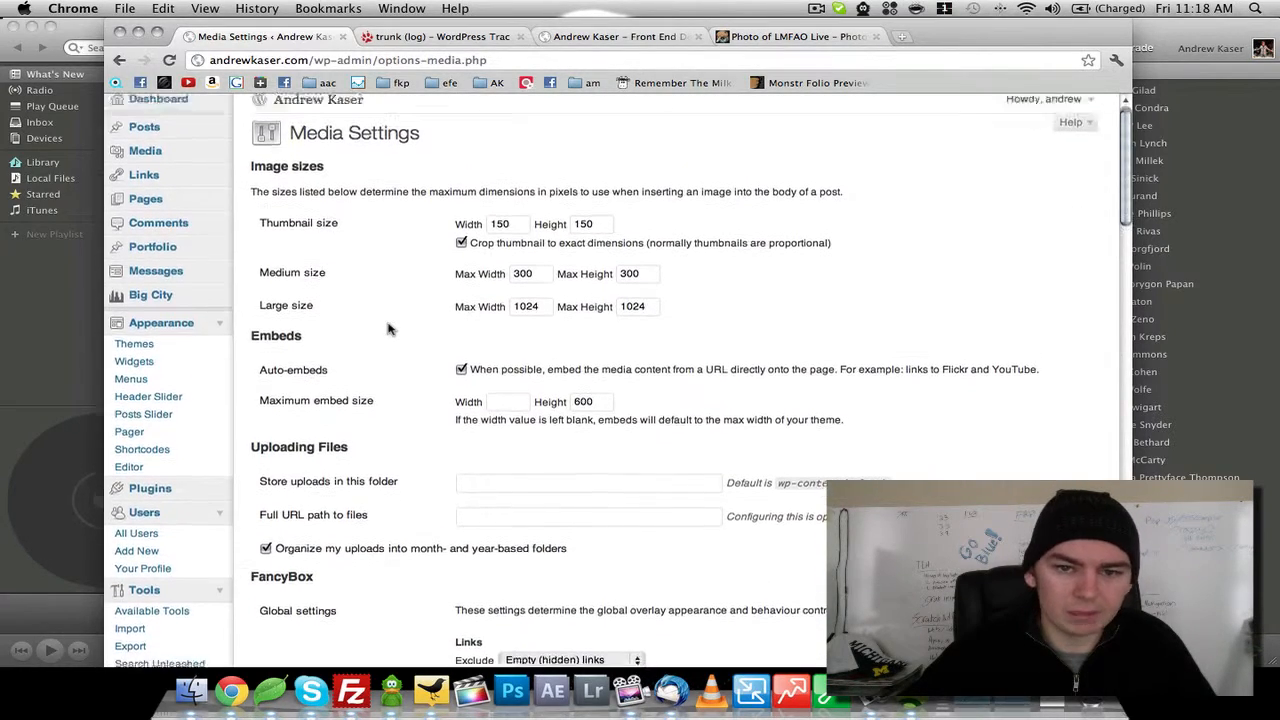
pyautogui.scroll(-5, 389, 329)
pyautogui.scroll(-6, 389, 329)
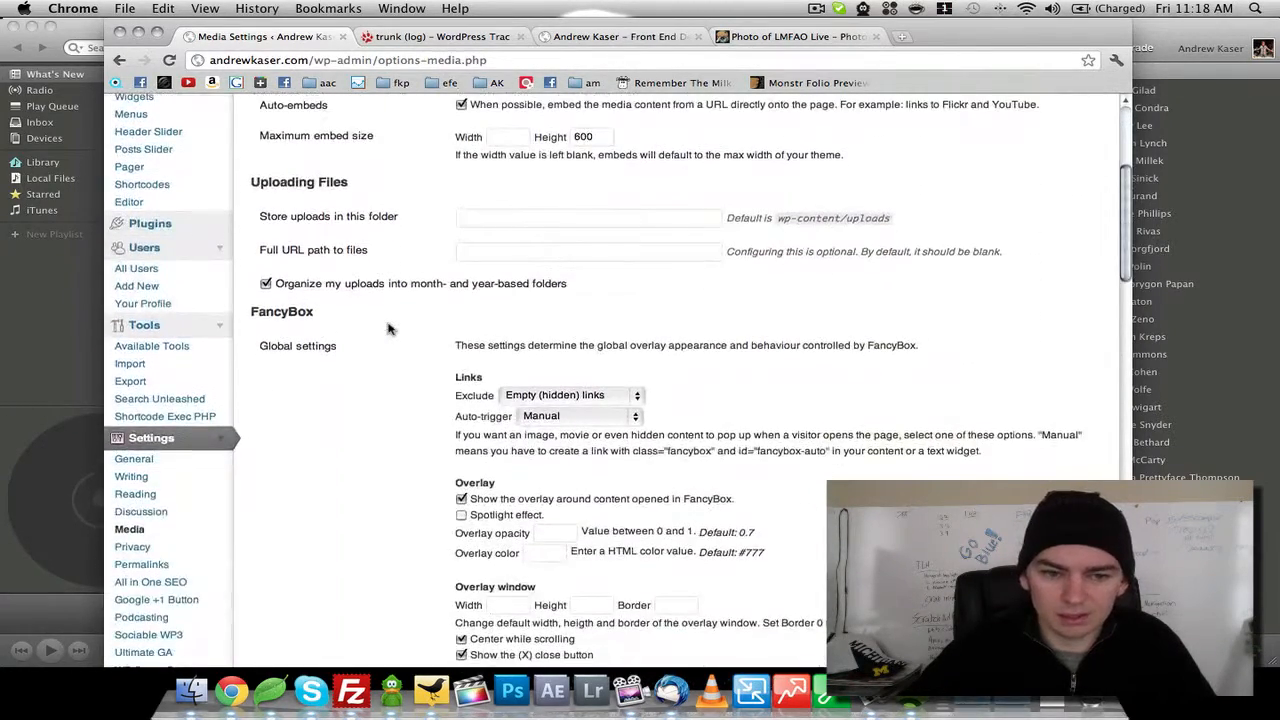
pyautogui.scroll(-2, 389, 329)
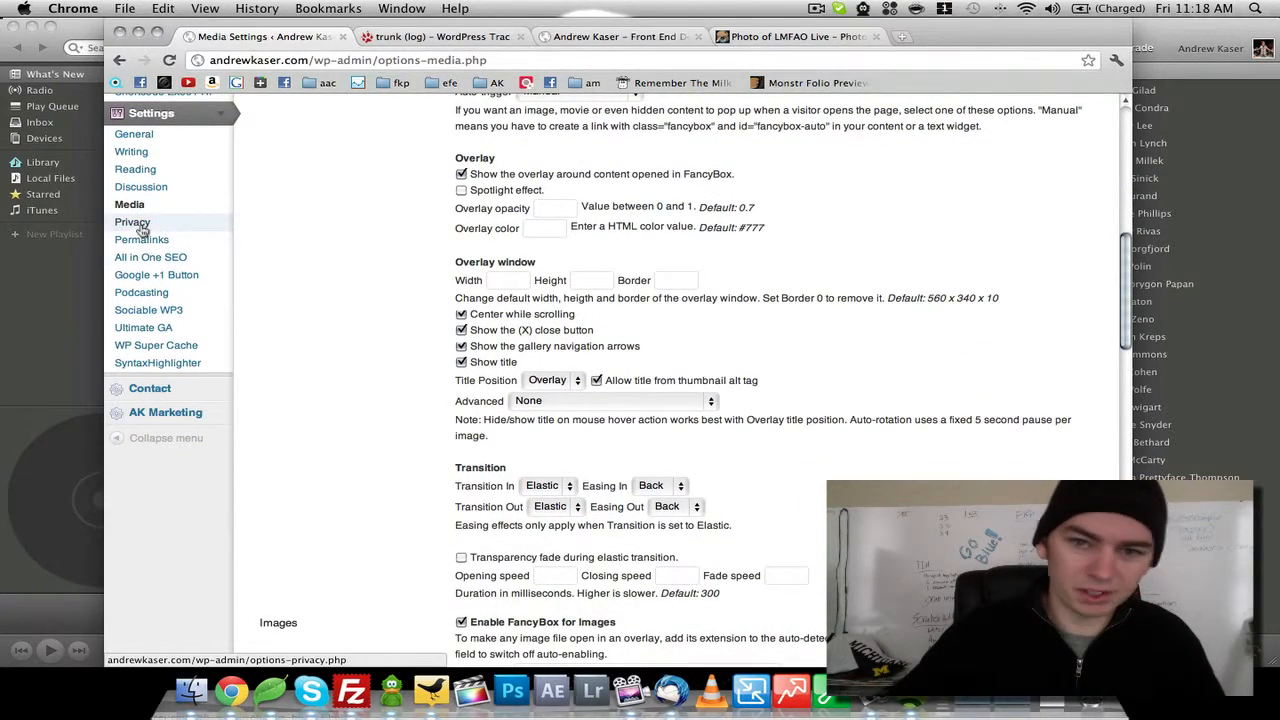
pyautogui.scroll(-3, 325, 279)
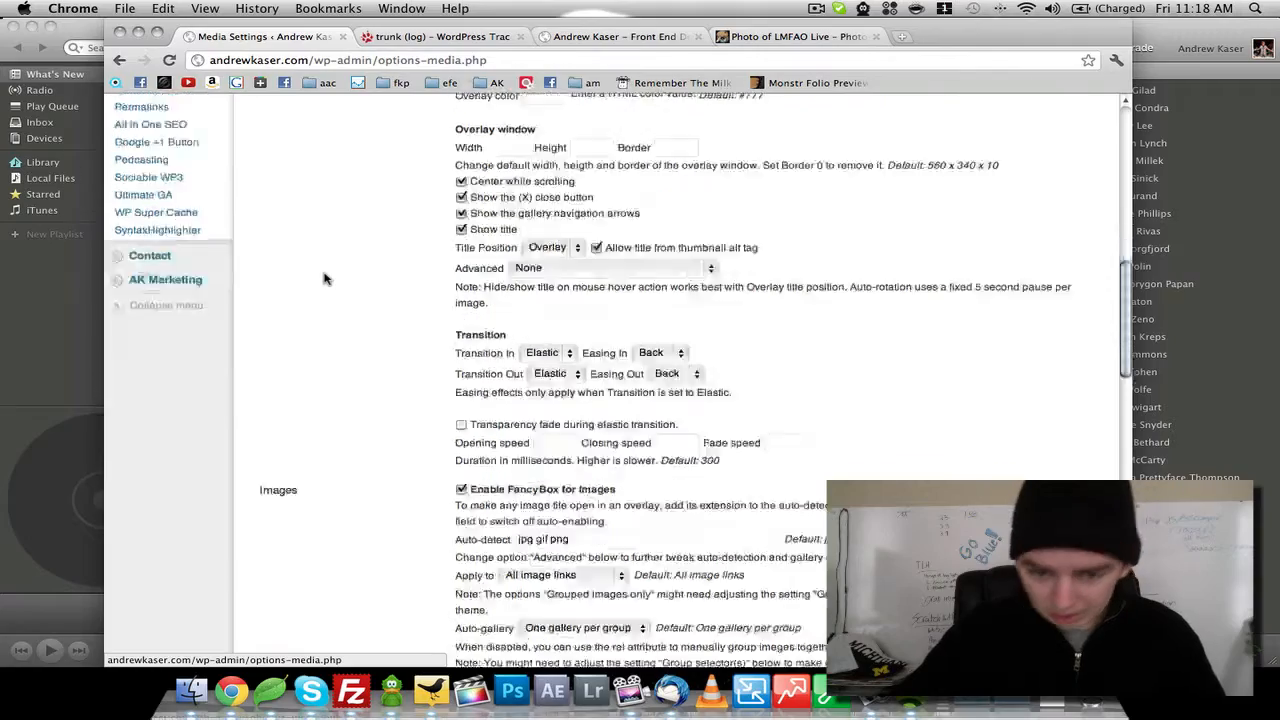
pyautogui.scroll(4, 325, 279)
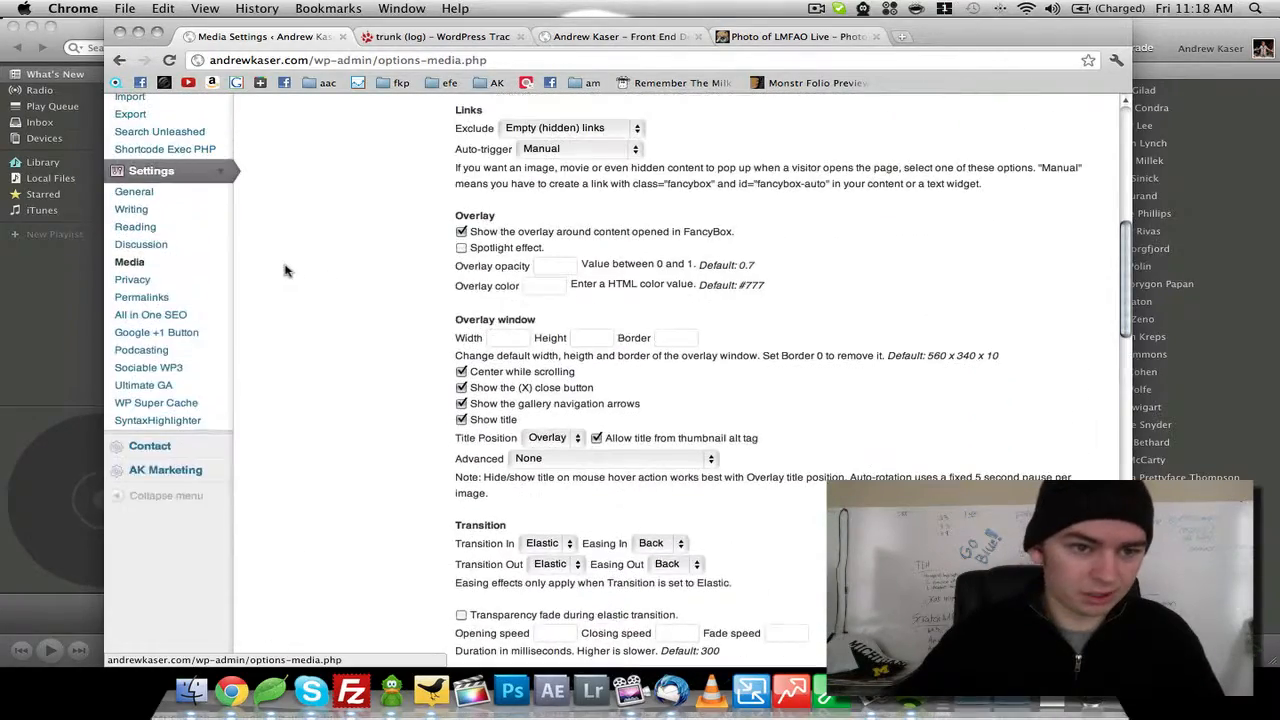
# Open the Permalink Settings page and examine the URL structure options and the category base.
pyautogui.click(160, 299)
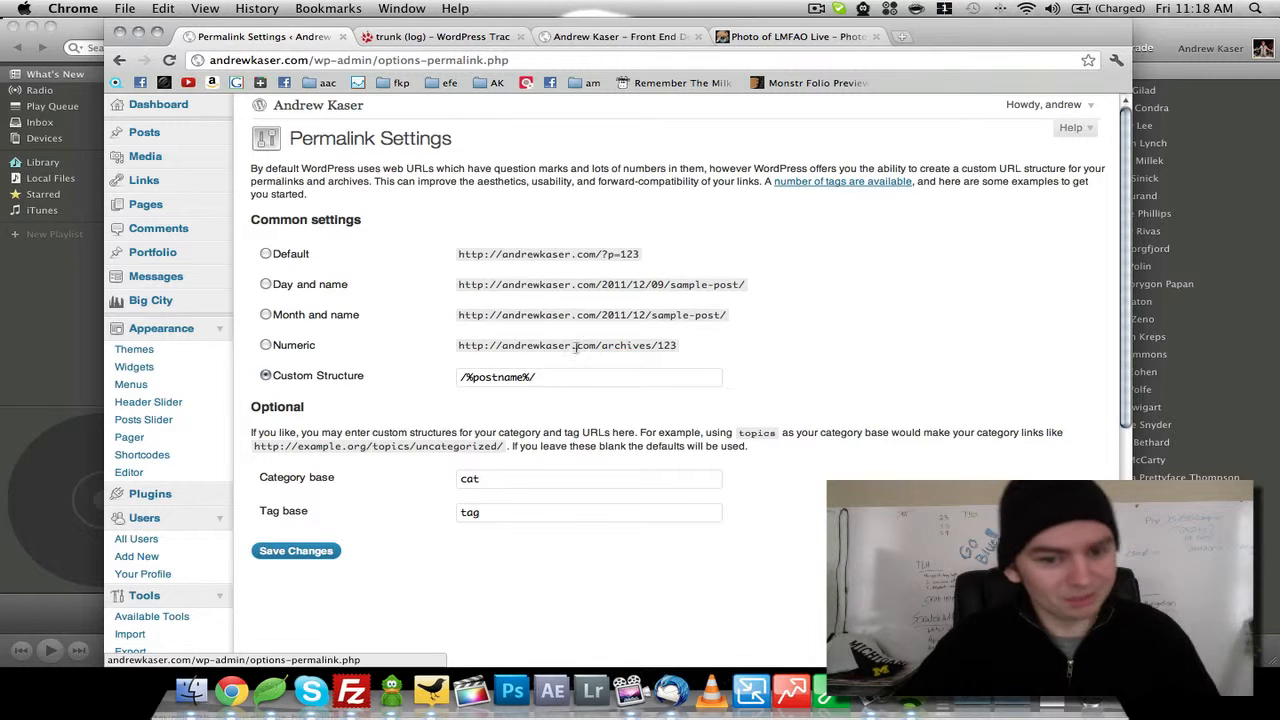
pyautogui.scroll(-1, 321, 407)
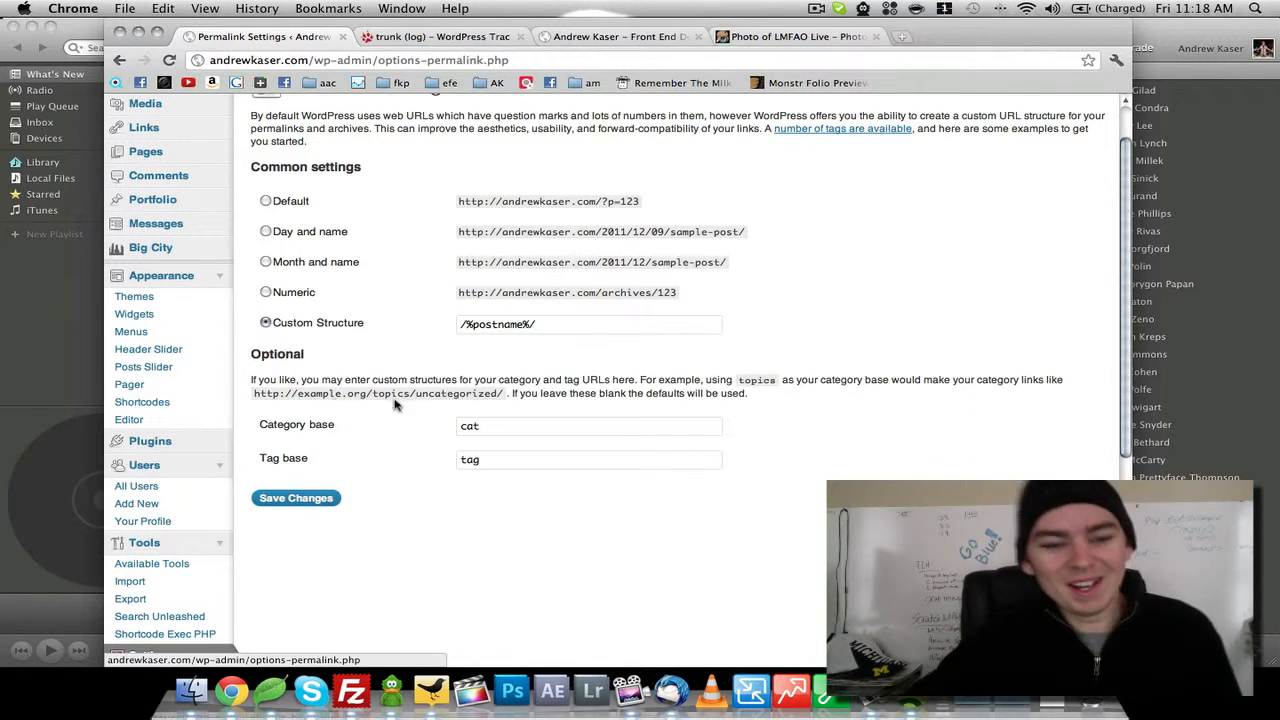
pyautogui.click(499, 427)
pyautogui.moveTo(499, 427); pyautogui.dragTo(348, 431)
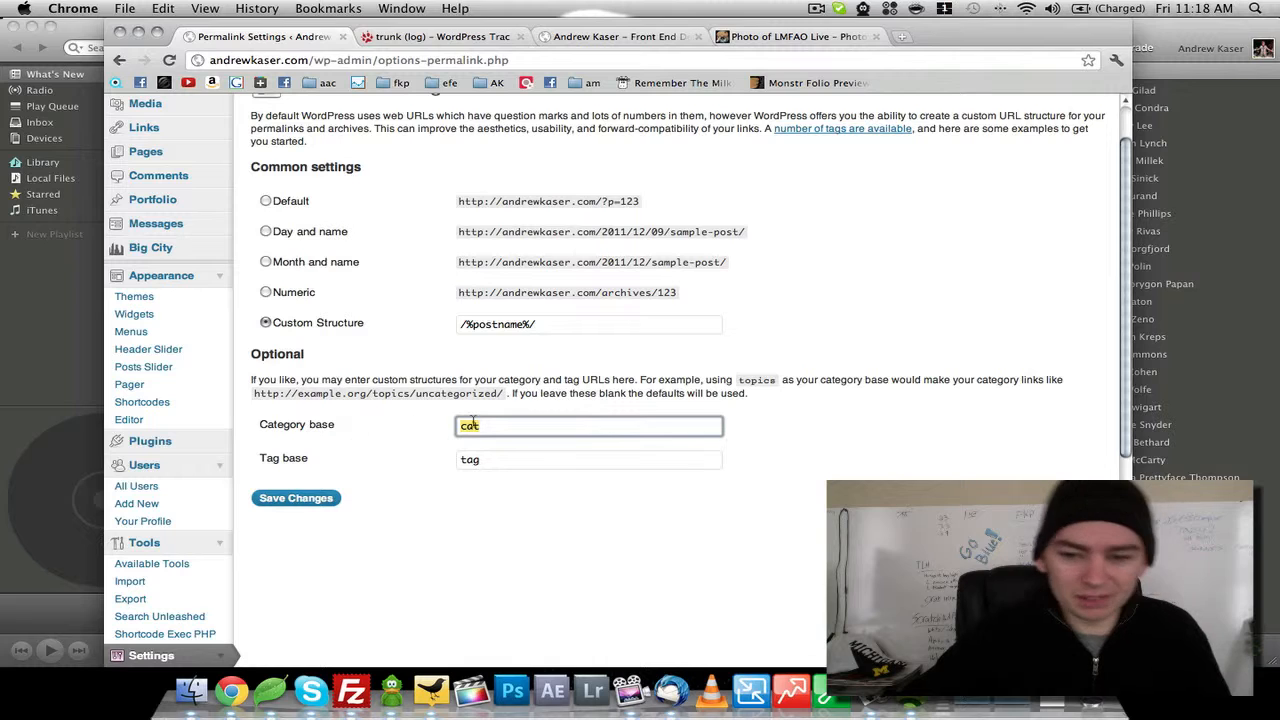
# Compare the category base in the Permalink Settings with the category link addresses in the live site's Tutorials menu.
pyautogui.click(440, 36)
pyautogui.click(620, 38)
pyautogui.moveTo(236, 285)
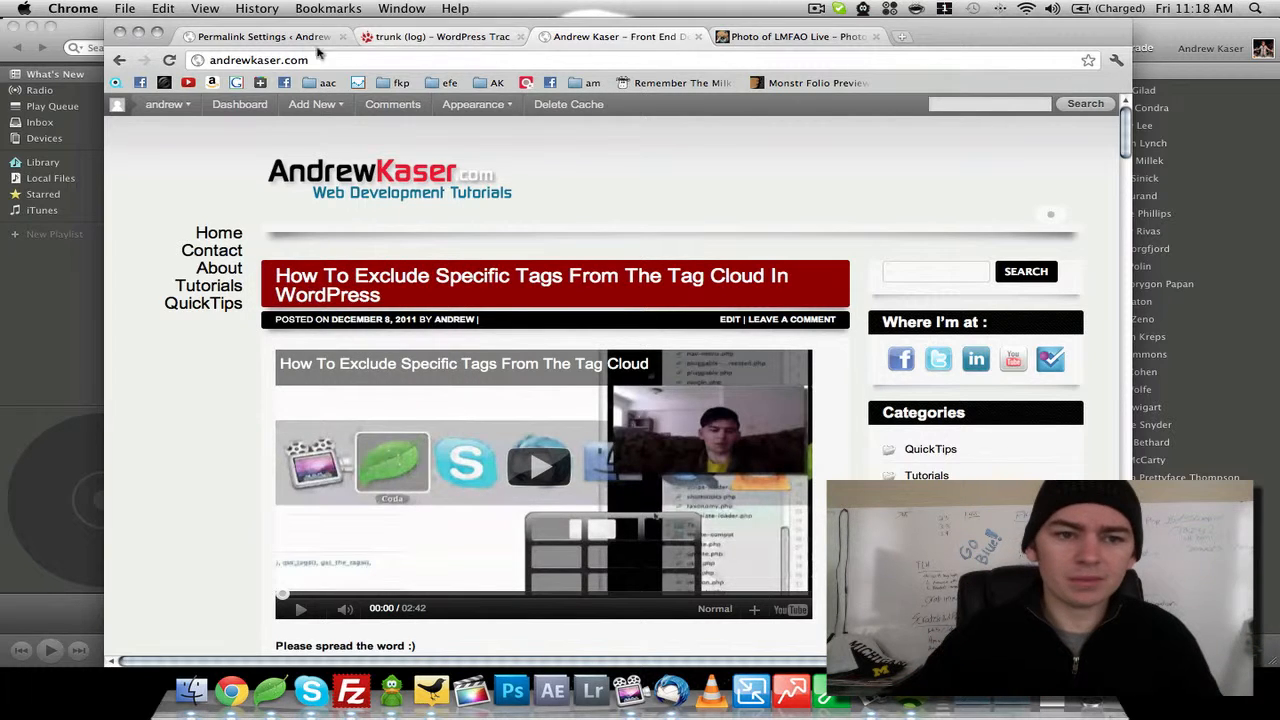
pyautogui.click(284, 38)
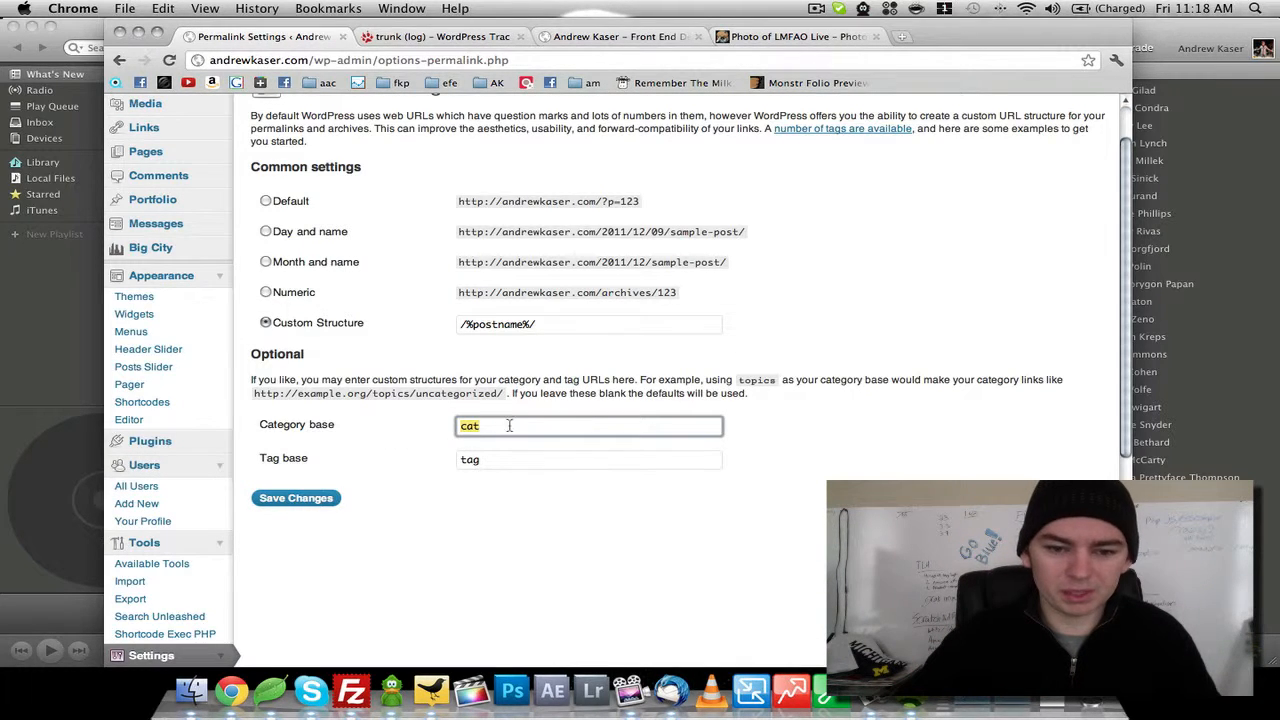
pyautogui.click(465, 429)
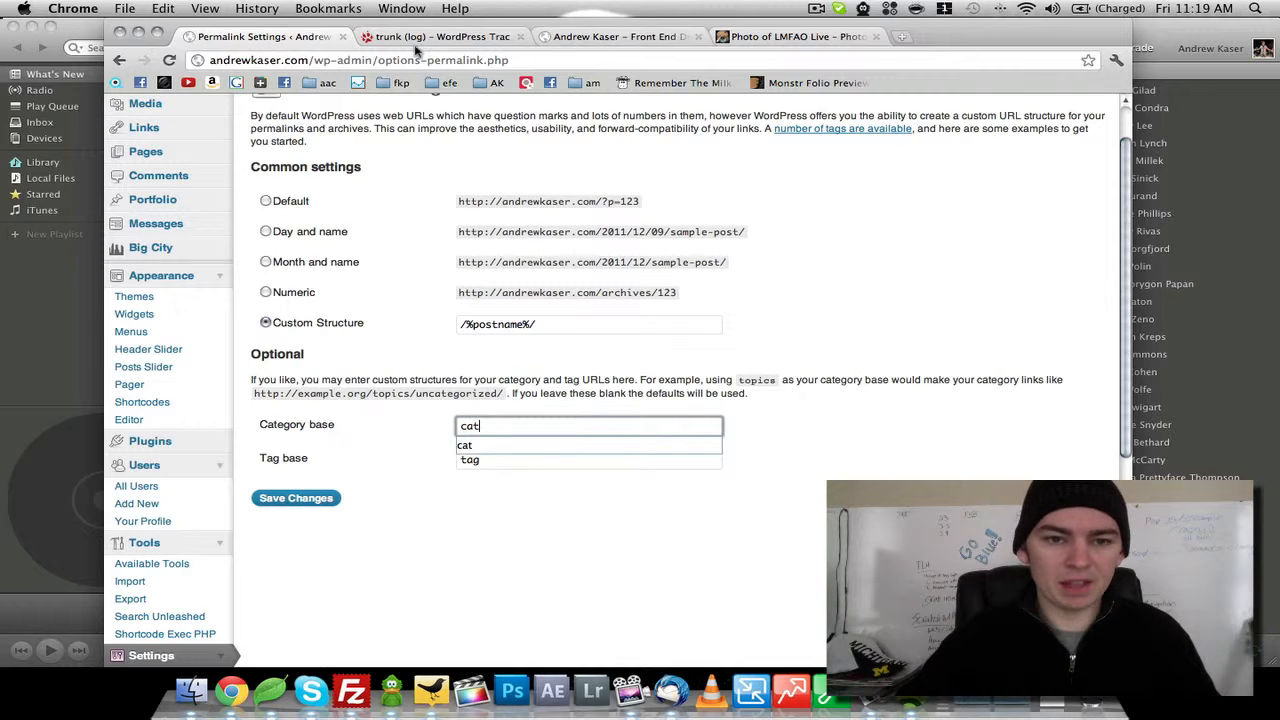
pyautogui.click(612, 36)
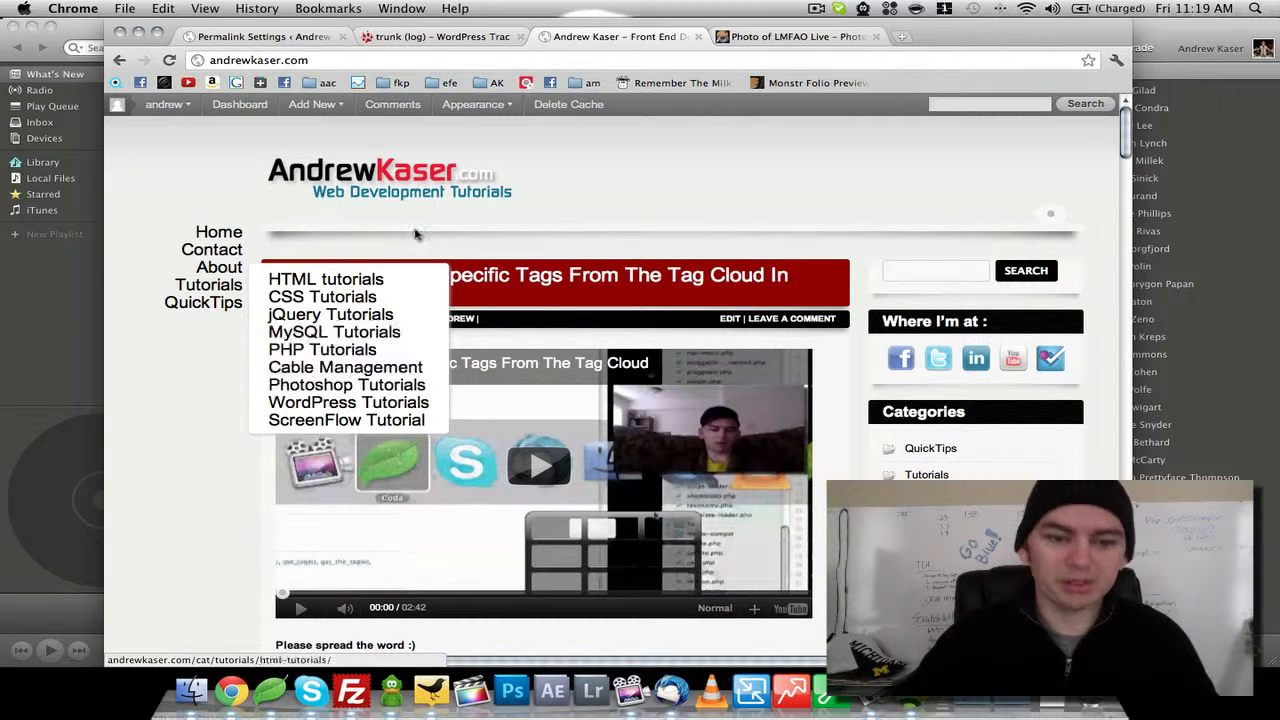
pyautogui.click(412, 40)
pyautogui.click(304, 39)
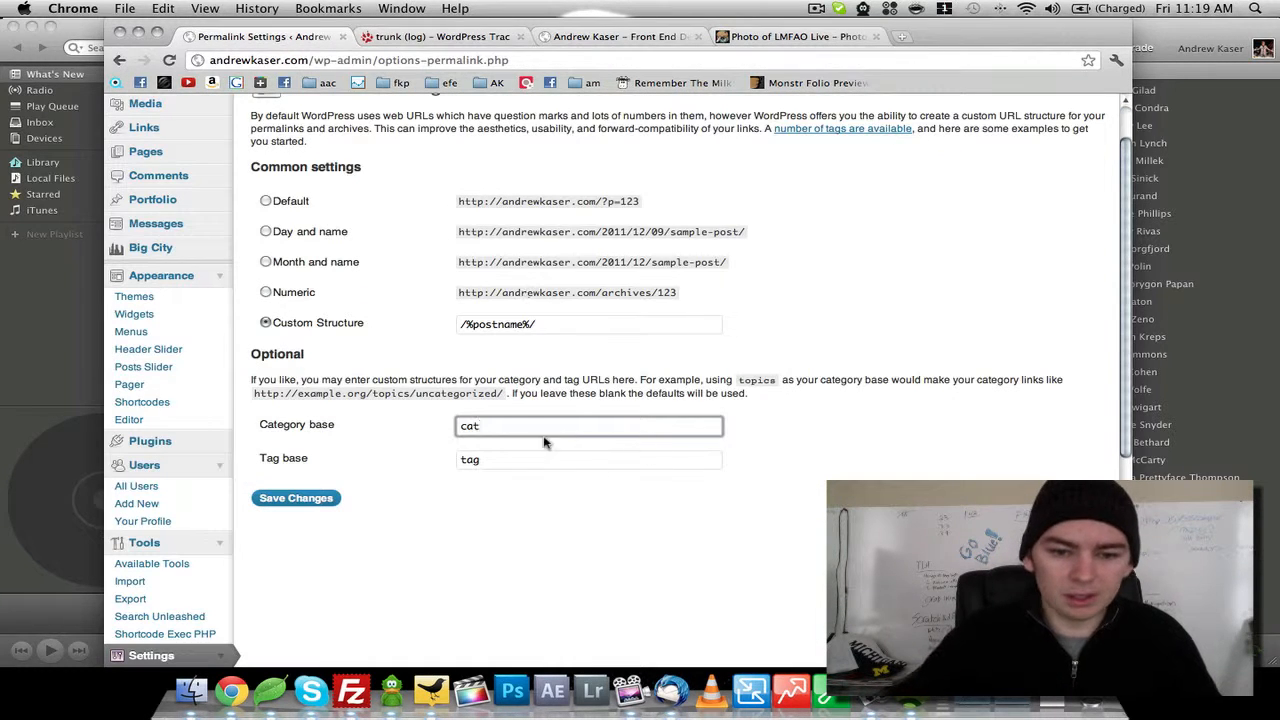
pyautogui.doubleClick(508, 424)
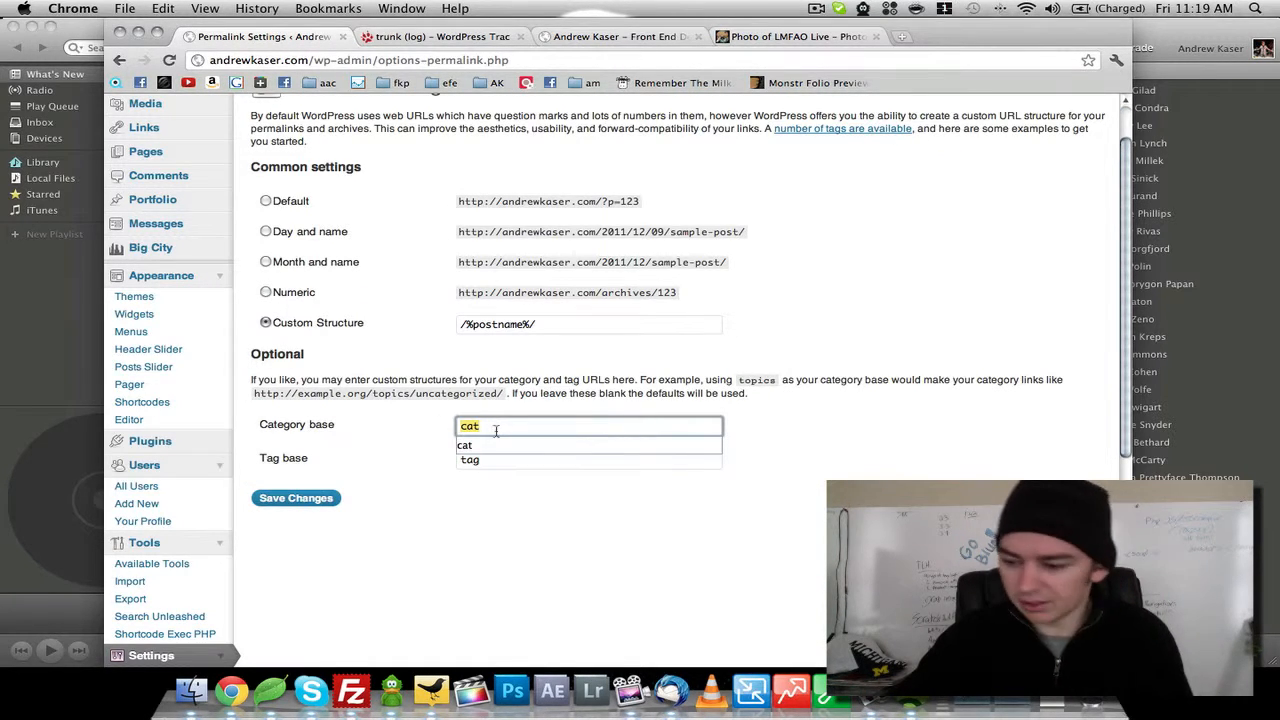
pyautogui.click(437, 443)
# Collapse the Appearance, Tools, Users and Settings sections of the admin navigation.
pyautogui.scroll(-8, 365, 477)
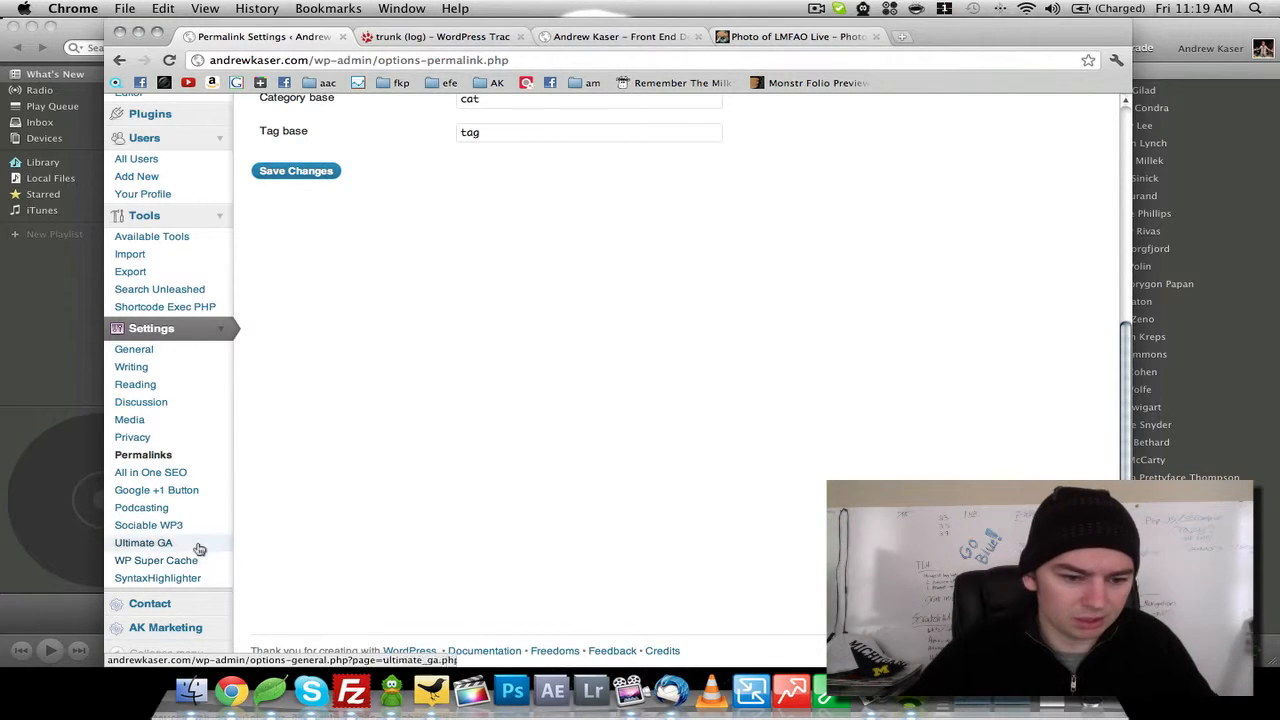
pyautogui.scroll(5, 178, 415)
pyautogui.scroll(1, 186, 412)
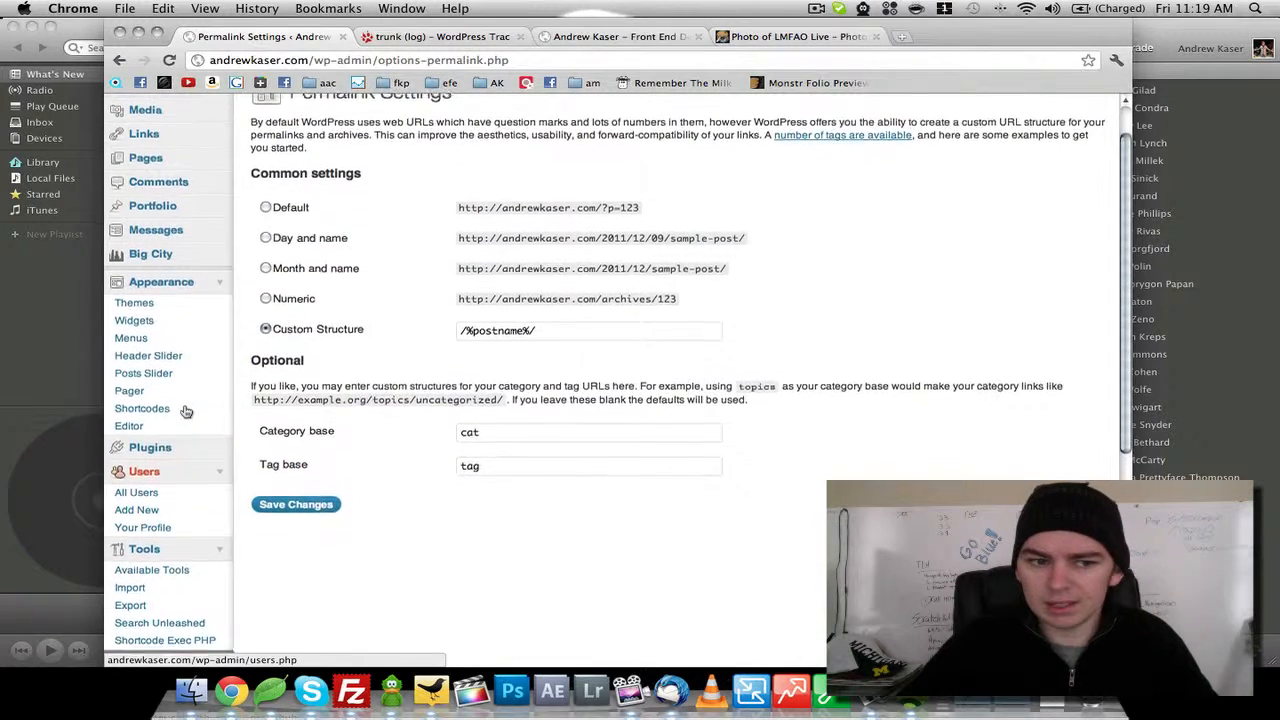
pyautogui.click(218, 331)
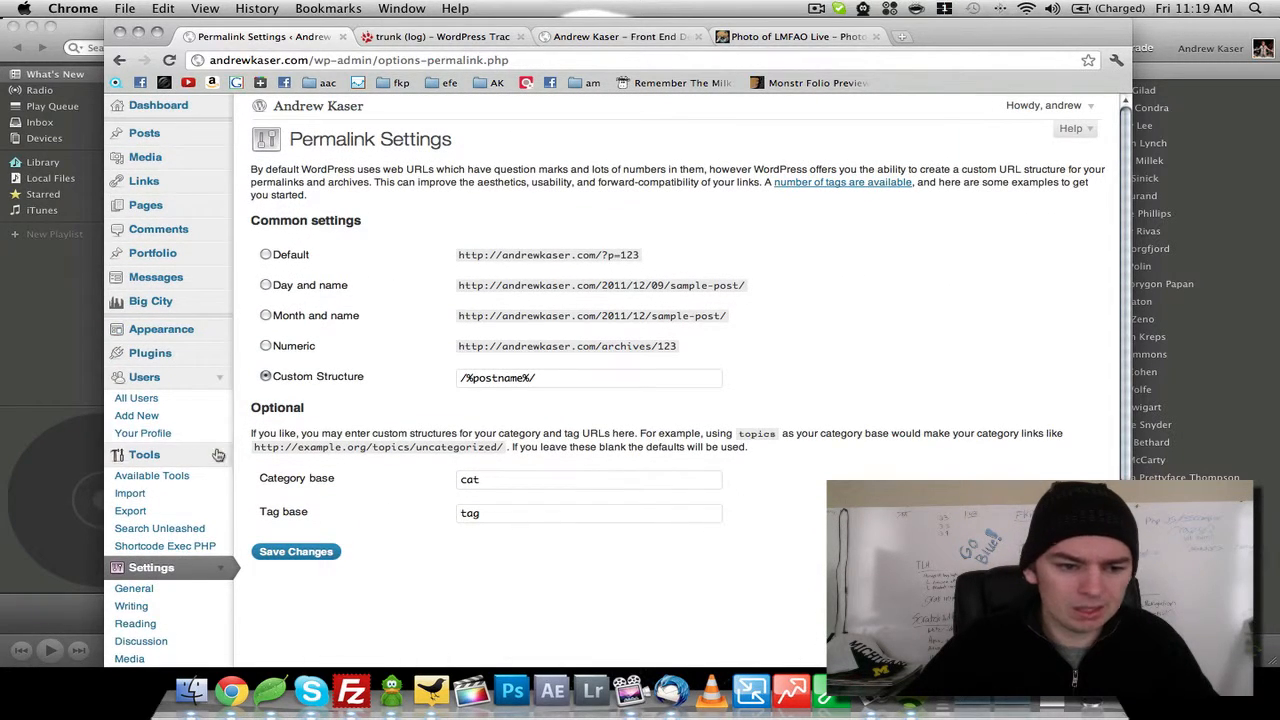
pyautogui.click(218, 456)
pyautogui.click(219, 377)
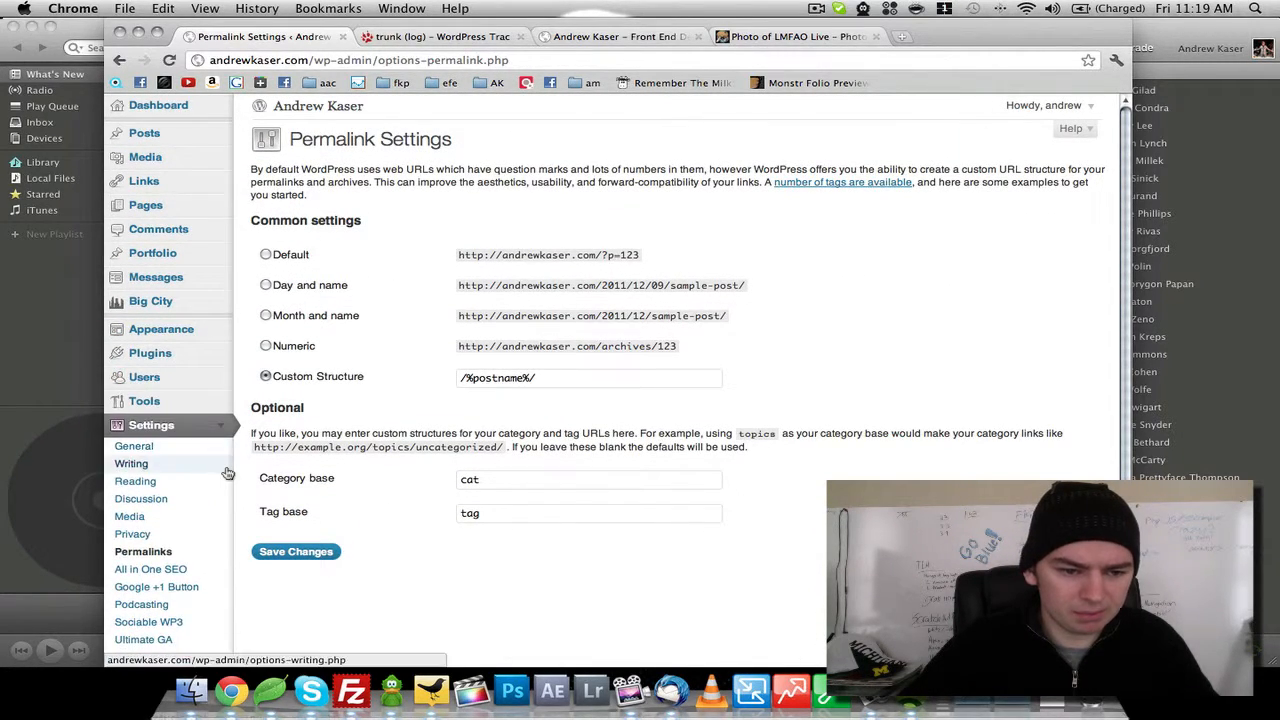
pyautogui.click(221, 426)
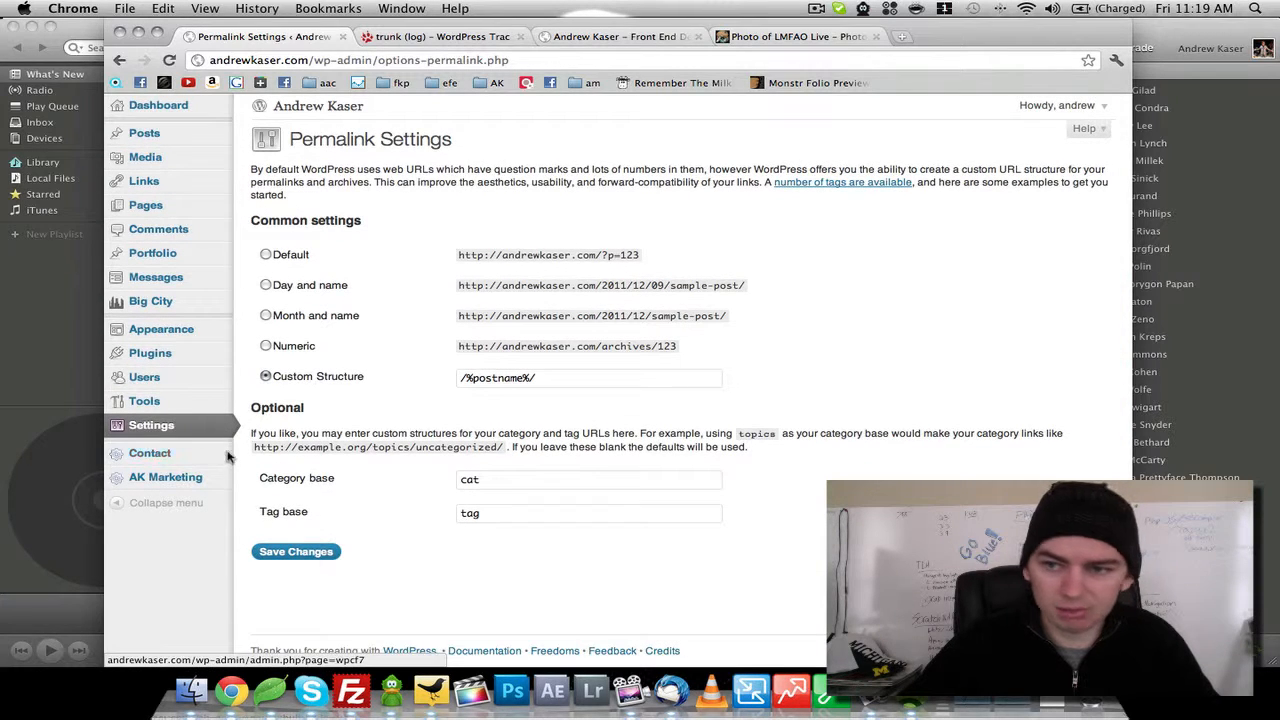
# From the live home page, open the post about excluding tags from the tag cloud for editing and examine its HTML content.
pyautogui.click(612, 36)
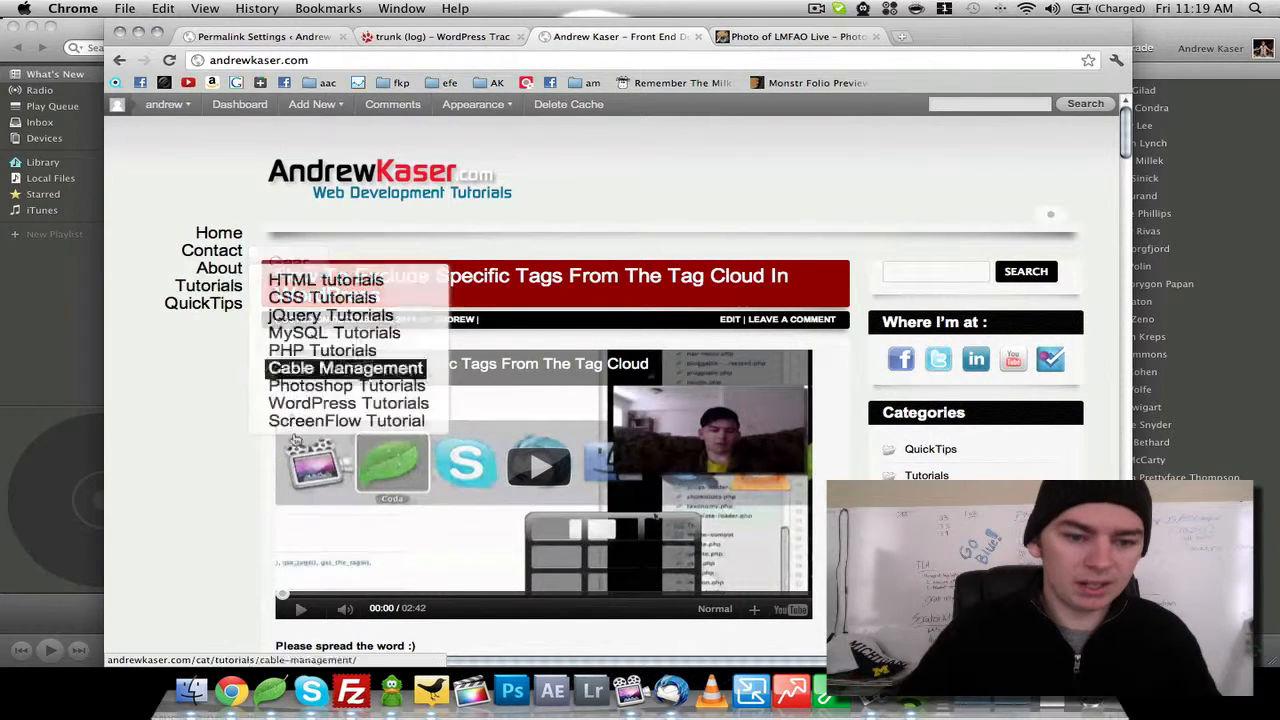
pyautogui.click(435, 306)
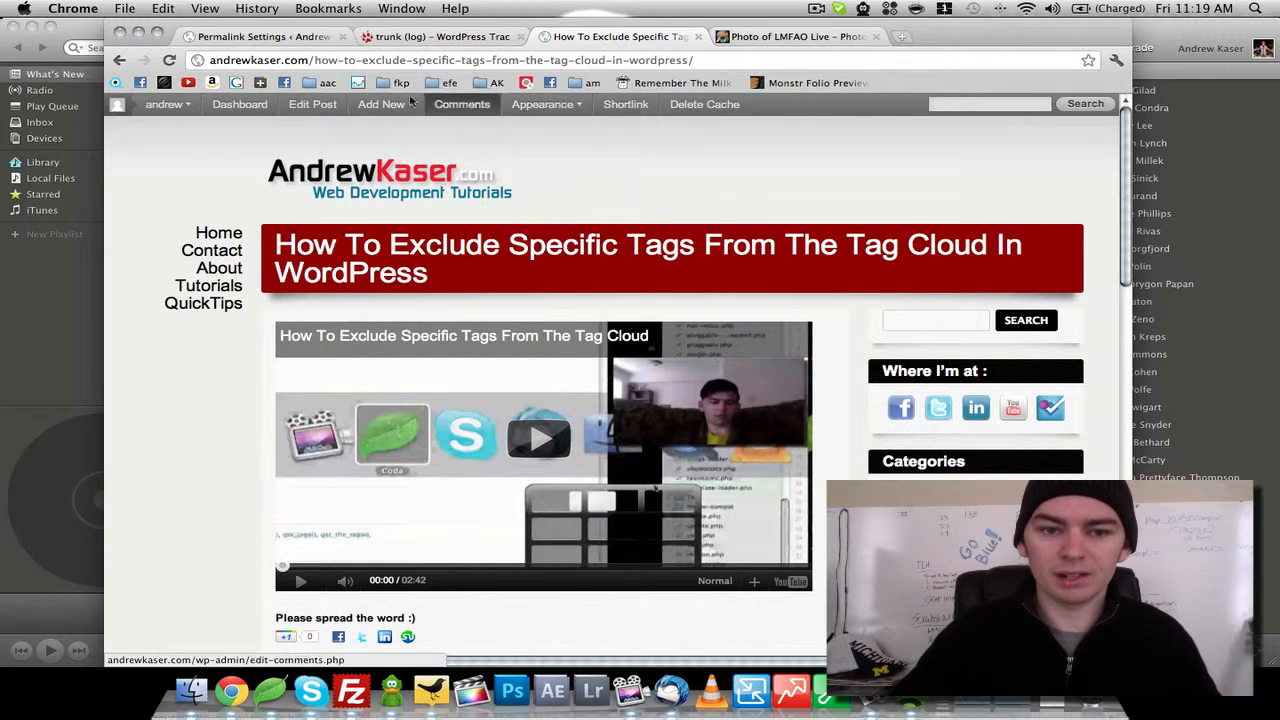
pyautogui.click(310, 106)
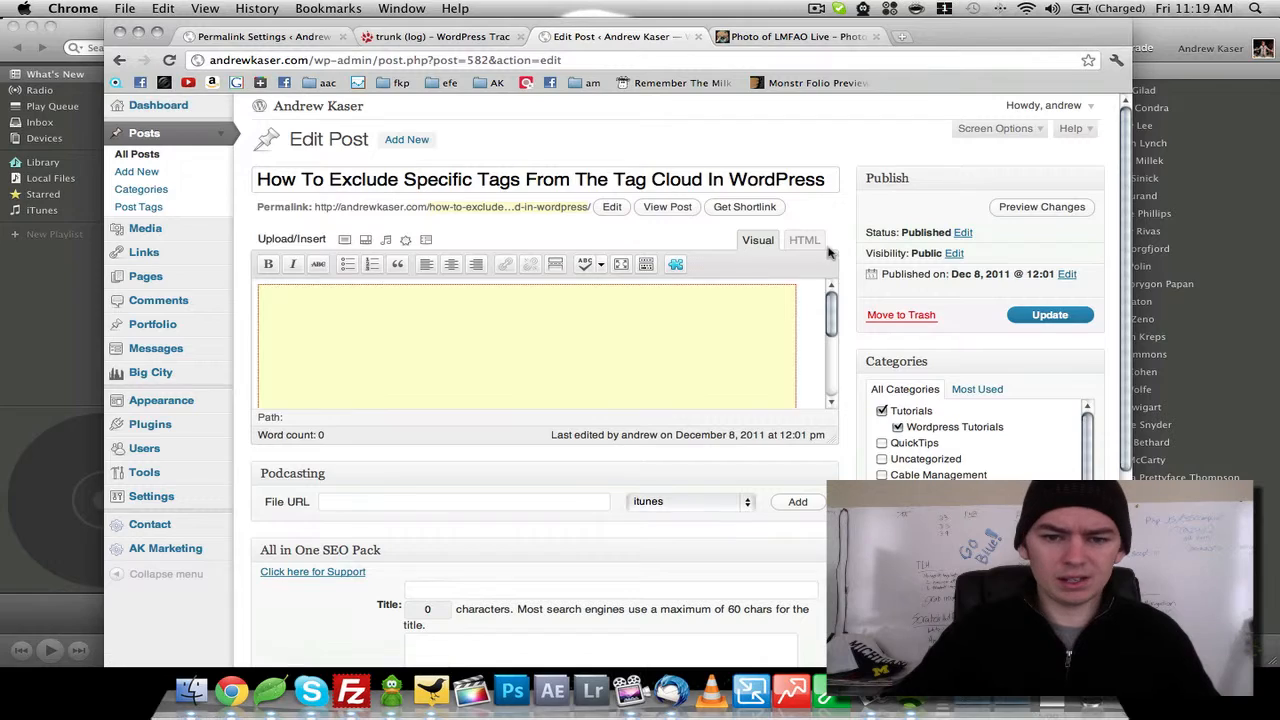
pyautogui.click(803, 240)
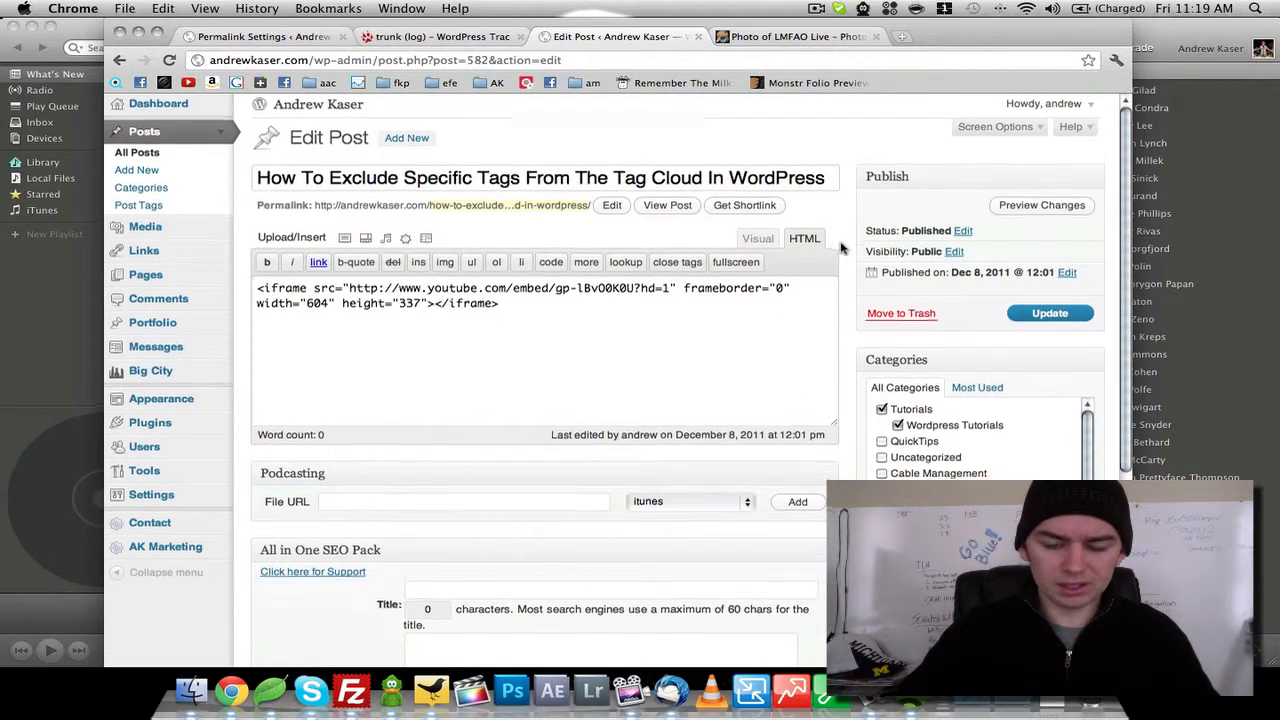
pyautogui.scroll(-2, 843, 254)
pyautogui.scroll(-1, 843, 254)
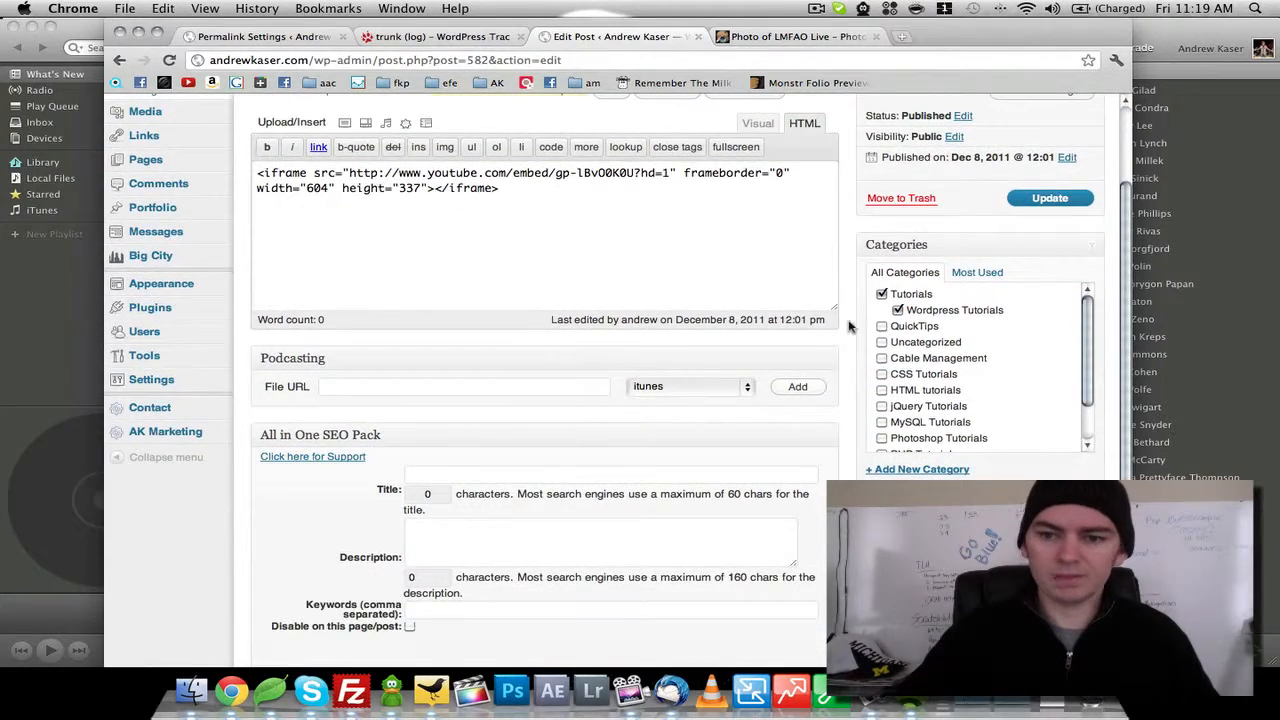
pyautogui.scroll(3, 848, 327)
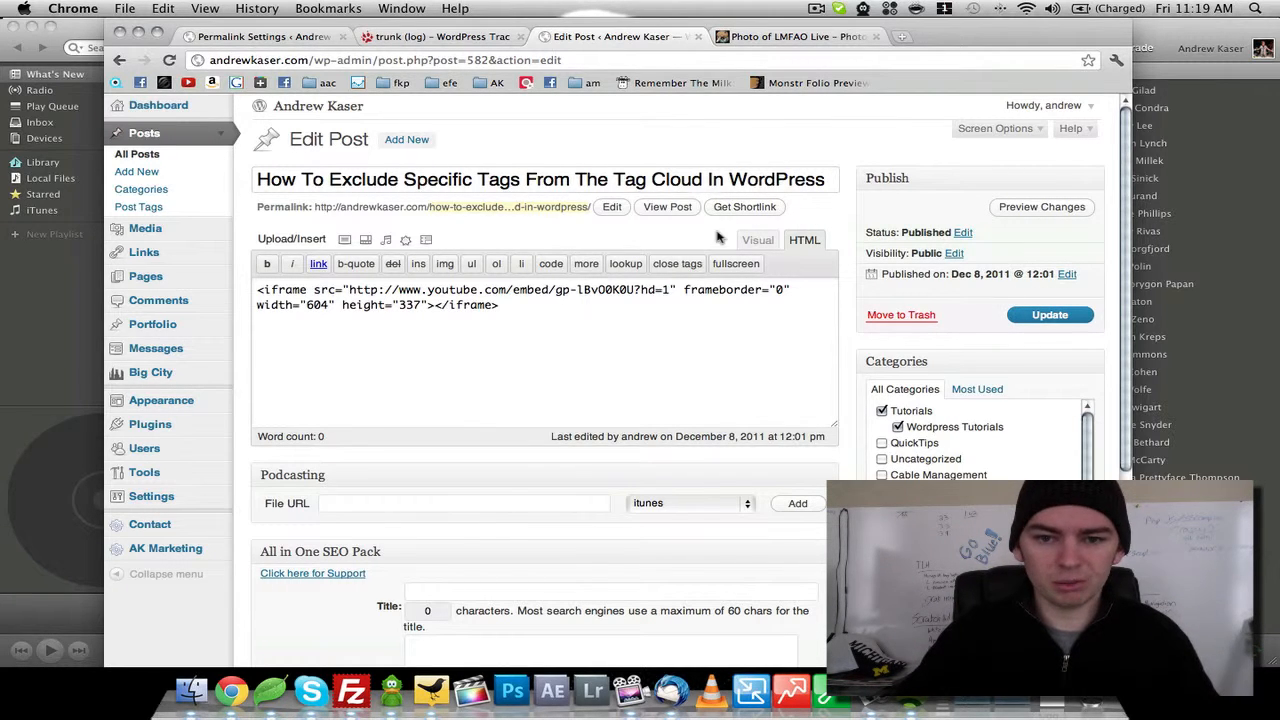
# Return to the live post, visit the CSS Tutorials category and open that category for editing to view its fields.
pyautogui.press('super+r')
pyautogui.click(728, 260)
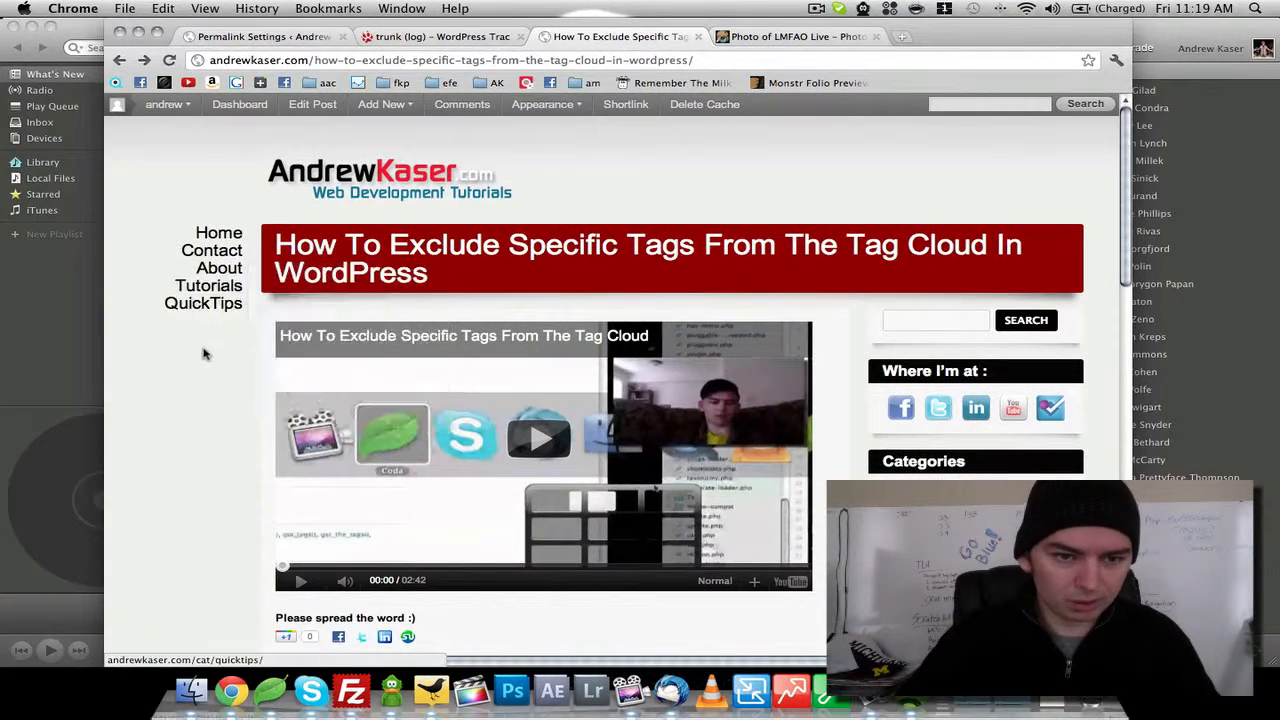
pyautogui.moveTo(205, 268)
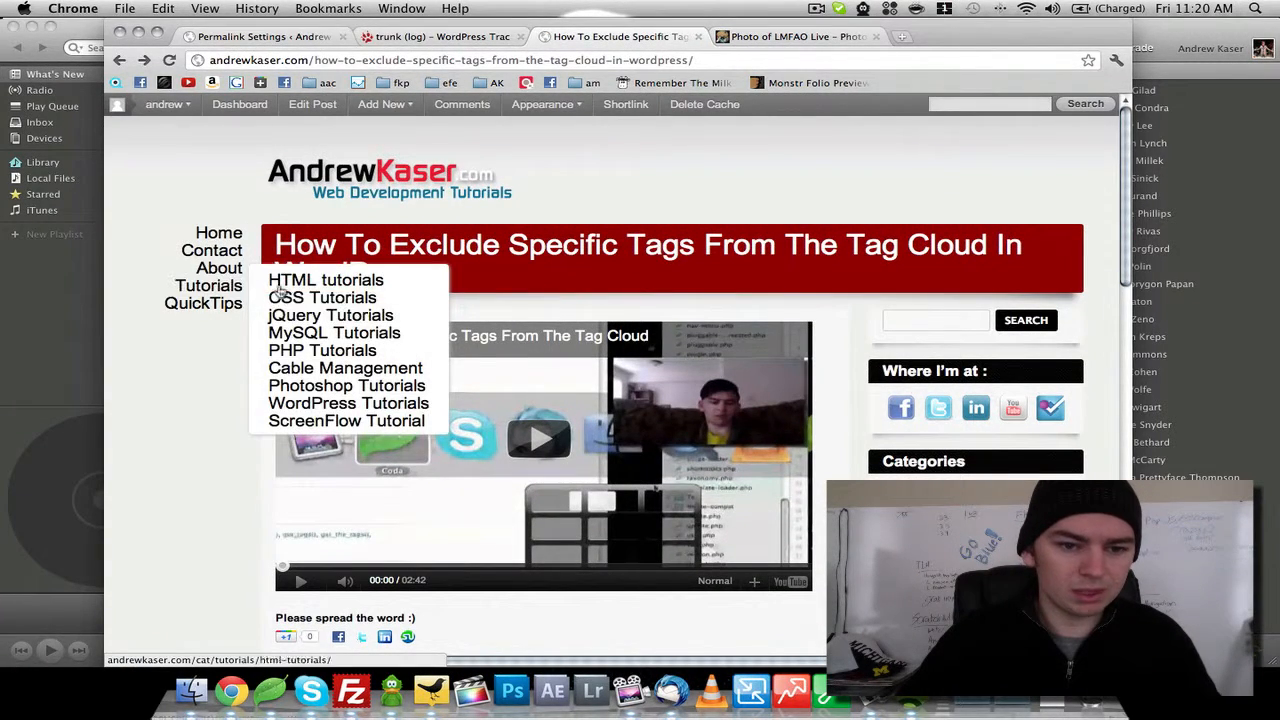
pyautogui.click(322, 297)
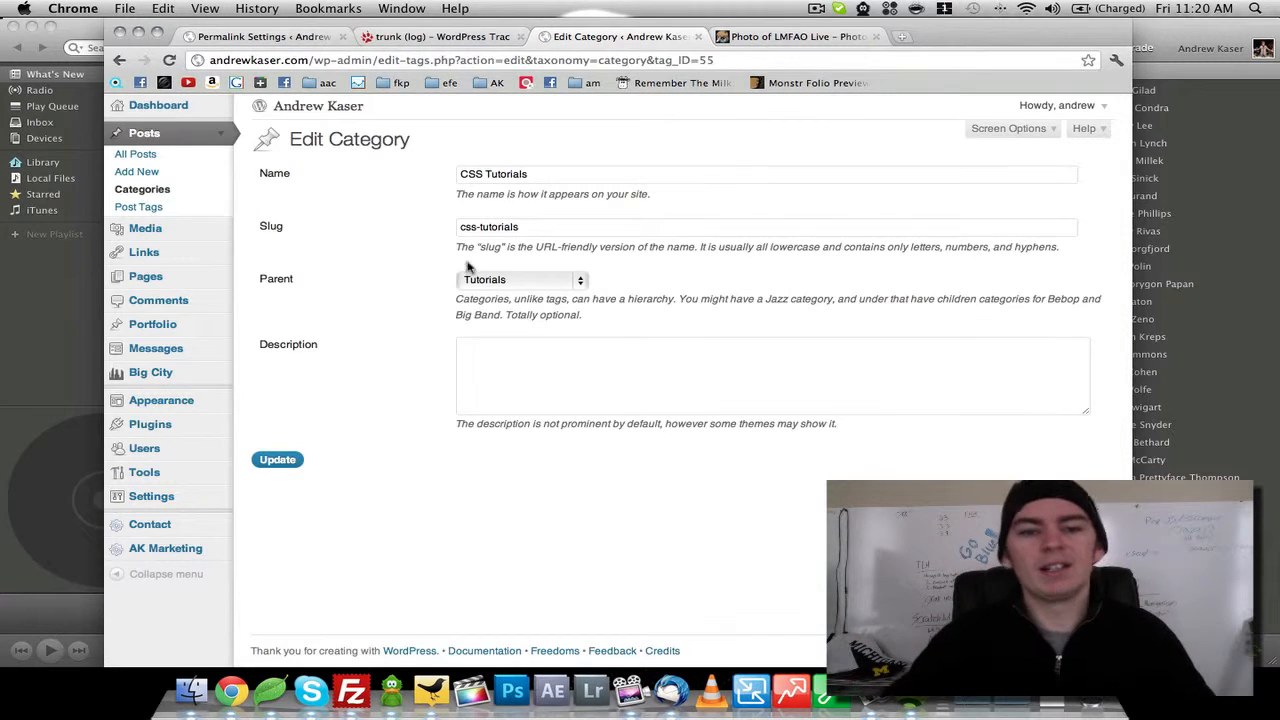
pyautogui.click(531, 370)
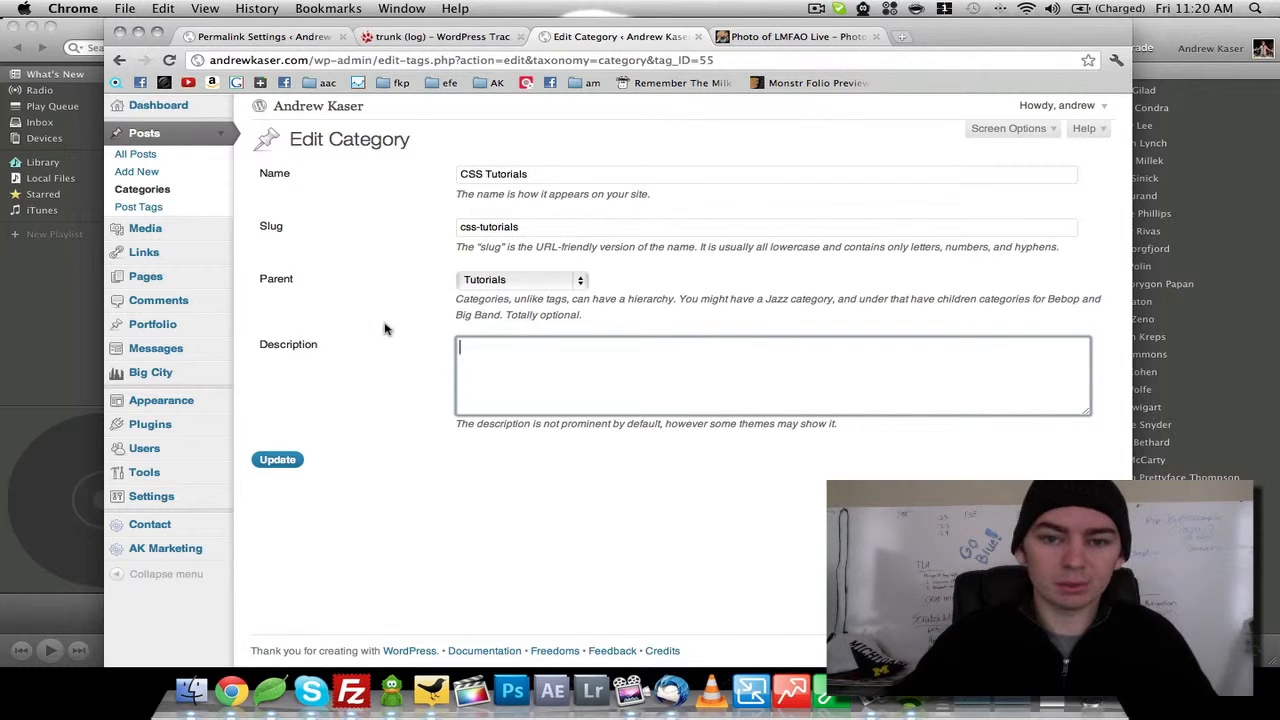
# Go back to the CSS Tutorials category, open the post "Top 7 Favorite Features of CSS" and look over the admin bar's shortcuts.
pyautogui.press('super+[')
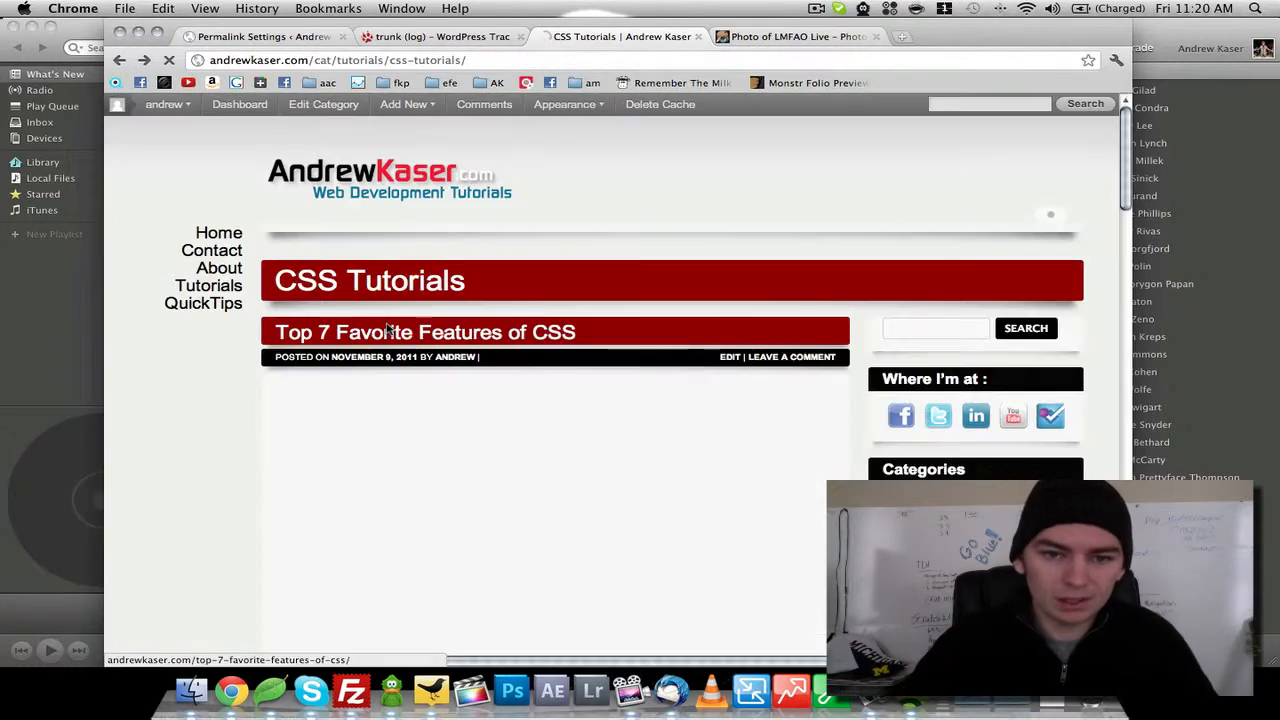
pyautogui.click(390, 331)
pyautogui.moveTo(405, 108)
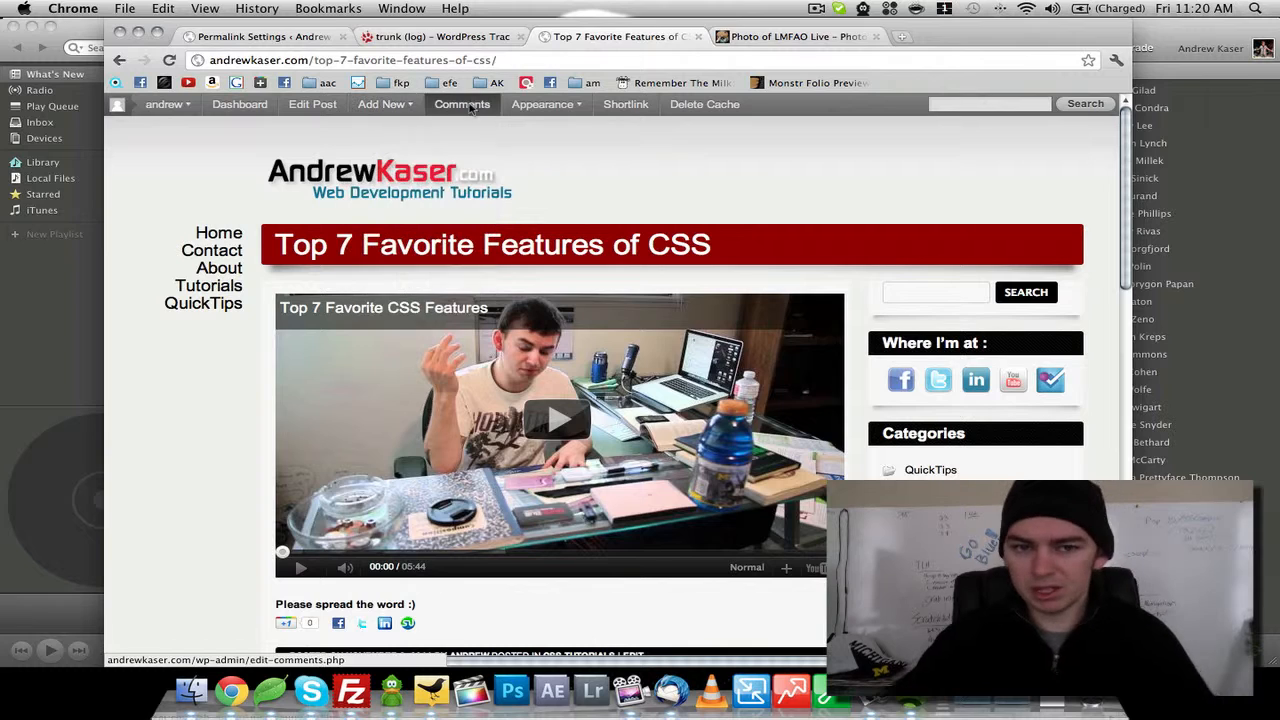
pyautogui.moveTo(561, 106)
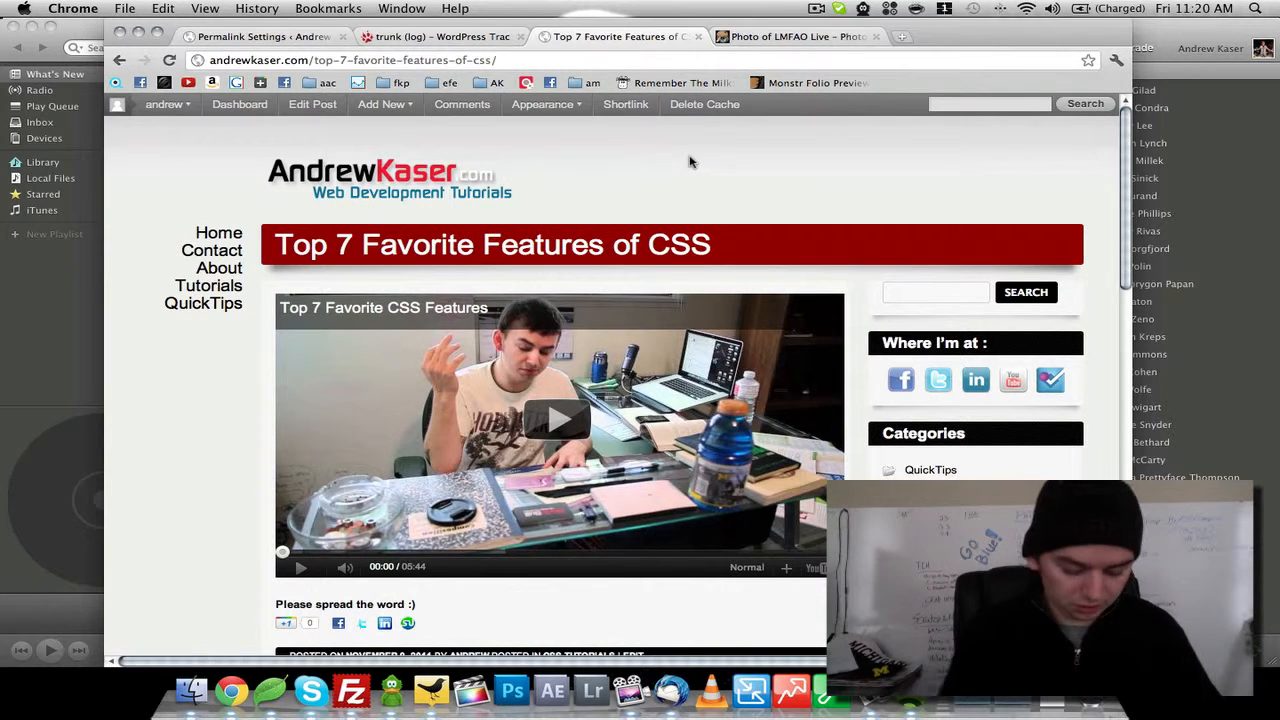
# Load the site's home page in a new incognito window to view it as a logged-out visitor.
pyautogui.press('super+shift+n')
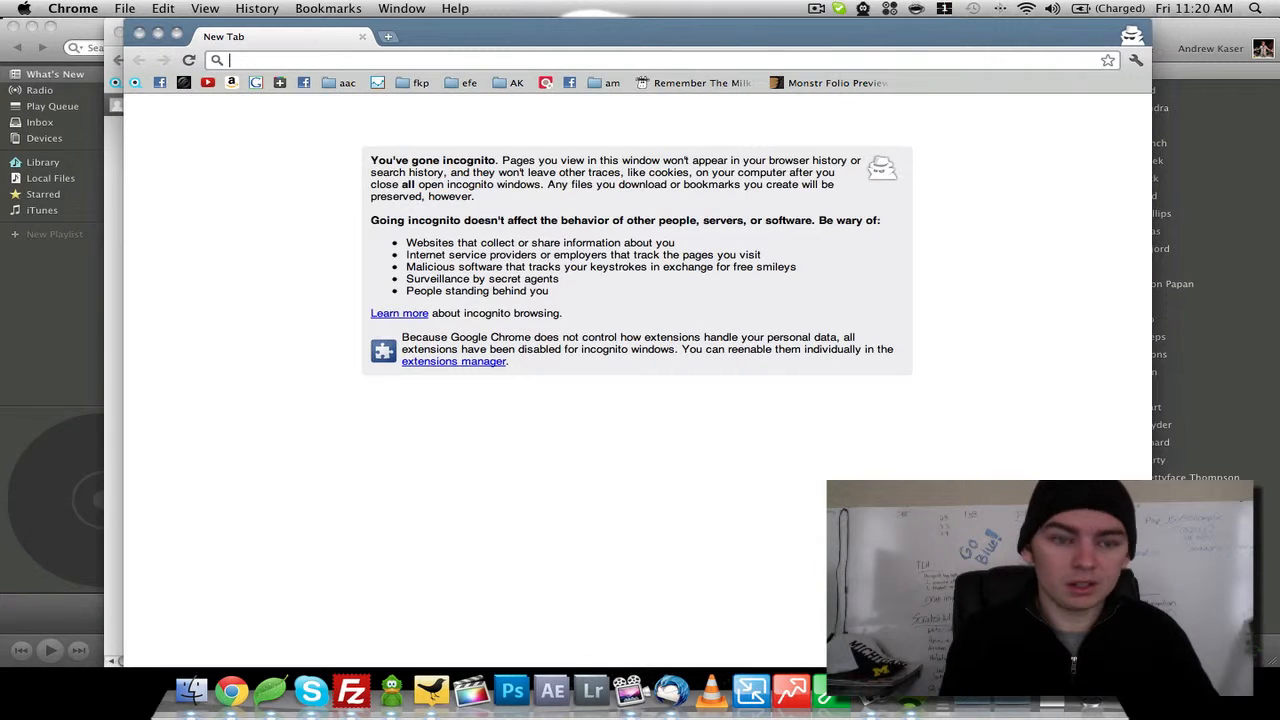
pyautogui.write('andrewkaser.com')
pyautogui.press('Return')
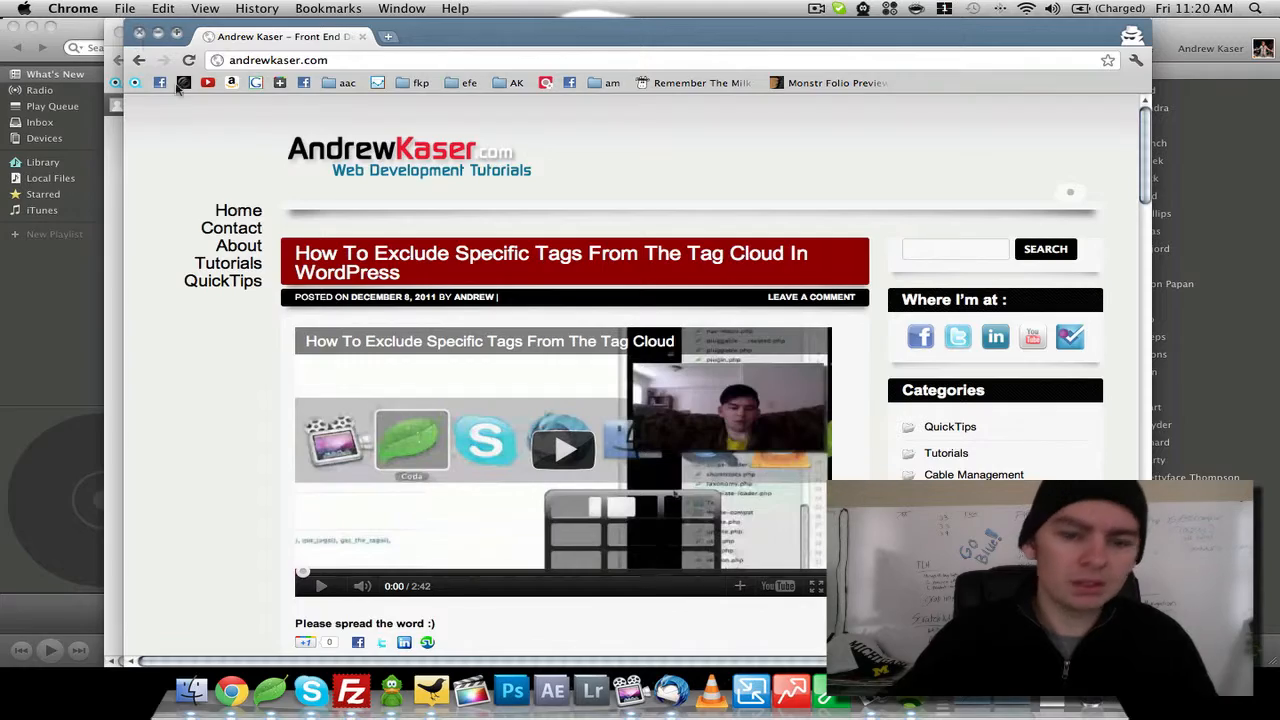
# Look over the home page as a logged-out visitor without the admin bar and close the incognito window.
pyautogui.scroll(-15, 249, 243)
pyautogui.scroll(15, 249, 243)
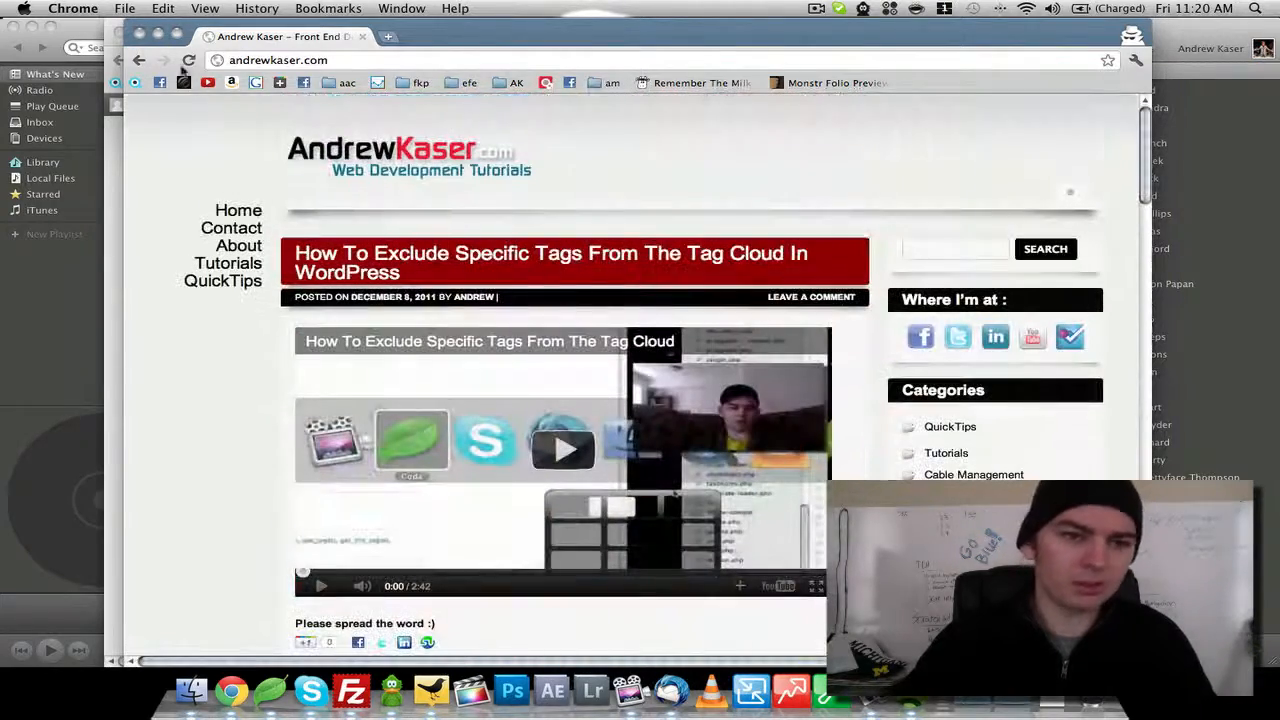
pyautogui.click(140, 34)
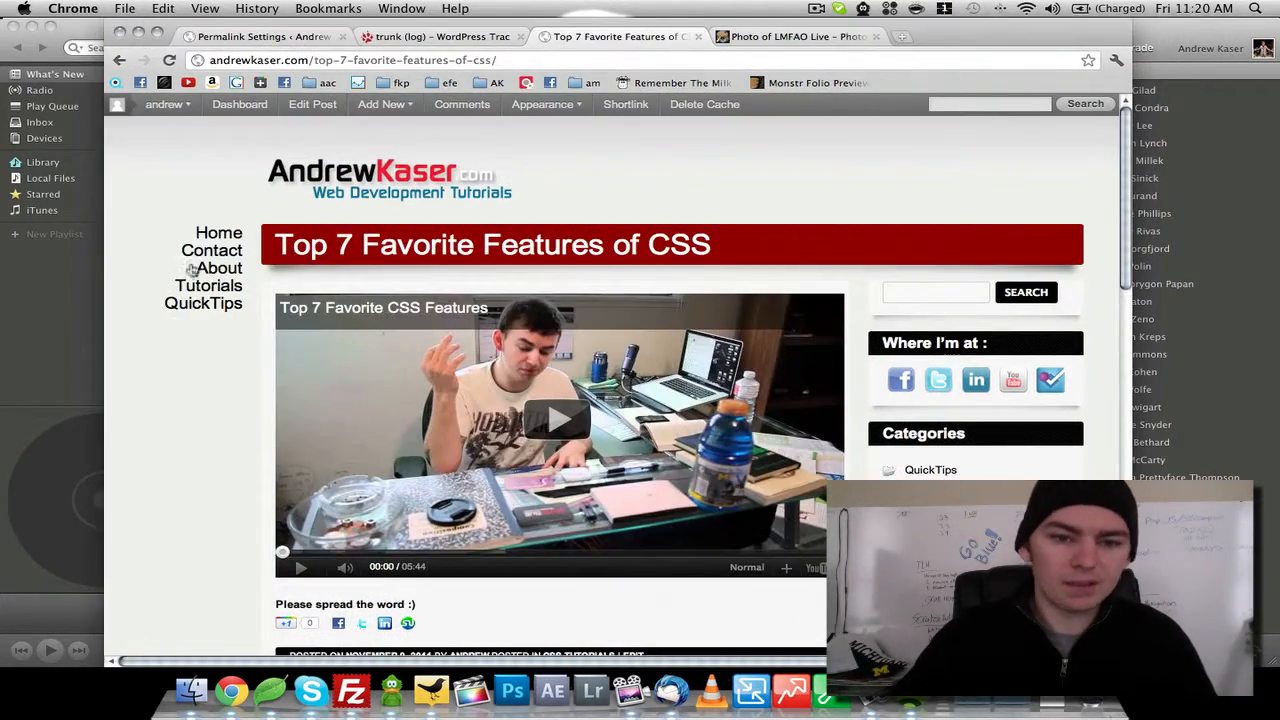
# Skim the logged-in view of the post "Top 7 Favorite Features of CSS" and go to the site's home page.
pyautogui.scroll(-3, 178, 275)
pyautogui.scroll(-3, 178, 275)
pyautogui.scroll(5, 177, 272)
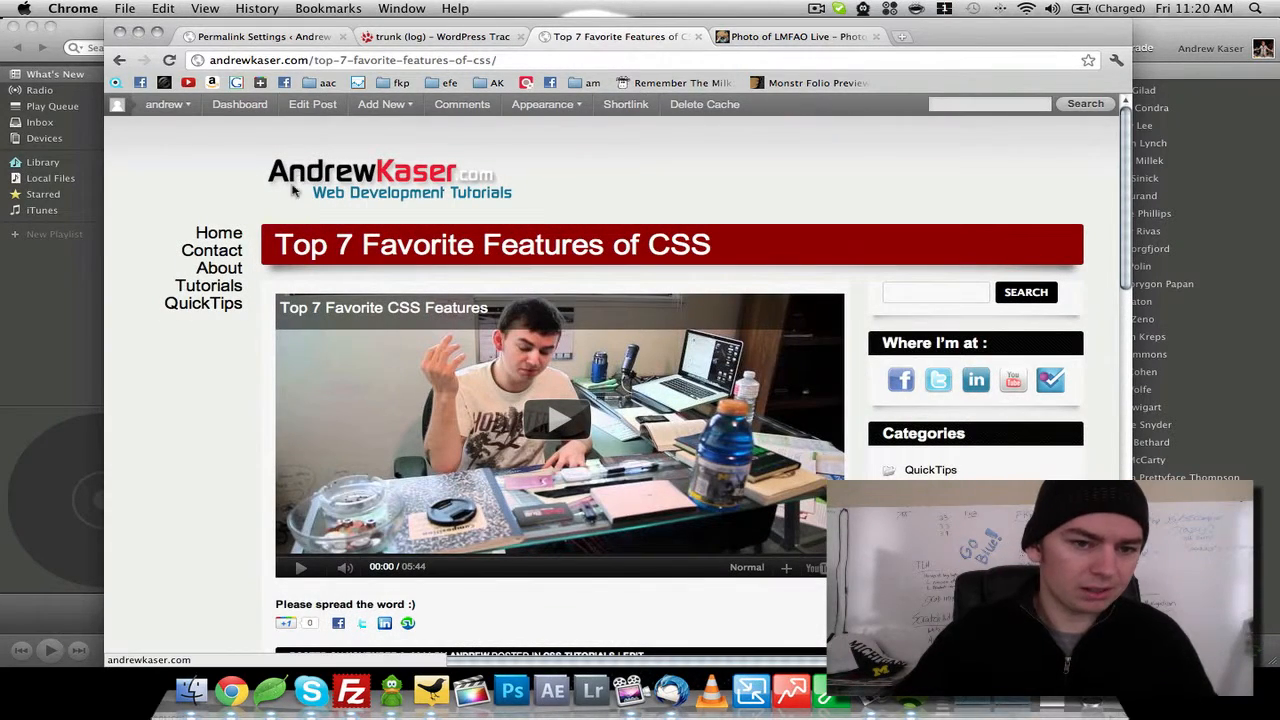
pyautogui.click(218, 233)
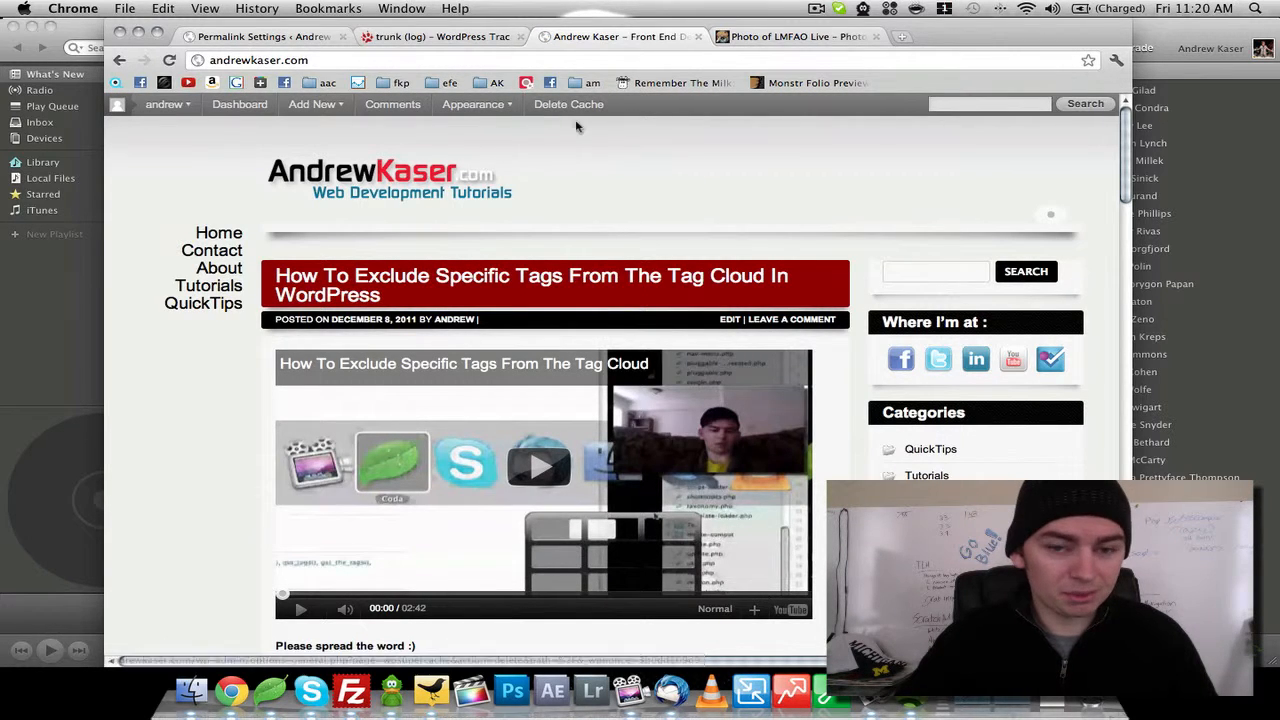
# Examine the home page's admin bar shortcuts, including the Appearance entries for themes, widgets and menus, and reload the home page.
pyautogui.moveTo(496, 107)
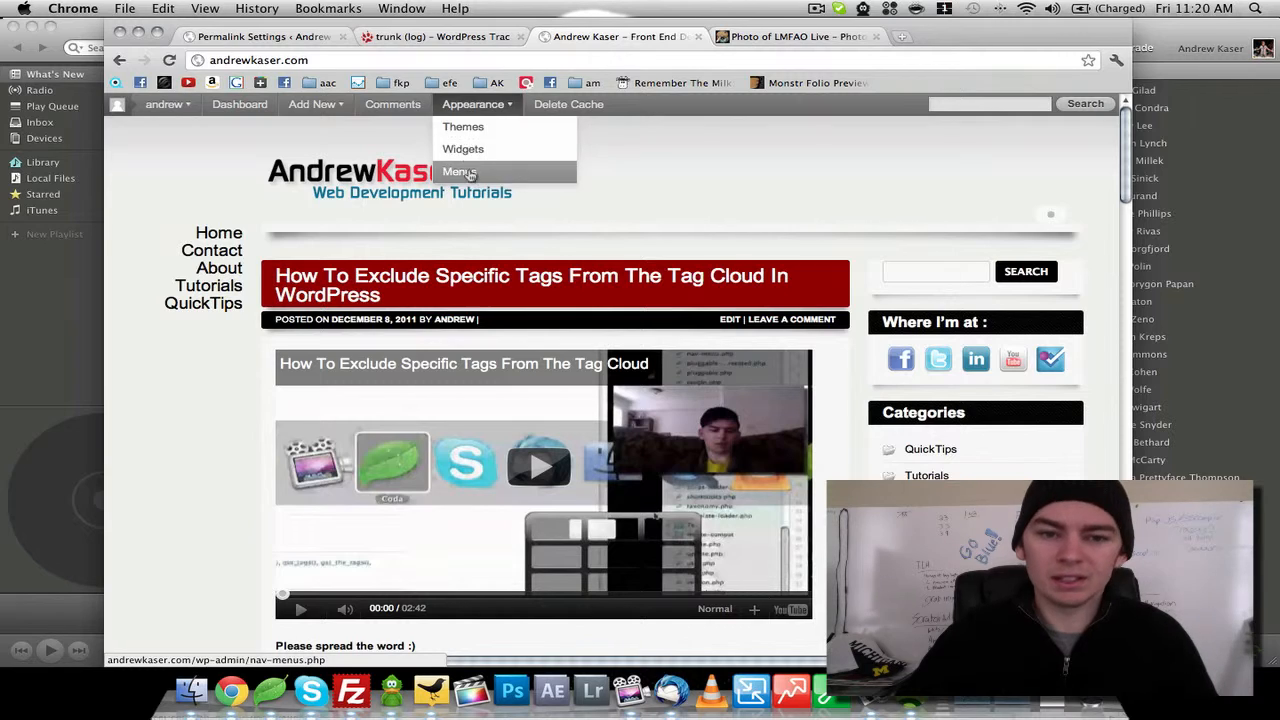
pyautogui.scroll(-3, 855, 350)
pyautogui.scroll(3, 855, 350)
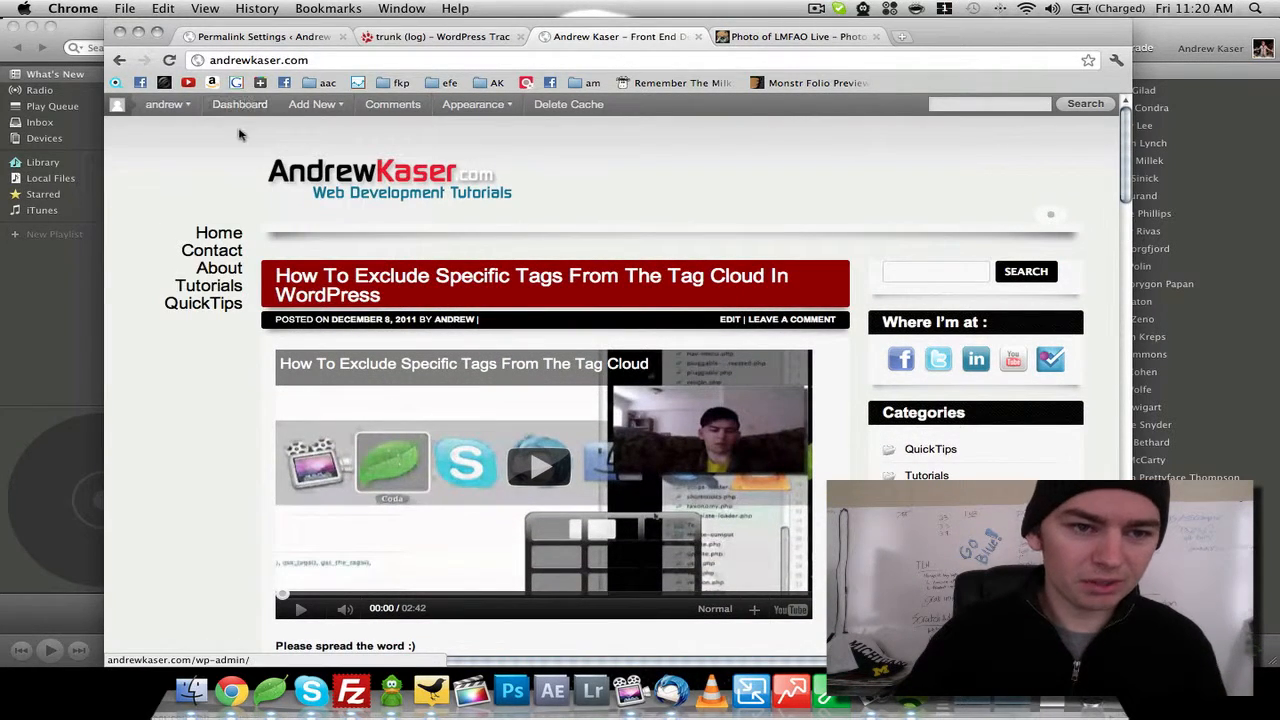
pyautogui.moveTo(165, 104)
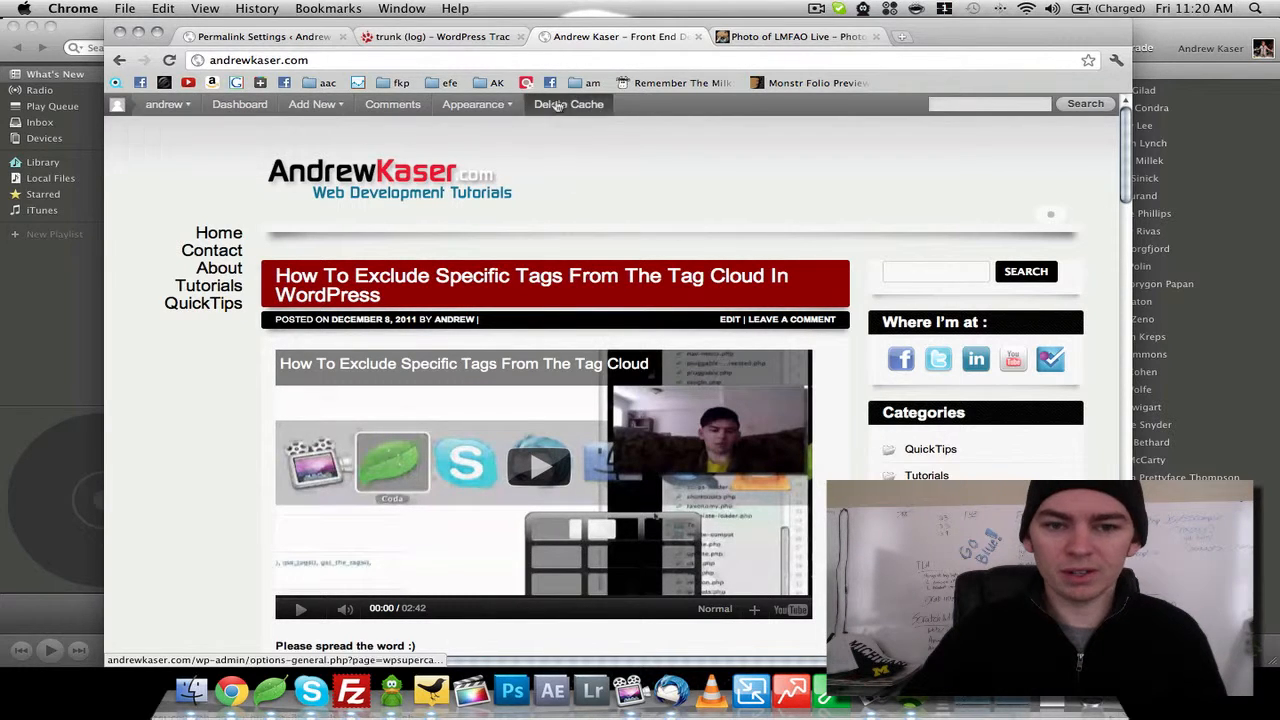
pyautogui.click(216, 233)
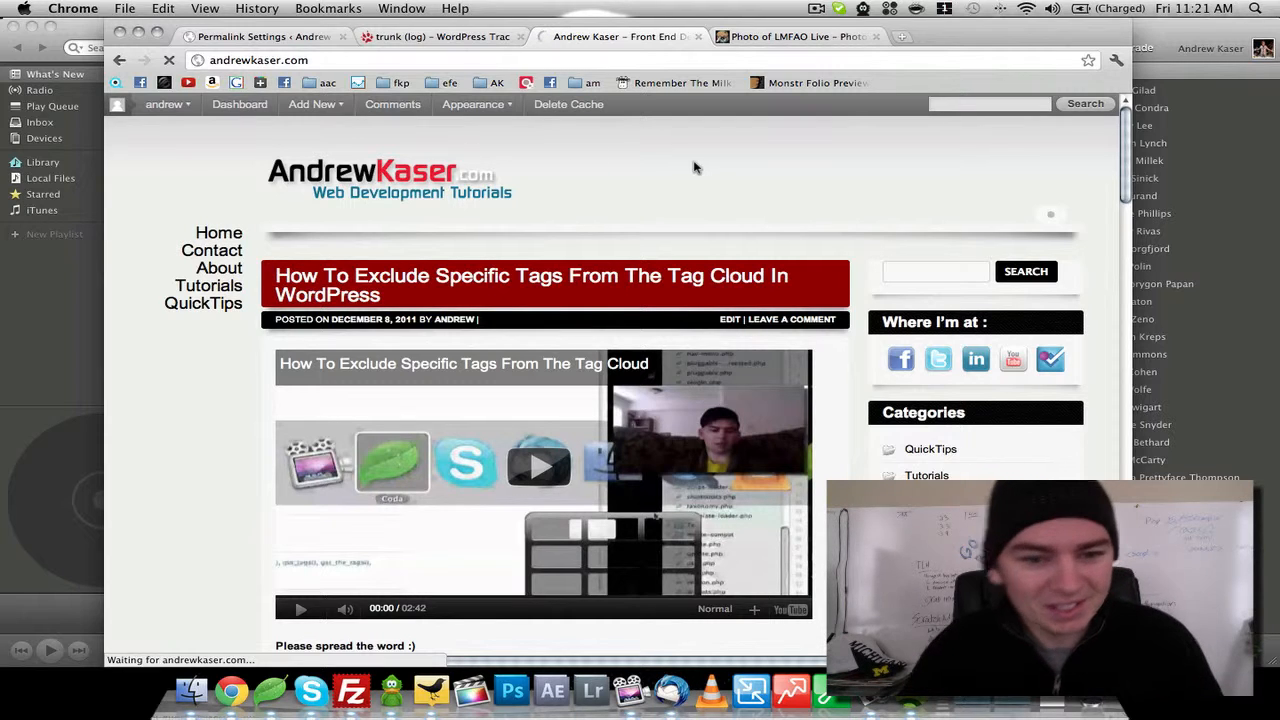